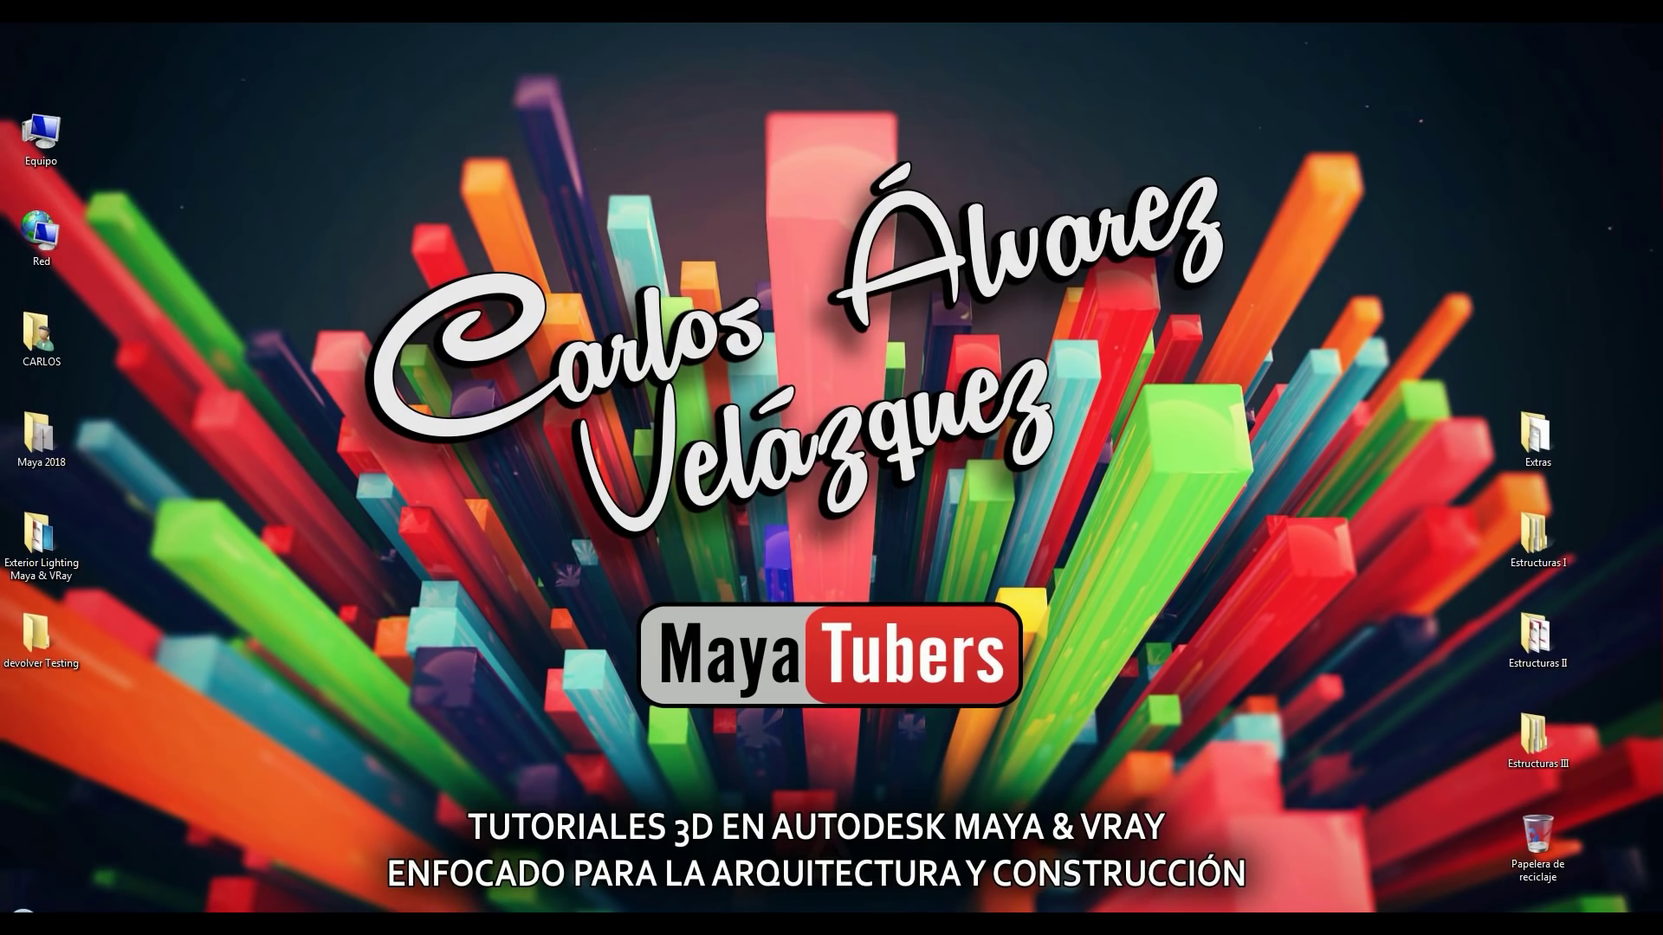
Switch to the Maya window showing the modern house, pool and foliage scene.
{"action": "left_click", "coordinate": [485, 850]}
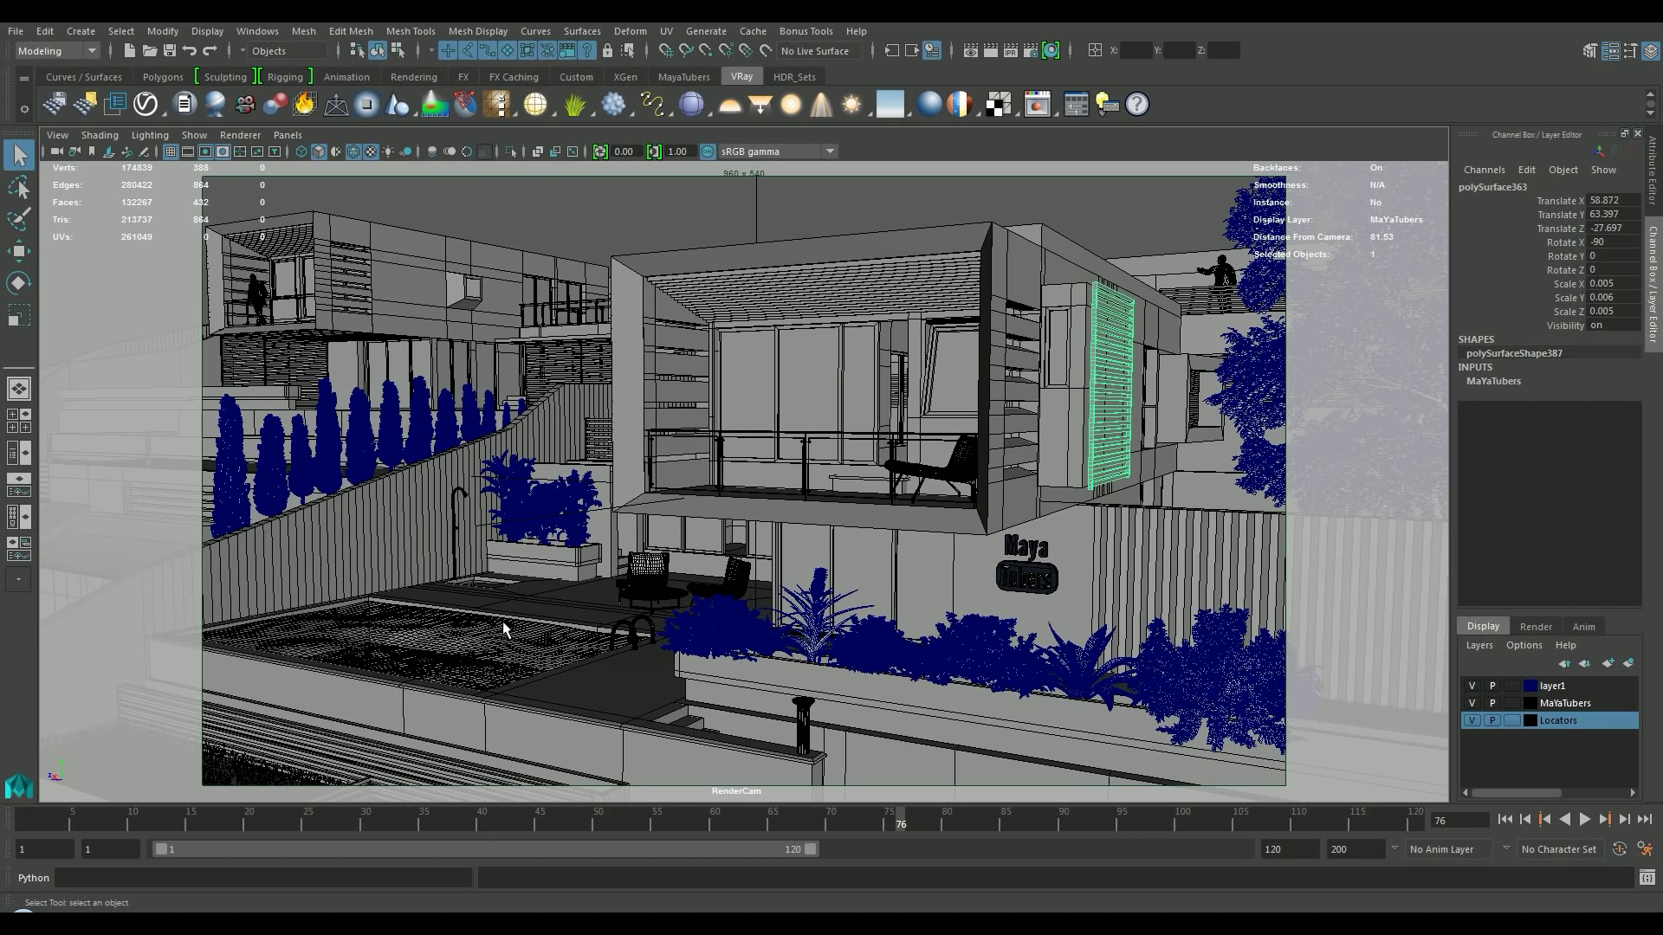
{"action": "left_click", "coordinate": [458, 498]}
{"action": "left_click", "coordinate": [646, 590]}
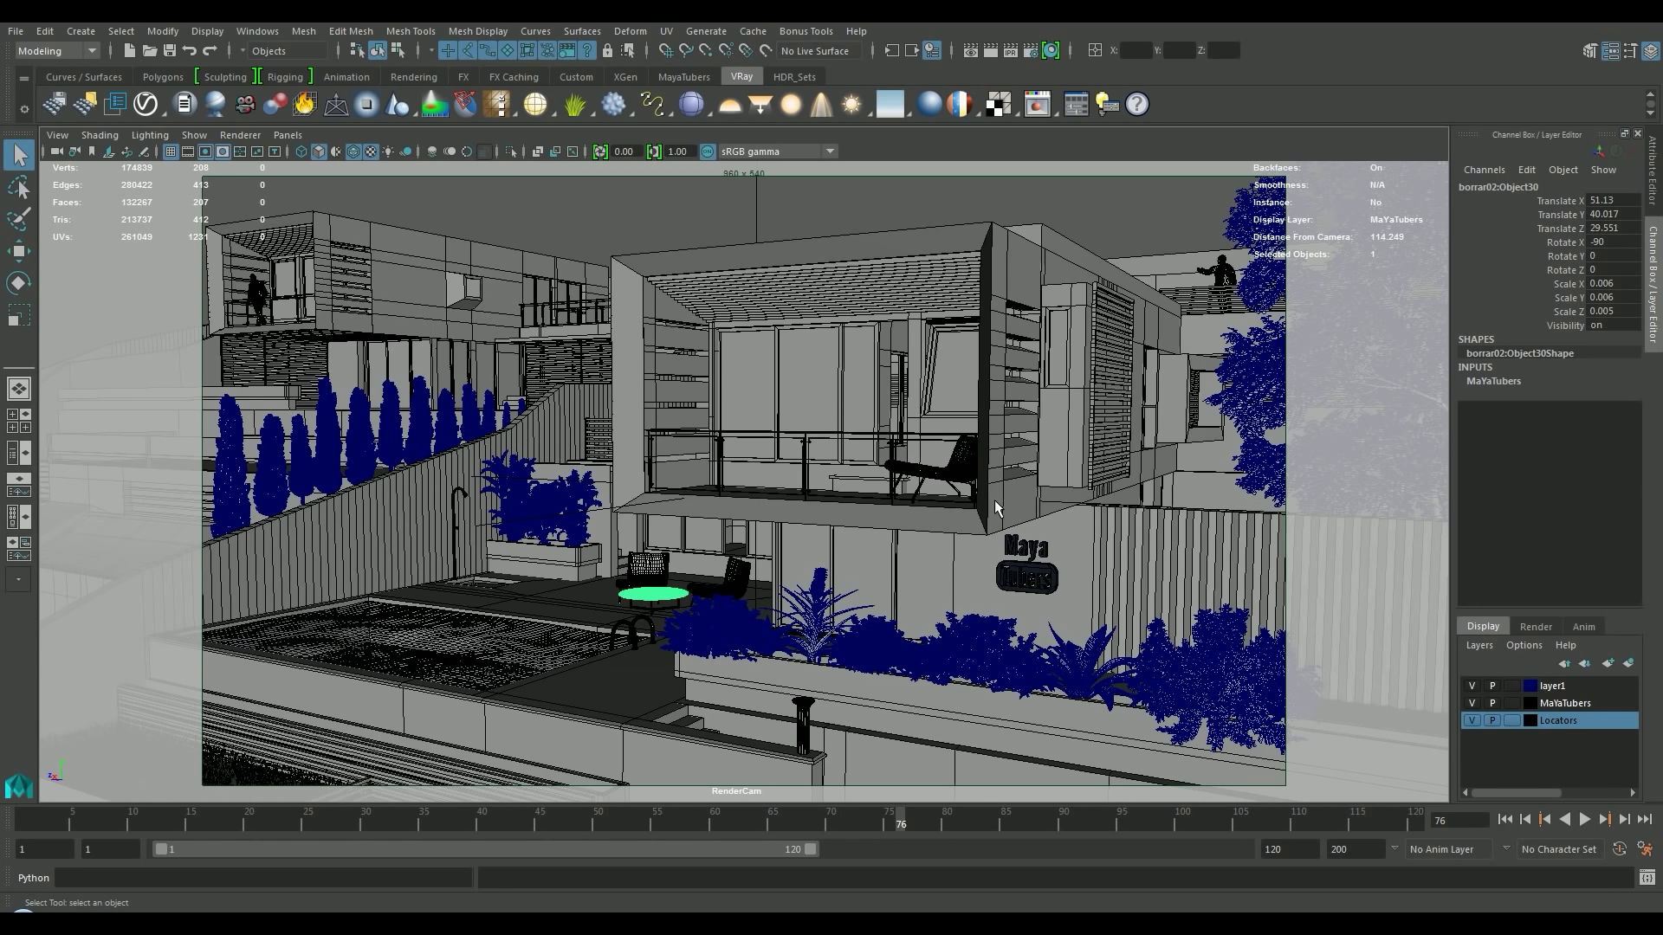
{"action": "left_click", "coordinate": [1043, 582]}
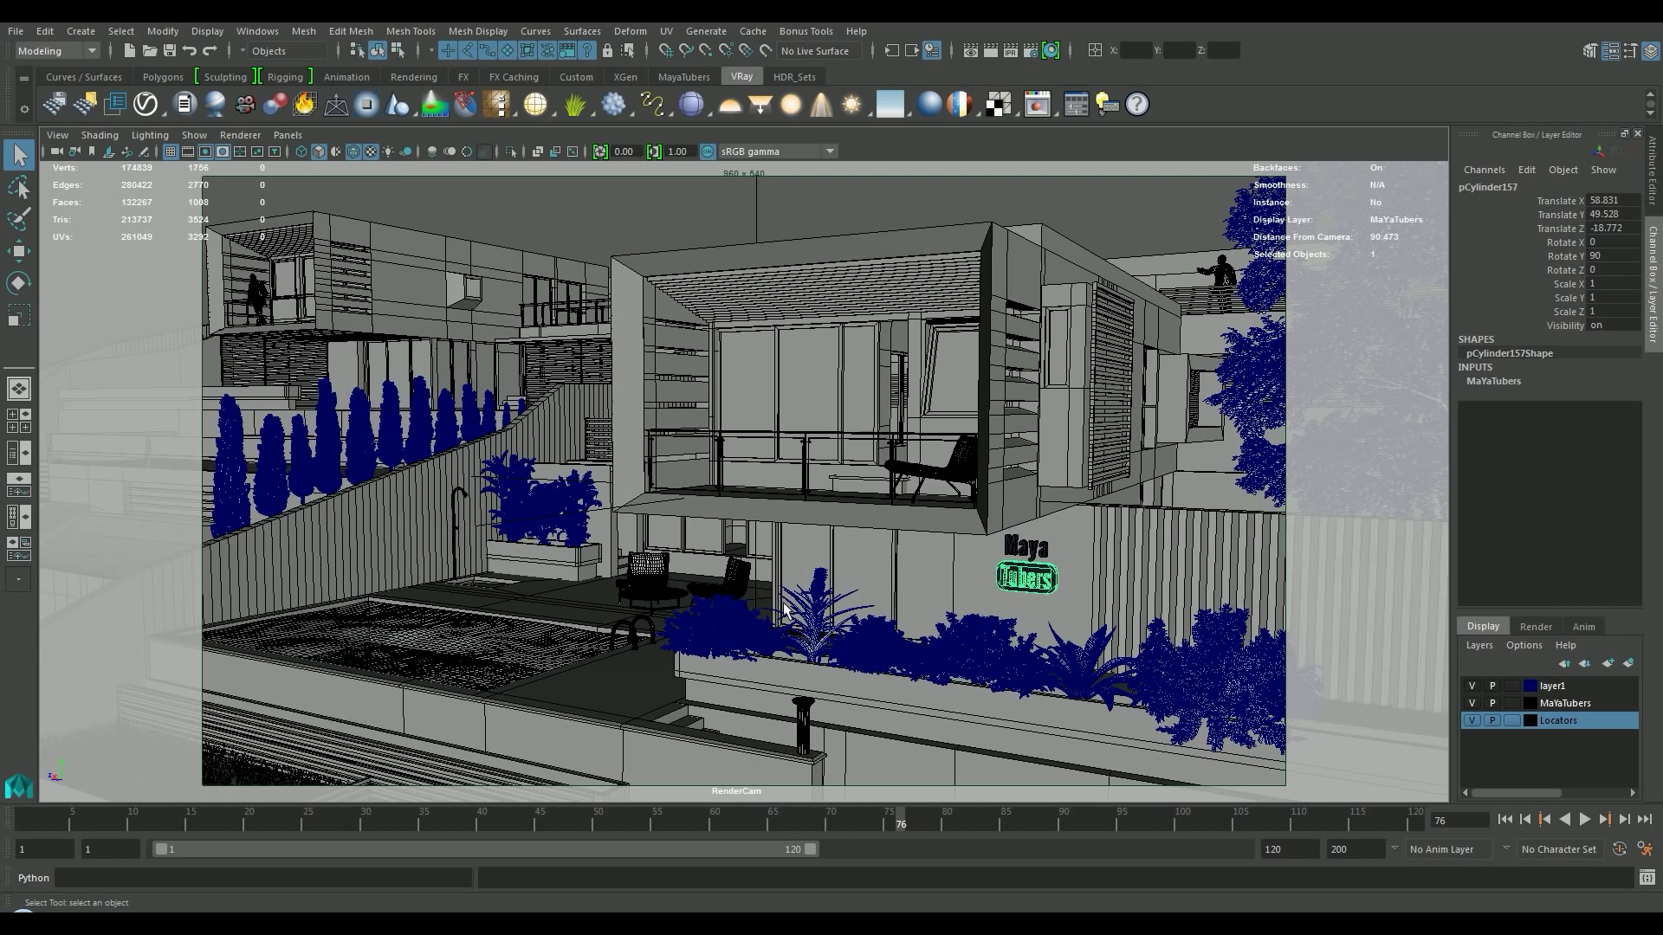
{"action": "left_click", "coordinate": [1024, 549]}
{"action": "left_click", "coordinate": [1041, 585]}
{"action": "left_click", "coordinate": [1039, 587]}
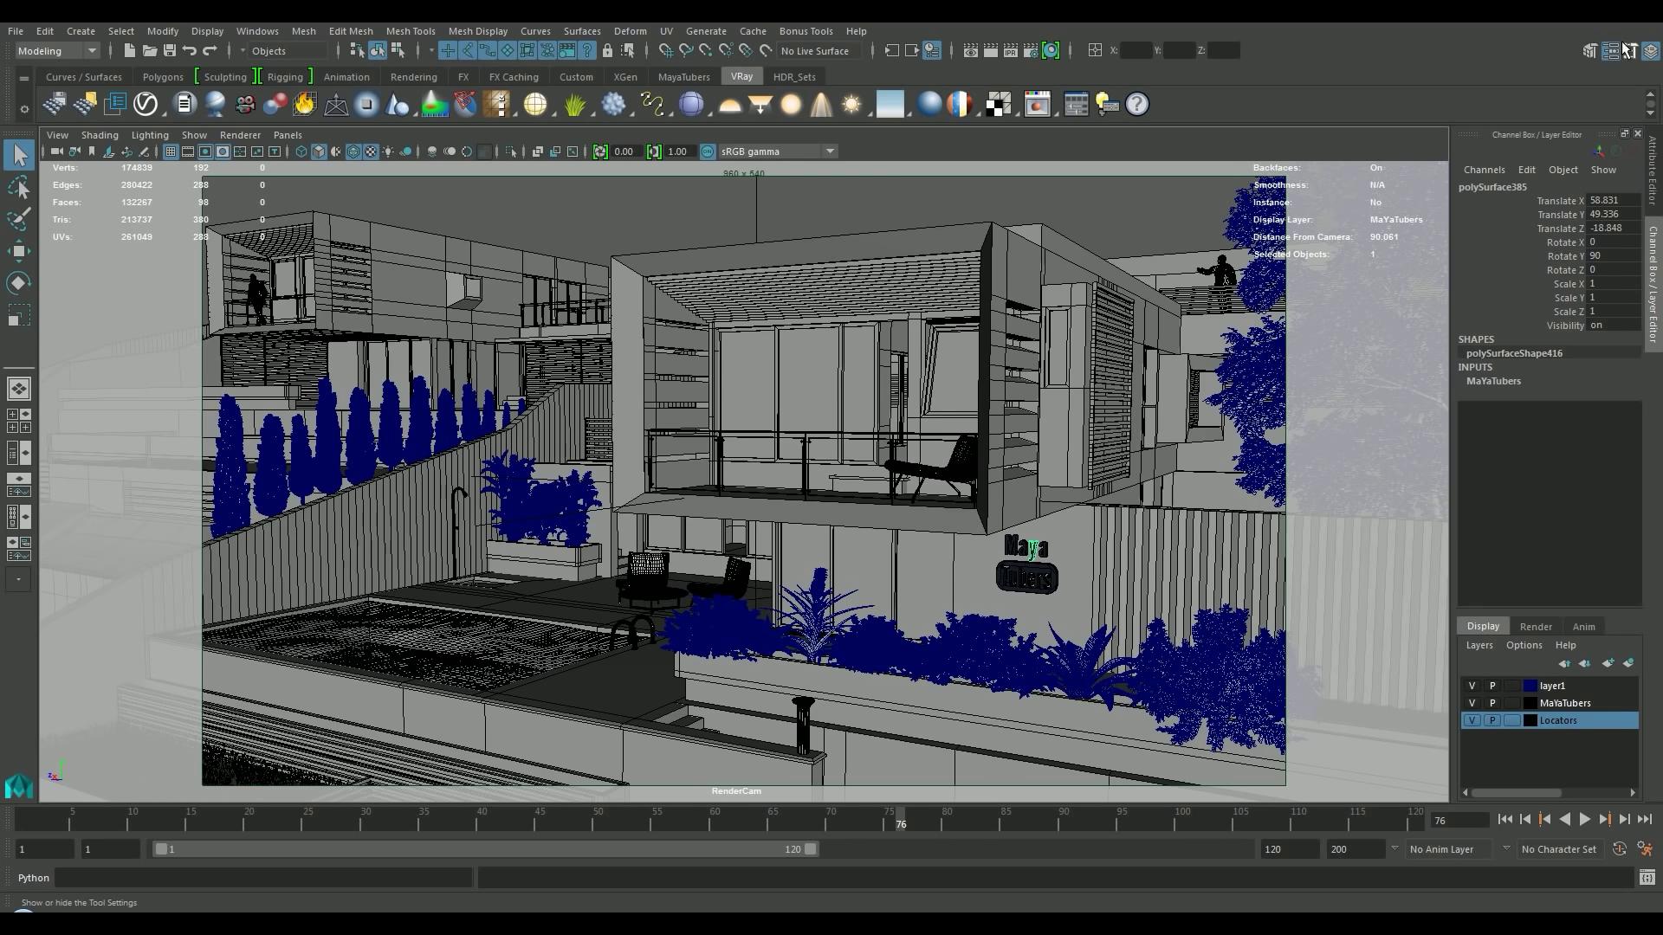
{"action": "left_click", "coordinate": [651, 631]}
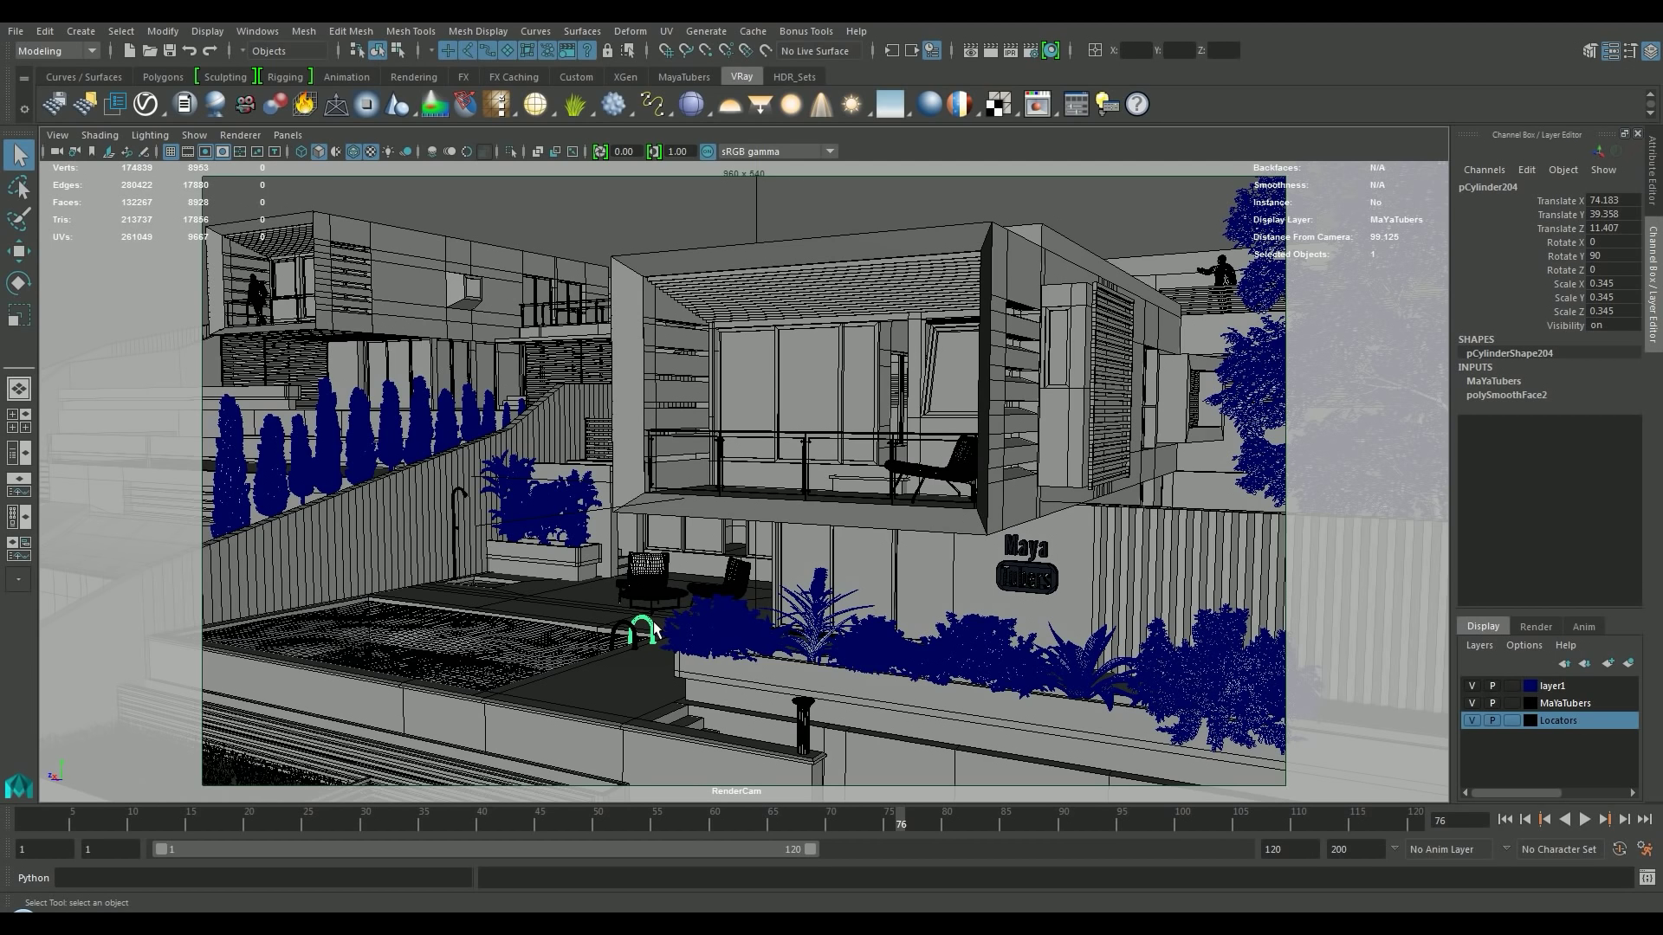
{"action": "left_click", "coordinate": [654, 589]}
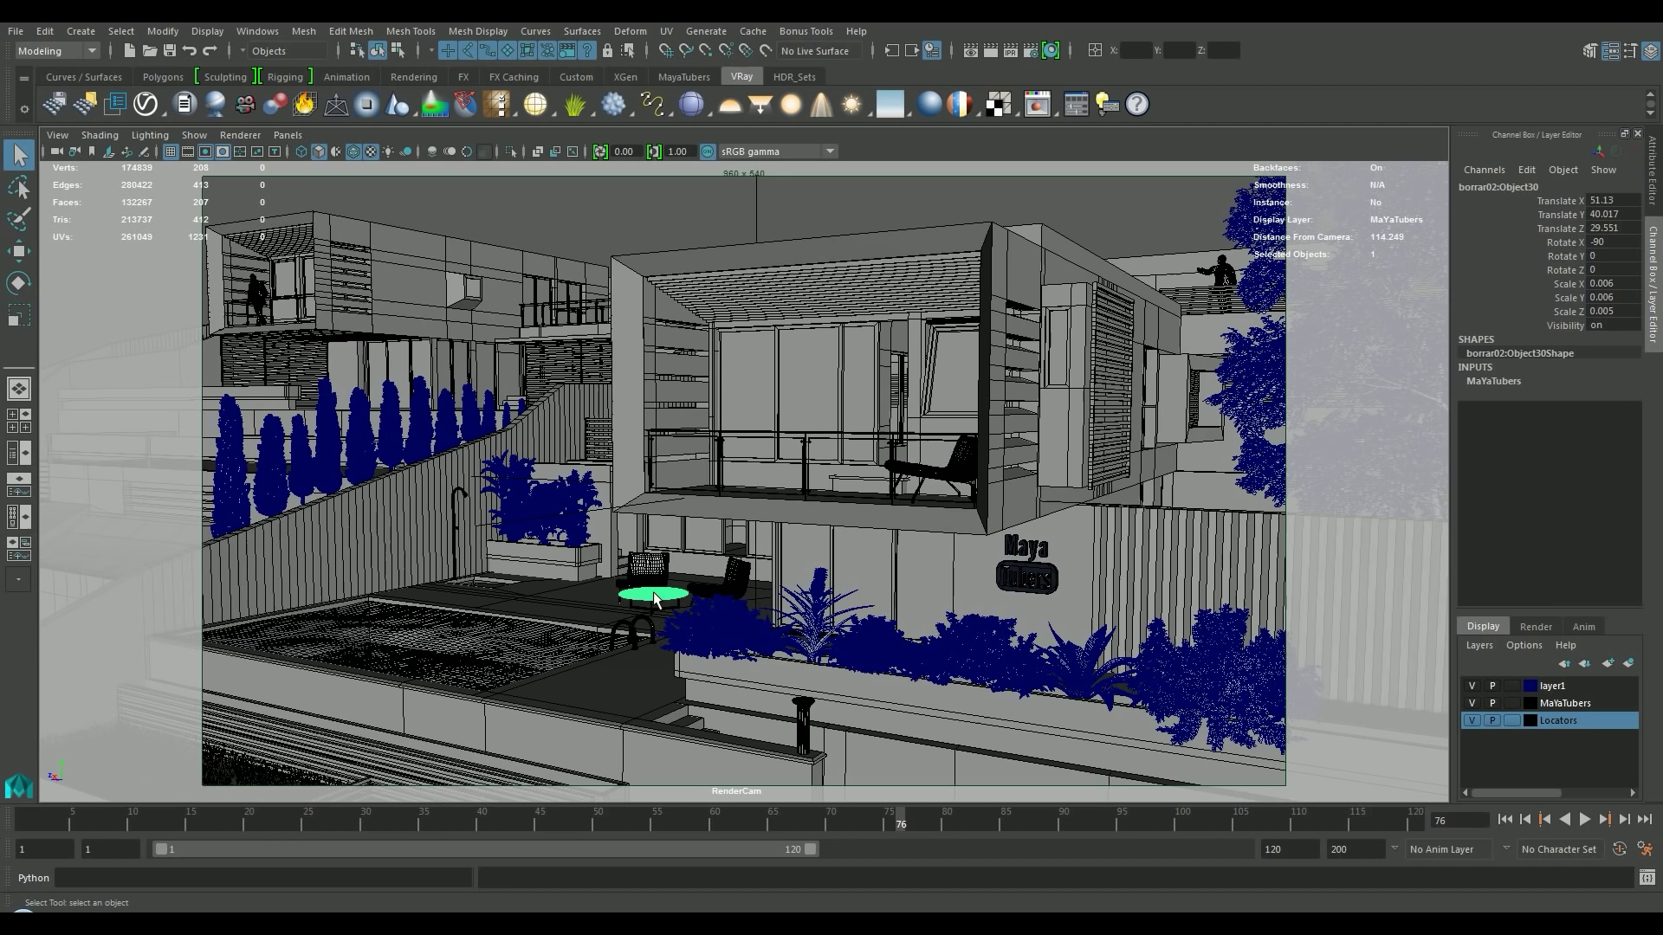
{"action": "left_click", "coordinate": [655, 567]}
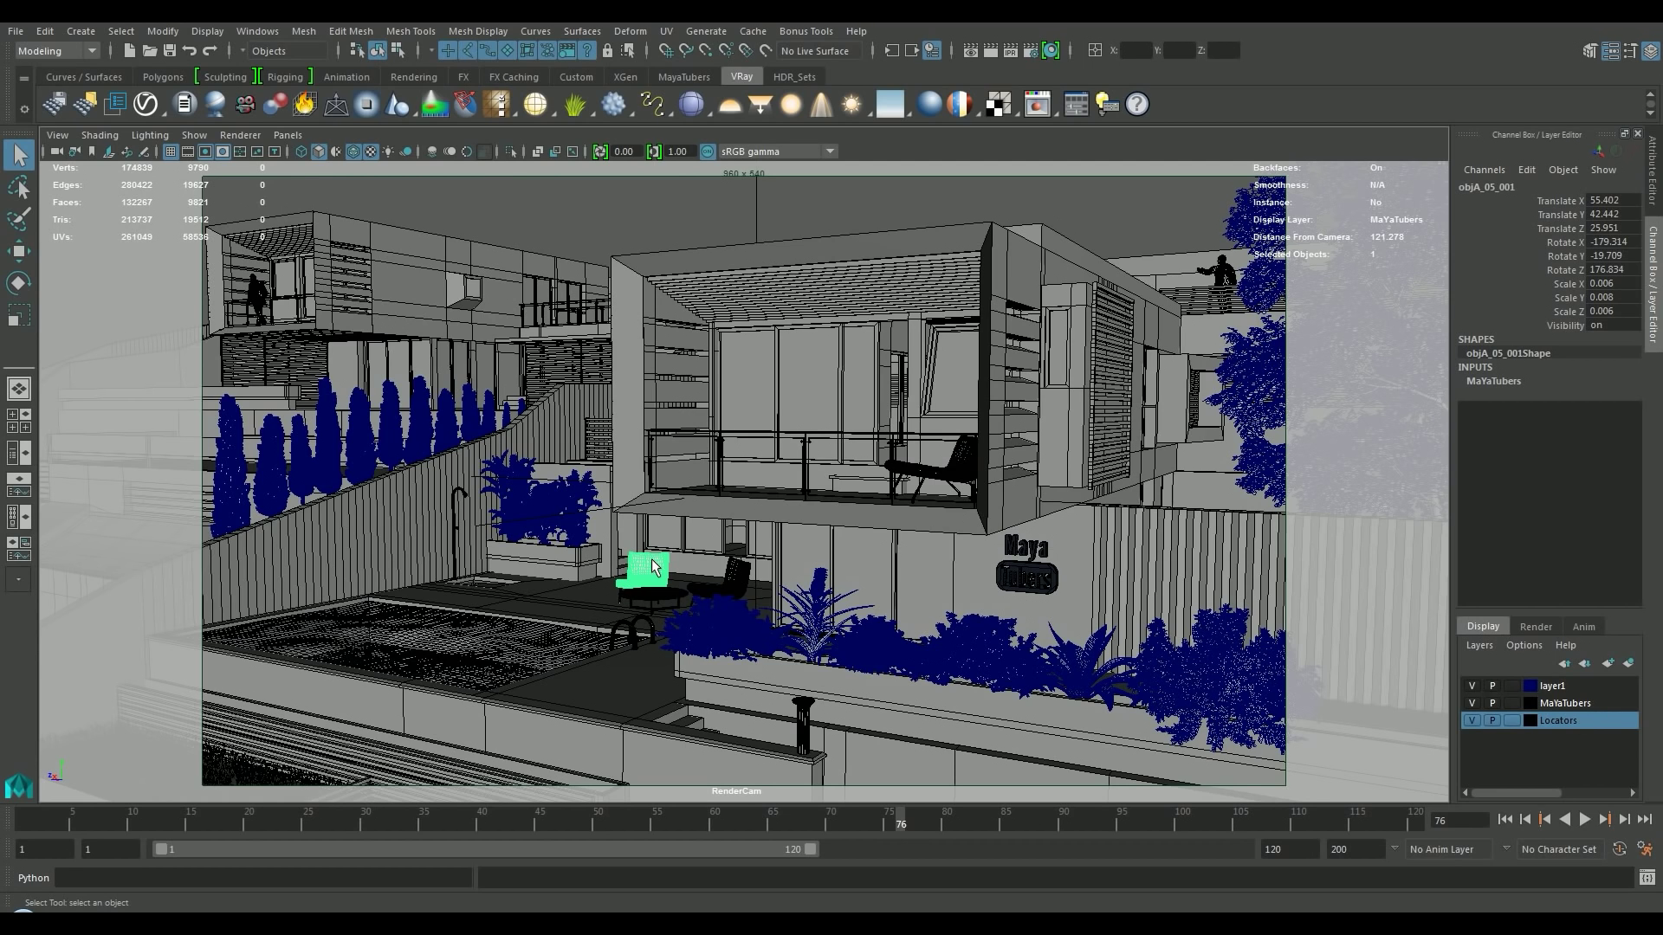
{"action": "left_click", "coordinate": [639, 334]}
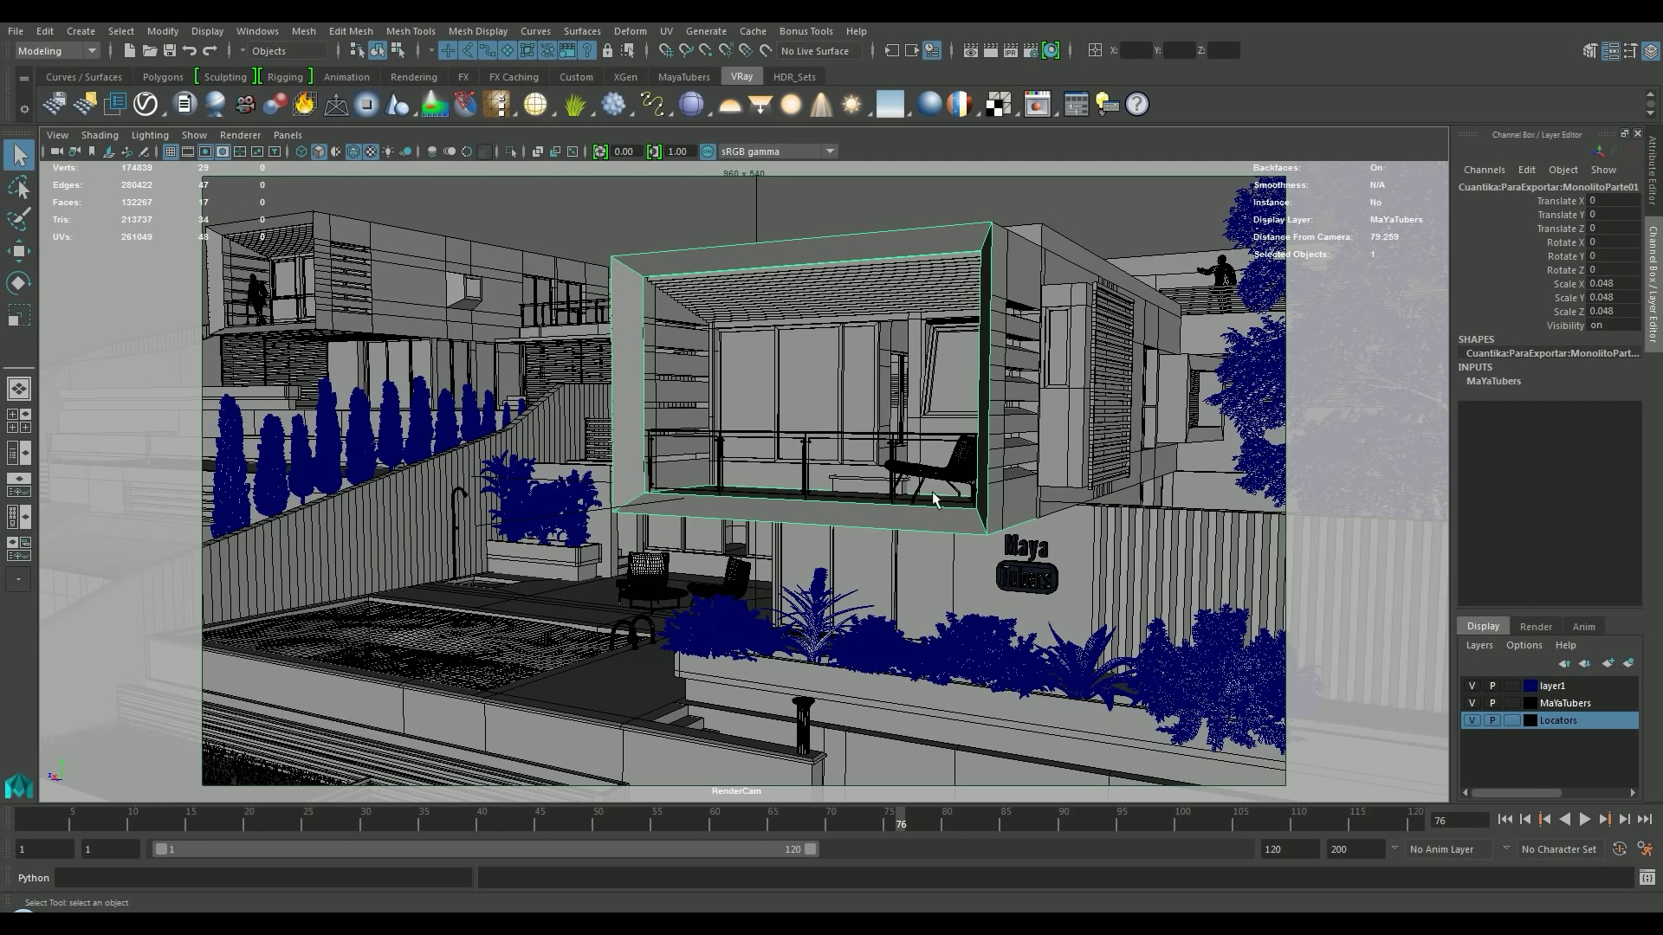
{"action": "left_click", "coordinate": [901, 575]}
{"action": "left_click", "coordinate": [671, 257]}
Switch the Render View renderer to V-Ray and render a quick test frame.
{"action": "left_click", "coordinate": [1048, 103]}
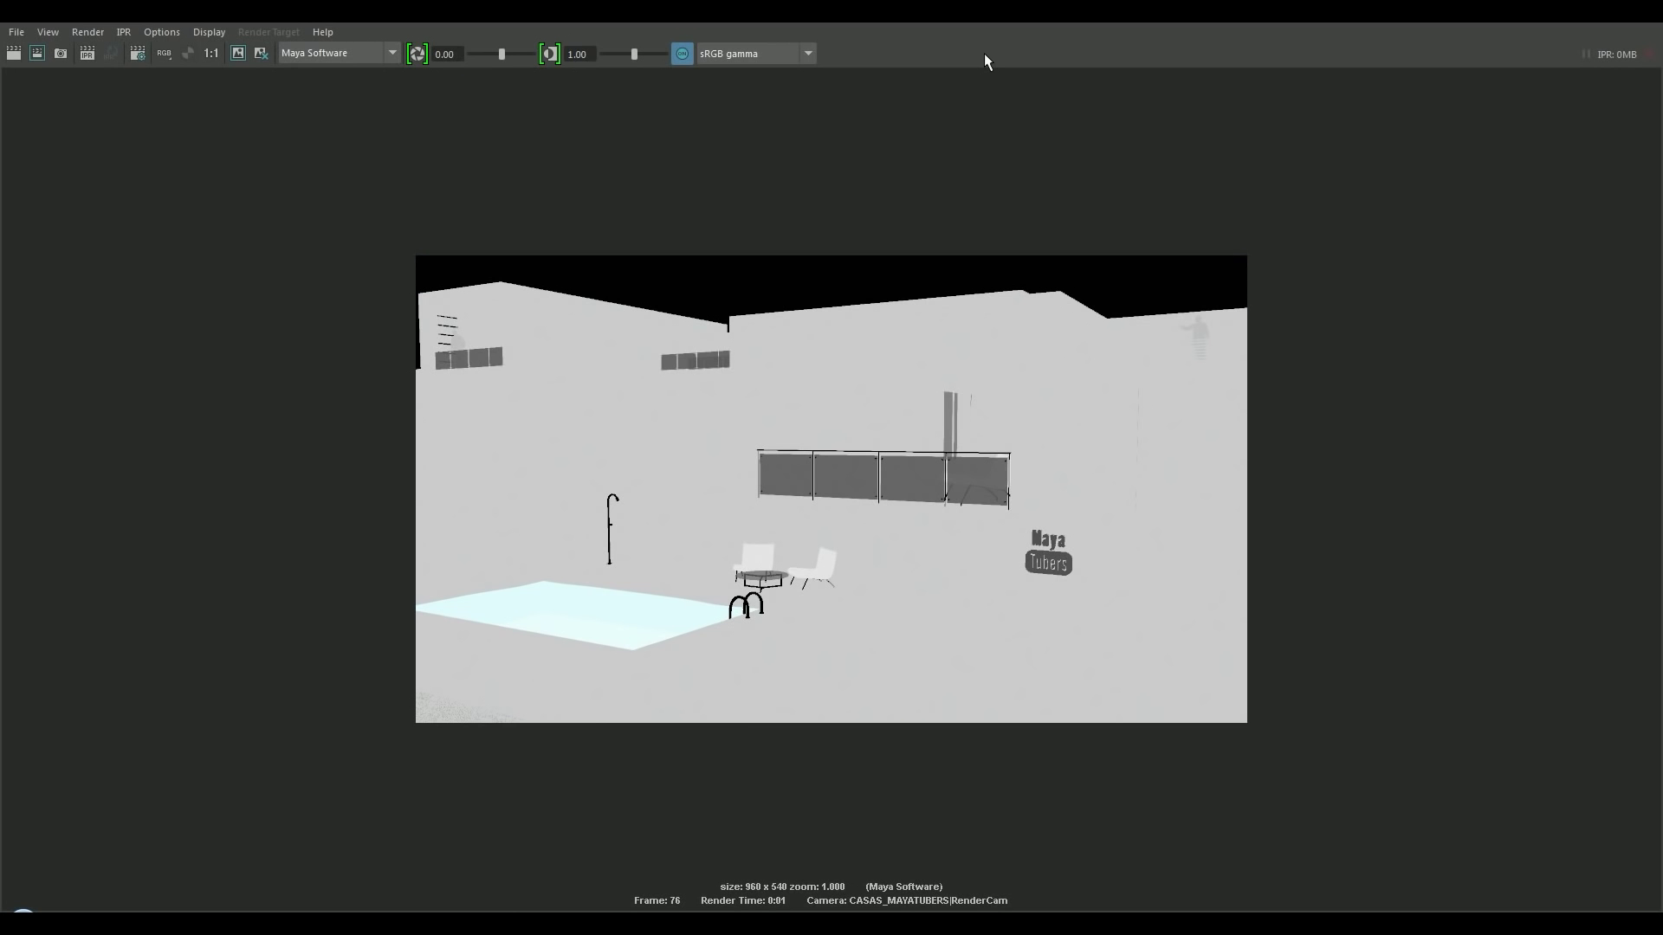
{"action": "left_click", "coordinate": [344, 53]}
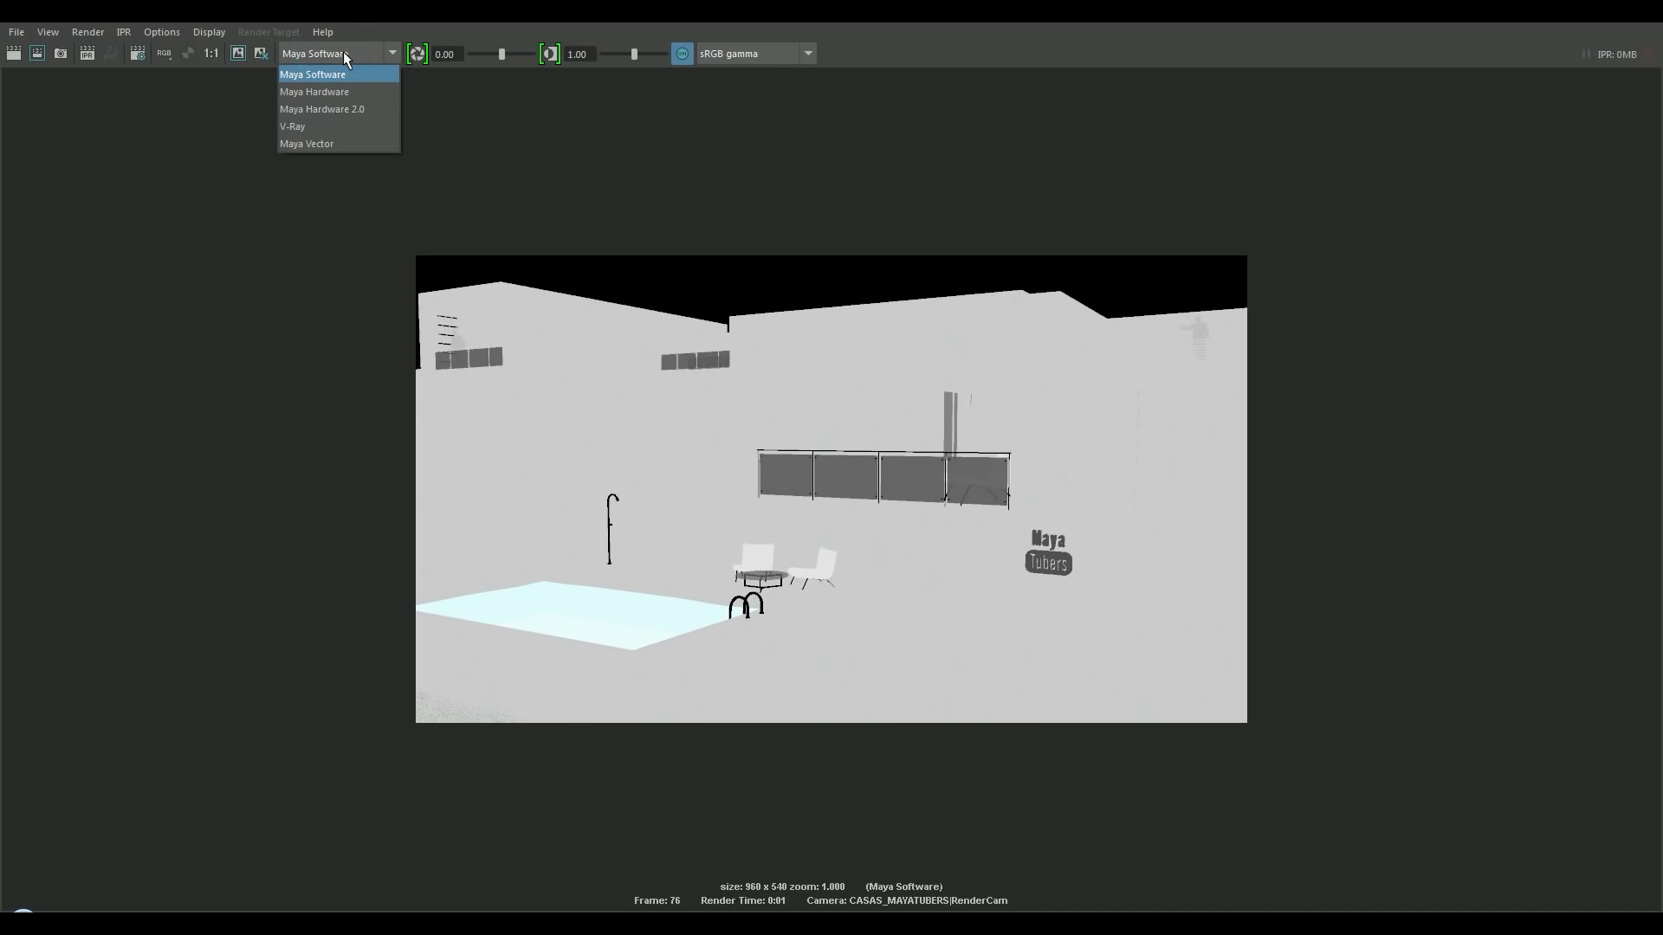
{"action": "left_click", "coordinate": [334, 126]}
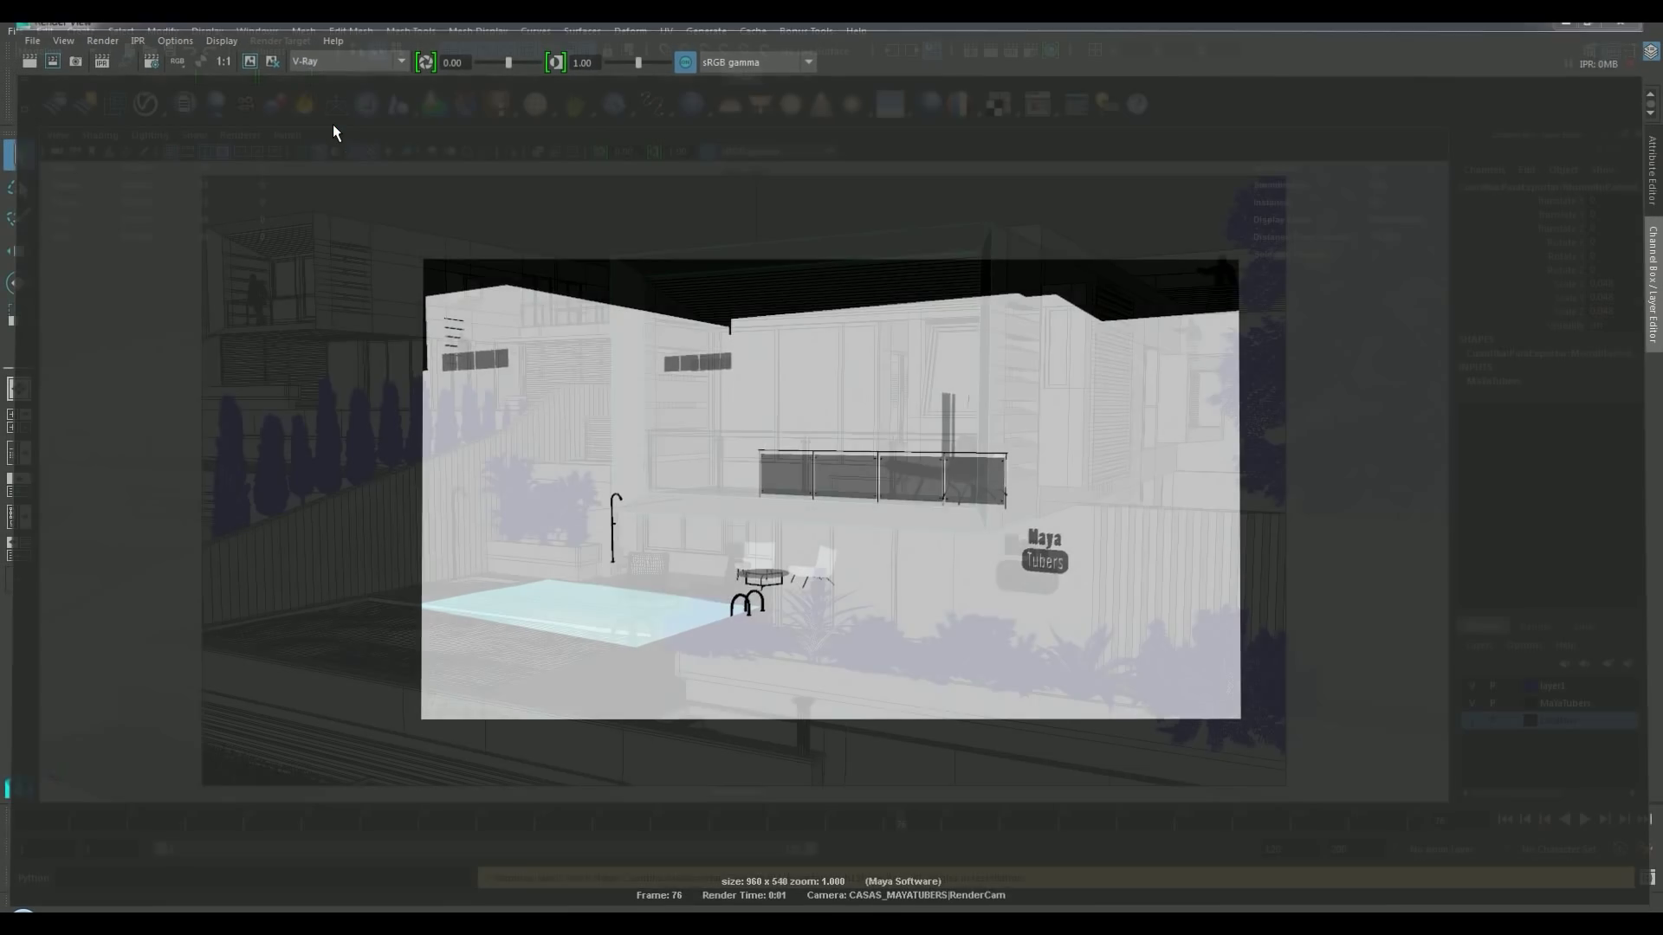
{"action": "left_click", "coordinate": [988, 50]}
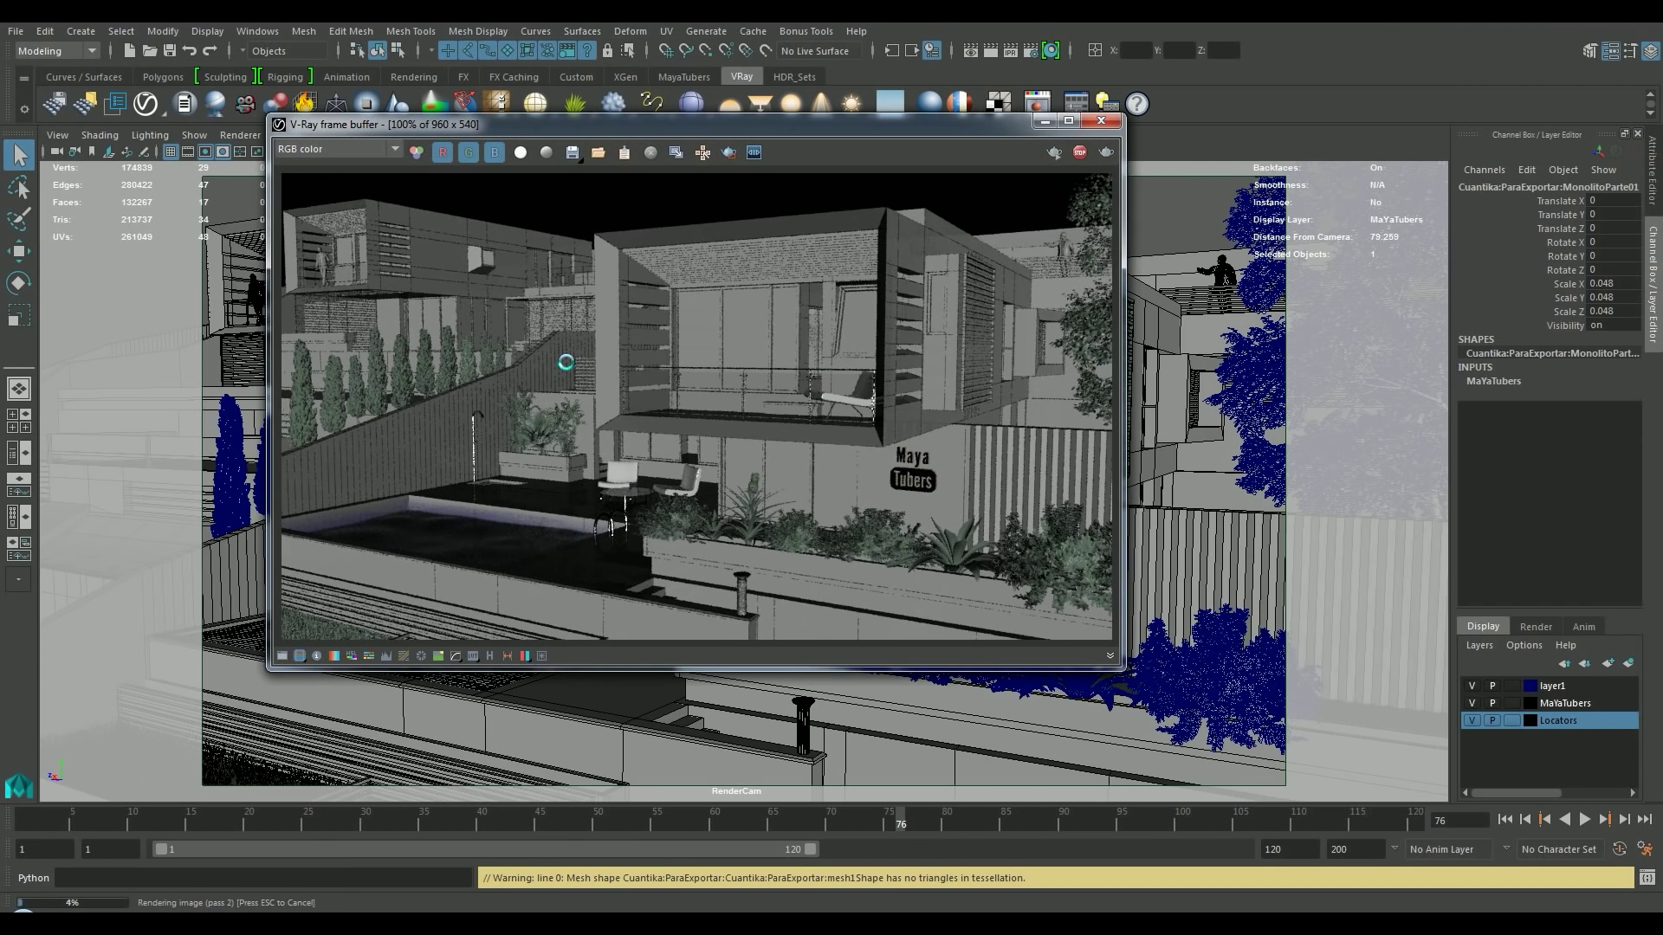
Close the V-Ray frame buffer and bring up Render Settings.
{"action": "mouse_move", "coordinate": [736, 126]}
{"action": "left_mouse_down"}
{"action": "mouse_move", "coordinate": [912, 229]}
{"action": "mouse_move", "coordinate": [894, 189]}
{"action": "left_mouse_up"}
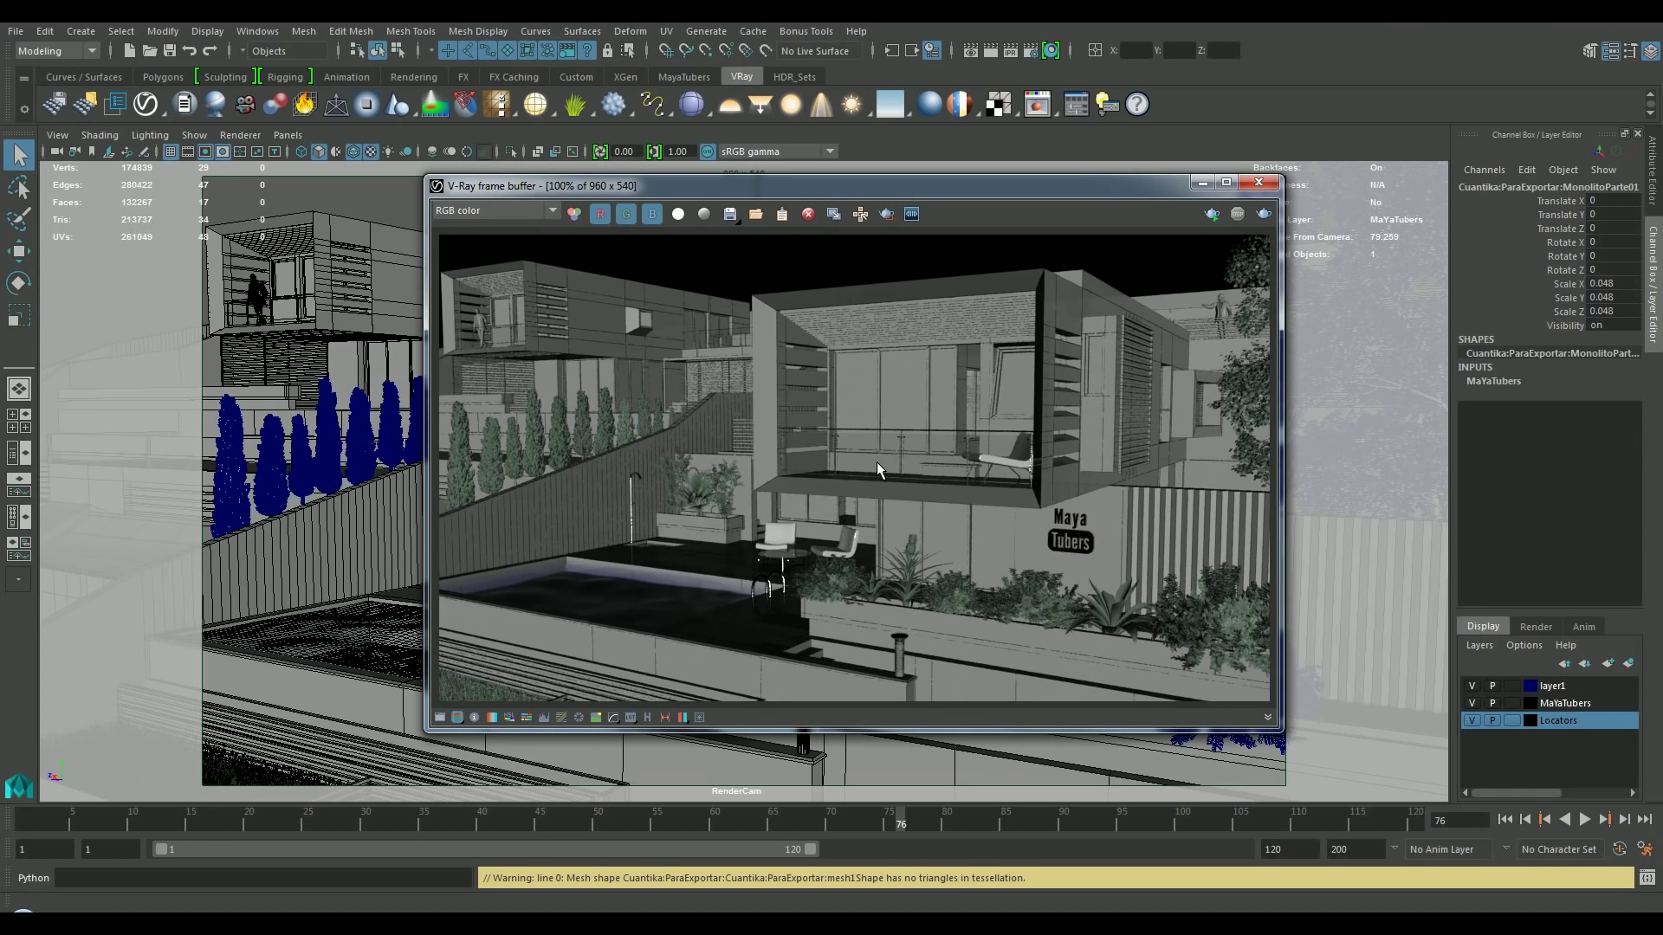
{"action": "left_click", "coordinate": [1259, 182]}
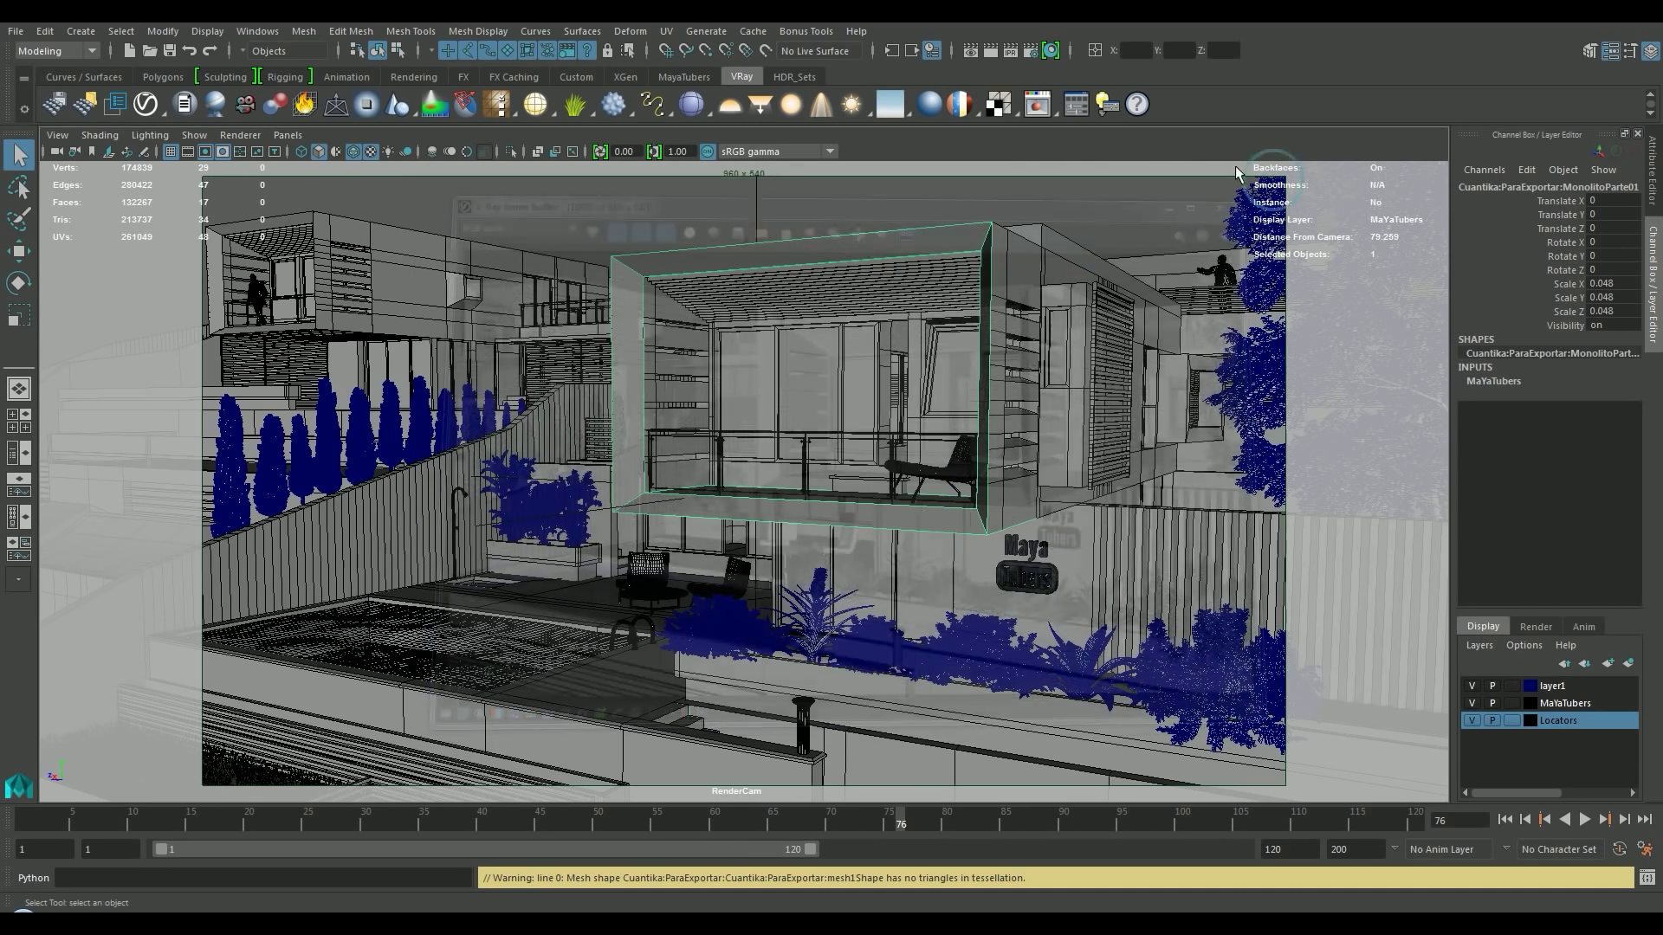
{"action": "left_click", "coordinate": [1029, 51]}
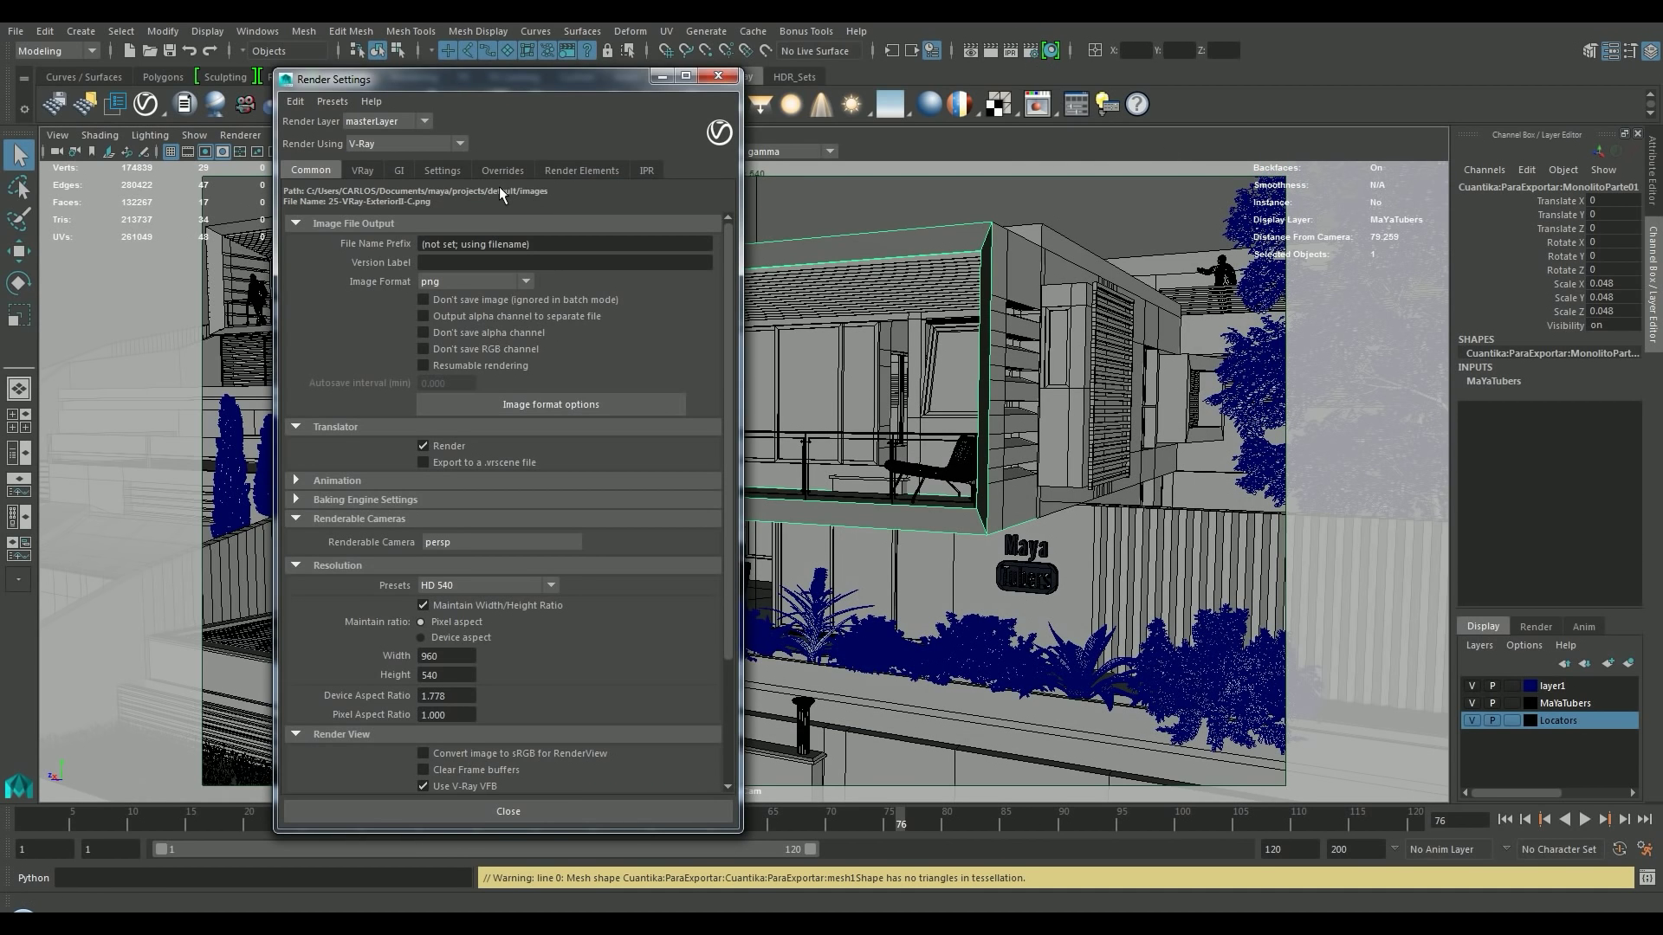
Set Renderable Camera to CASAS_MAYATUBERS|RenderCam and the resolution preset to HD 1080 (1920×1080).
{"action": "left_click", "coordinate": [481, 540]}
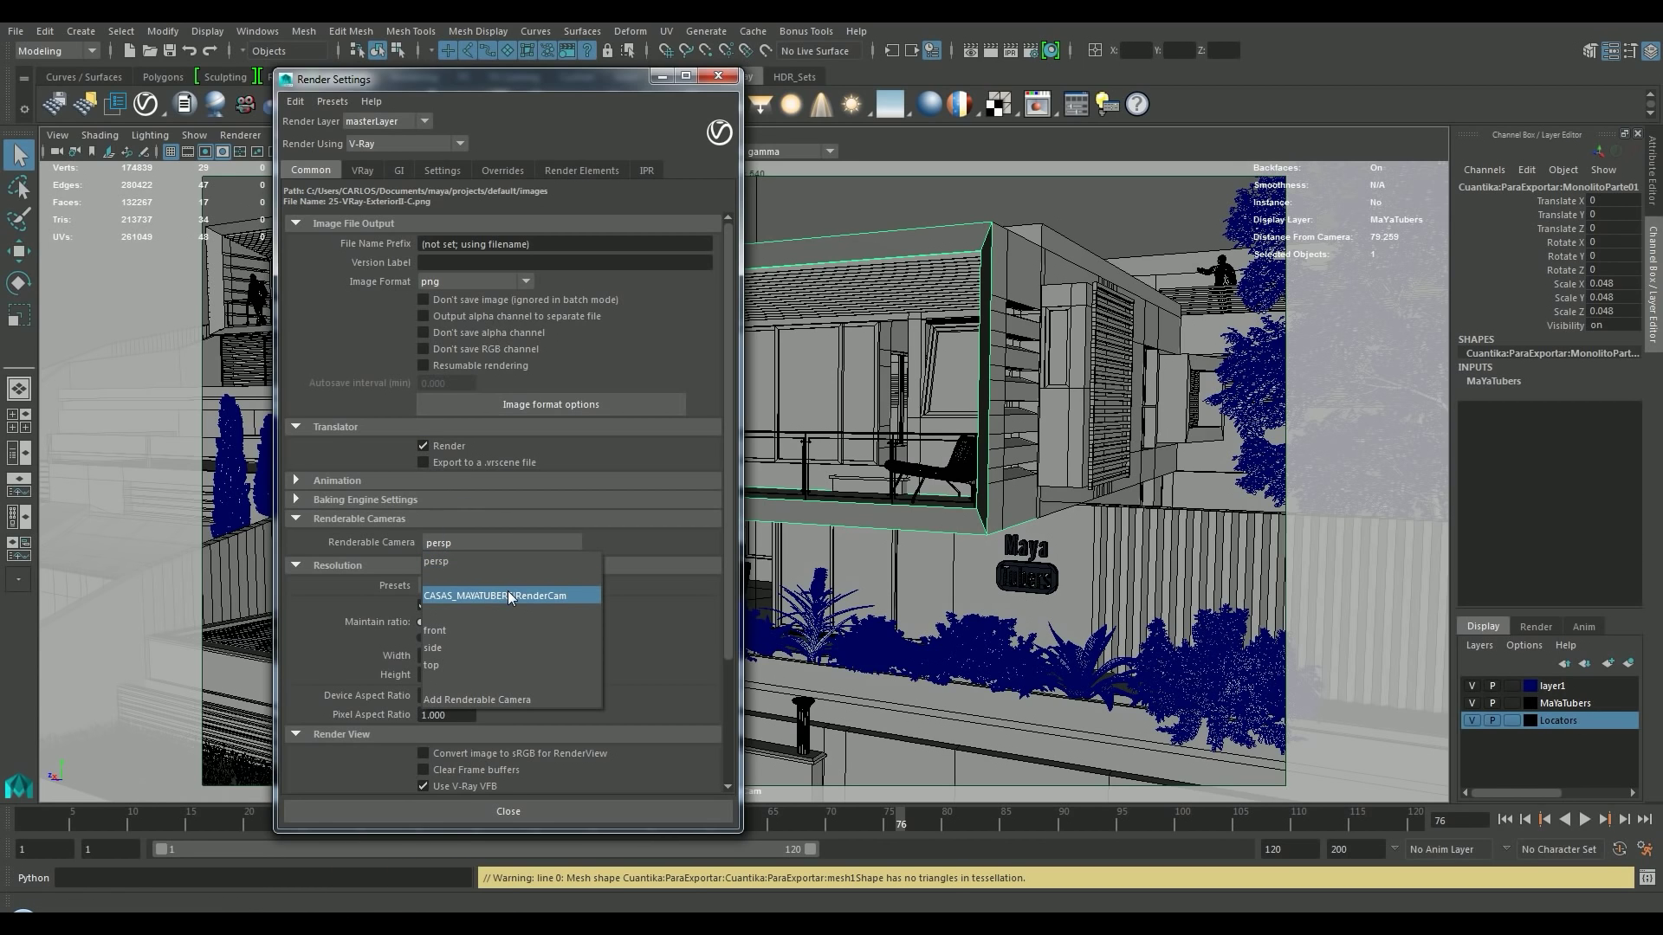
{"action": "left_click", "coordinate": [514, 596]}
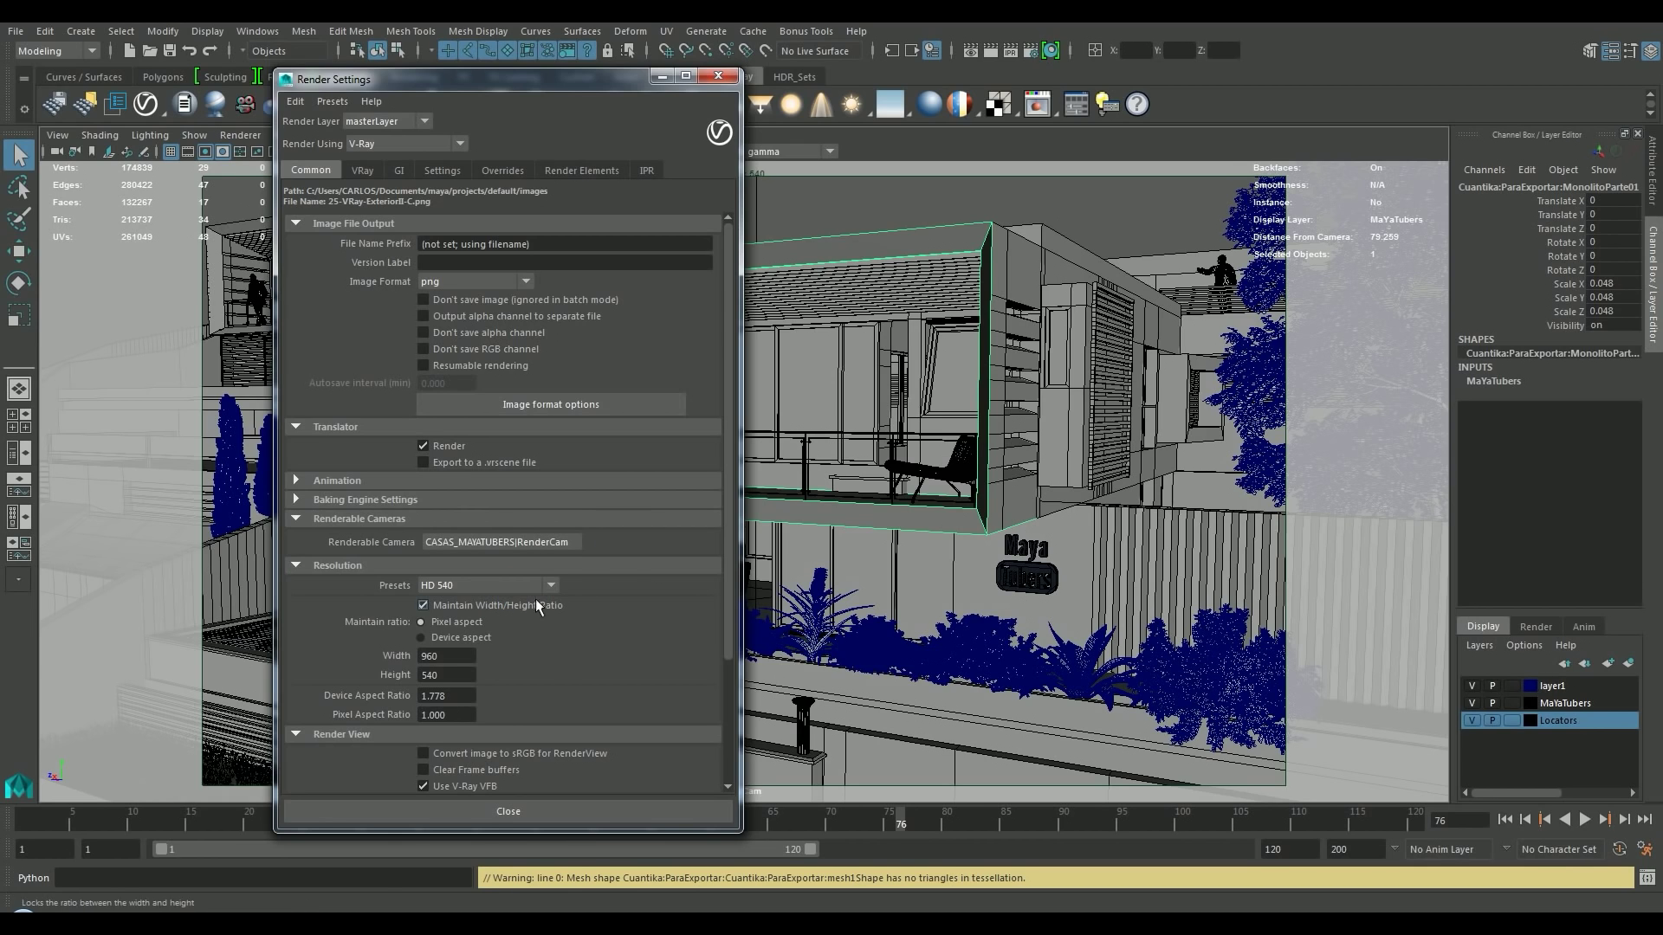
{"action": "left_click", "coordinate": [524, 583]}
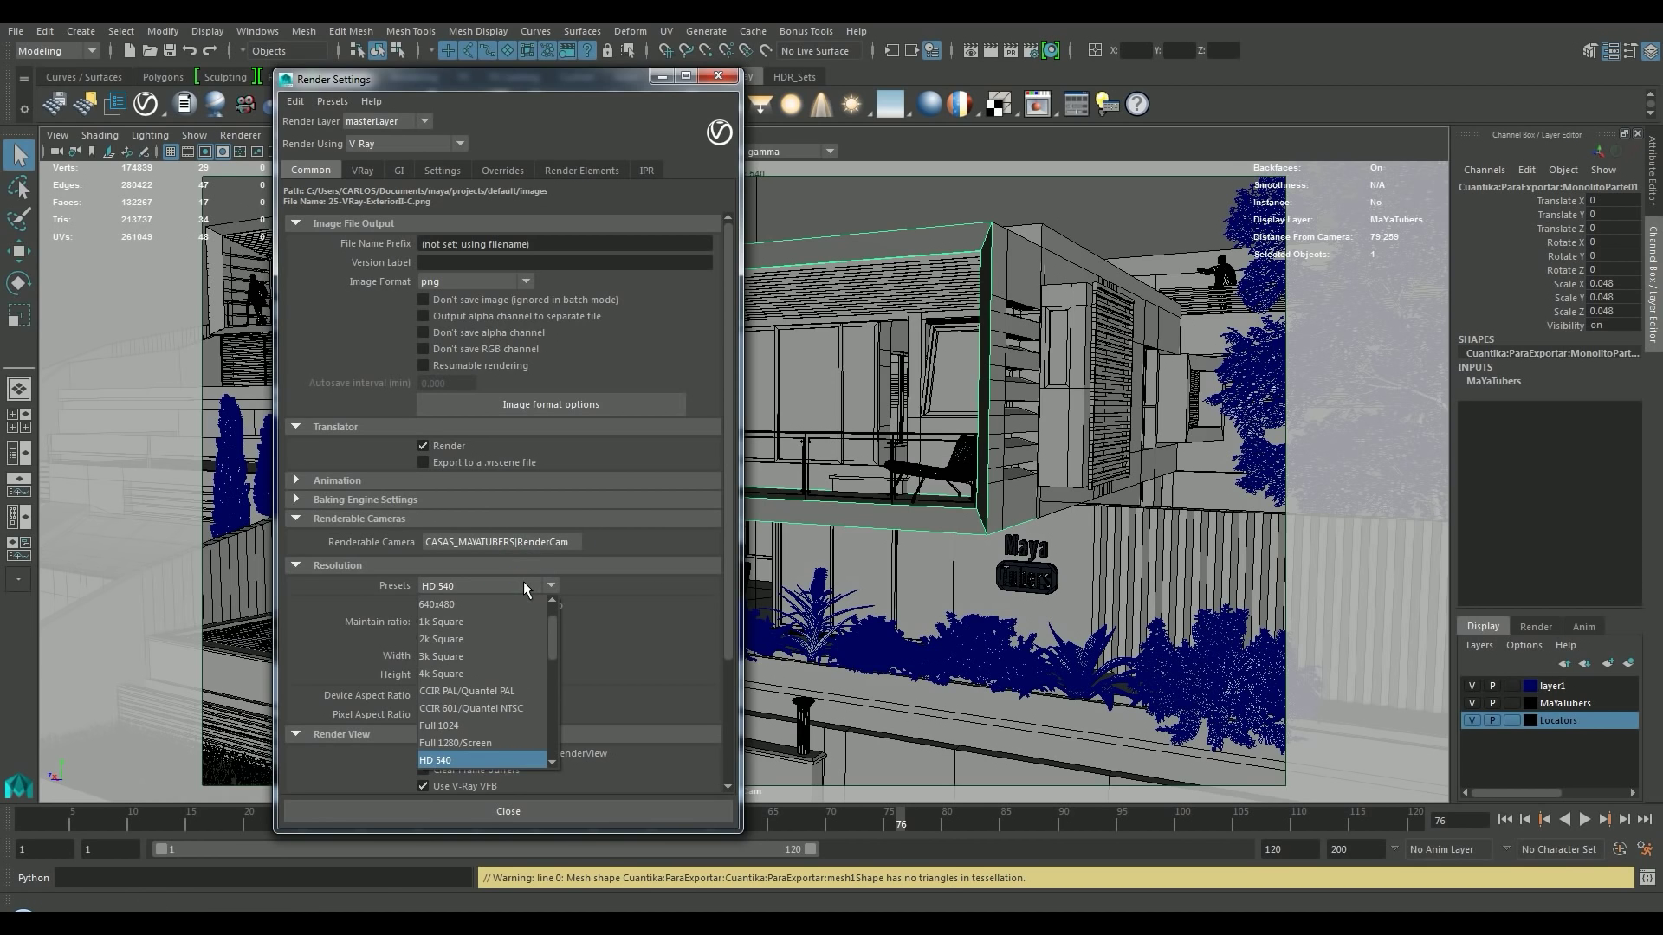
{"action": "left_click_drag", "start_coordinate": [556, 620], "coordinate": [556, 659]}
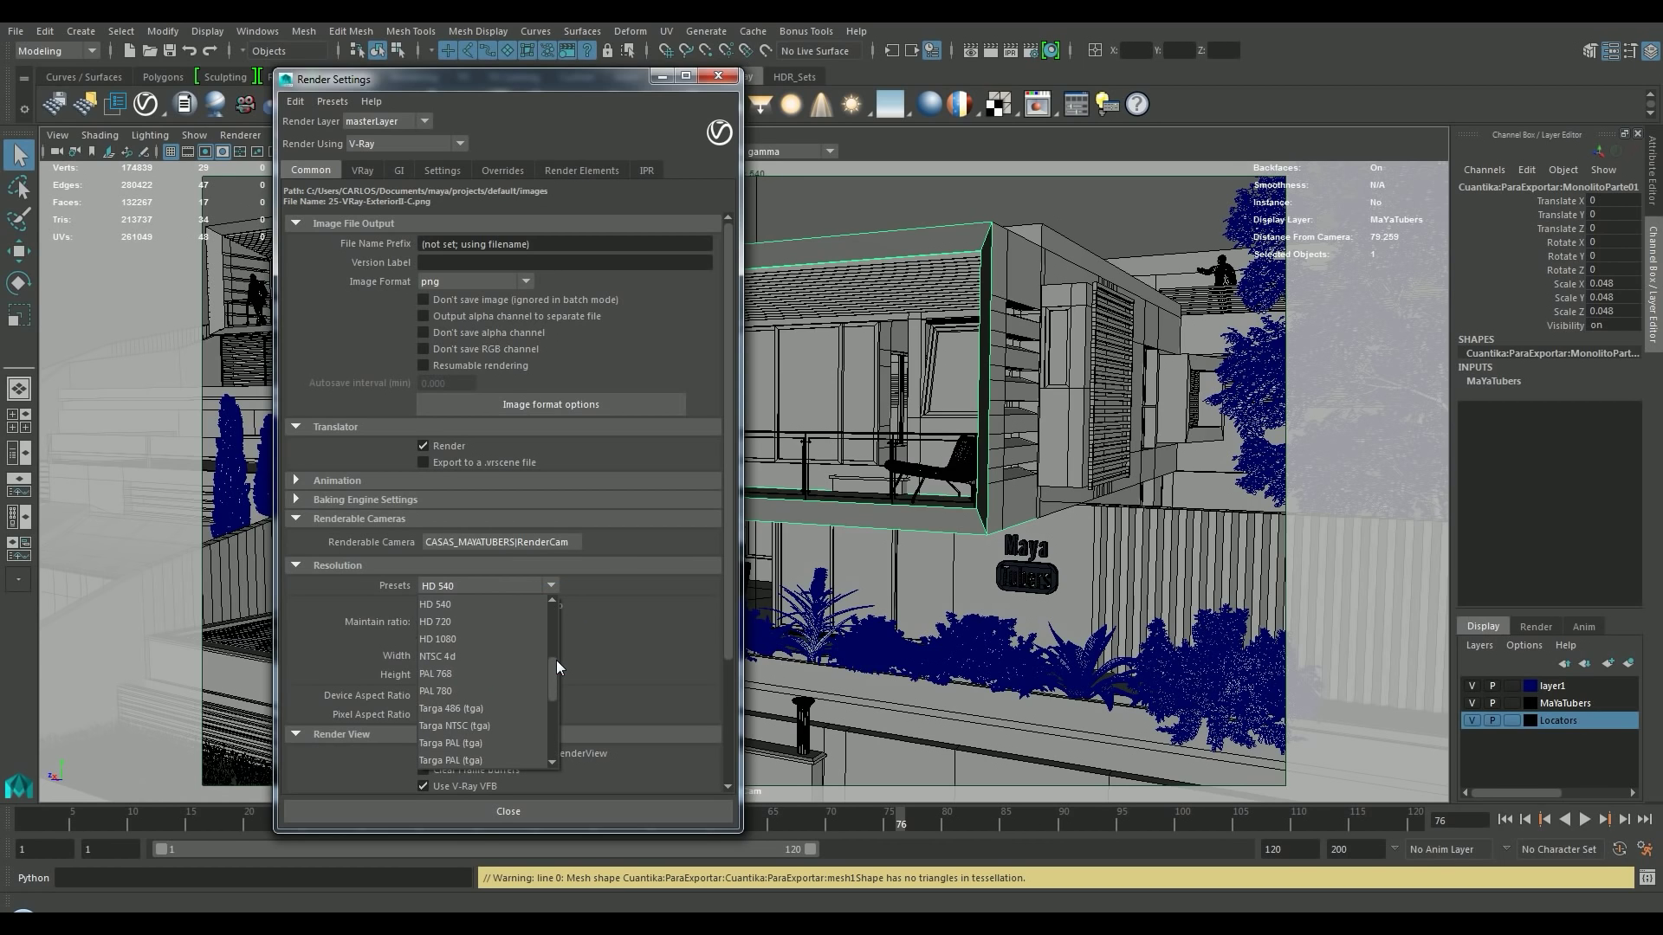
{"action": "left_click", "coordinate": [492, 639]}
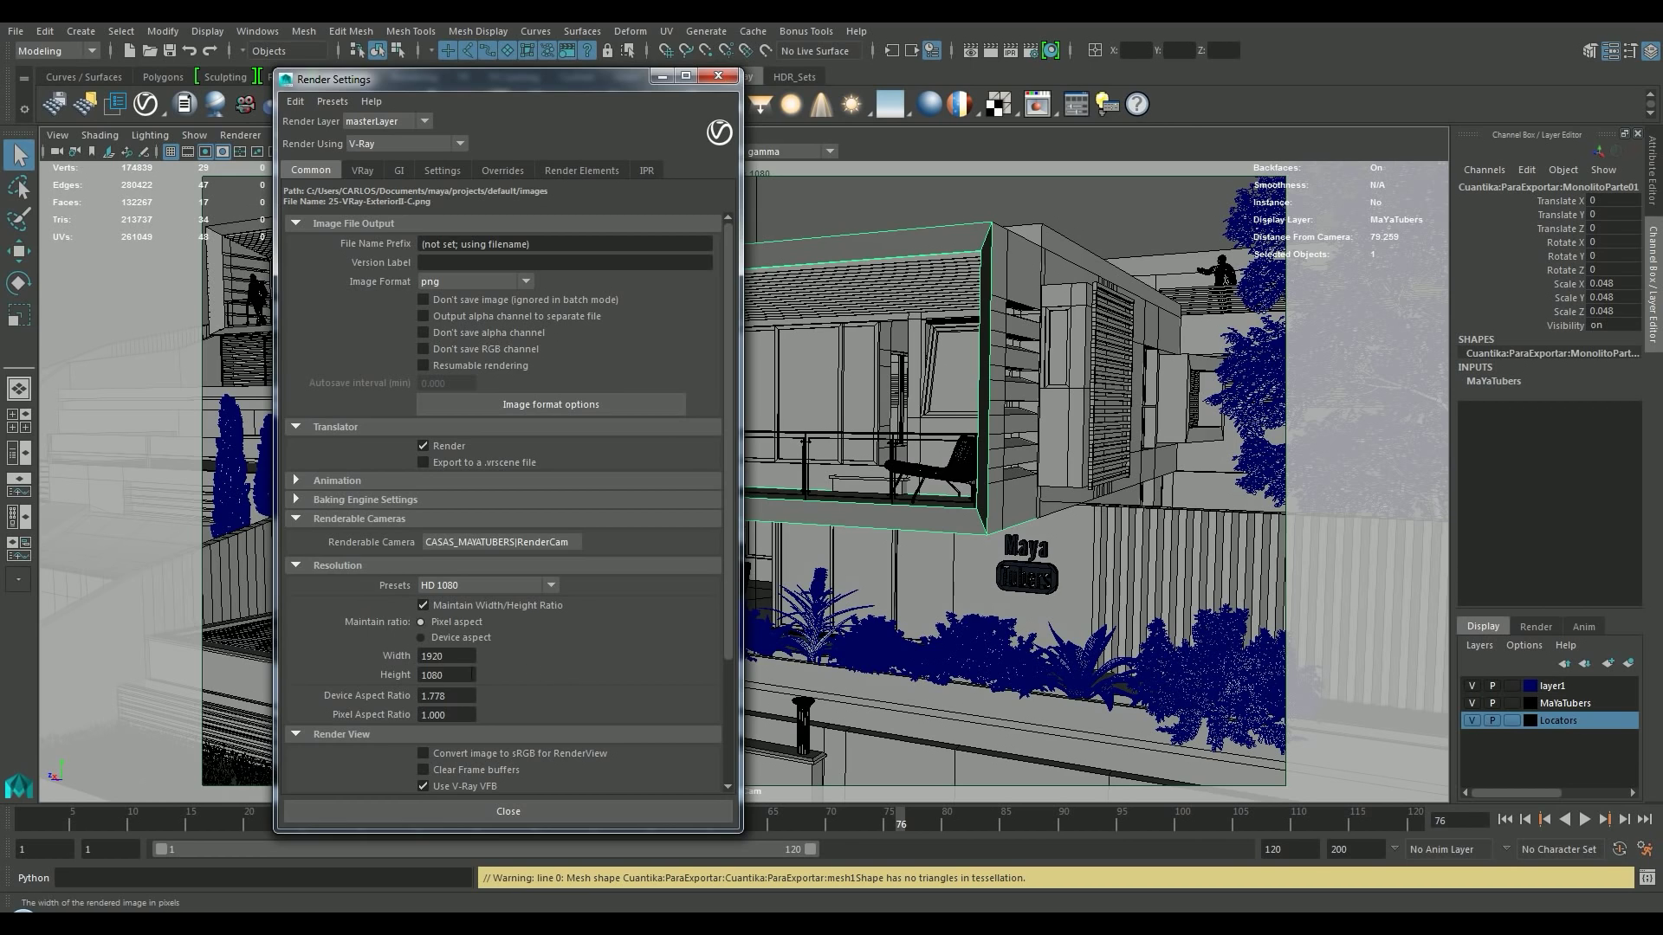
{"action": "left_click", "coordinate": [362, 170]}
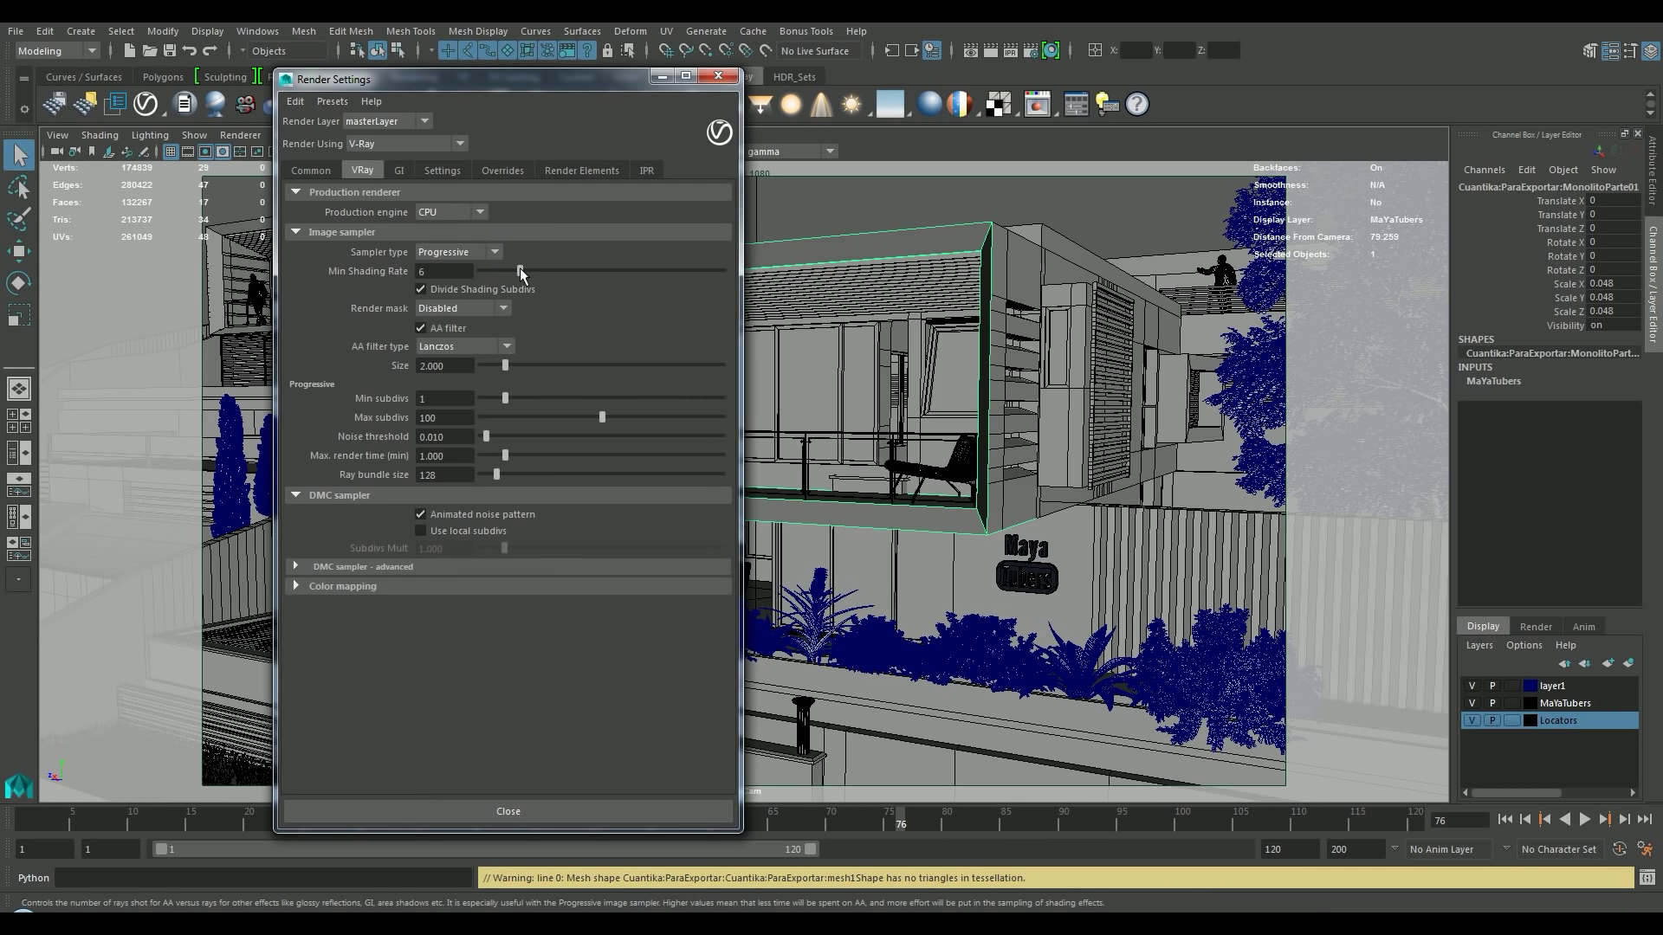
Set min shading rate to 1, use the CatmullRom AA filter, and enable local subdivs.
{"action": "left_click_drag", "start_coordinate": [520, 271], "coordinate": [480, 270]}
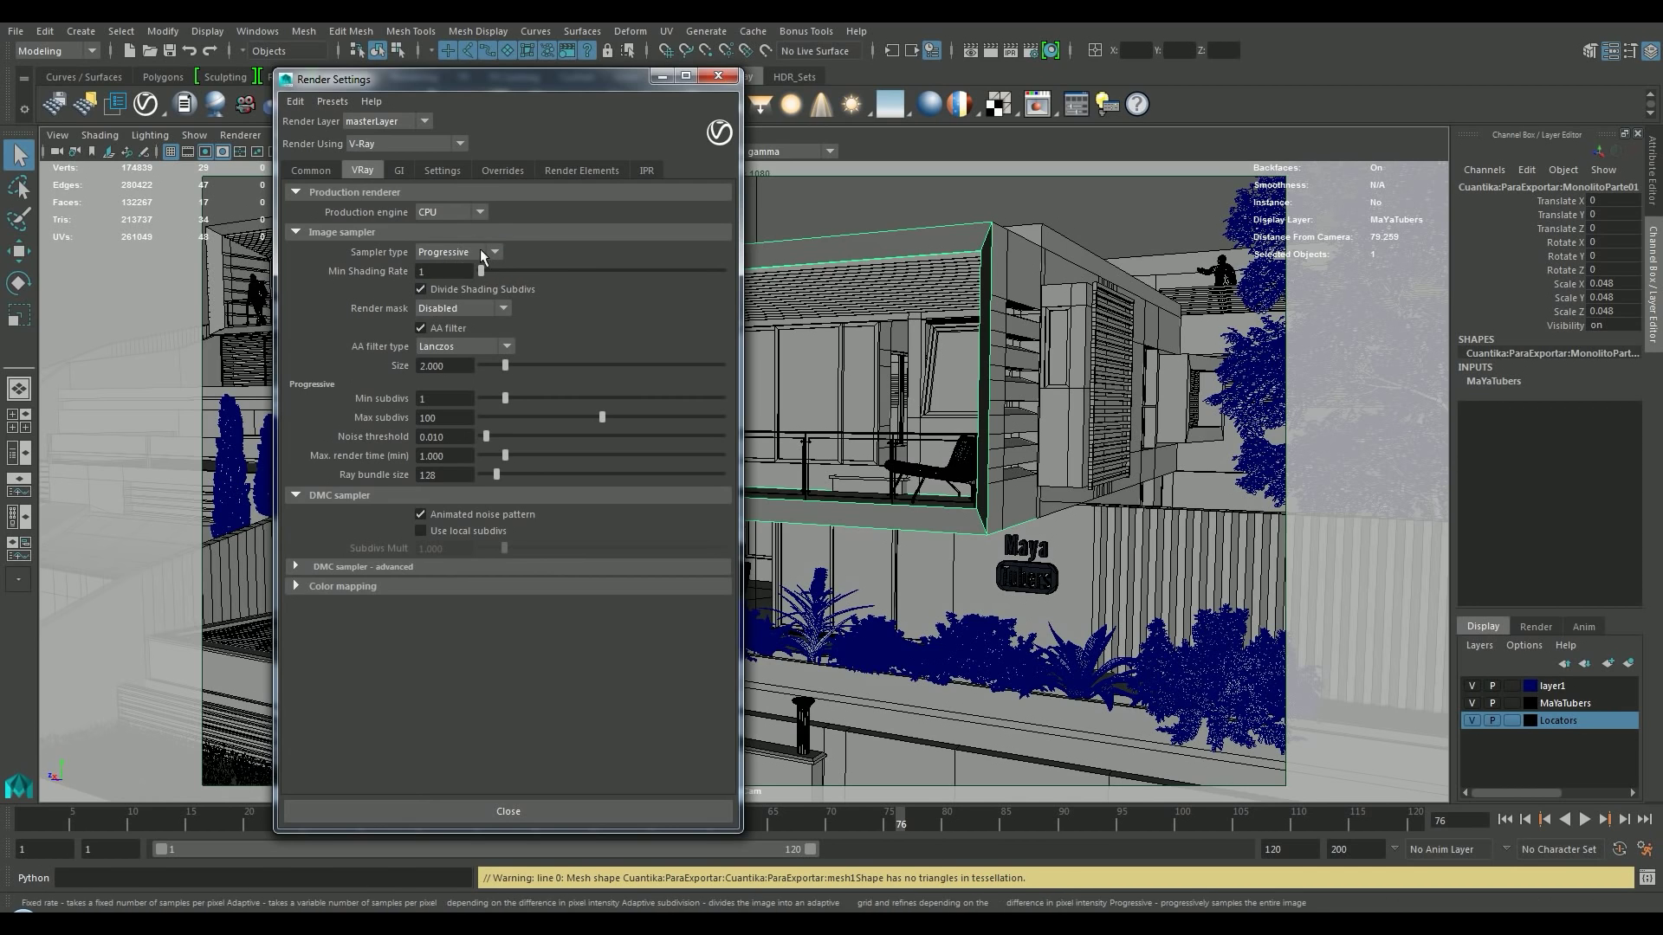
{"action": "left_click", "coordinate": [473, 347]}
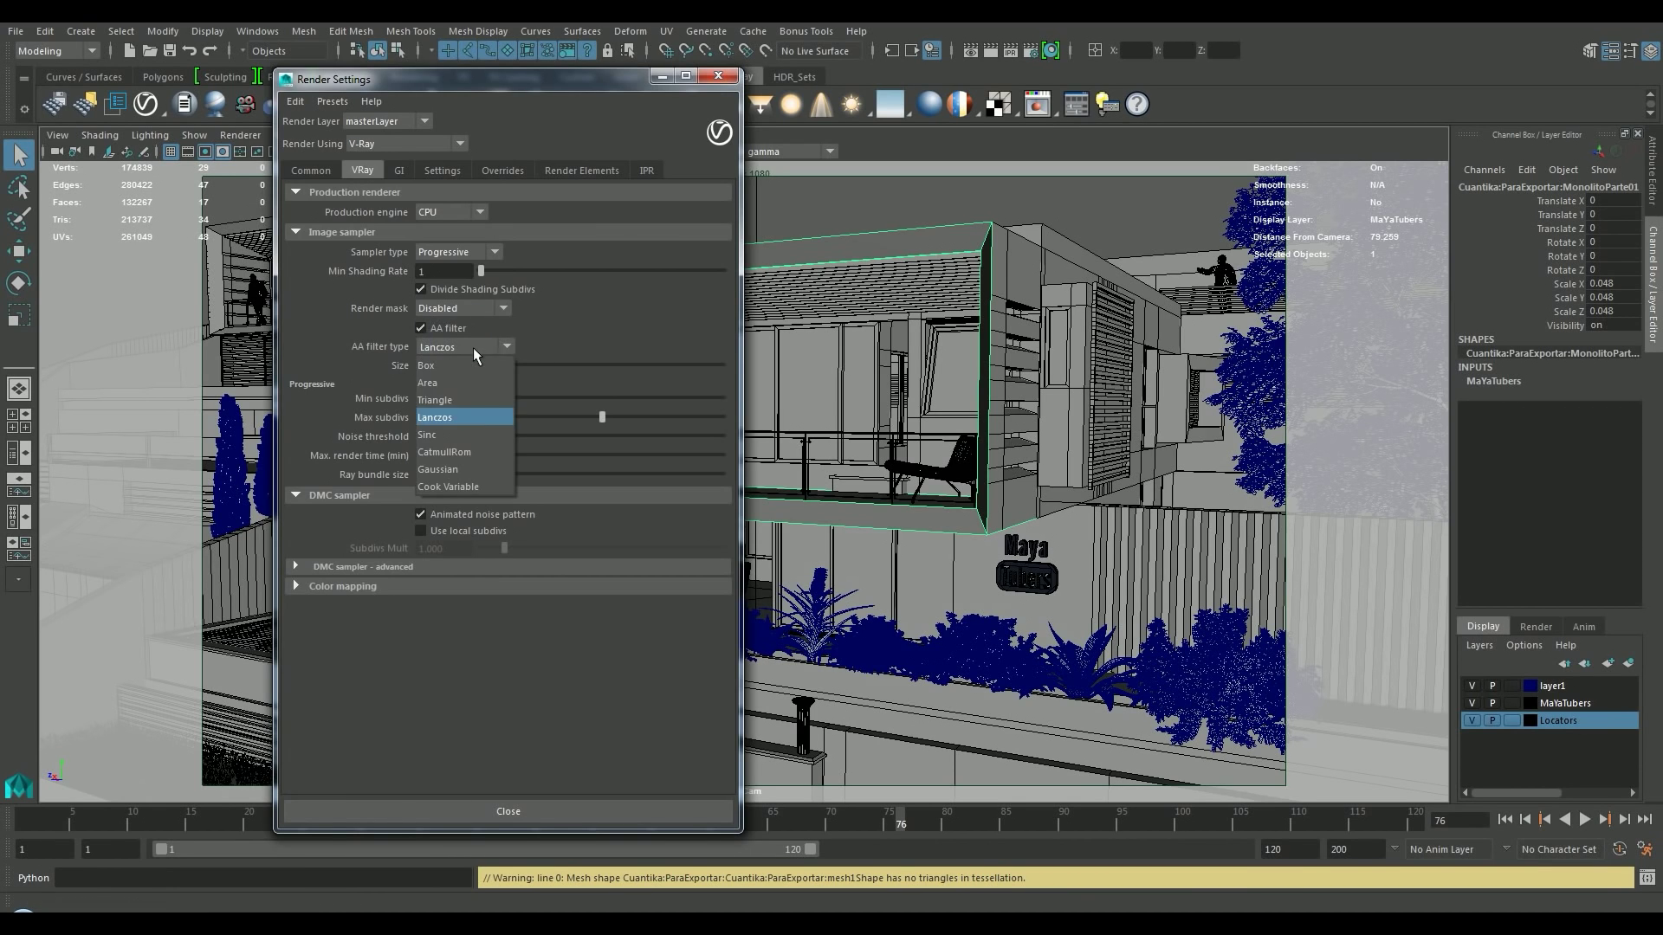
{"action": "left_click", "coordinate": [475, 451]}
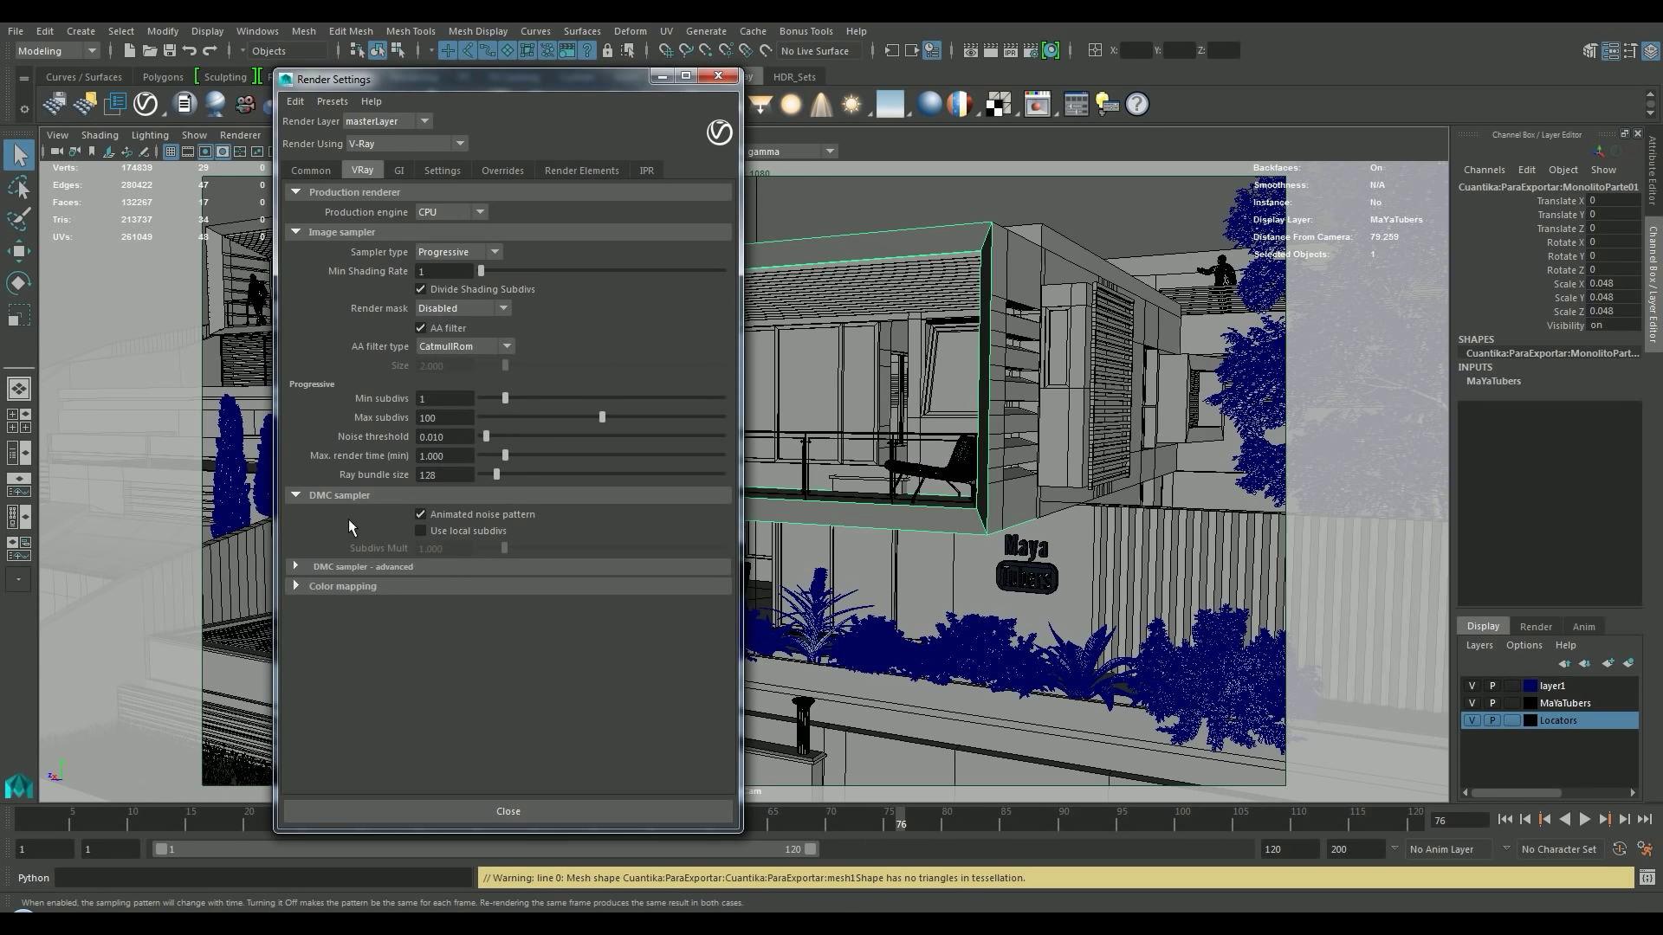
{"action": "left_click", "coordinate": [436, 531]}
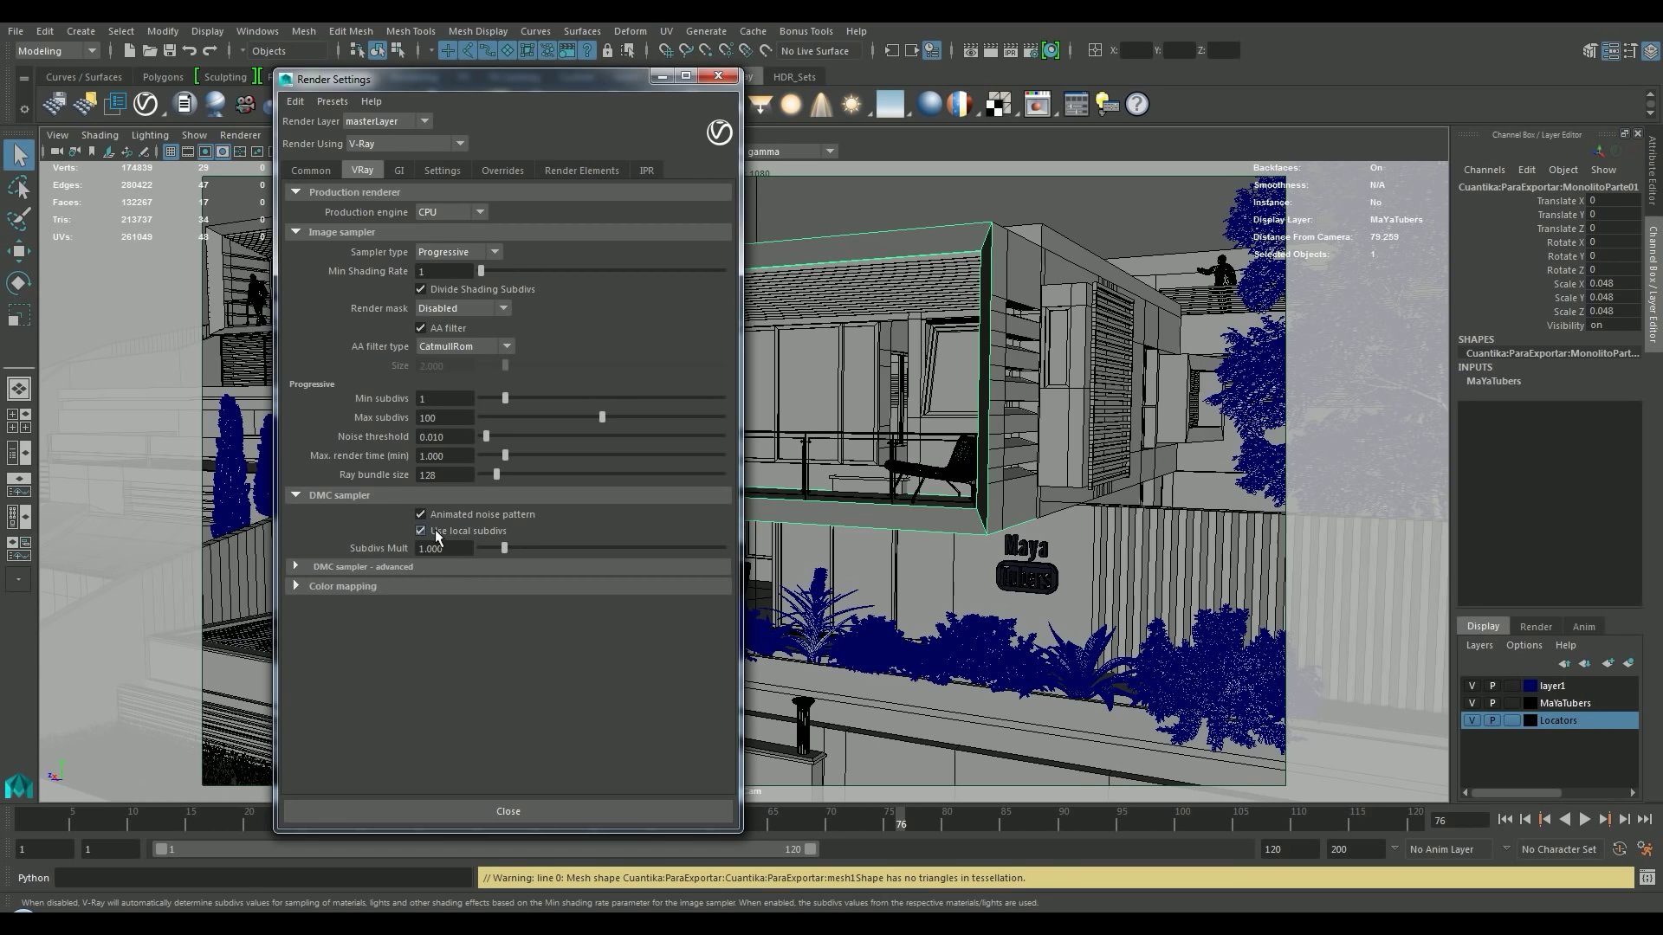
{"action": "left_click", "coordinate": [341, 566]}
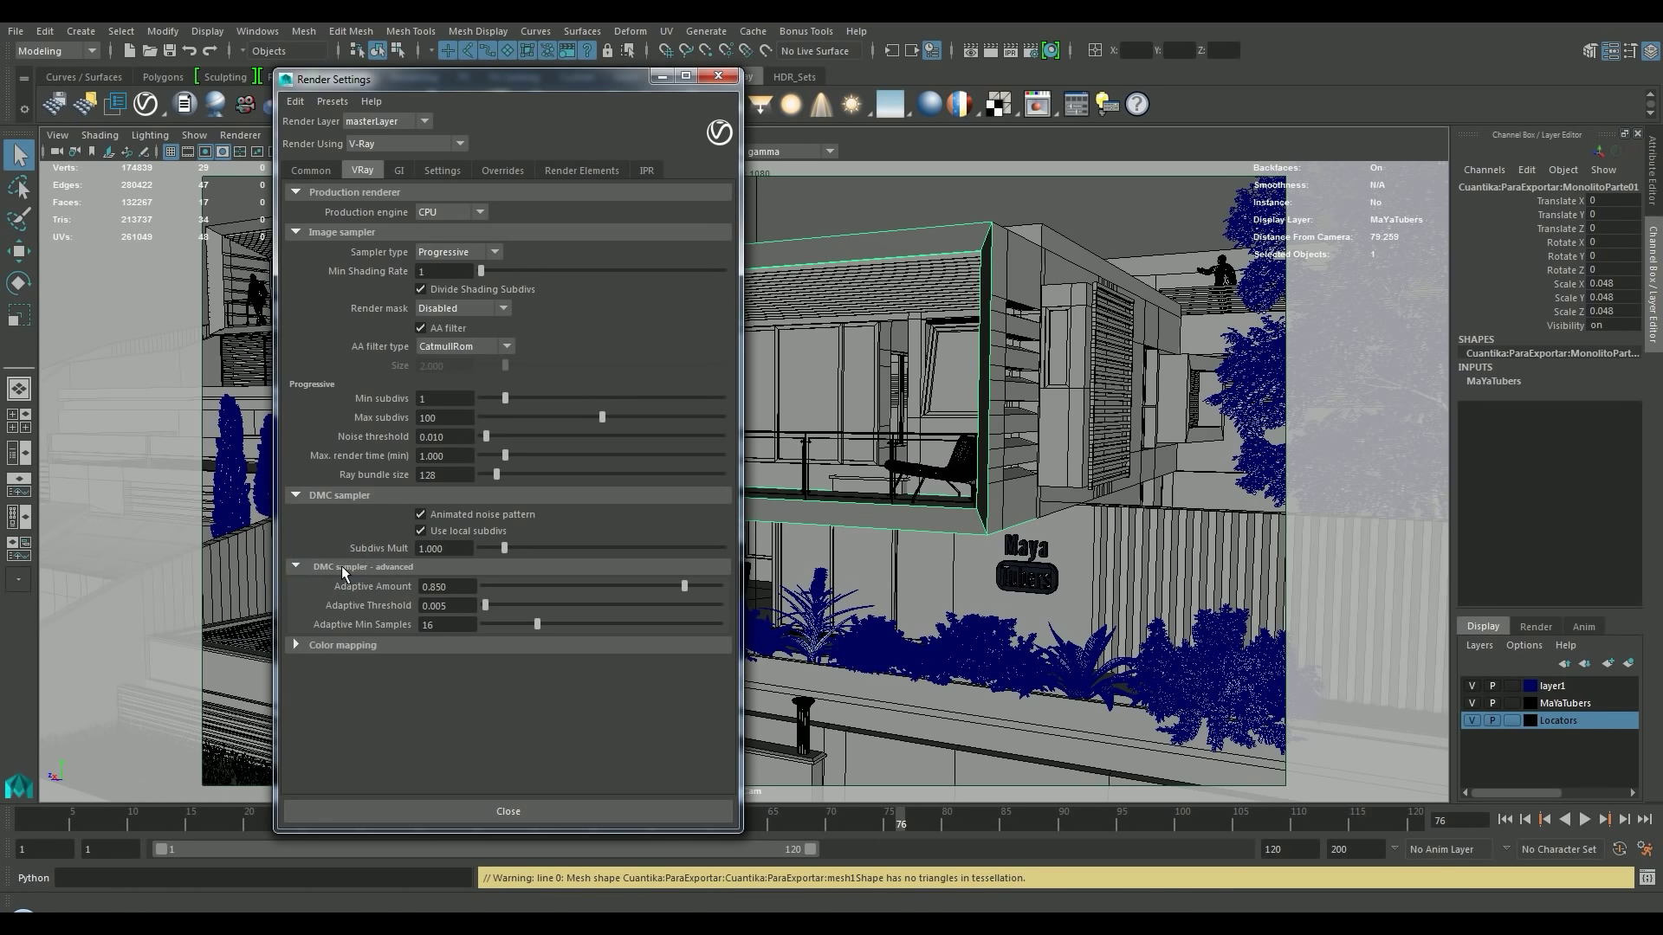
Set colour mapping to Reinhard, burning in colour mapping and gamma, then close Render Settings.
{"action": "left_click", "coordinate": [353, 643]}
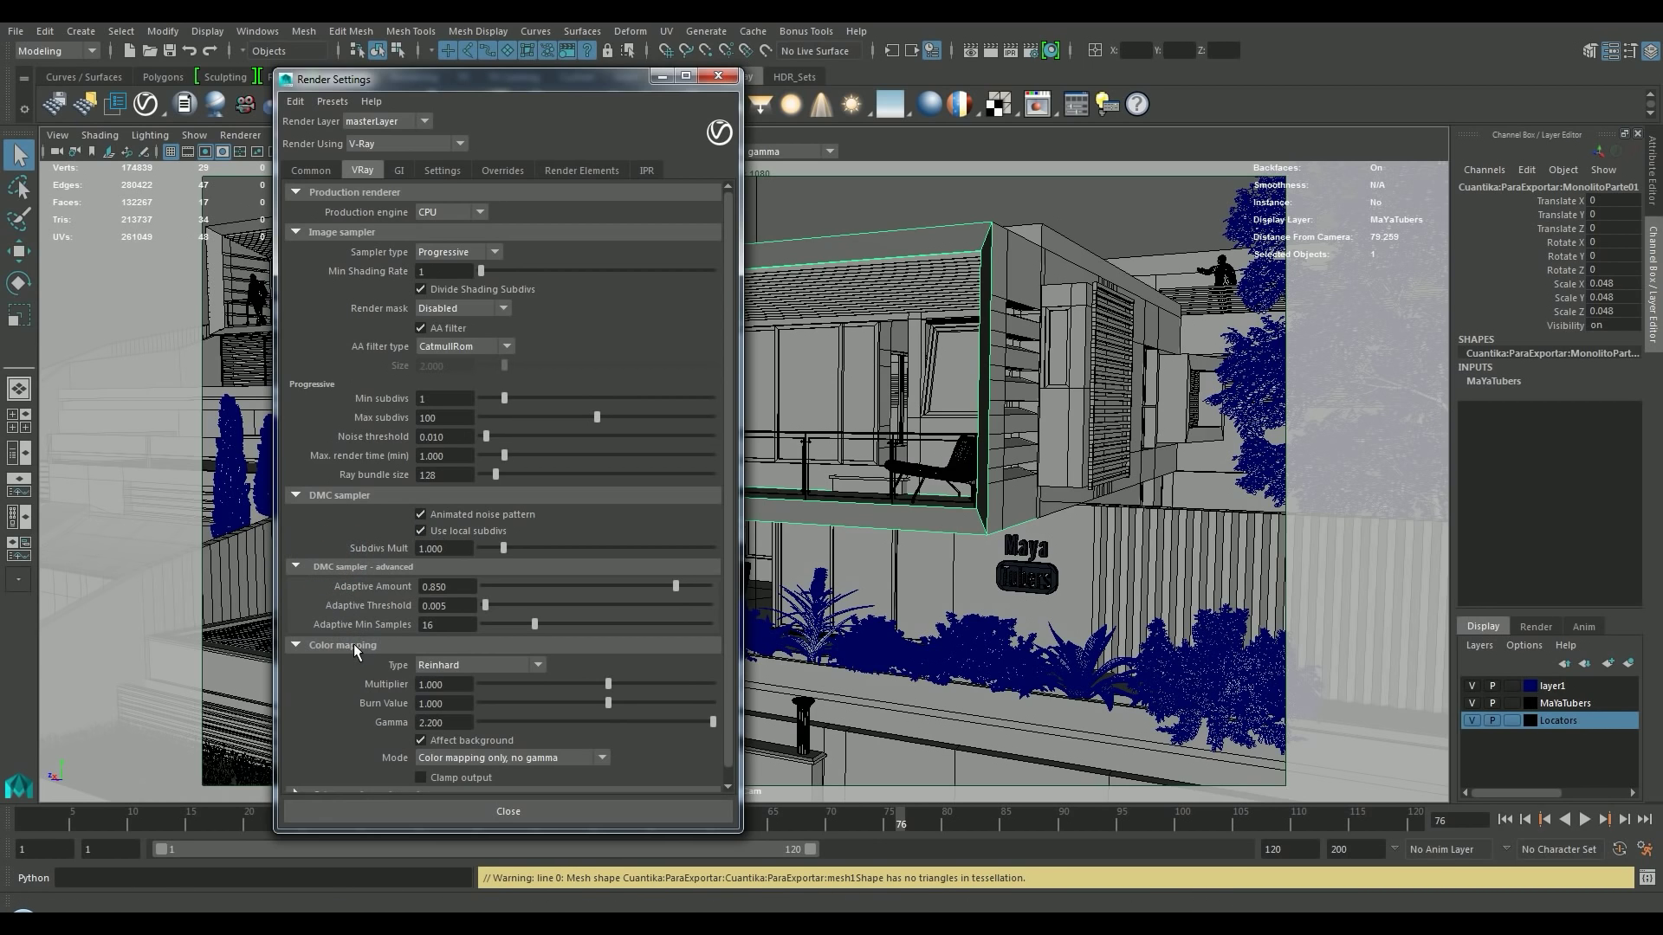
{"action": "scroll", "coordinate": [354, 642], "scroll_direction": "down", "scroll_amount": 1}
{"action": "left_click", "coordinate": [458, 650]}
{"action": "left_click", "coordinate": [449, 670]}
{"action": "left_click", "coordinate": [469, 654]}
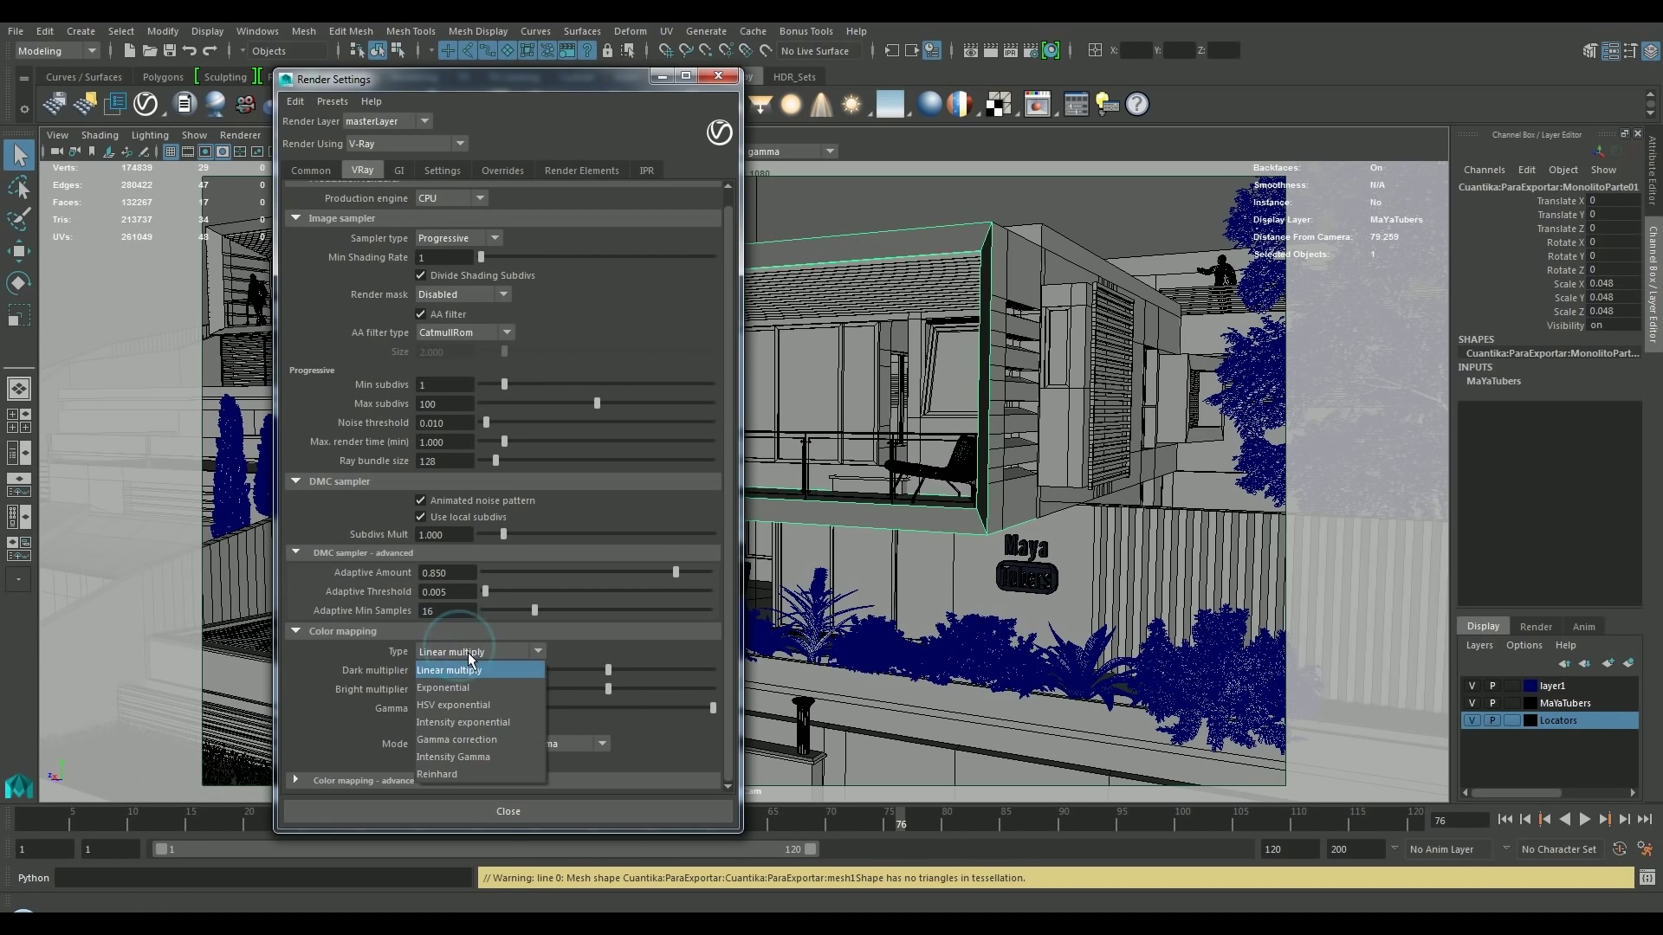
{"action": "left_click", "coordinate": [454, 773]}
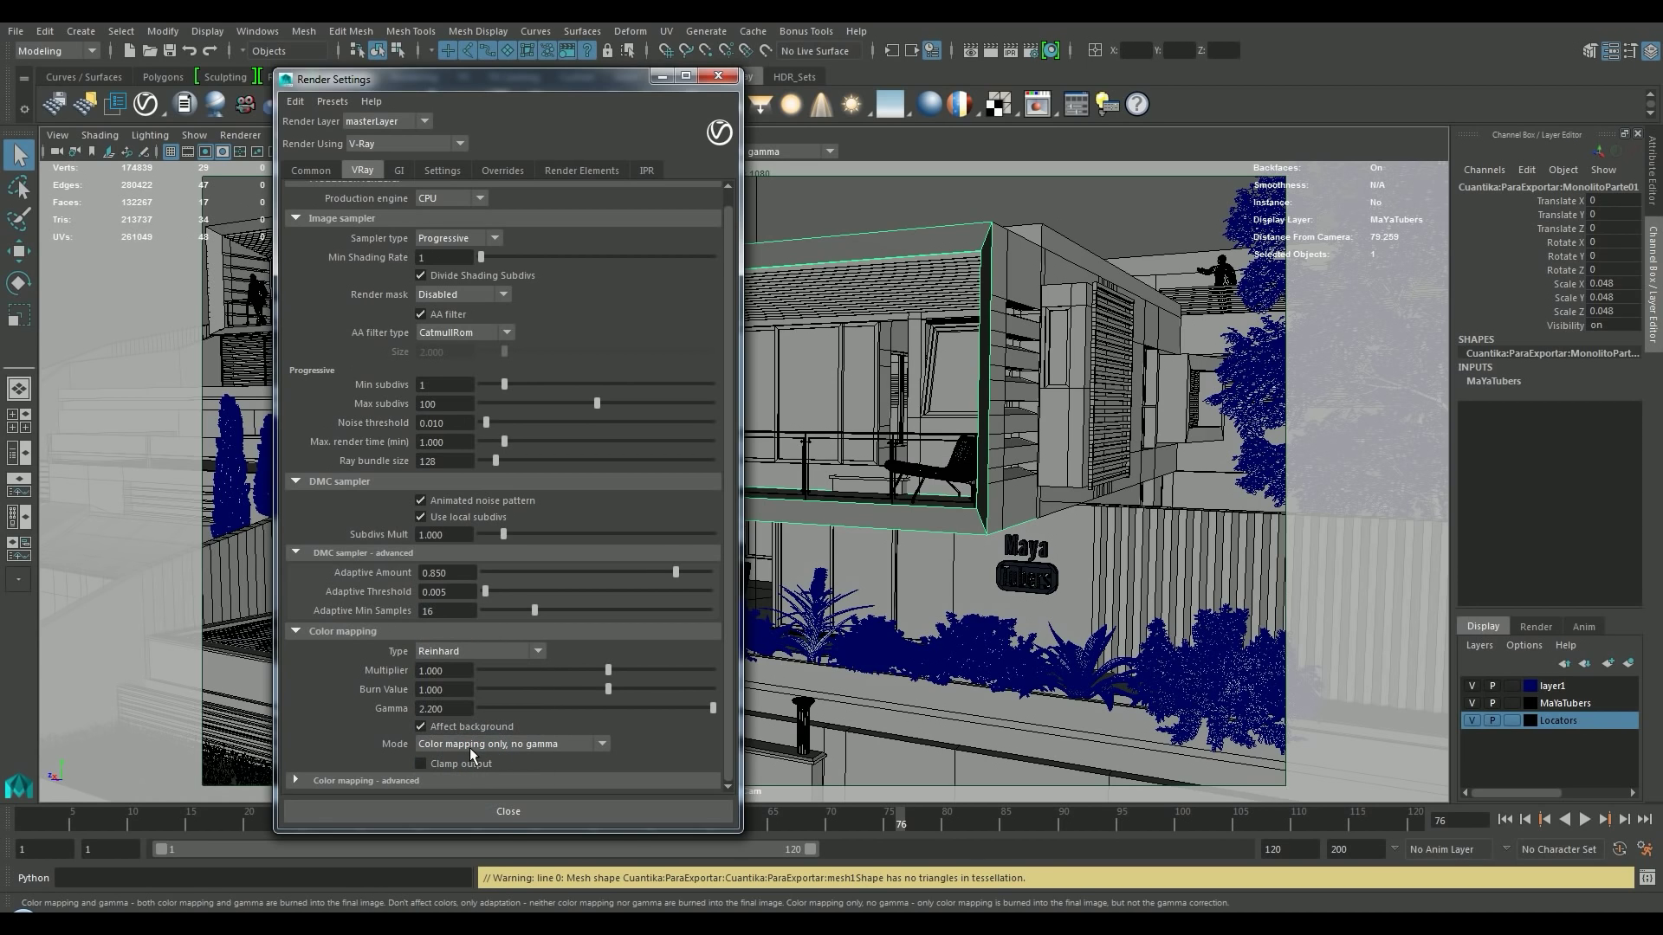
{"action": "mouse_move", "coordinate": [506, 743]}
{"action": "left_click", "coordinate": [458, 746]}
{"action": "left_click", "coordinate": [494, 763]}
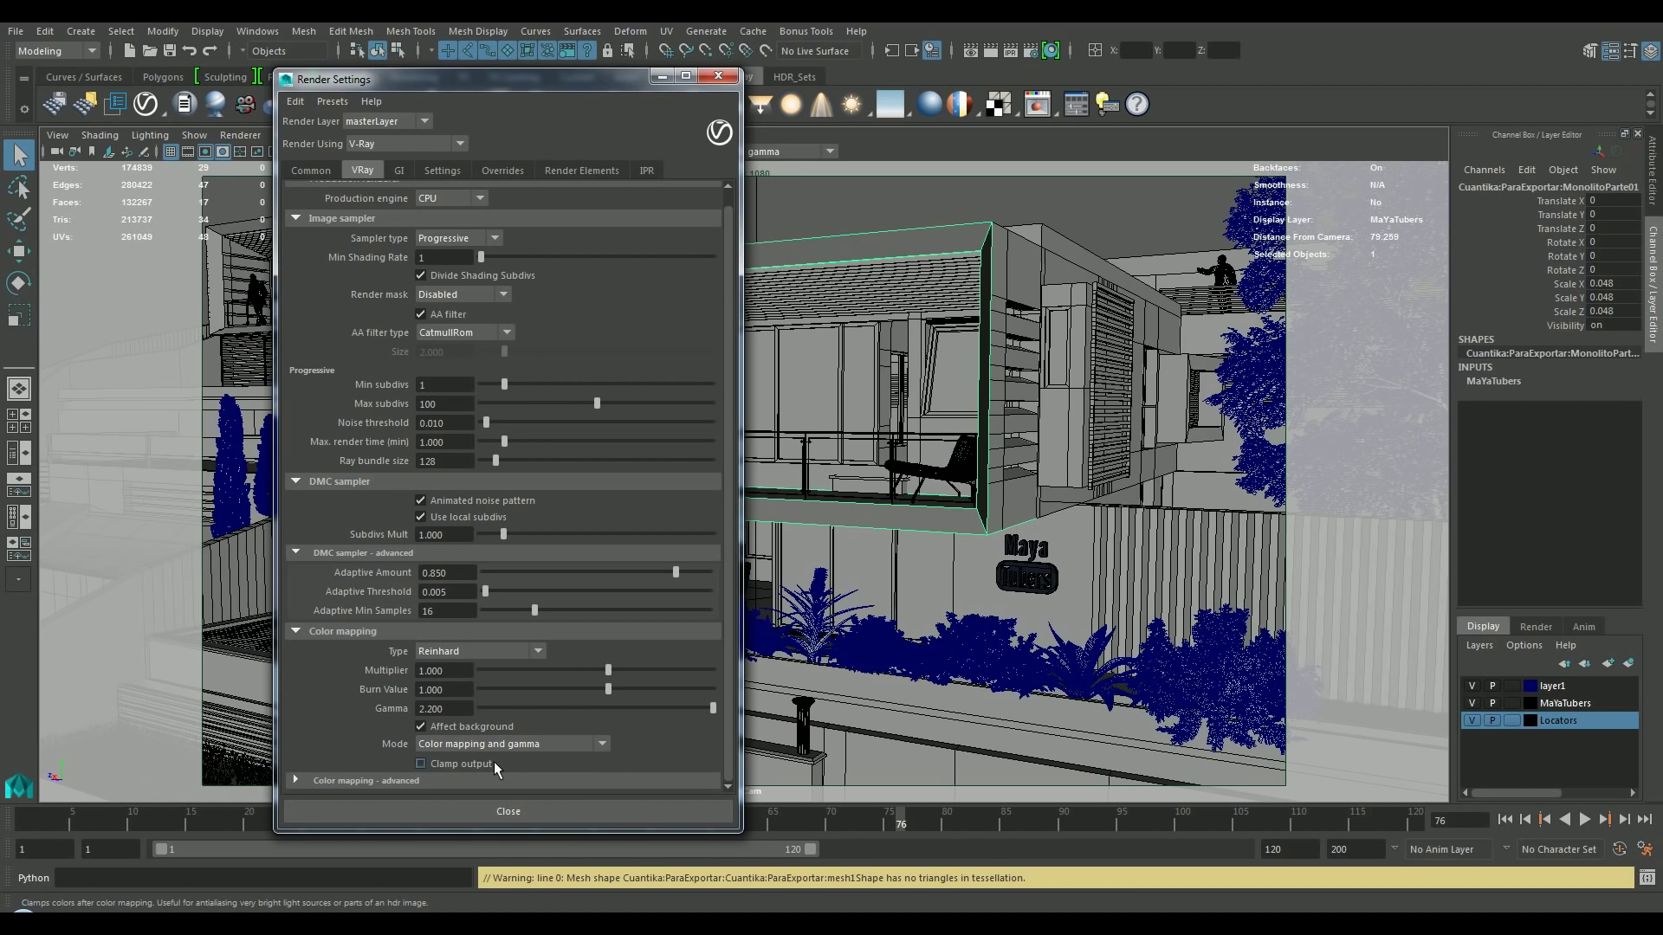
{"action": "left_click", "coordinate": [372, 777]}
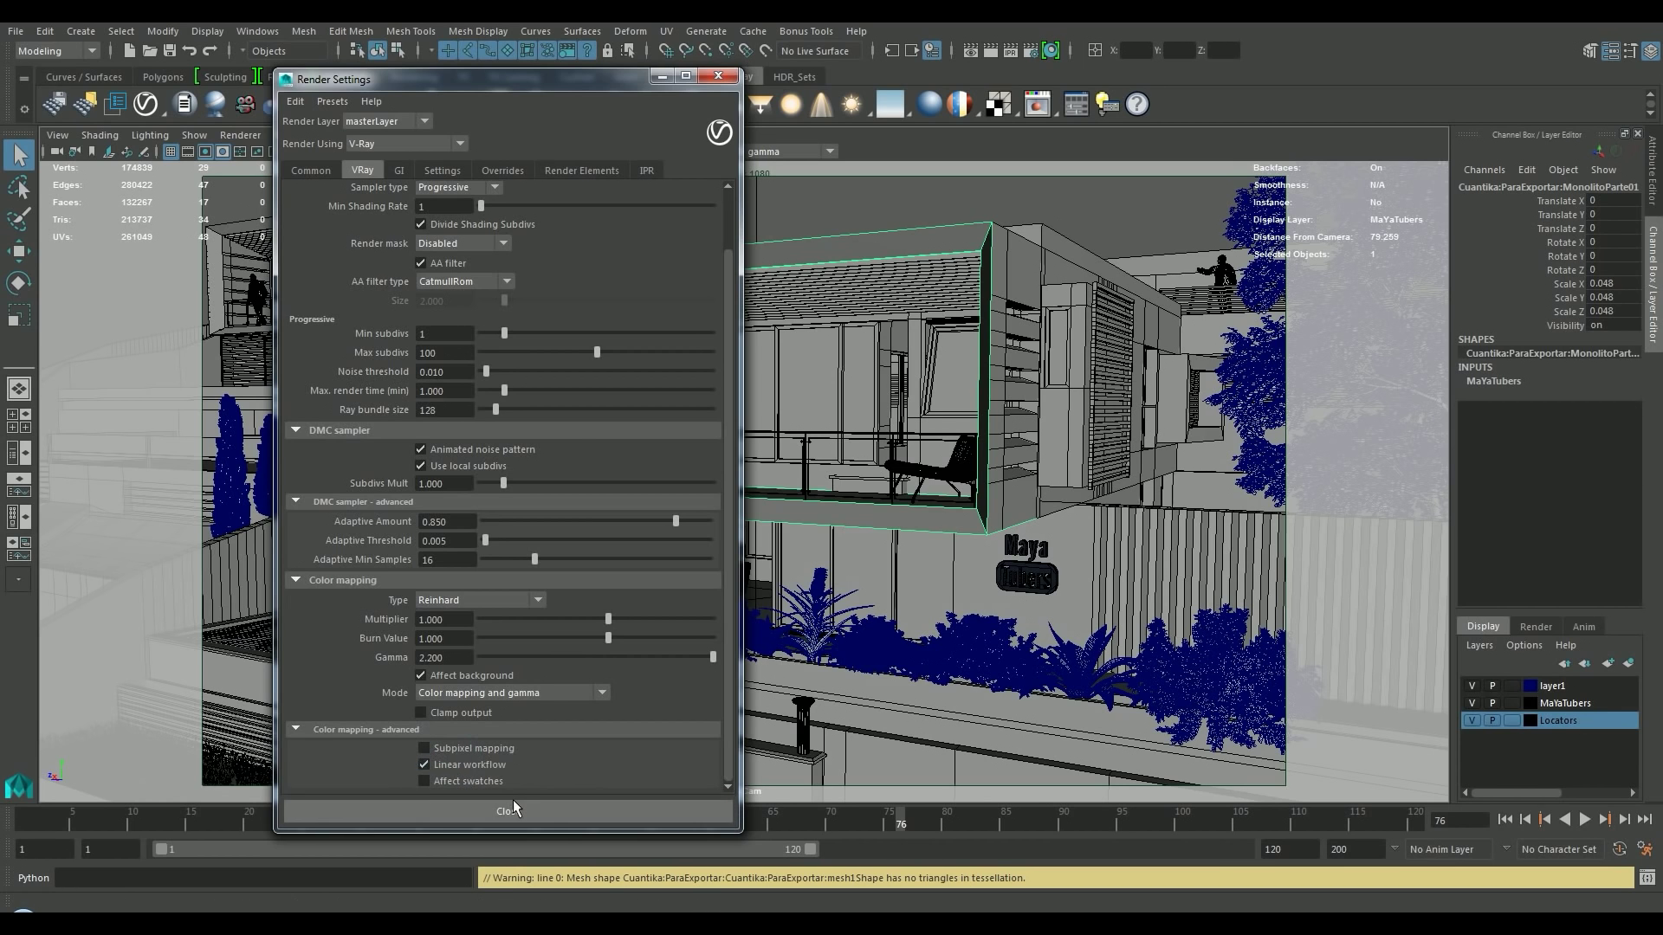
{"action": "left_click", "coordinate": [514, 807]}
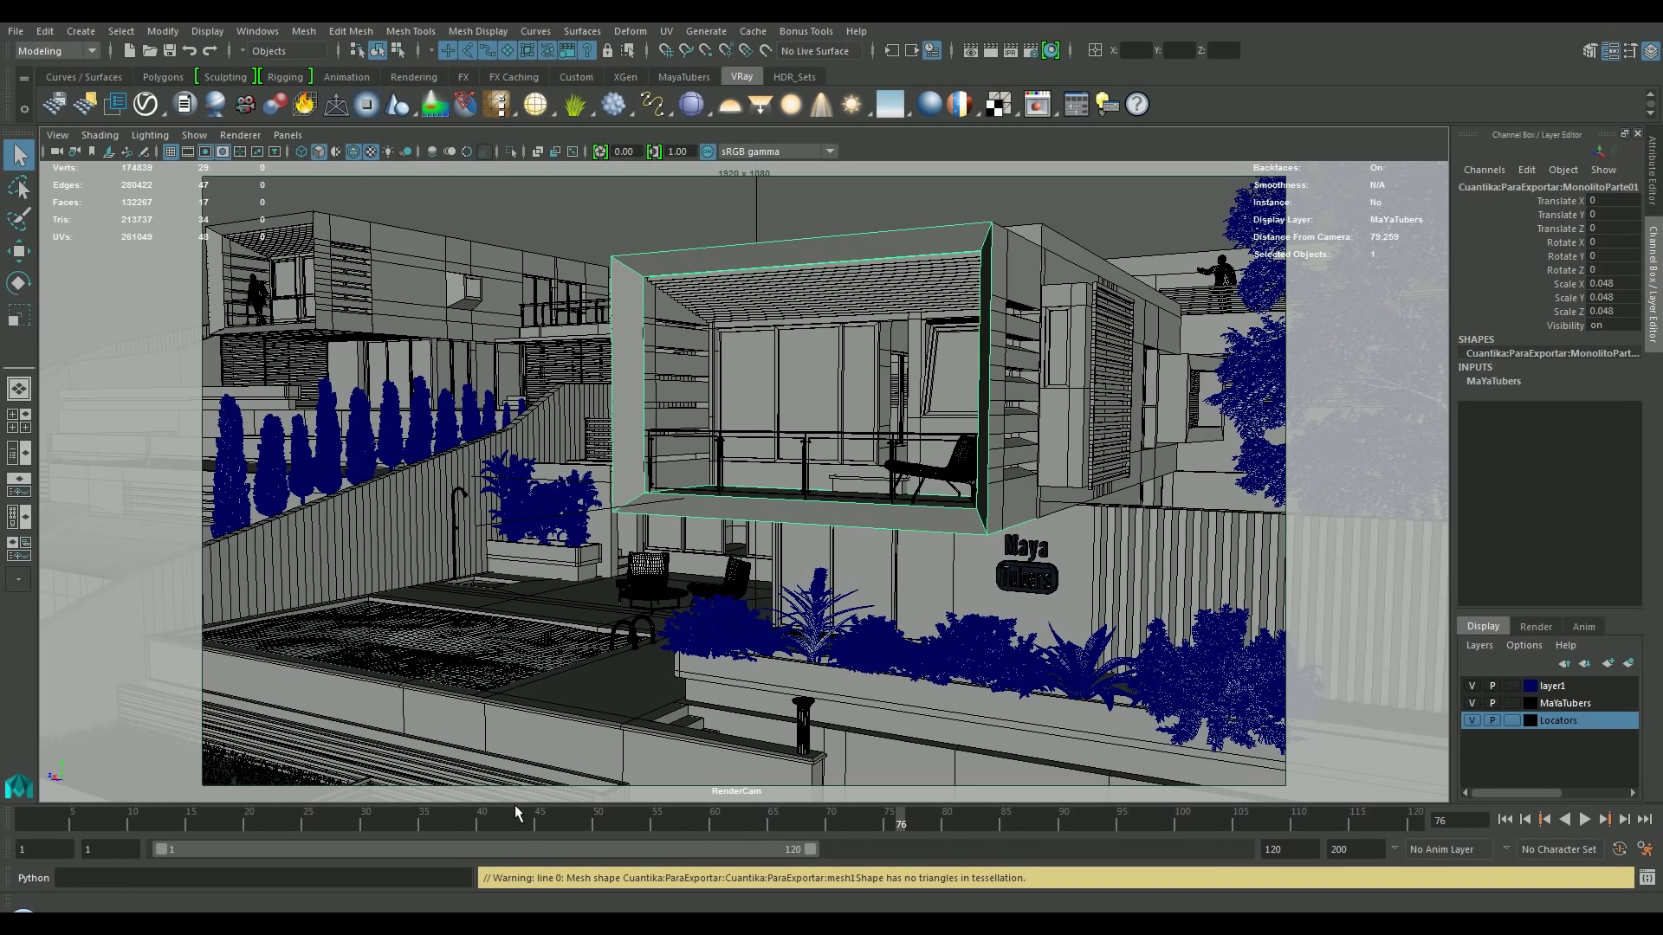
{"action": "left_click", "coordinate": [989, 52]}
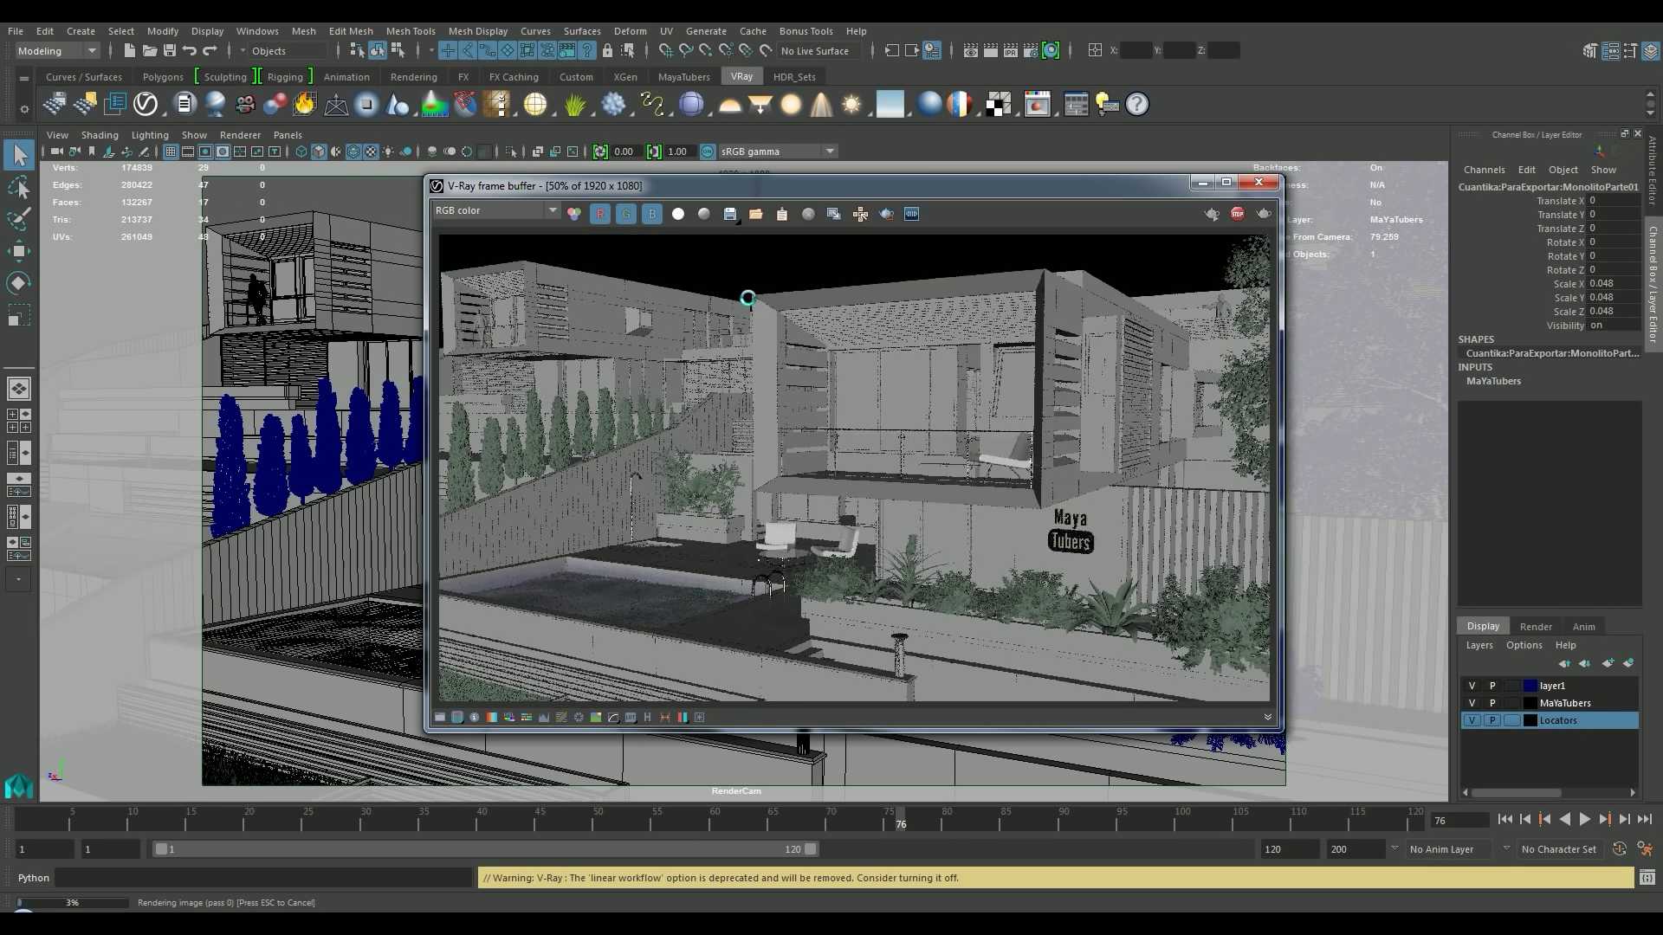
{"action": "scroll", "coordinate": [782, 362], "scroll_direction": "down", "scroll_amount": 1}
{"action": "scroll", "coordinate": [782, 362], "scroll_direction": "up", "scroll_amount": 1}
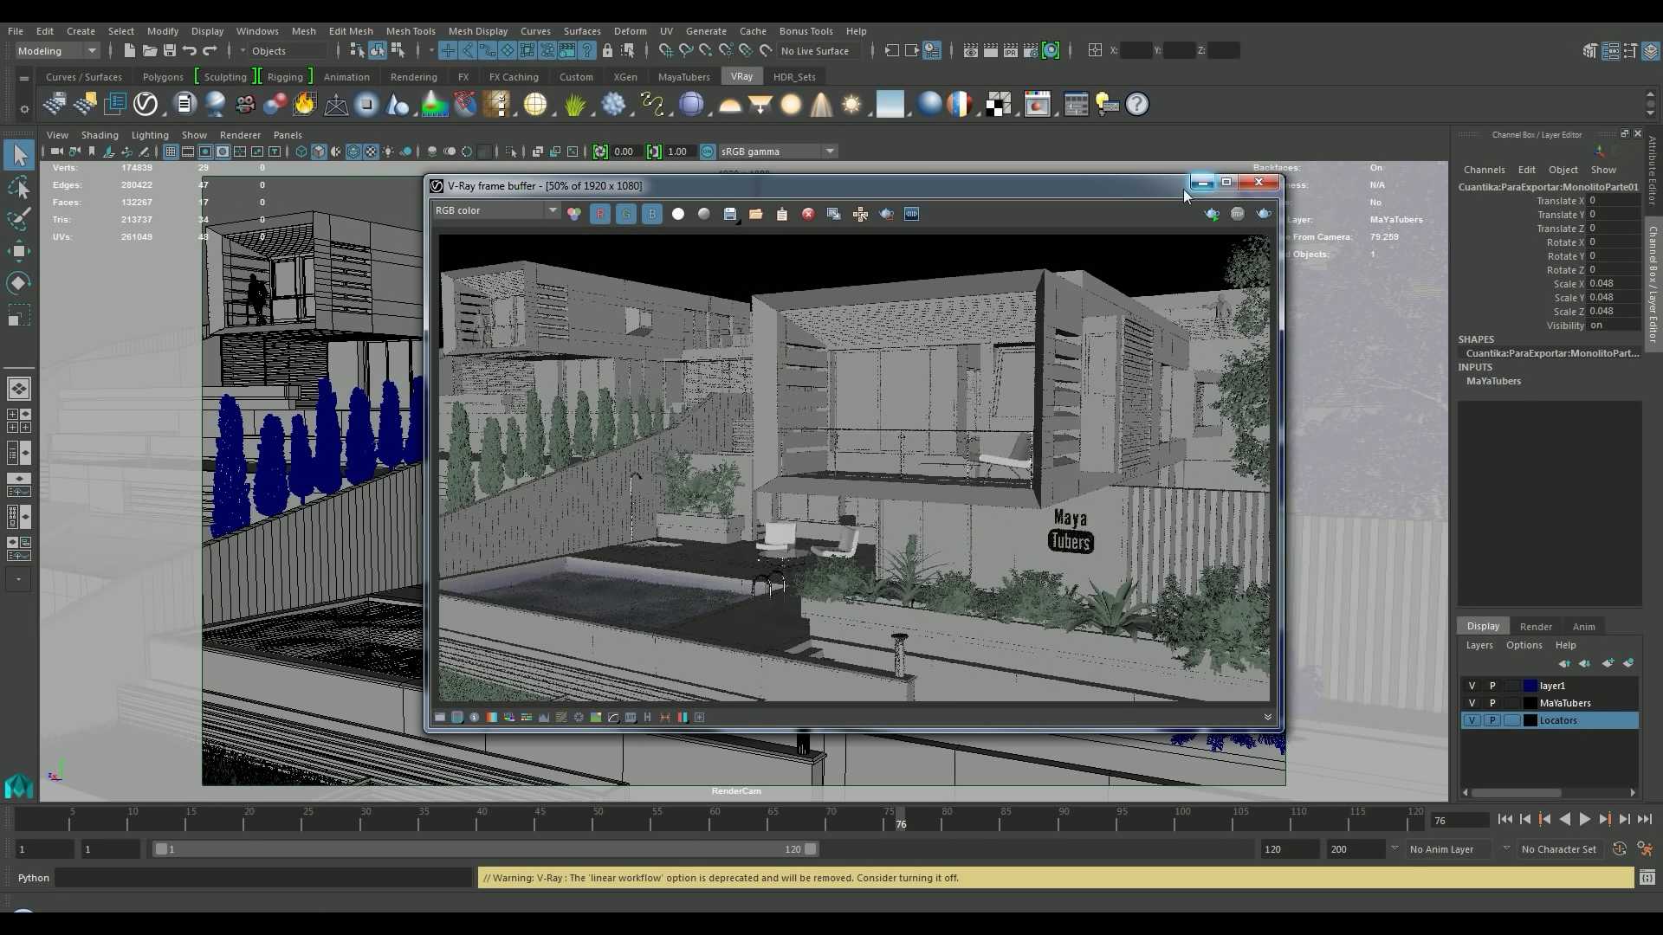
{"action": "left_click_drag", "start_coordinate": [1177, 185], "coordinate": [1047, 206]}
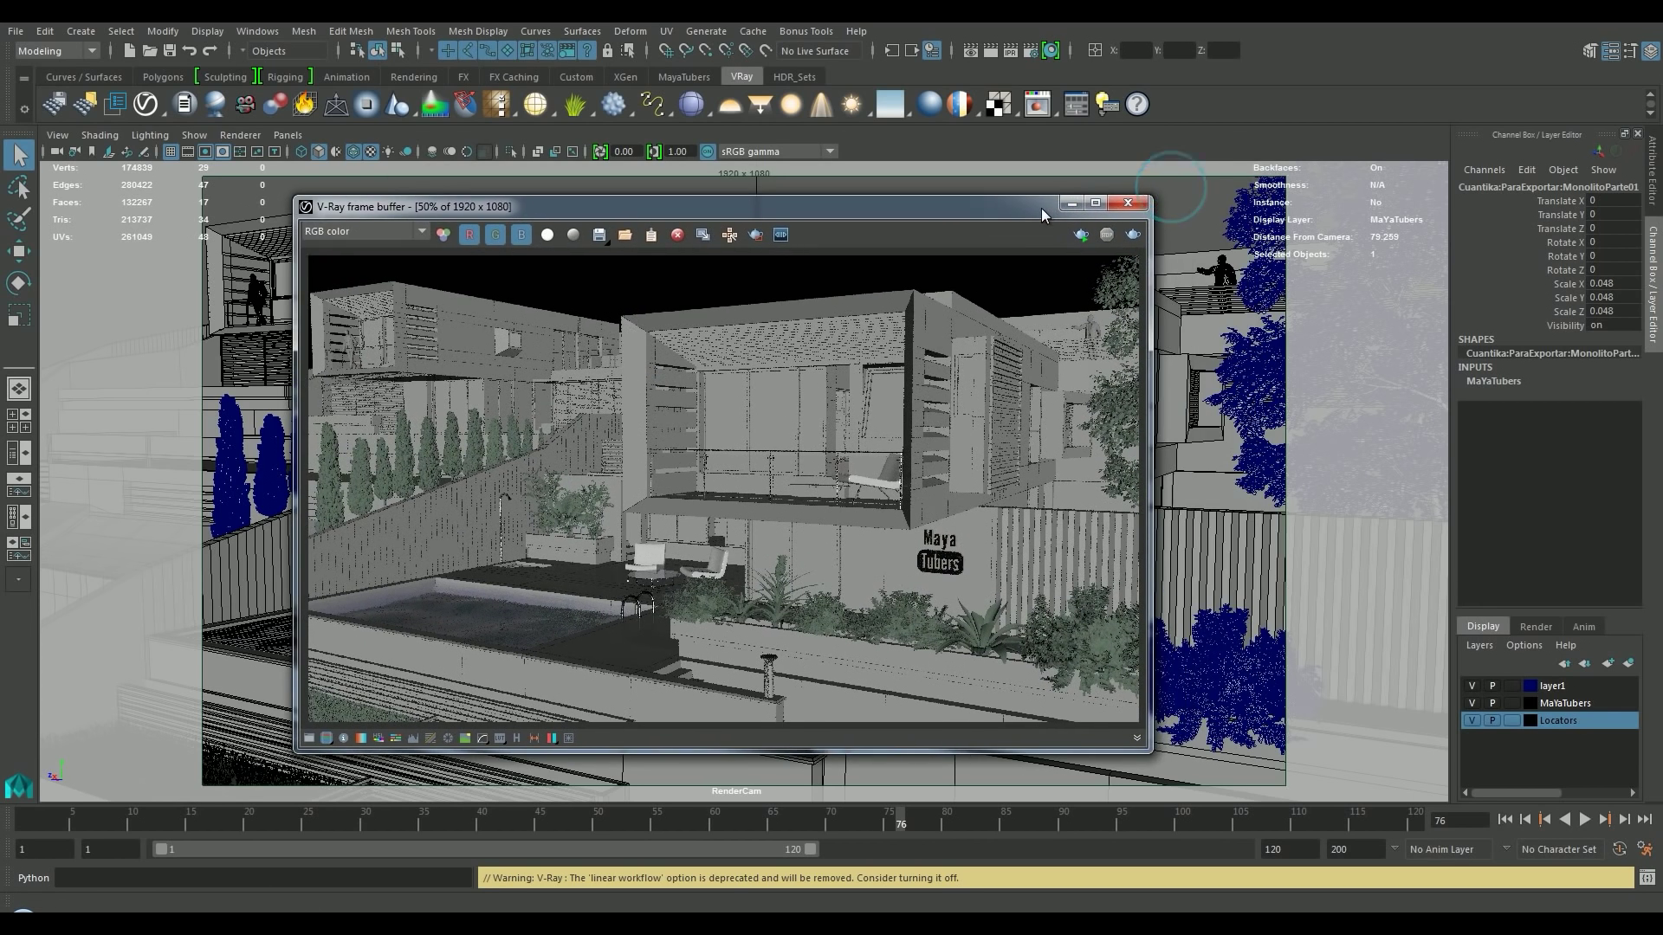
{"action": "left_click", "coordinate": [1128, 205]}
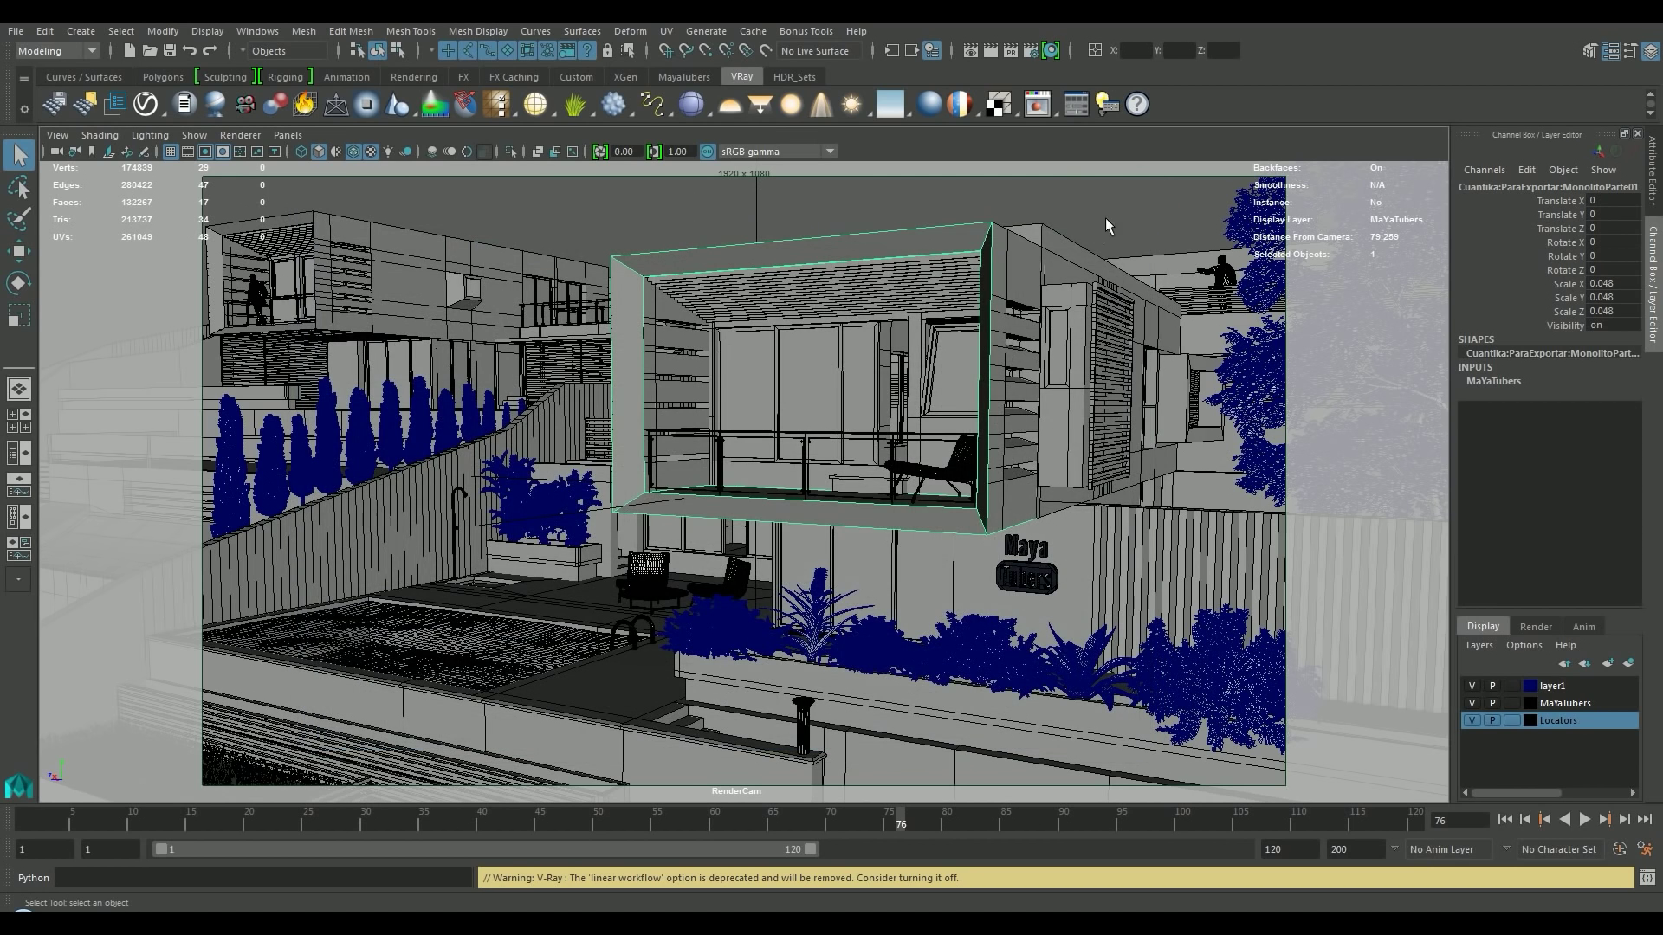
Add a V-Ray sun (VRayGeoSun1) with a linked VRaySky1 and use the Outliner/Persp layout.
{"action": "left_click", "coordinate": [865, 106]}
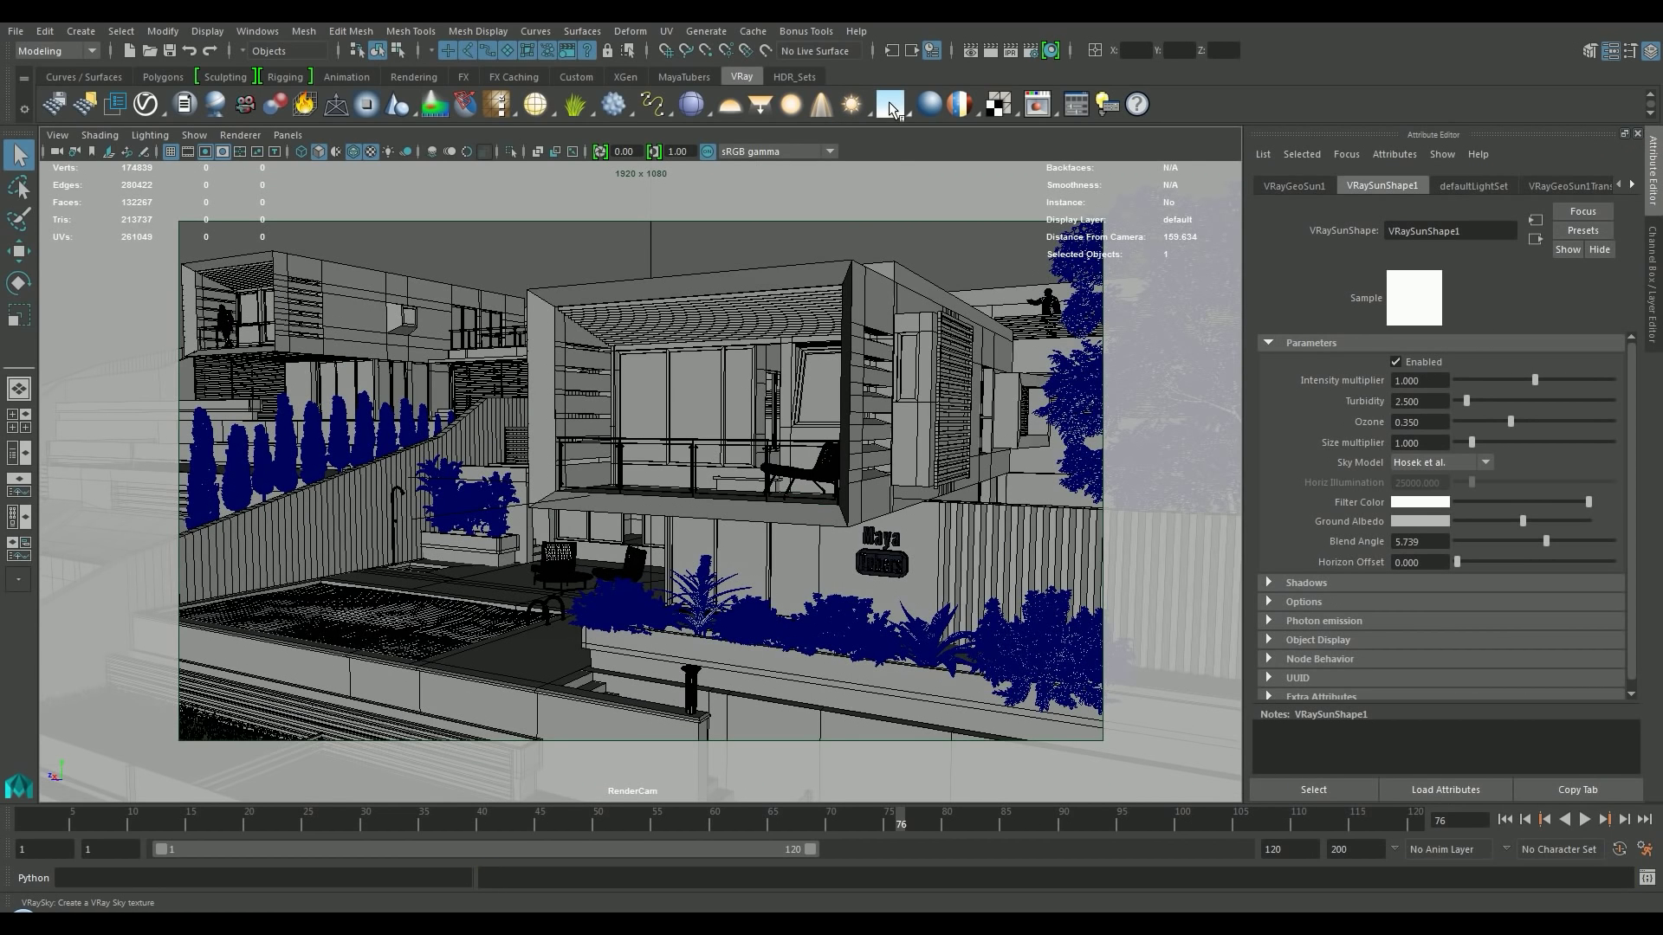
{"action": "left_click", "coordinate": [891, 106]}
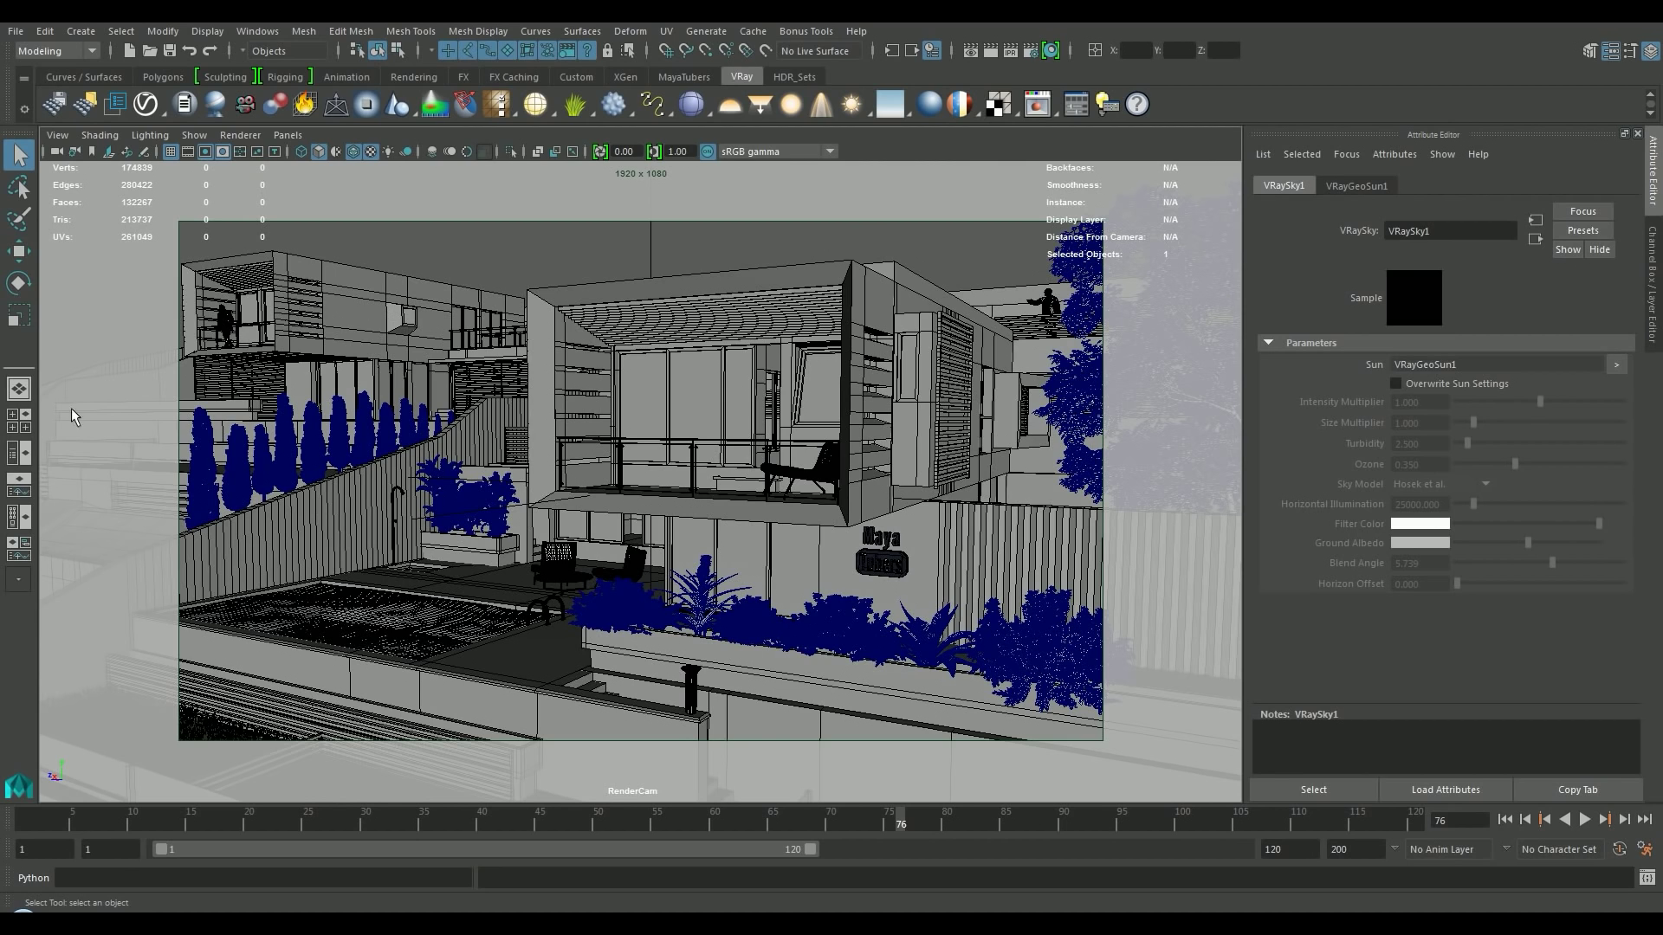
{"action": "left_click", "coordinate": [19, 452]}
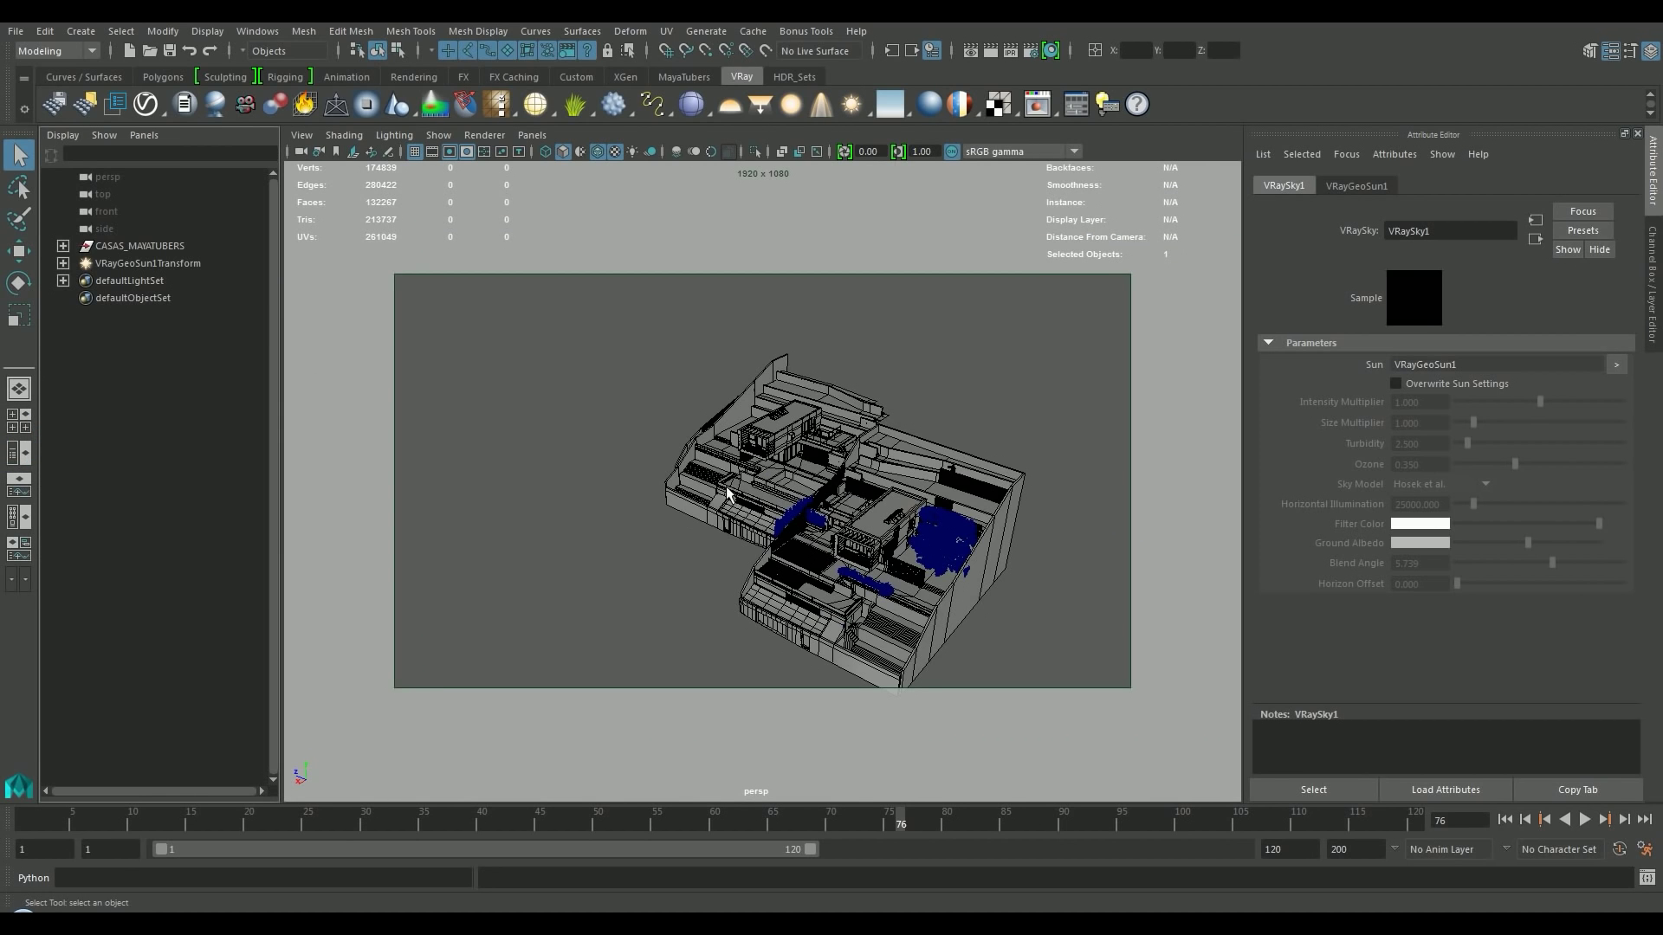
Select VRayGeoSun1Transform with the Move tool and frame the house and sun together.
{"action": "mouse_move", "coordinate": [756, 456]}
{"action": "left_mouse_down", "text": "alt"}
{"action": "mouse_move", "coordinate": [593, 362]}
{"action": "mouse_move", "coordinate": [665, 442]}
{"action": "left_mouse_up", "text": "alt"}
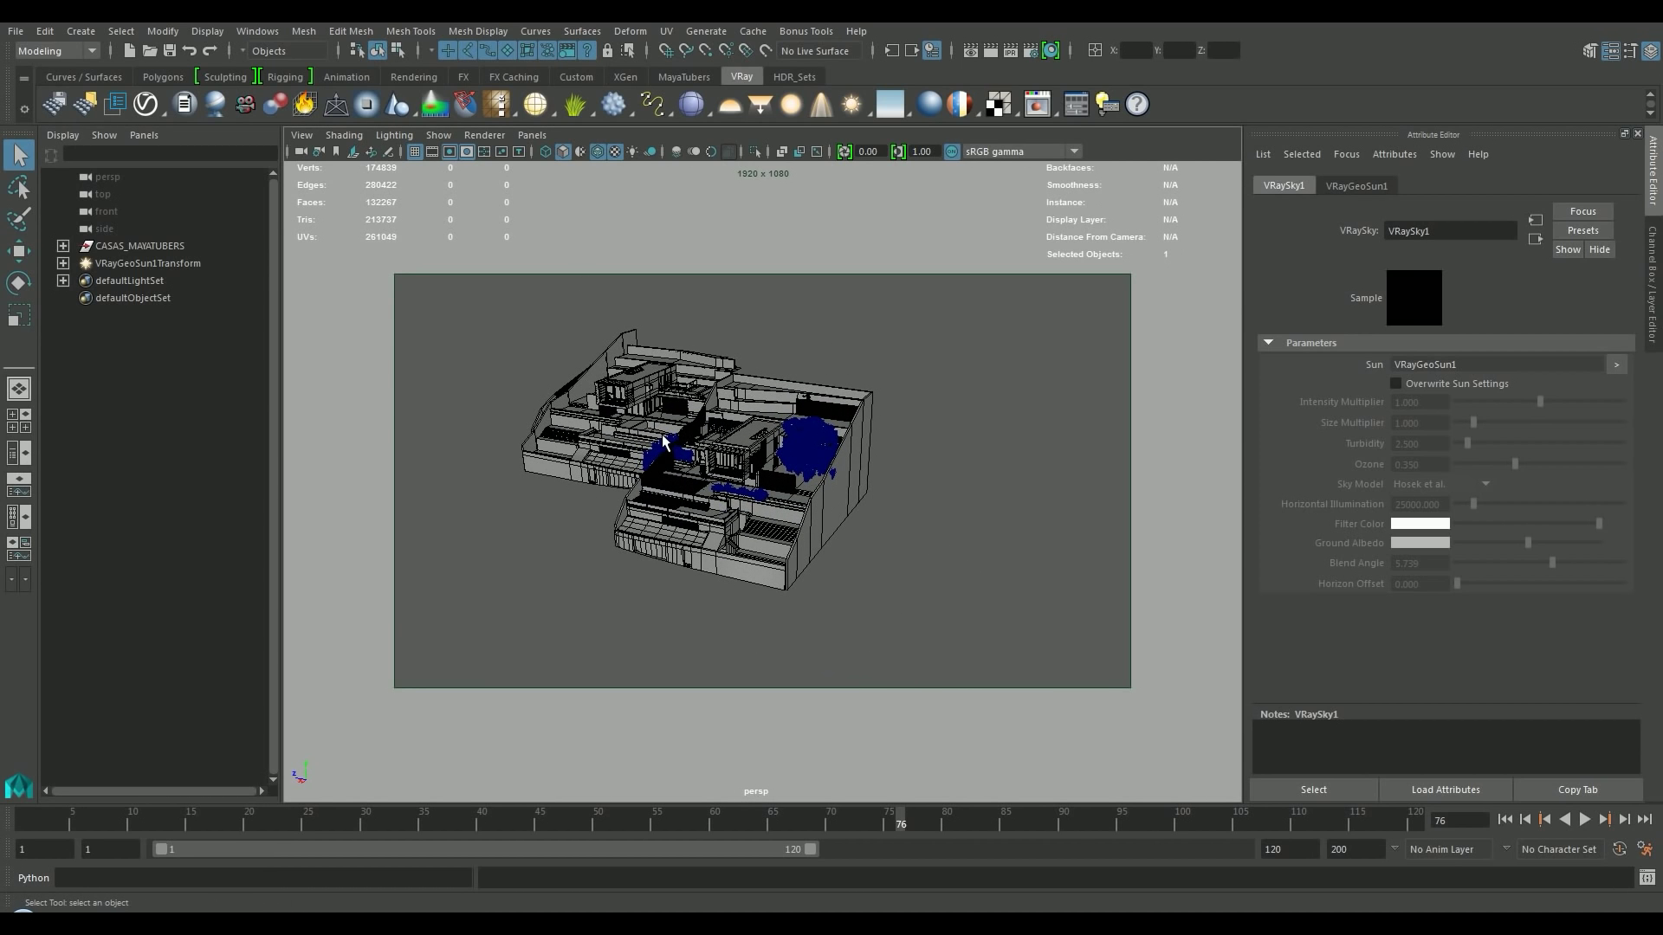
{"action": "left_click", "coordinate": [113, 263]}
{"action": "key", "text": "w"}
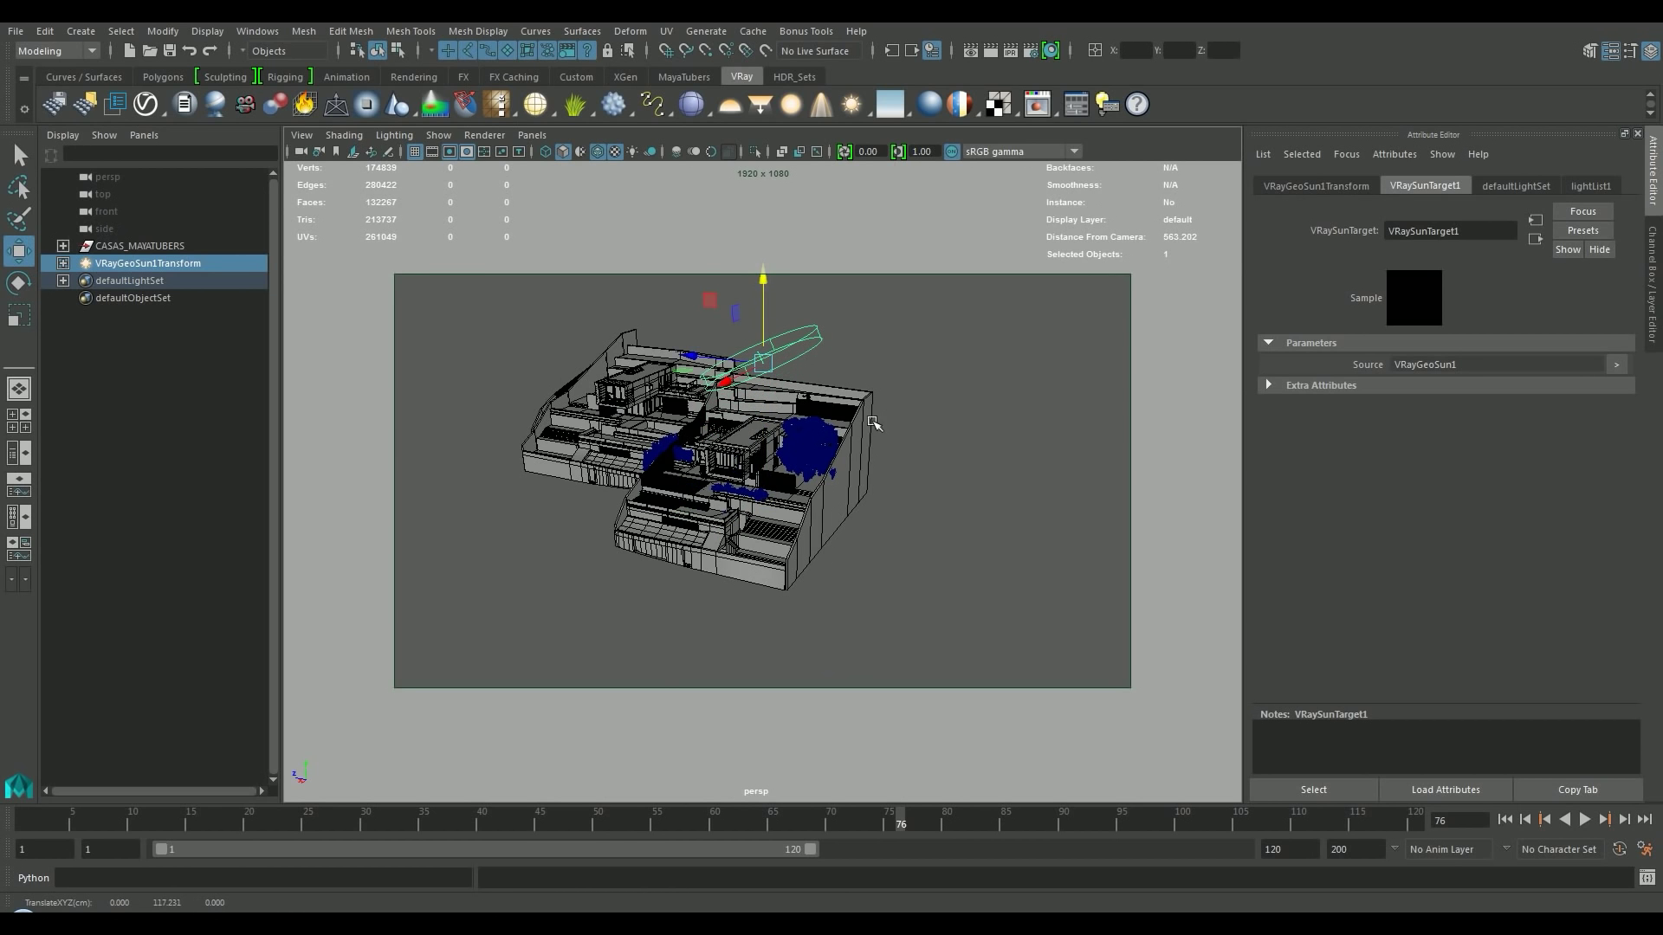
{"action": "mouse_move", "coordinate": [845, 443]}
{"action": "left_mouse_down", "text": "alt"}
{"action": "mouse_move", "coordinate": [869, 468]}
{"action": "mouse_move", "coordinate": [854, 464]}
{"action": "left_mouse_up", "text": "alt"}
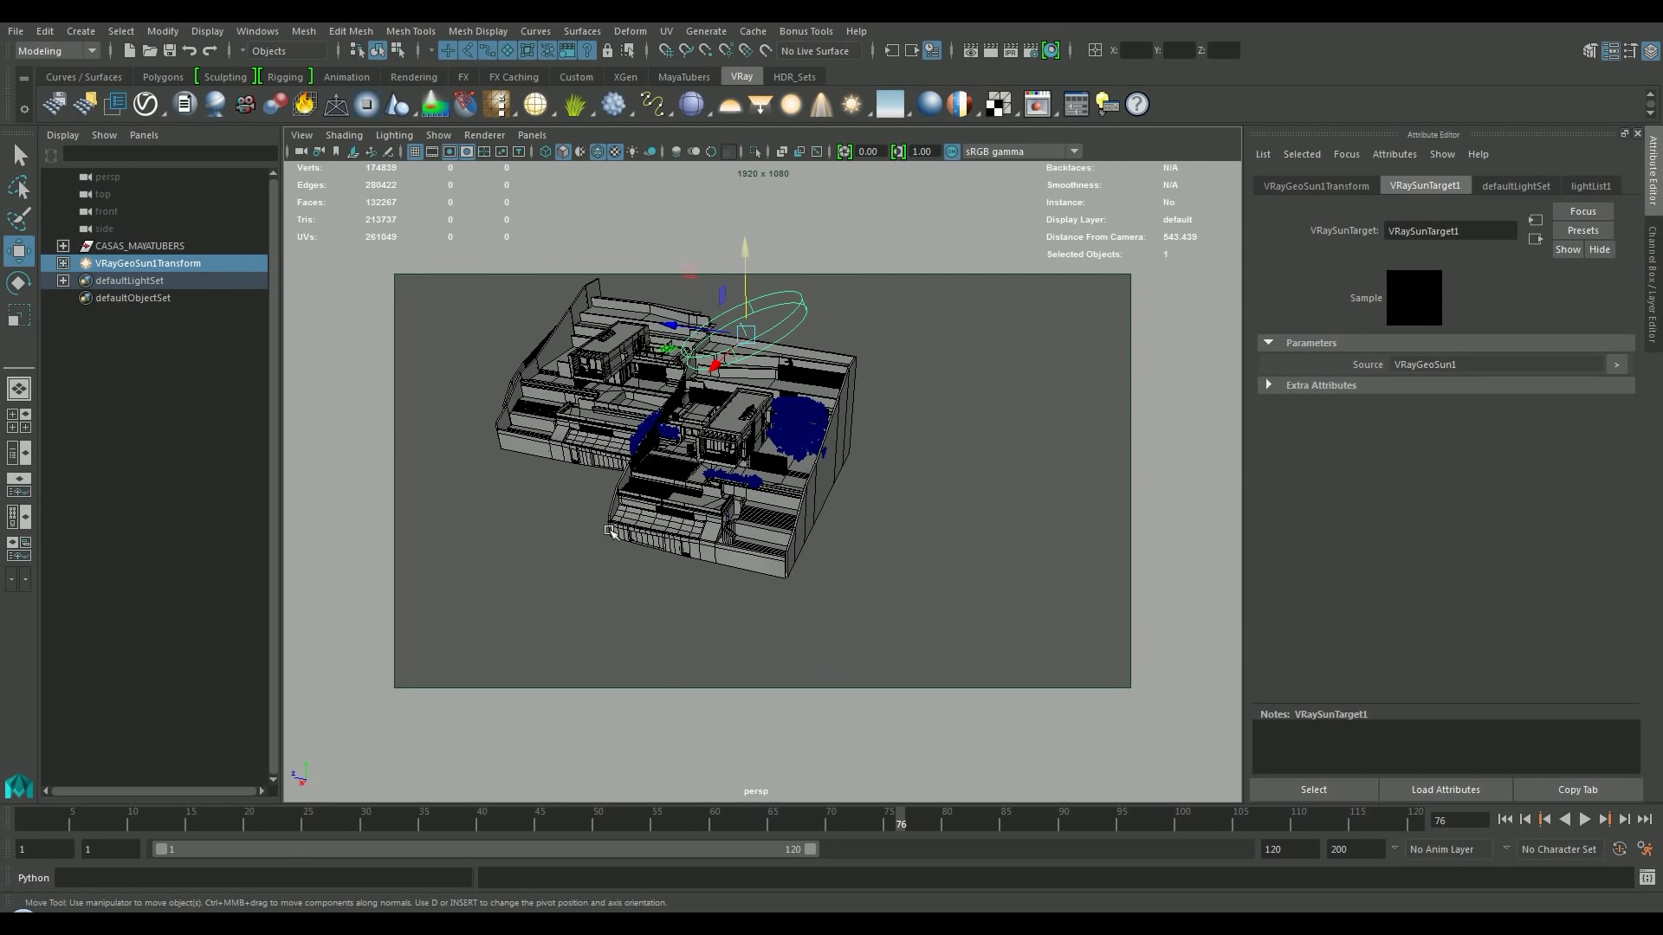
{"action": "middle_click_drag", "start_coordinate": [839, 476], "coordinate": [1013, 563], "text": "alt"}
{"action": "right_click_drag", "start_coordinate": [1013, 562], "coordinate": [594, 512], "text": "alt"}
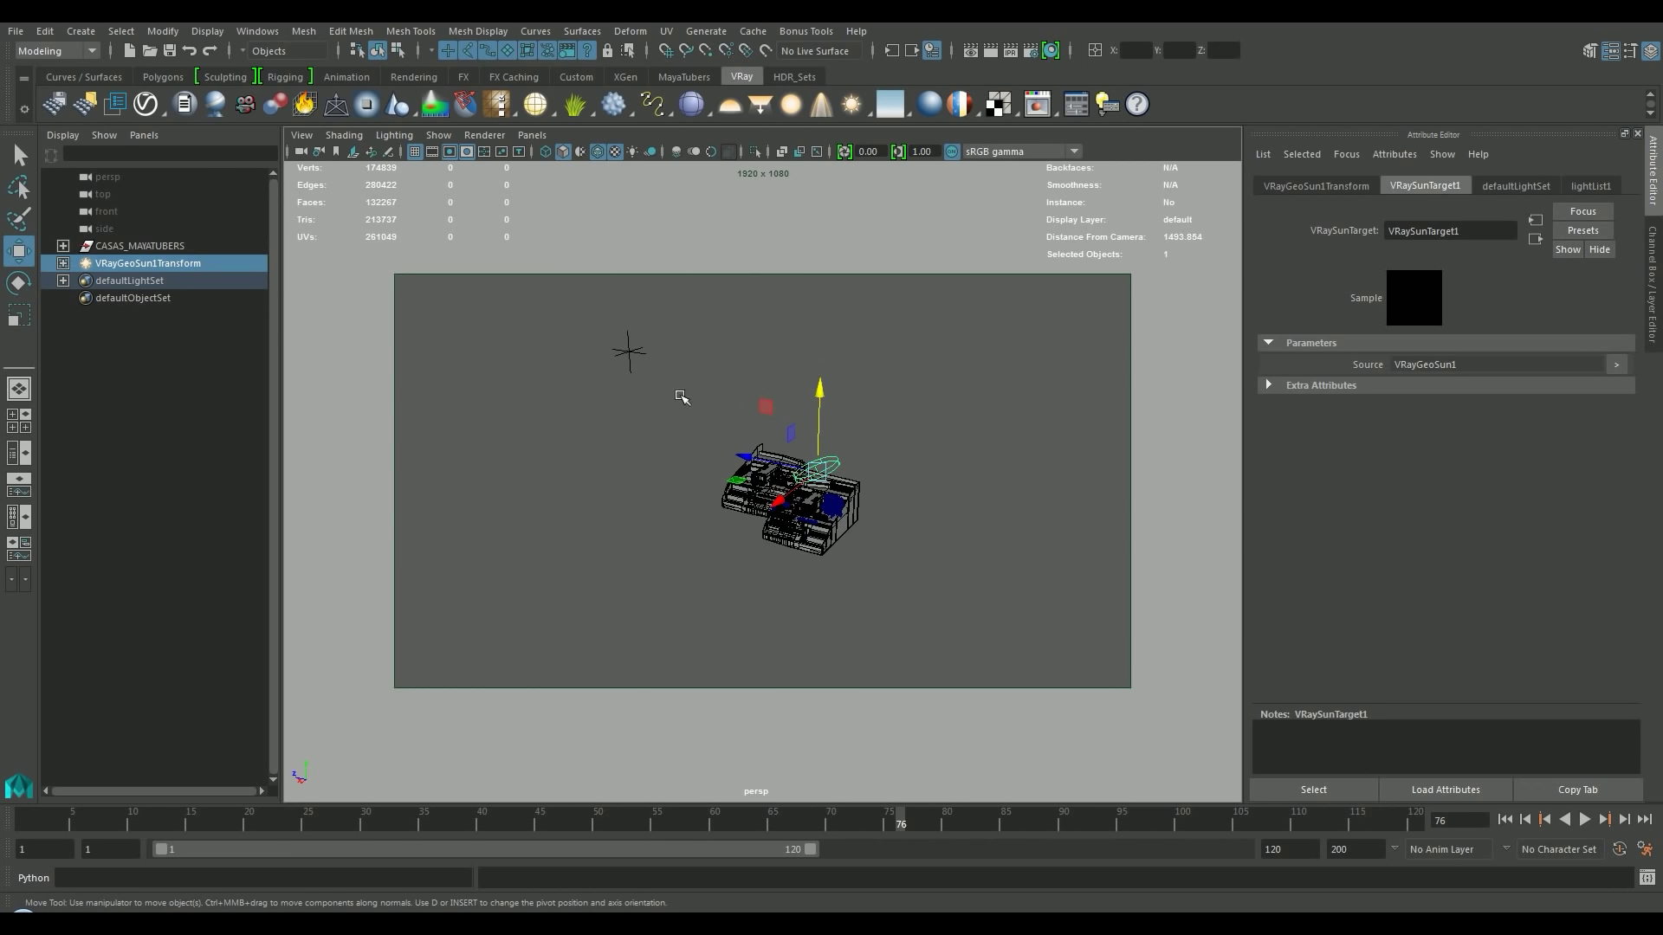
{"action": "left_click_drag", "start_coordinate": [722, 521], "coordinate": [730, 542], "text": "alt"}
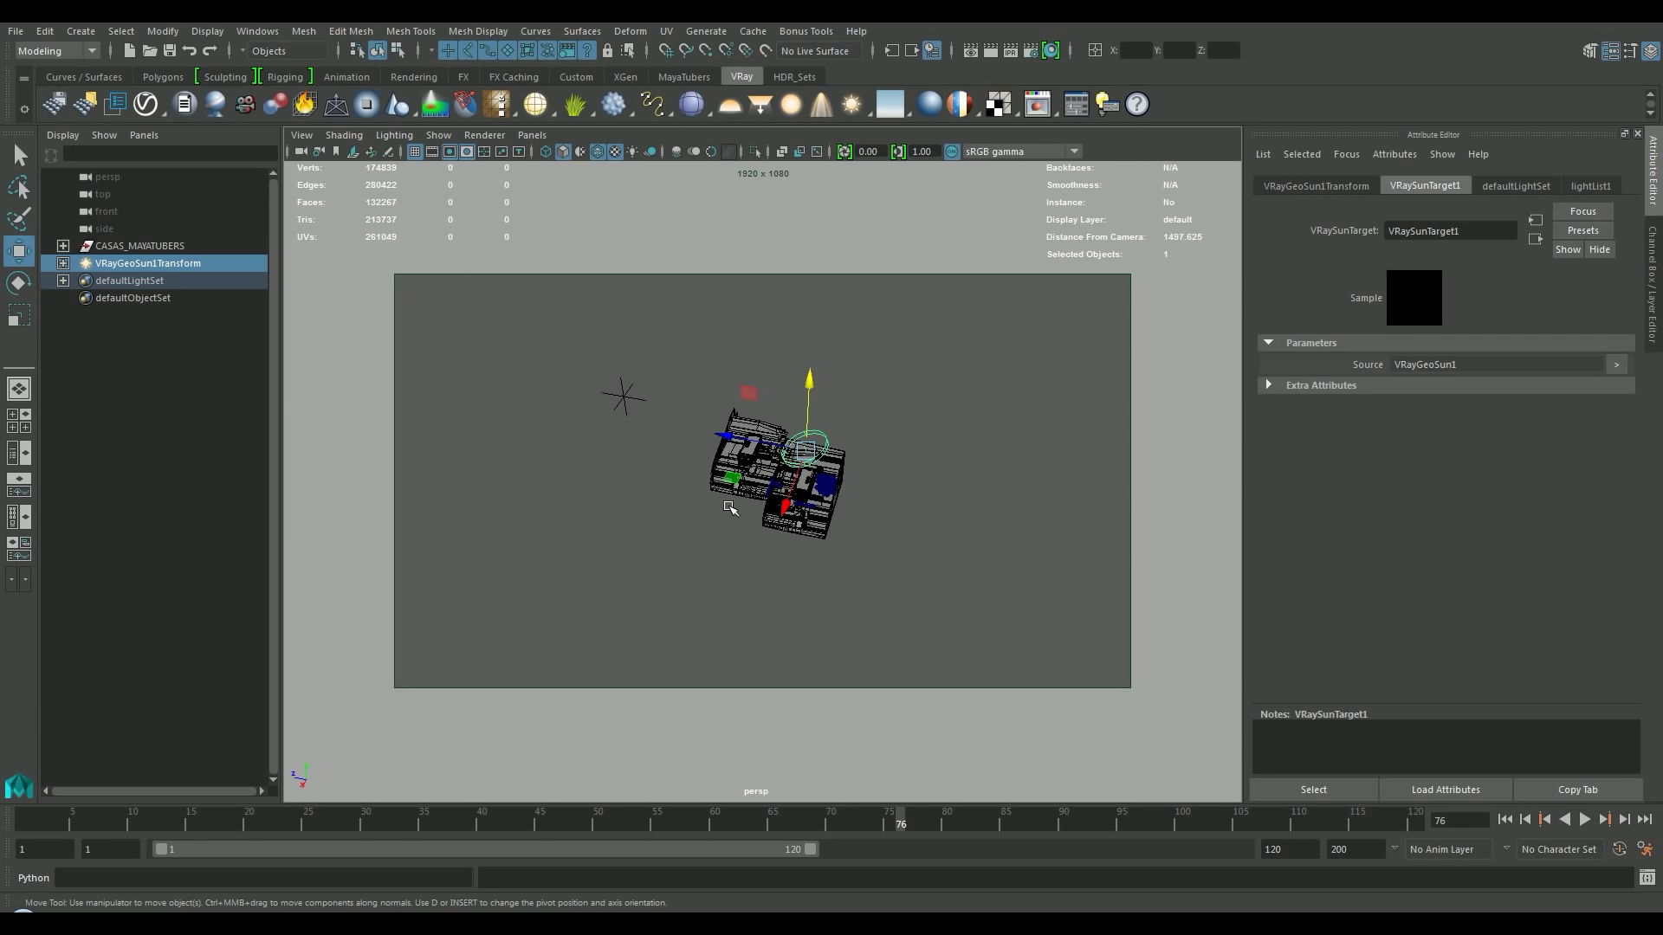
Hide polygon geometry and drag the sun up-left to about 270, 395, 254 cm.
{"action": "left_click", "coordinate": [435, 135]}
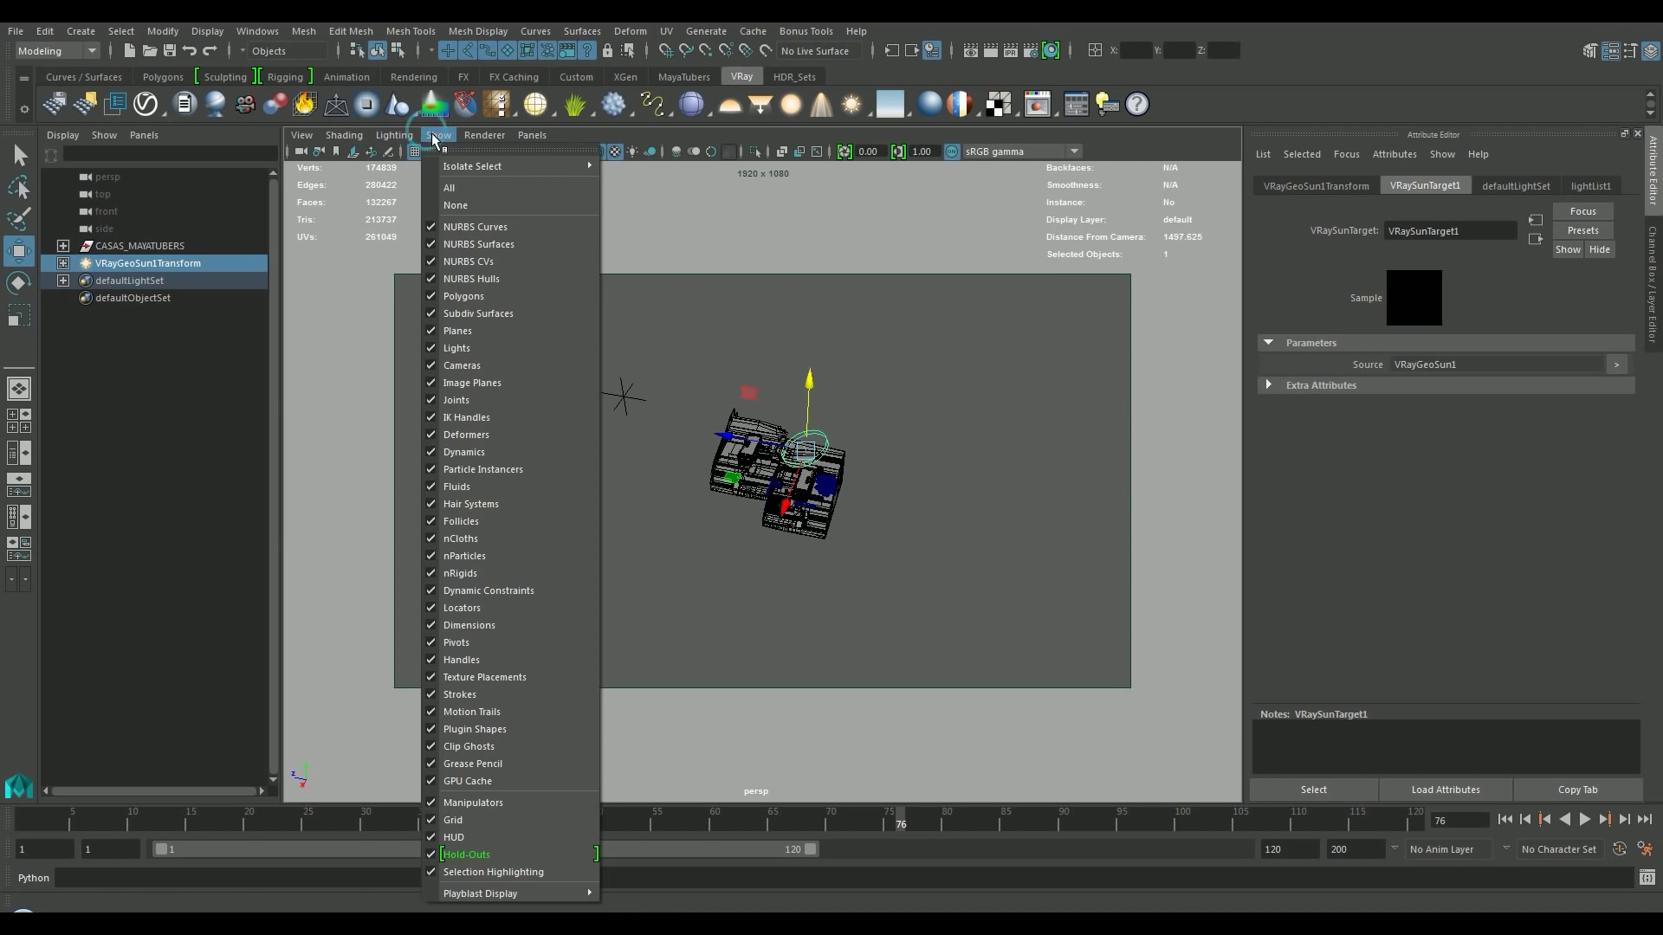
{"action": "left_click", "coordinate": [473, 299]}
{"action": "scroll", "coordinate": [762, 528], "scroll_direction": "up", "scroll_amount": 3}
{"action": "scroll", "coordinate": [839, 498], "scroll_direction": "up", "scroll_amount": 3}
{"action": "left_click_drag", "start_coordinate": [838, 498], "coordinate": [754, 534], "text": "alt"}
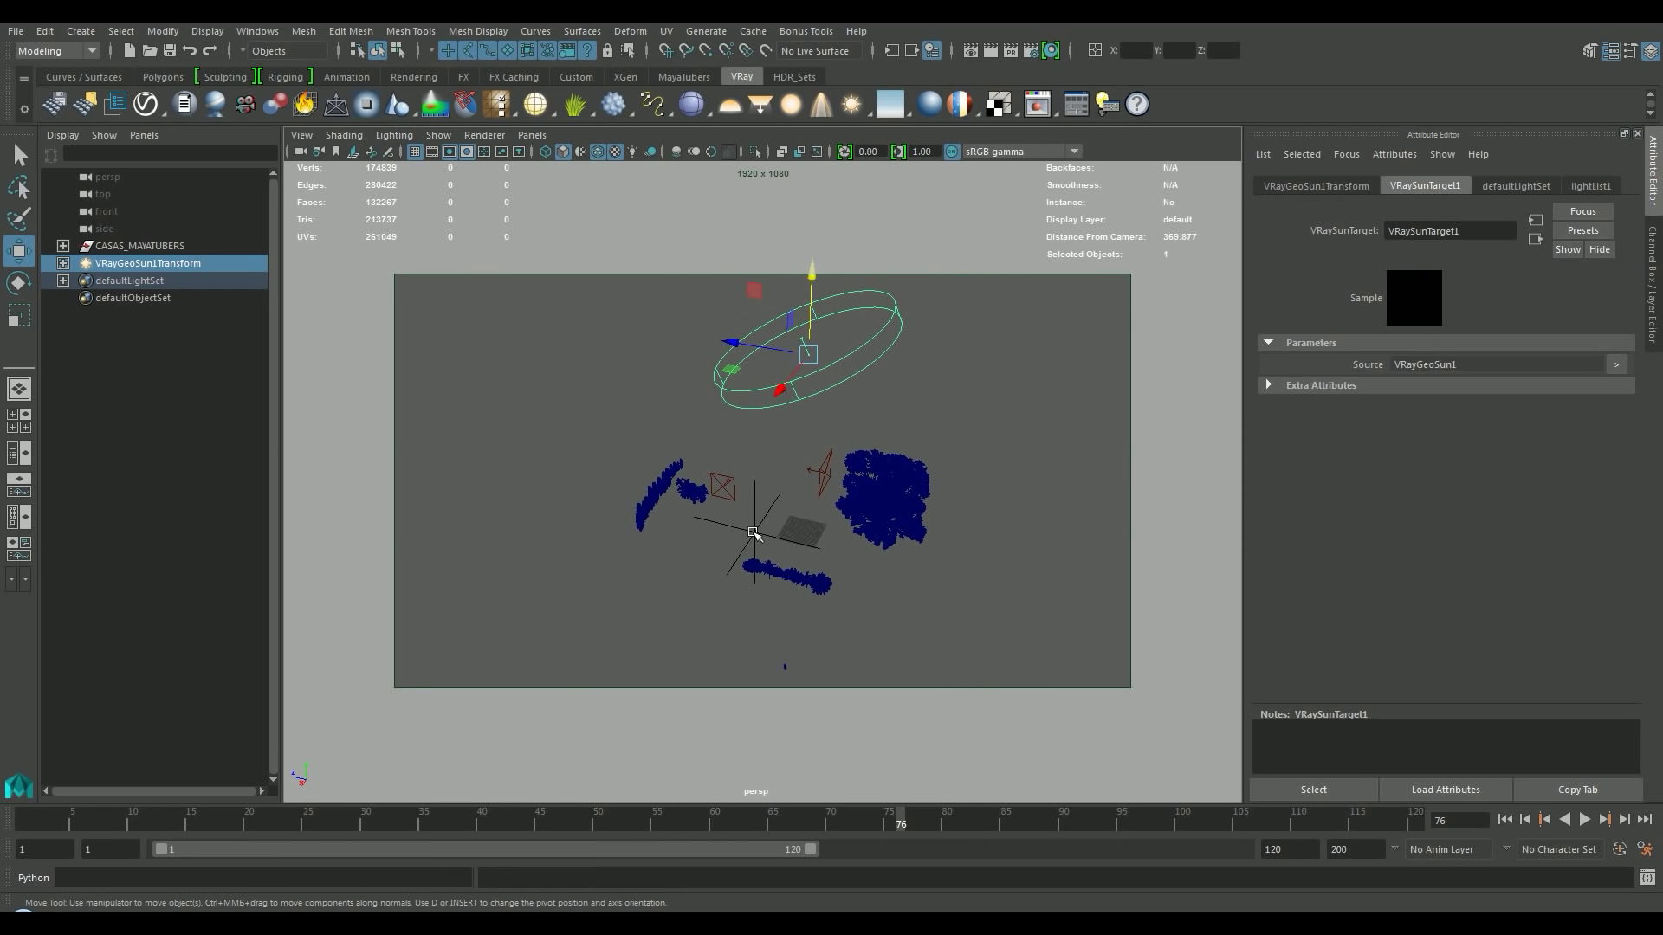
{"action": "mouse_move", "coordinate": [808, 357]}
{"action": "left_mouse_down"}
{"action": "mouse_move", "coordinate": [773, 456]}
{"action": "mouse_move", "coordinate": [782, 504]}
{"action": "left_mouse_up"}
{"action": "left_click", "coordinate": [782, 505]}
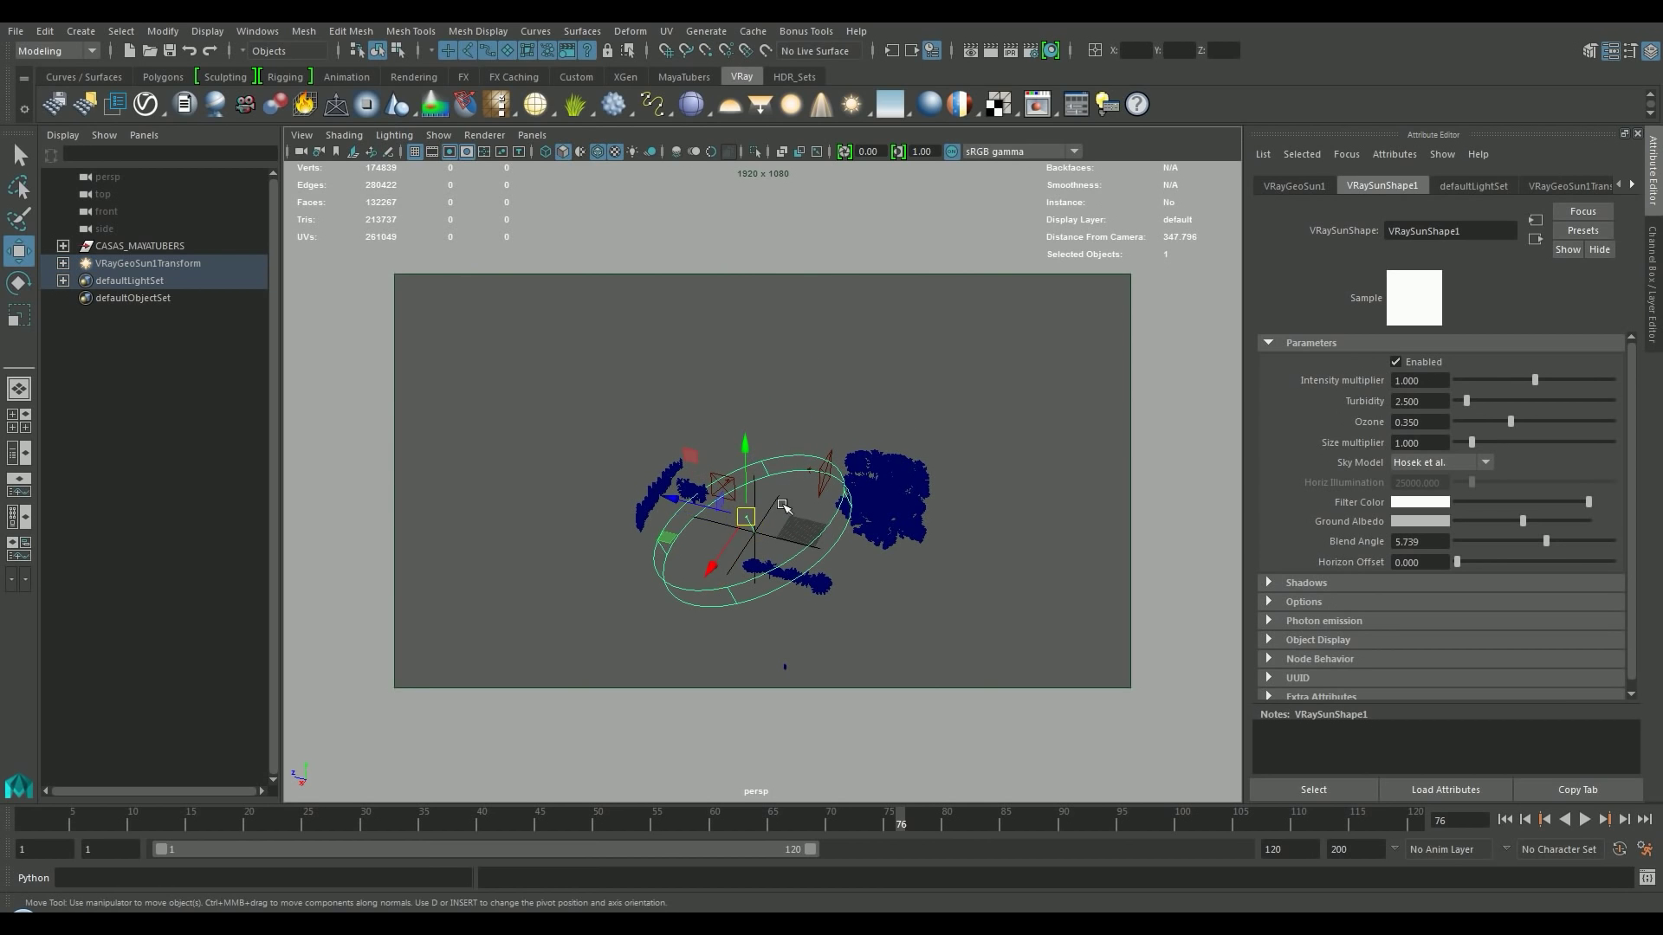
{"action": "scroll", "coordinate": [453, 523], "scroll_direction": "down", "scroll_amount": 3}
{"action": "scroll", "coordinate": [627, 519], "scroll_direction": "down", "scroll_amount": 3}
{"action": "scroll", "coordinate": [715, 485], "scroll_direction": "down", "scroll_amount": 1}
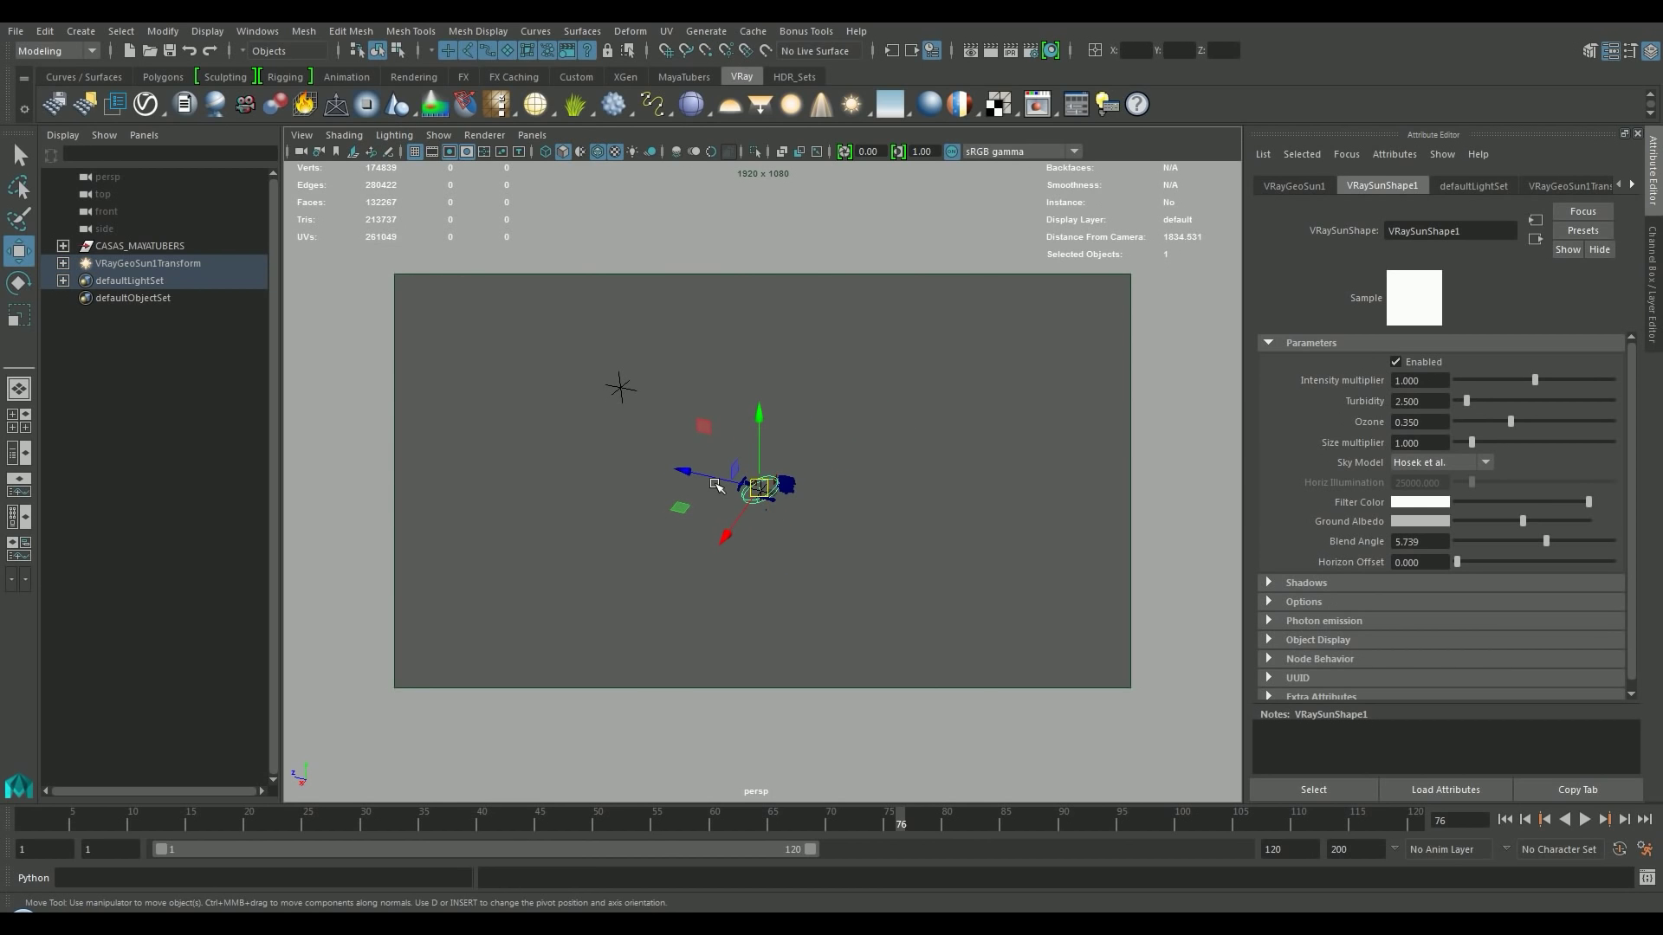
{"action": "left_click_drag", "start_coordinate": [757, 486], "coordinate": [621, 390]}
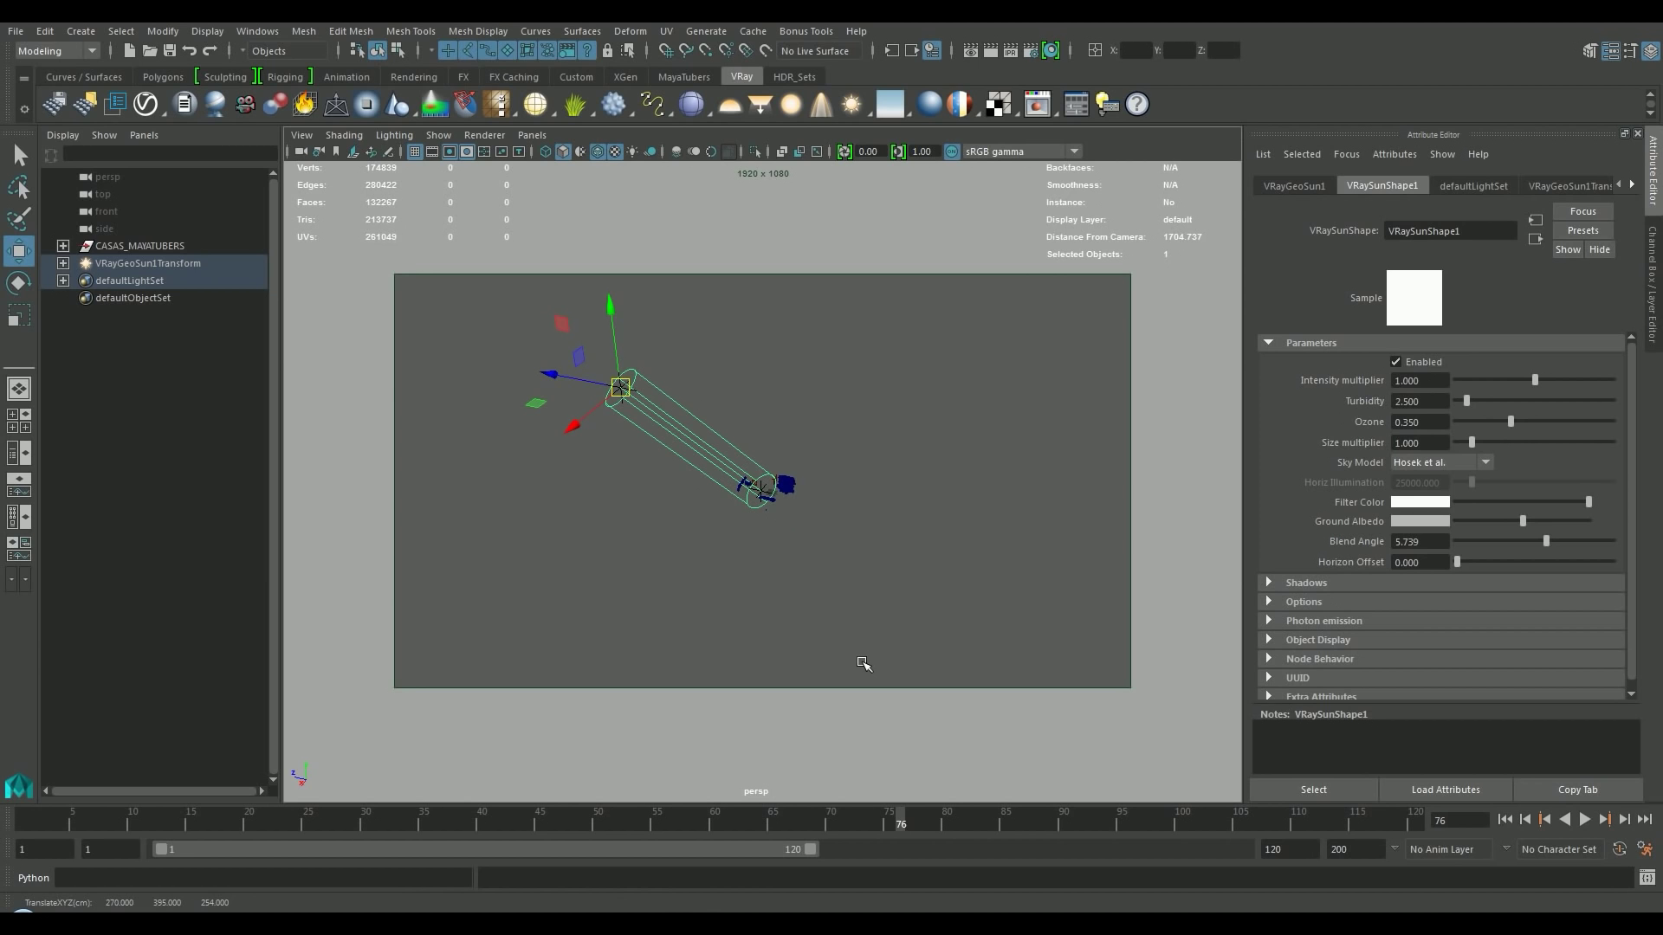
{"action": "right_click_drag", "start_coordinate": [717, 519], "coordinate": [1161, 495], "text": "alt"}
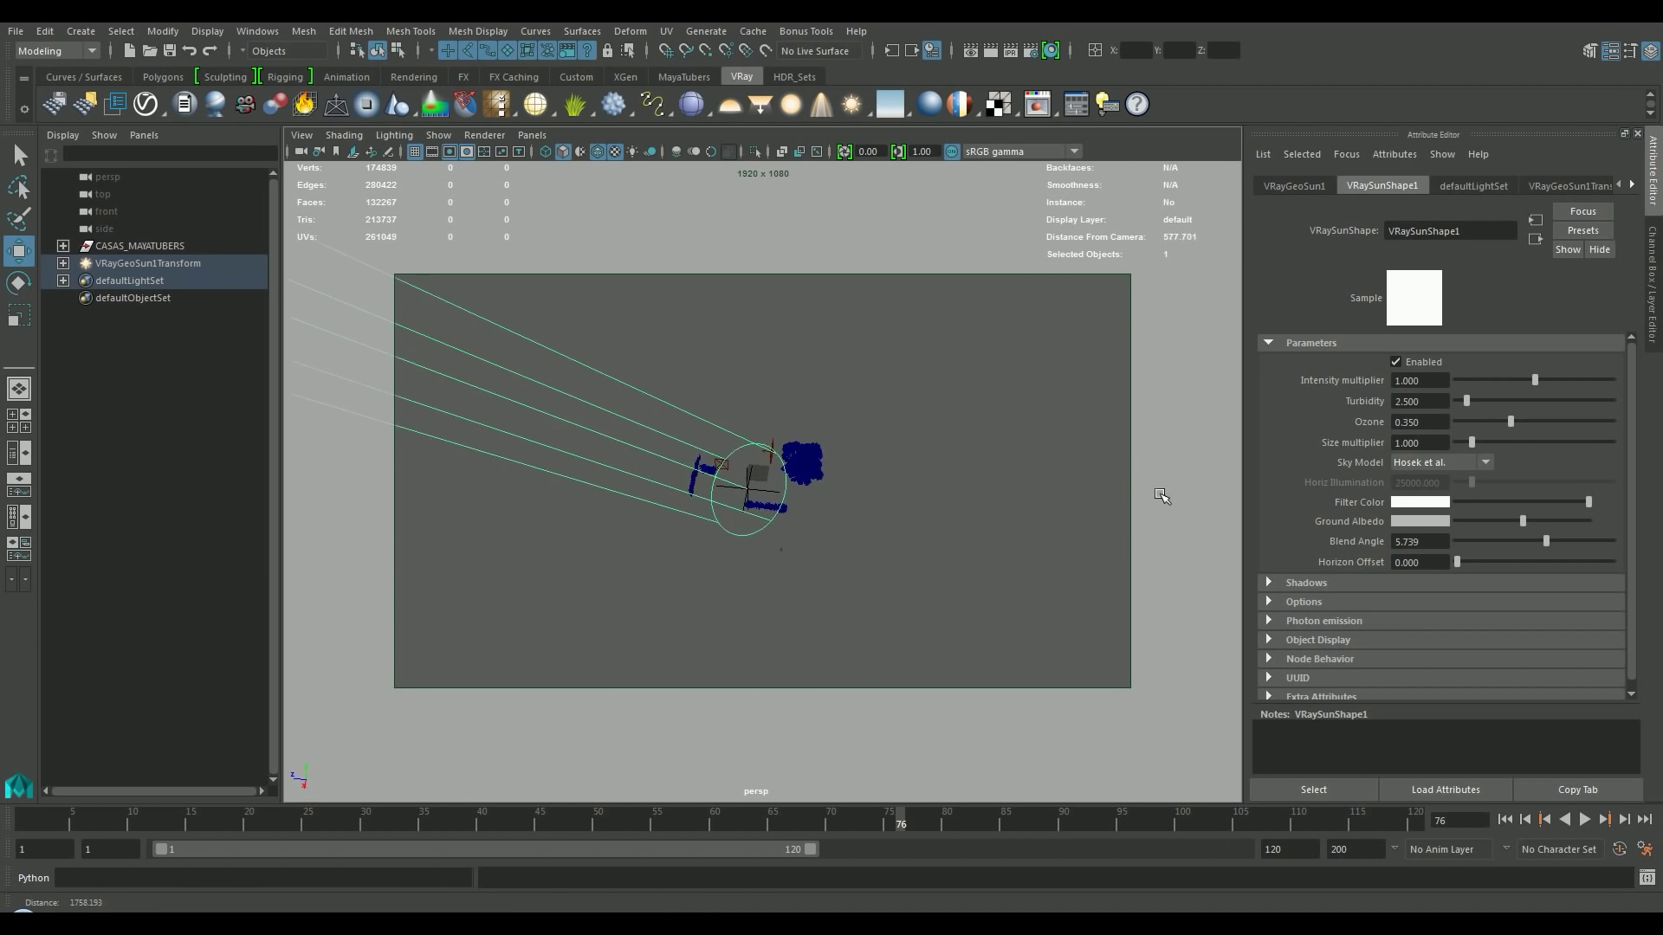
{"action": "scroll", "coordinate": [917, 519], "scroll_direction": "up", "scroll_amount": 3}
{"action": "scroll", "coordinate": [736, 539], "scroll_direction": "up", "scroll_amount": 3}
{"action": "scroll", "coordinate": [735, 539], "scroll_direction": "up", "scroll_amount": 2}
{"action": "left_click", "coordinate": [394, 135]}
Show the polygon house geometry in the viewport again.
{"action": "left_click", "coordinate": [438, 135]}
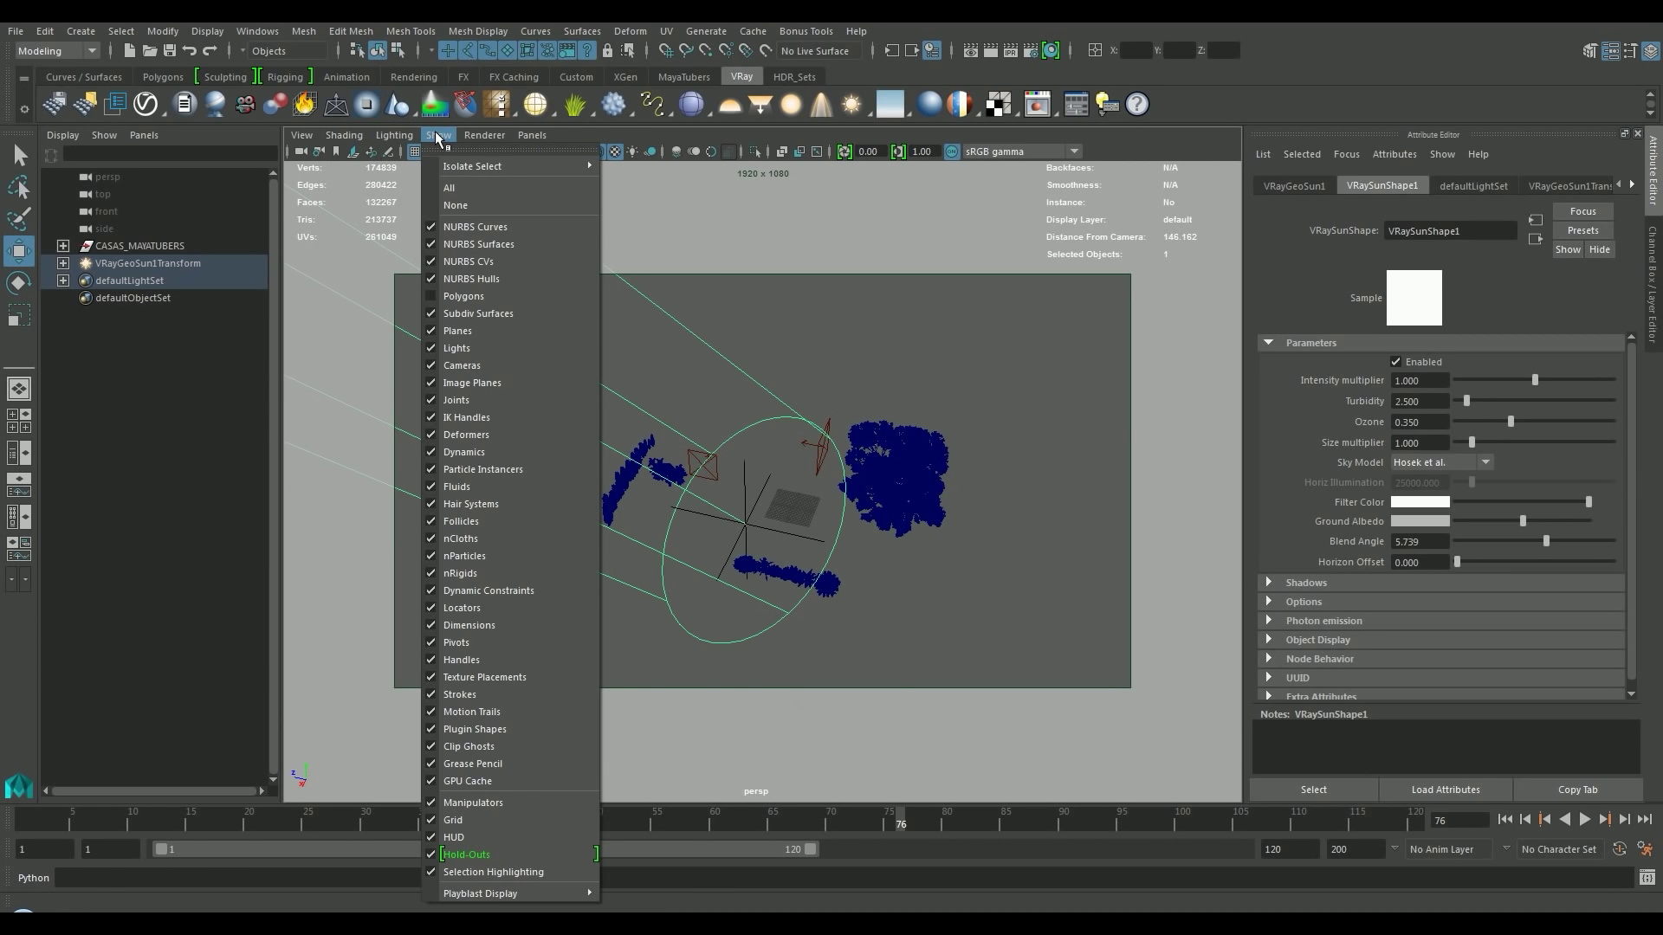
{"action": "left_click", "coordinate": [490, 296]}
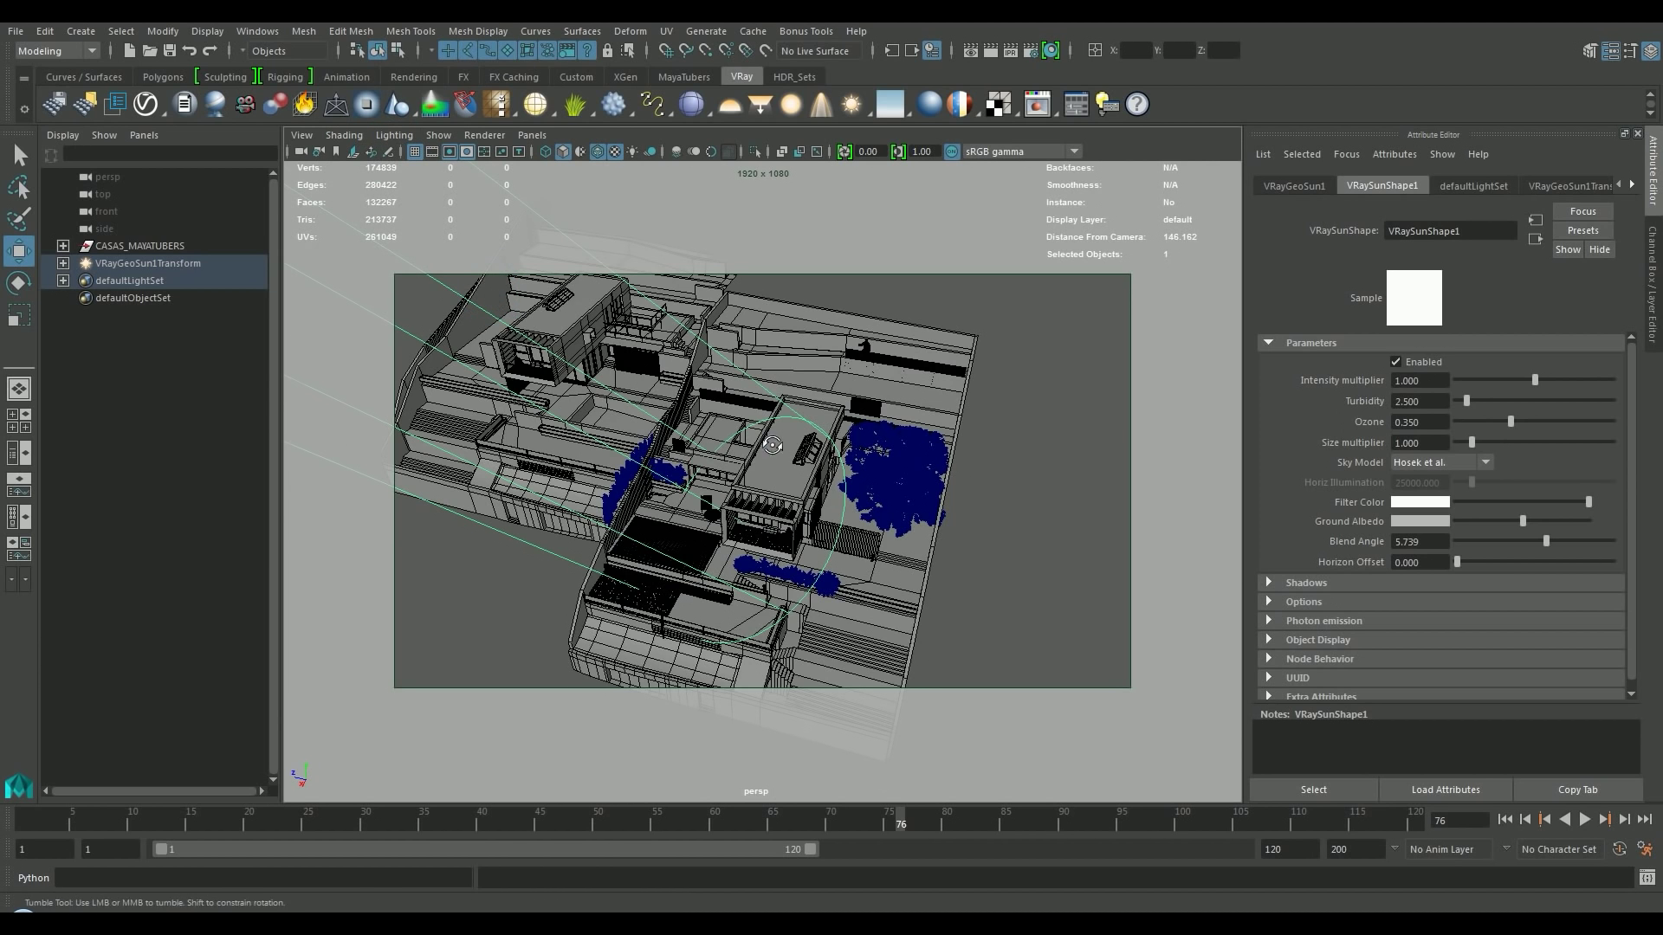
{"action": "left_click_drag", "start_coordinate": [772, 445], "coordinate": [743, 154], "text": "alt"}
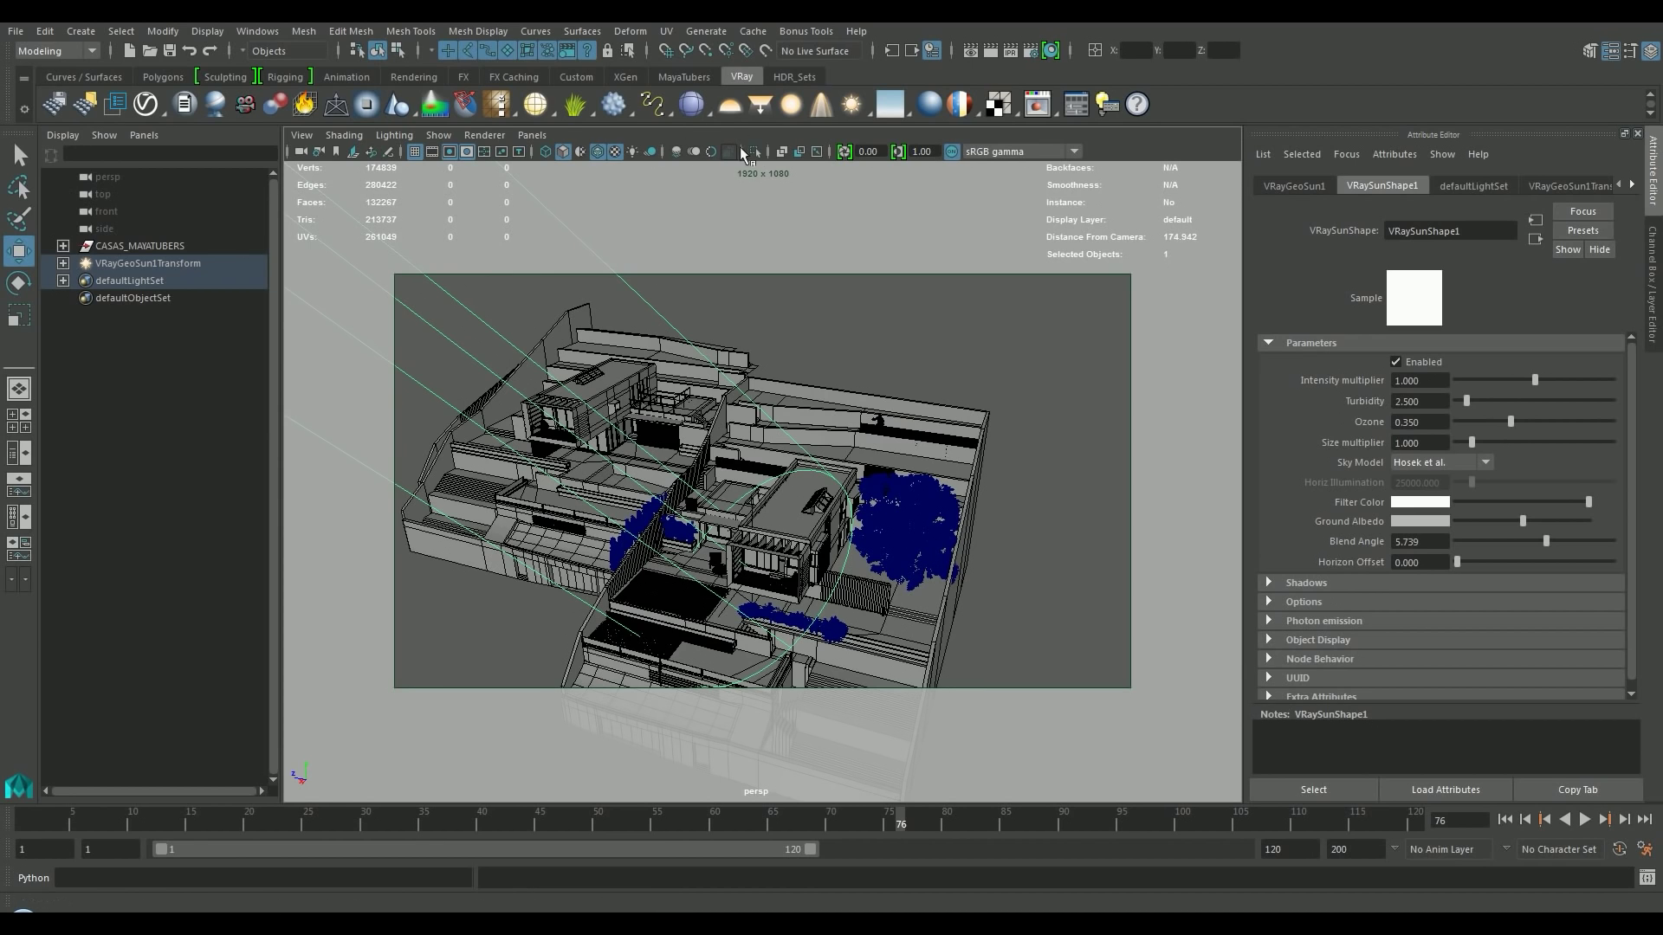
Look through RenderCam at a saved bookmark, deselect the sun, and start a V-Ray render.
{"action": "left_click", "coordinate": [532, 135]}
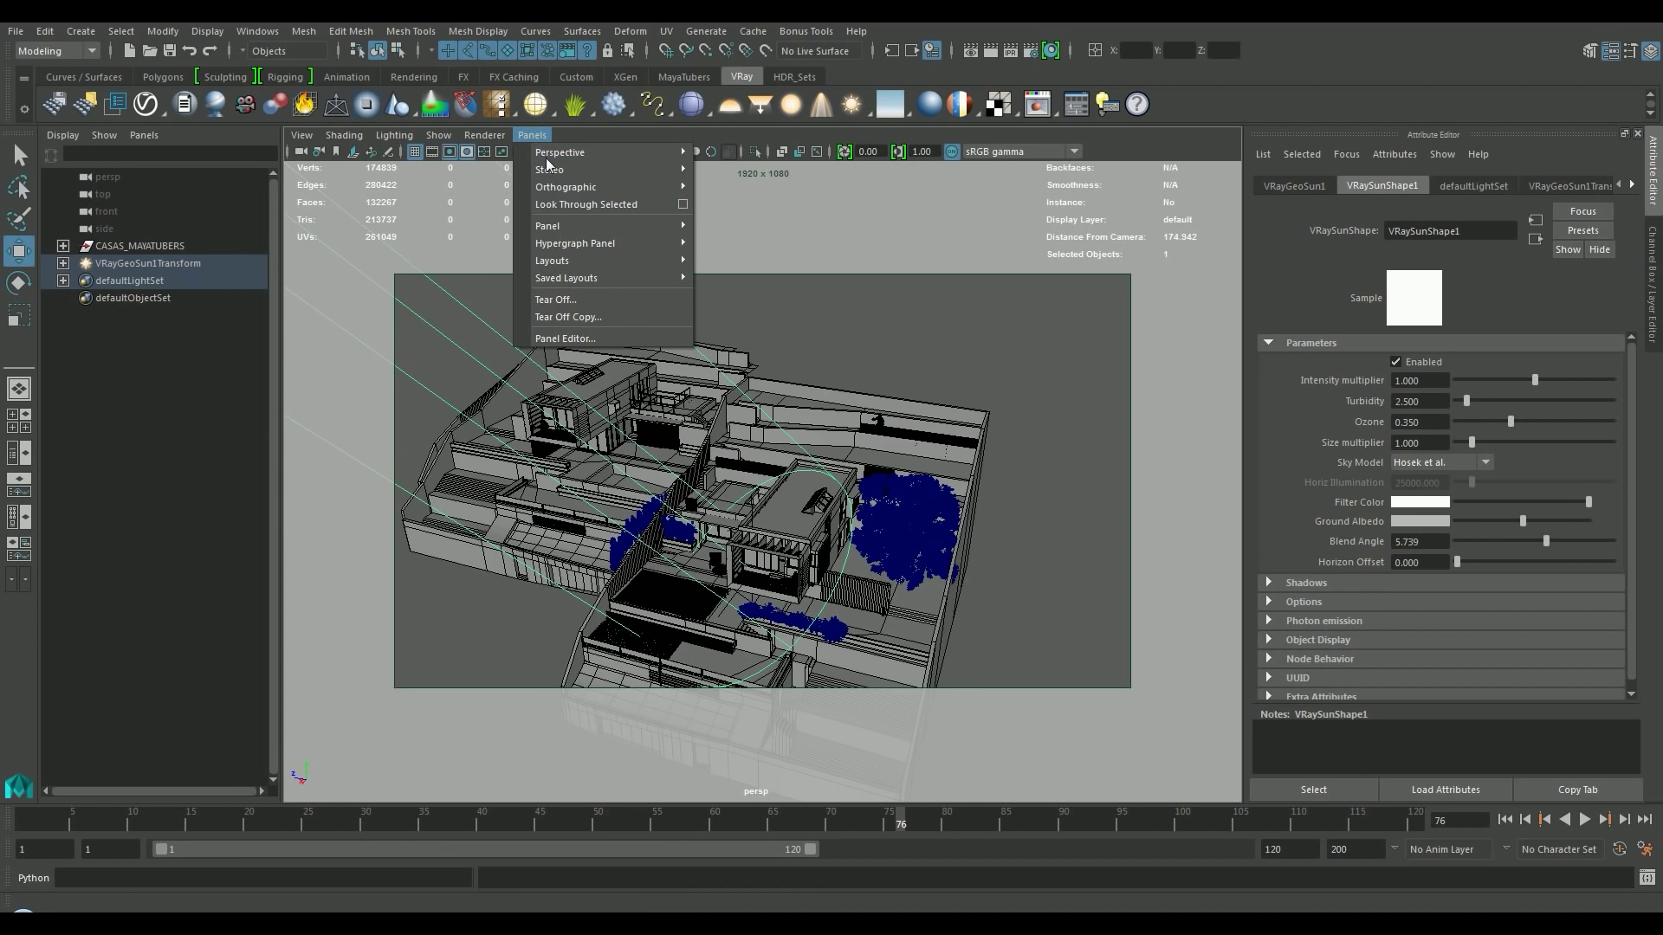
{"action": "mouse_move", "coordinate": [559, 153]}
{"action": "left_click", "coordinate": [727, 152]}
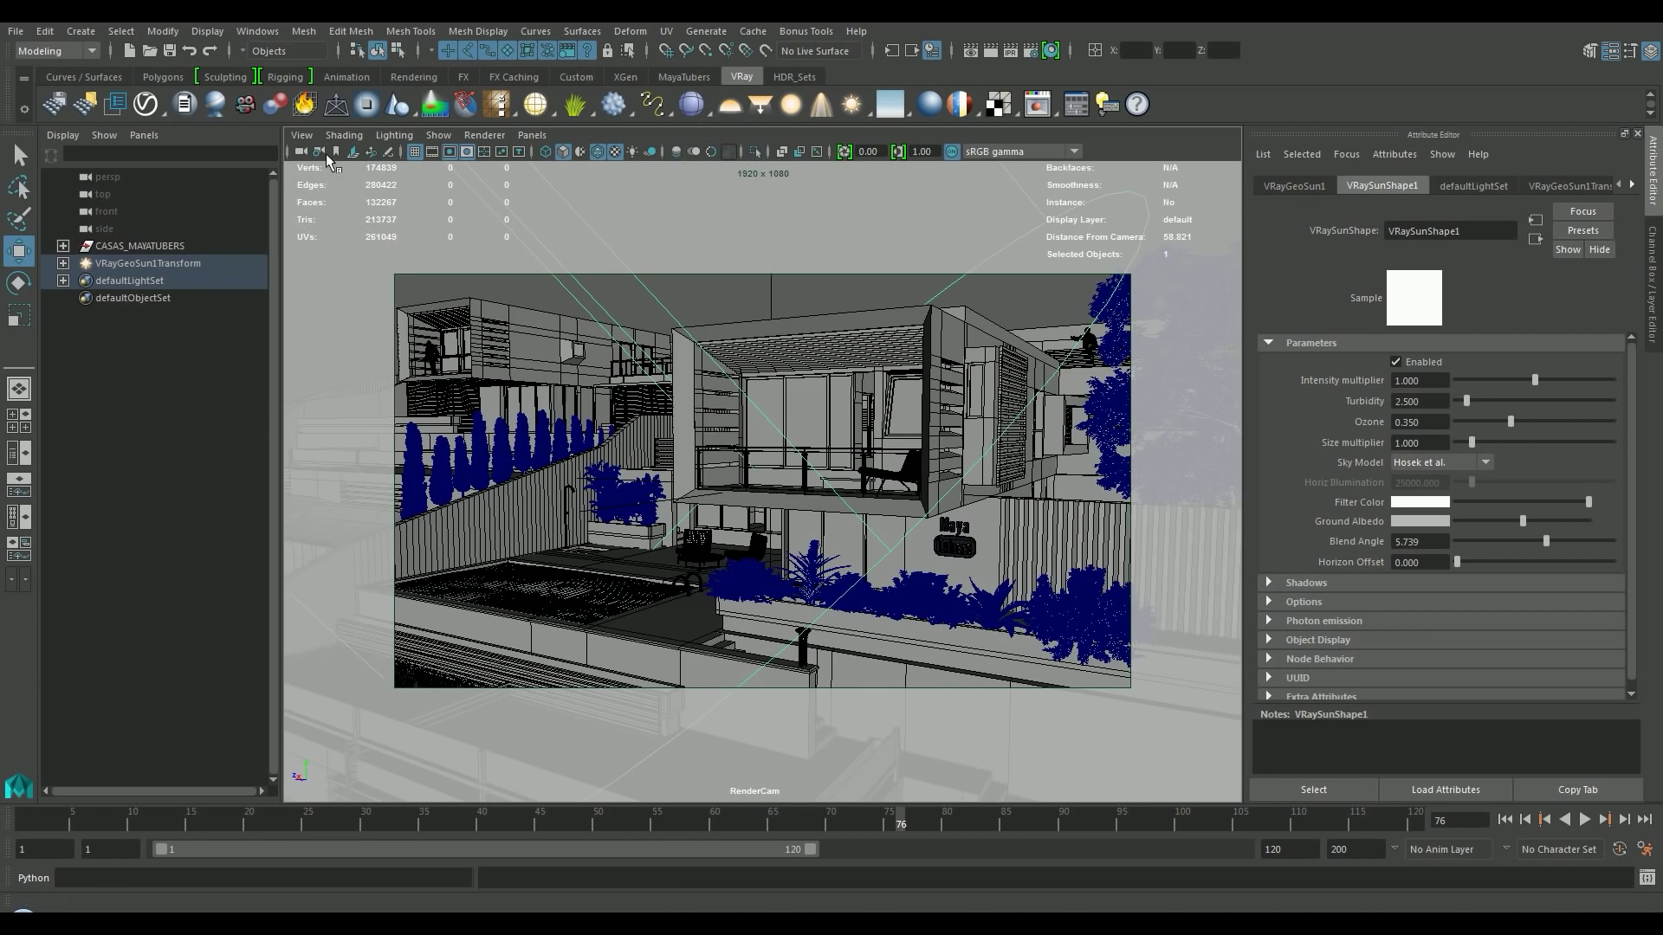
{"action": "left_click", "coordinate": [311, 136]}
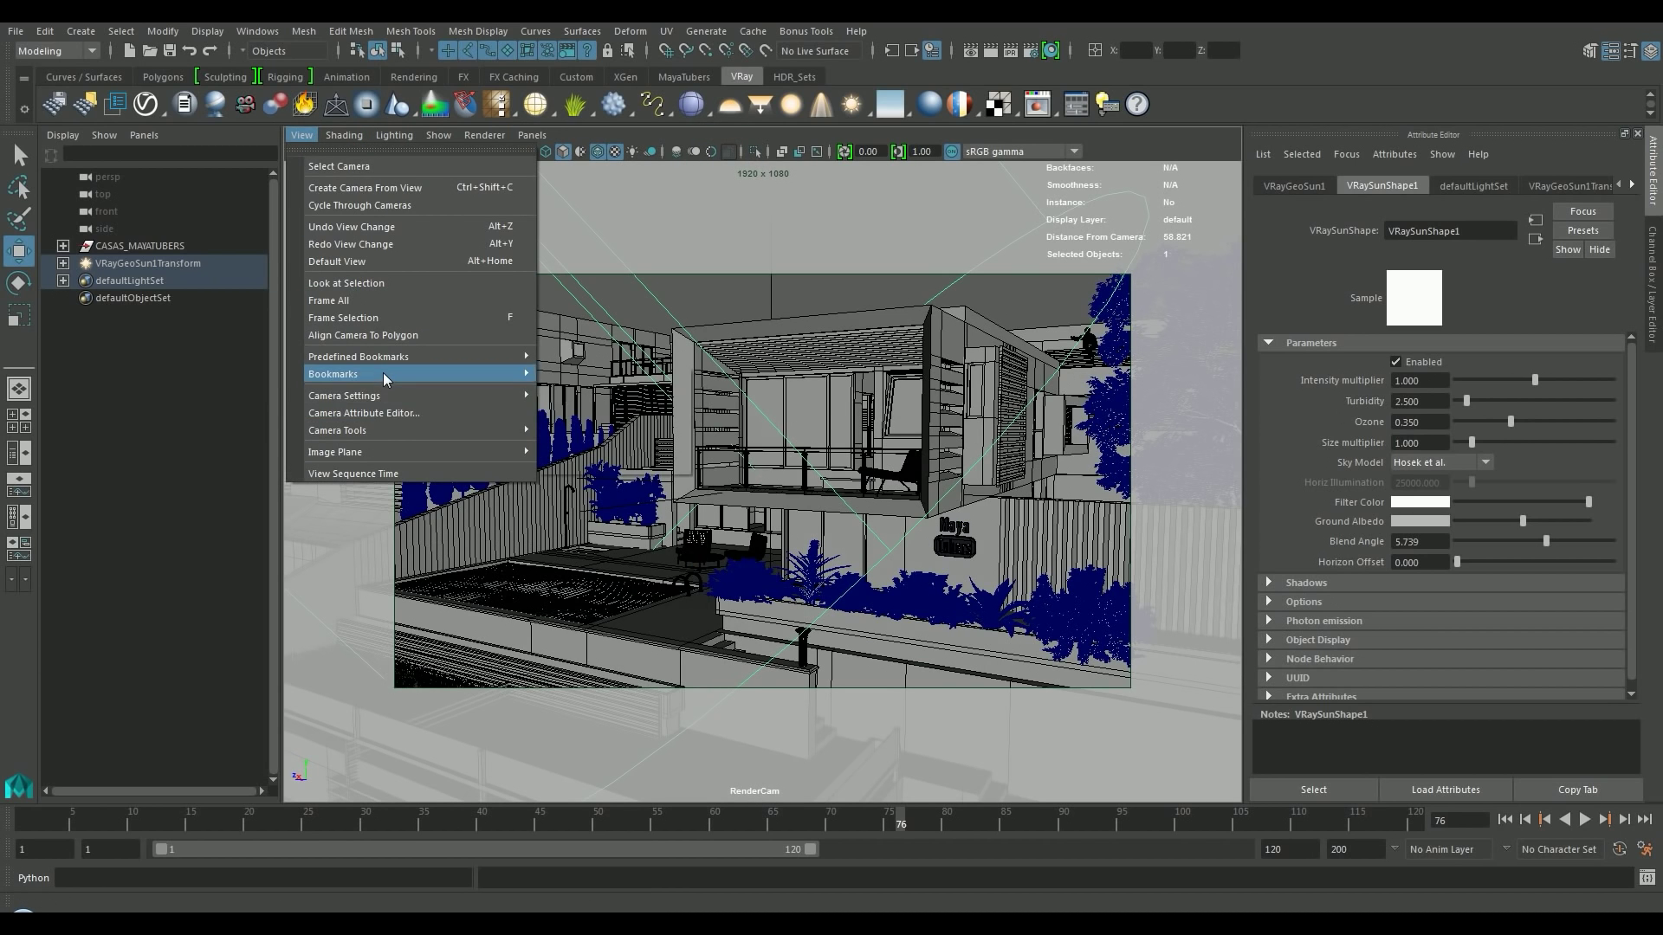
{"action": "mouse_move", "coordinate": [350, 374]}
{"action": "left_click", "coordinate": [639, 404]}
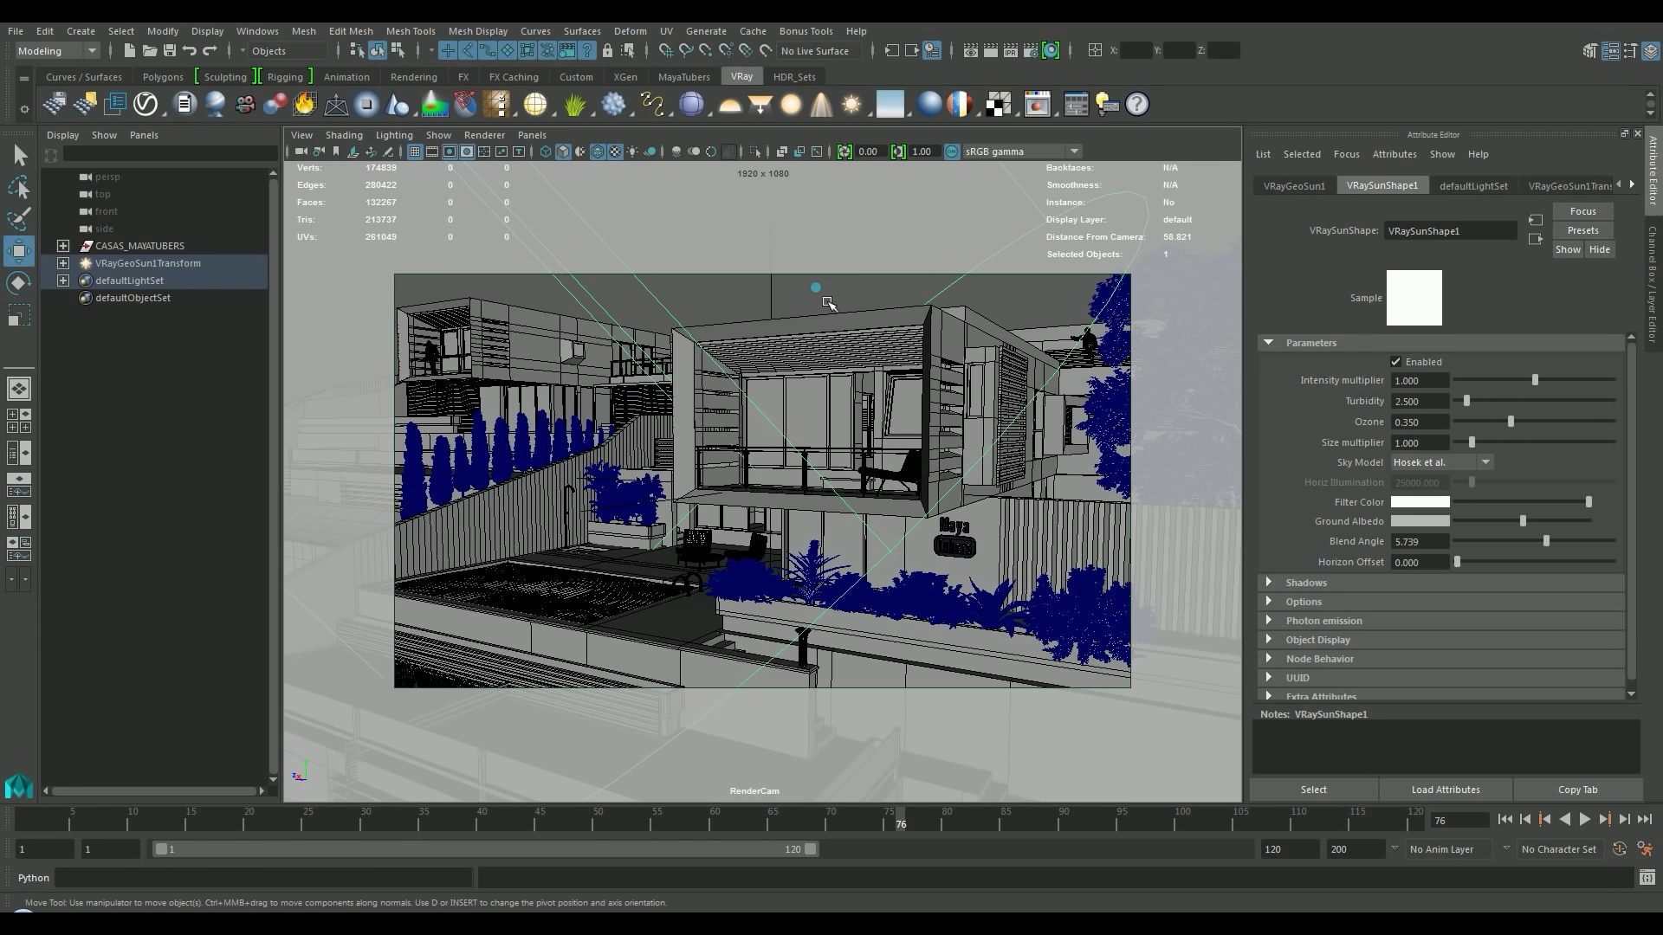
{"action": "left_click", "coordinate": [827, 300]}
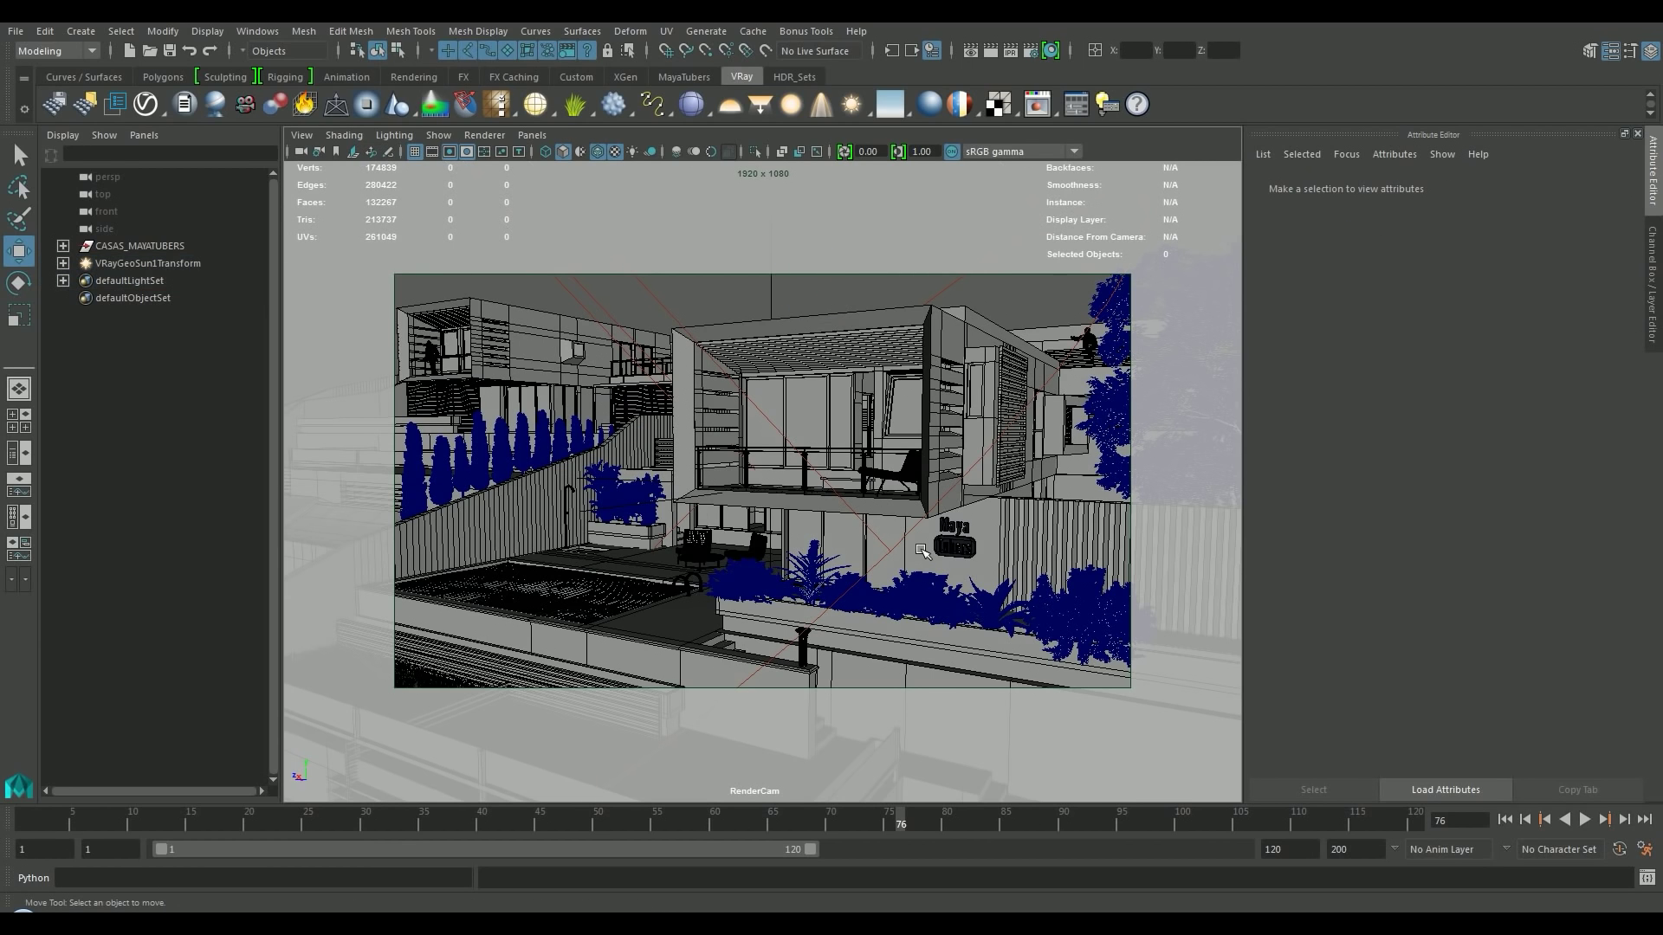
{"action": "left_click", "coordinate": [988, 49]}
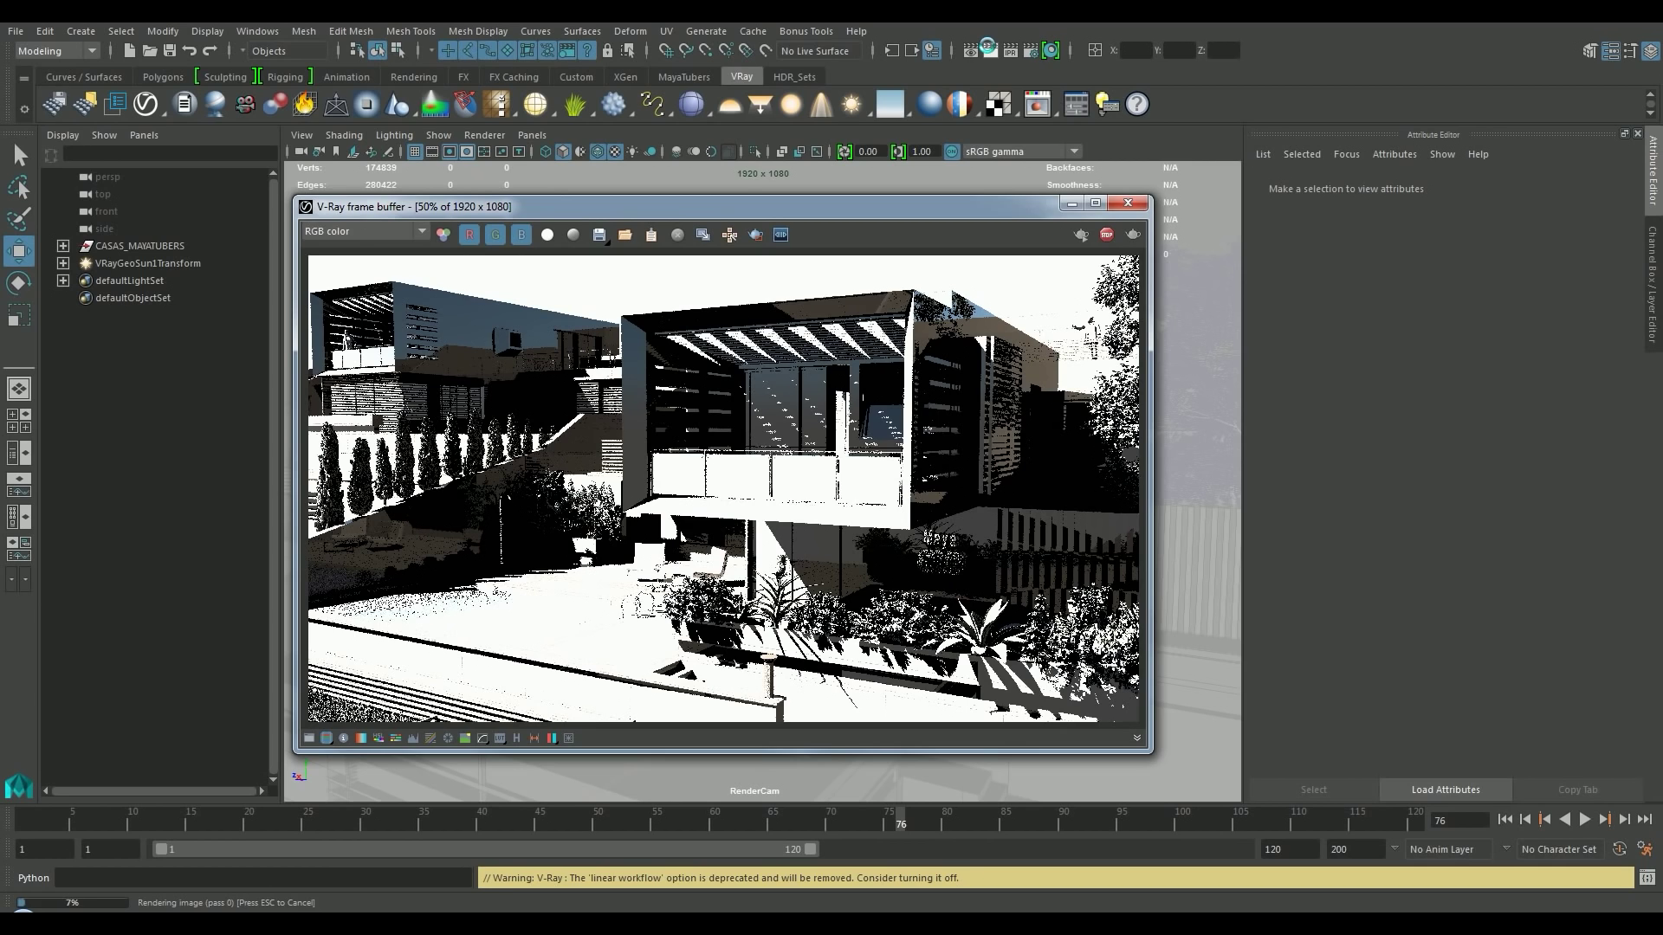
Stop and close the overexposed render, then select the RenderCam camera.
{"action": "key", "text": "Escape"}
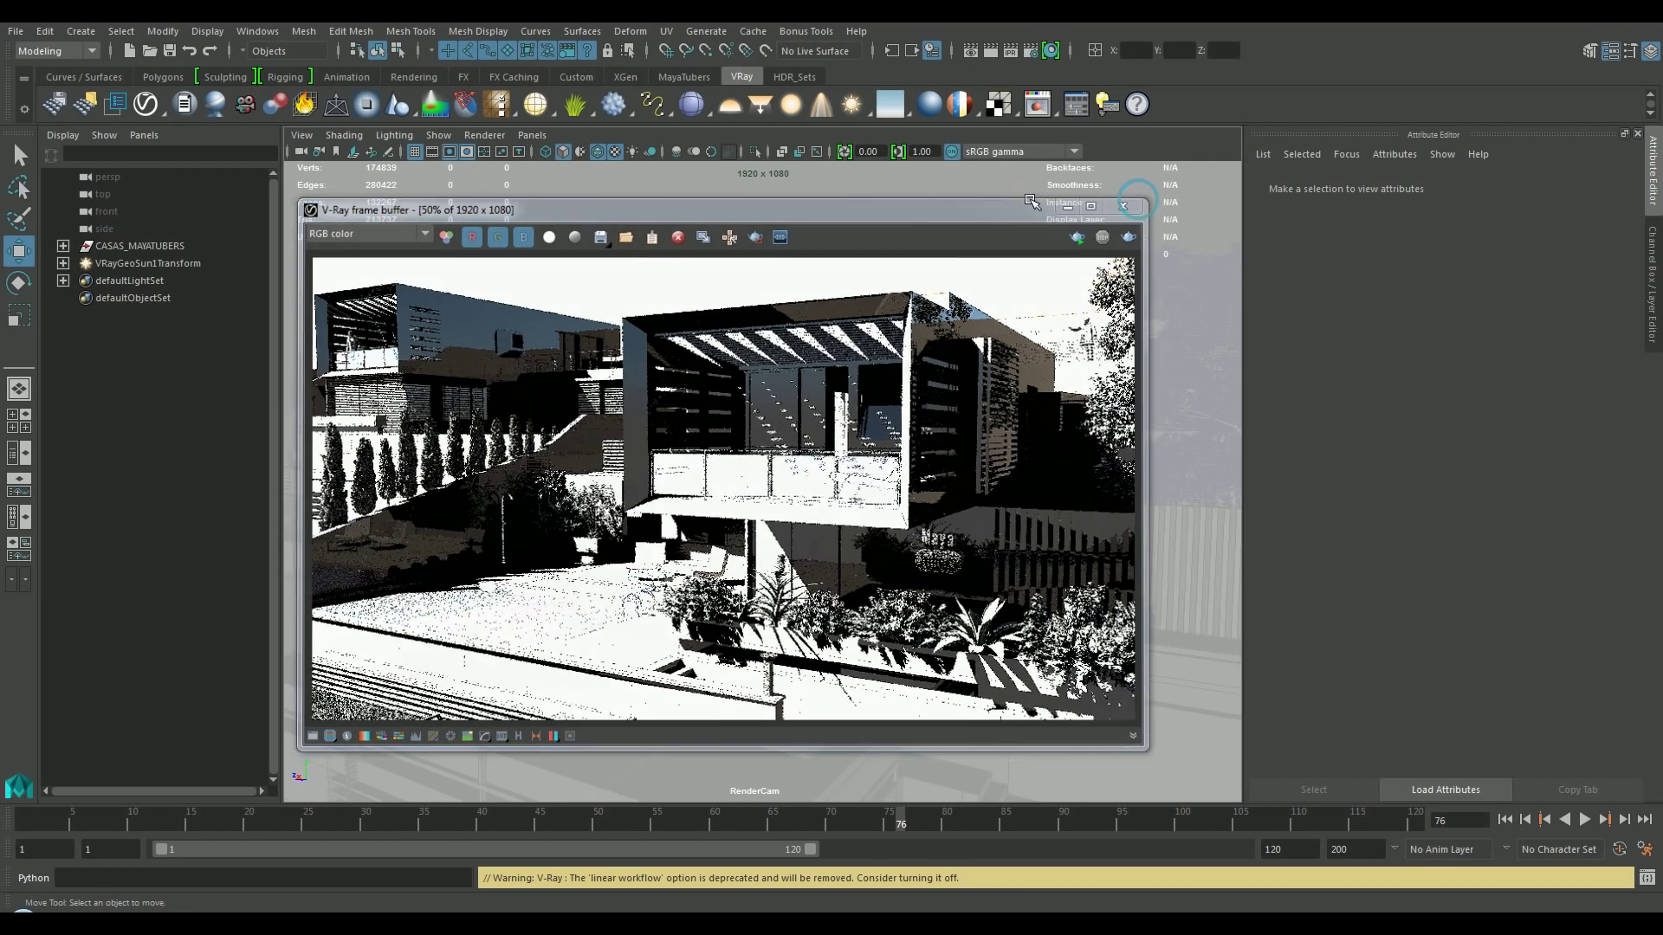
{"action": "left_click", "coordinate": [1145, 204]}
{"action": "left_click", "coordinate": [301, 154]}
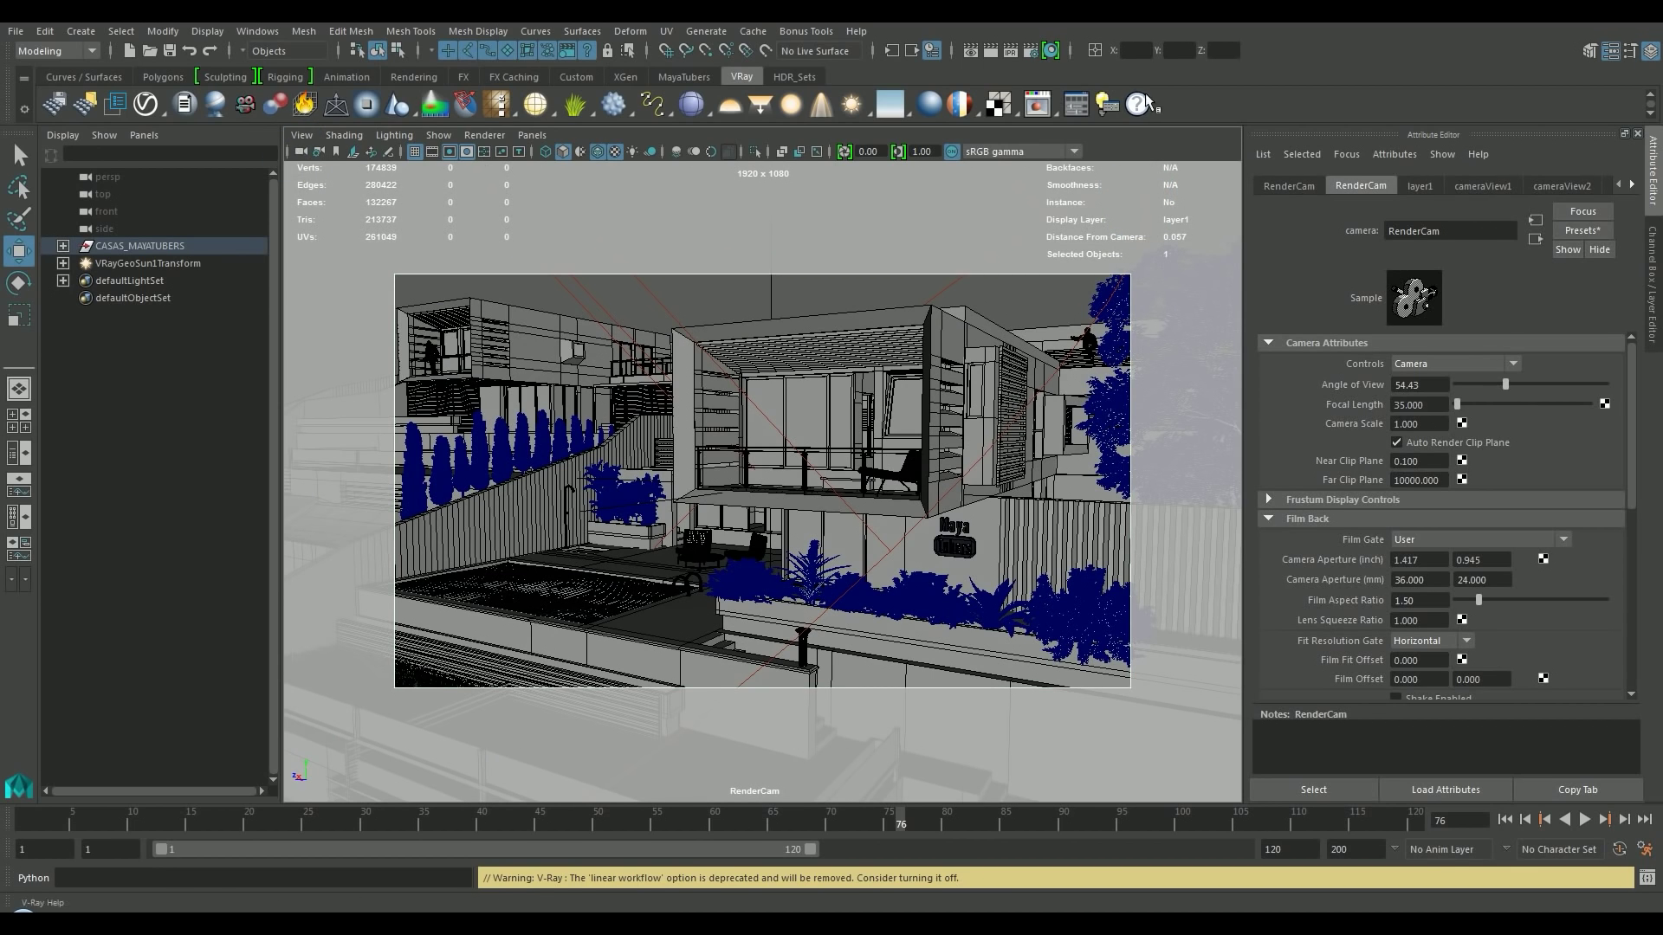
Add V-Ray Physical camera attributes to RenderCam and start a new render.
{"action": "left_click", "coordinate": [1394, 155]}
{"action": "left_click", "coordinate": [1424, 208]}
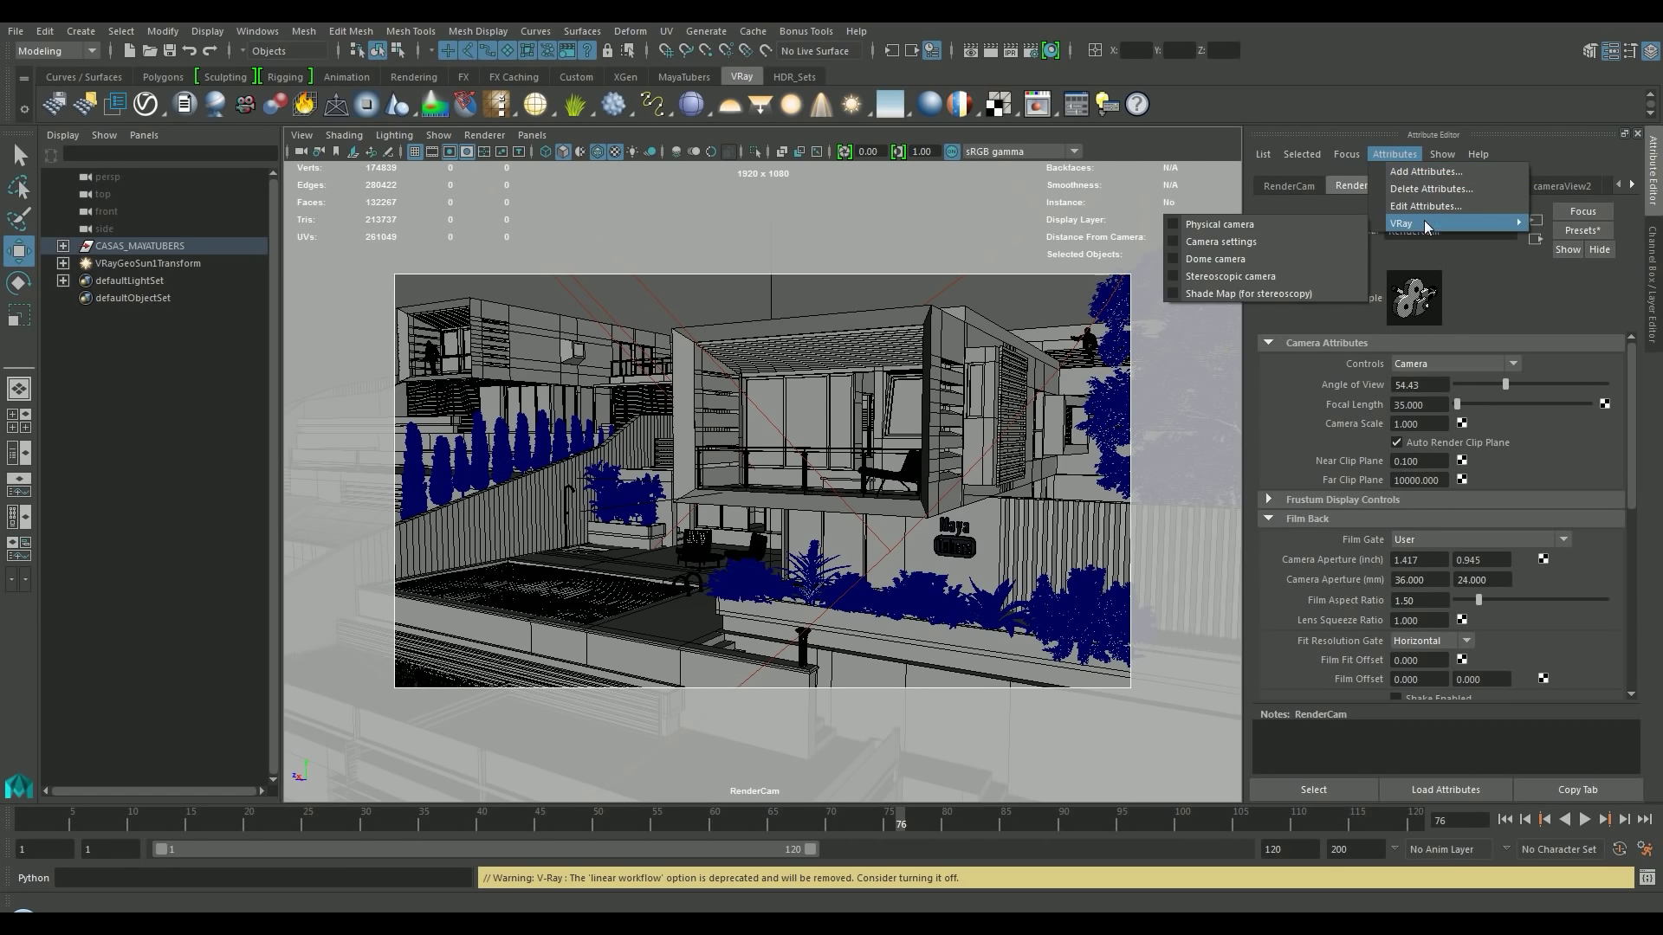
{"action": "left_click", "coordinate": [1282, 227]}
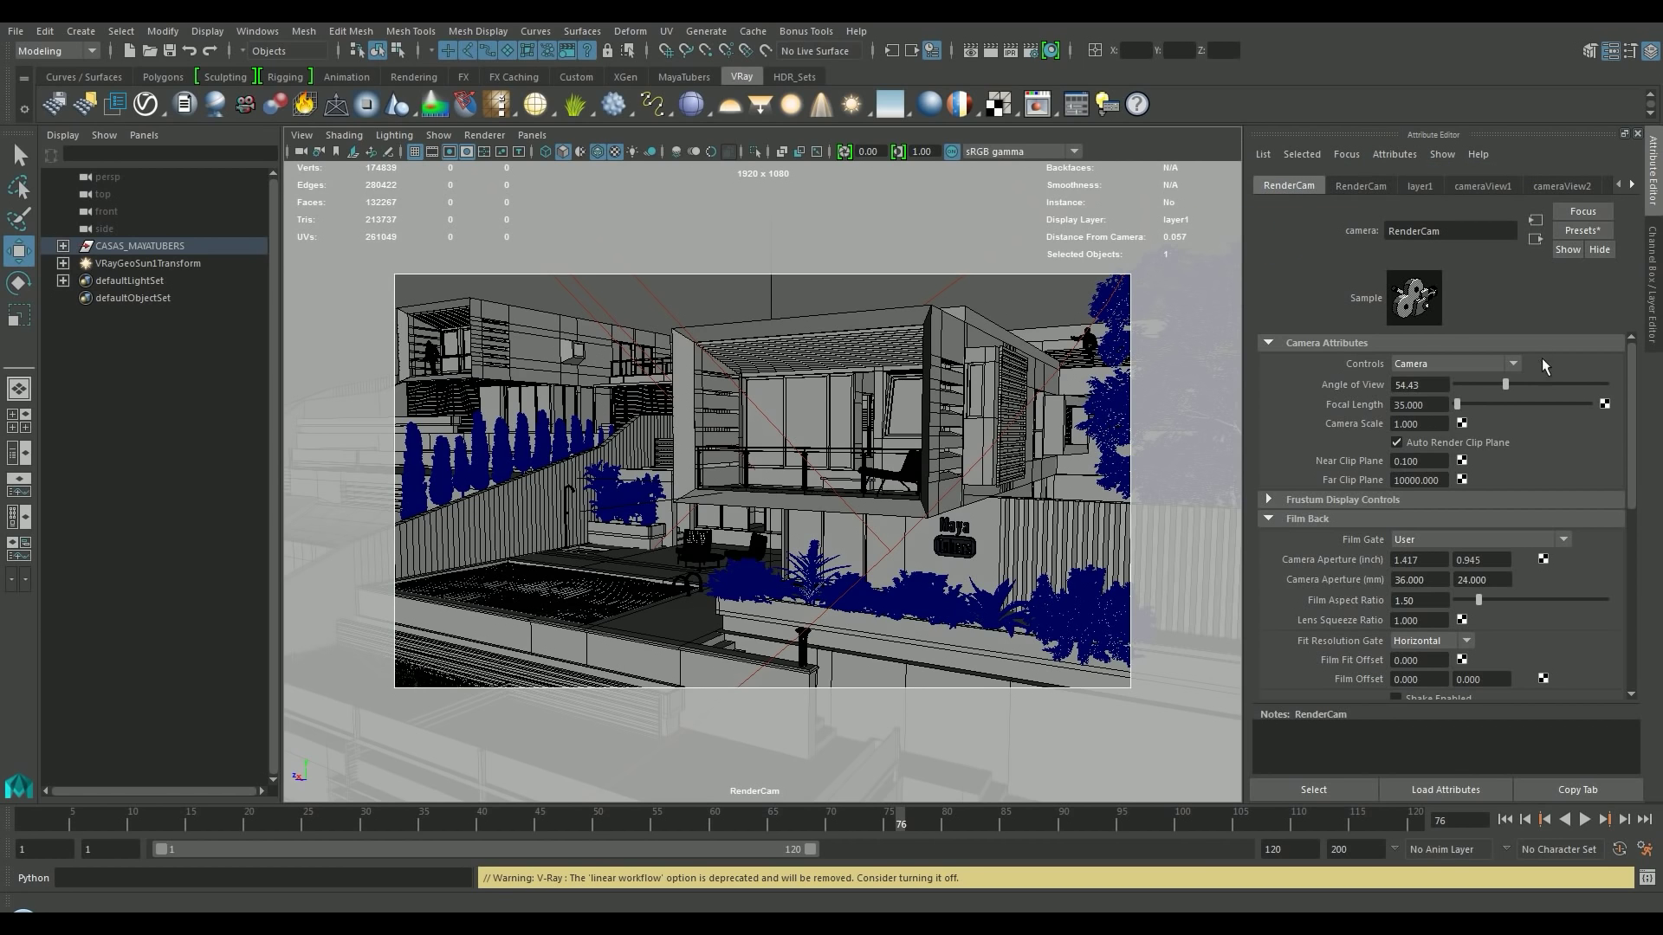
{"action": "left_click", "coordinate": [1367, 183]}
{"action": "scroll", "coordinate": [1331, 606], "scroll_direction": "down", "scroll_amount": 5}
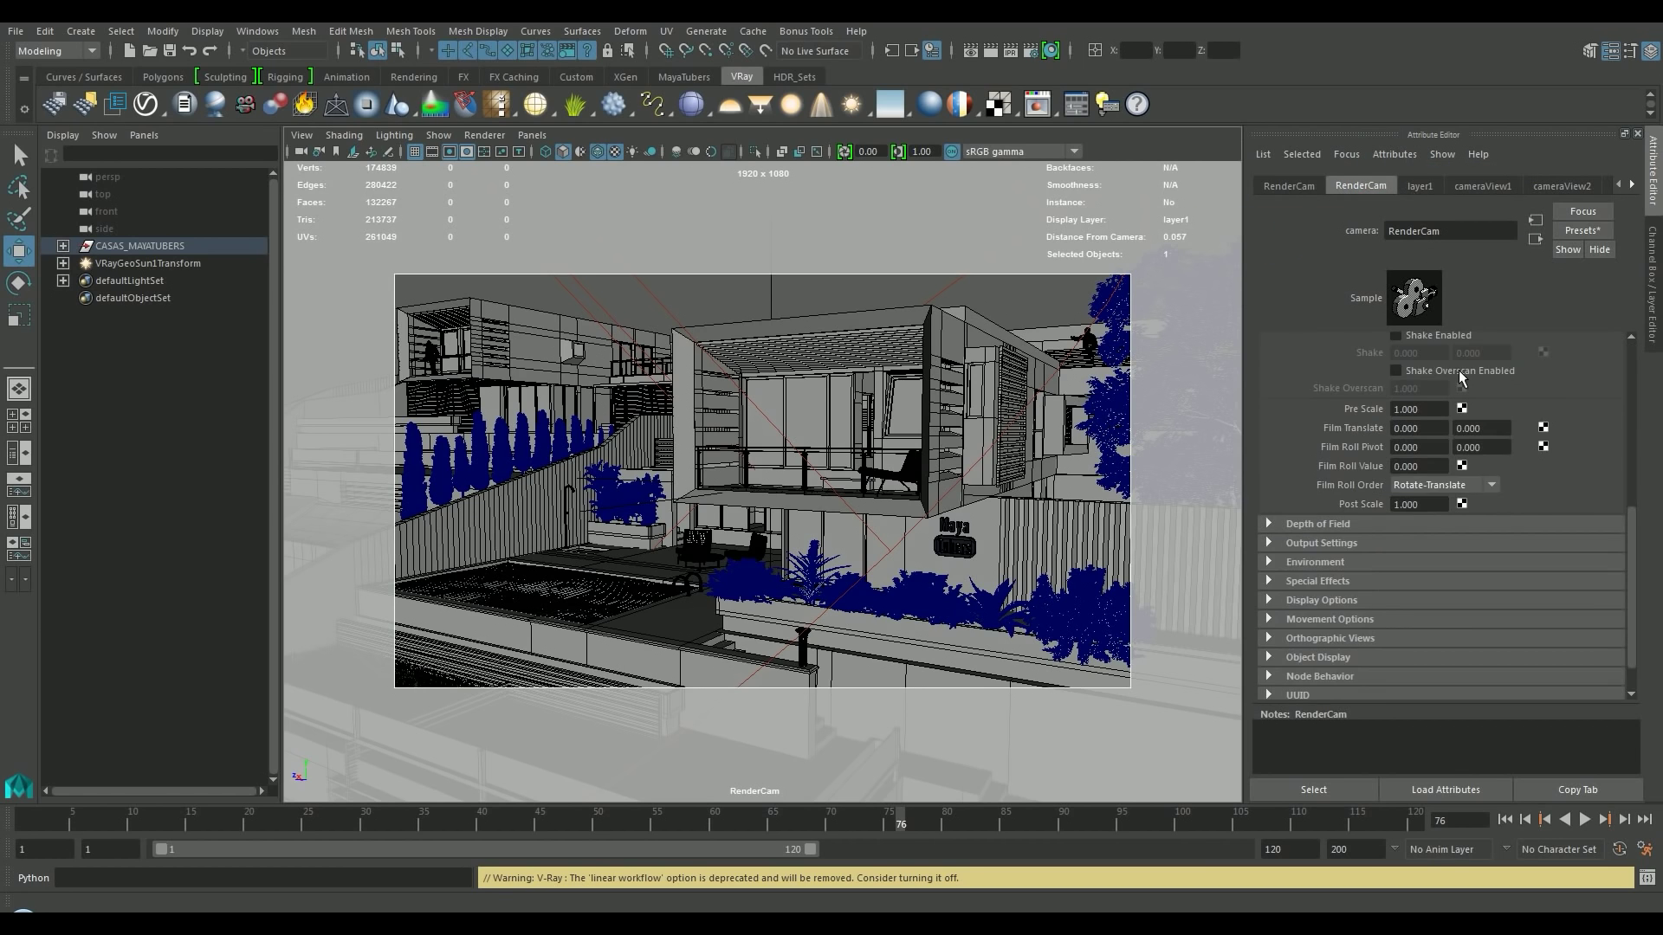
{"action": "scroll", "coordinate": [1331, 650], "scroll_direction": "down", "scroll_amount": 4}
{"action": "left_click", "coordinate": [1289, 689]}
{"action": "scroll", "coordinate": [1387, 563], "scroll_direction": "down", "scroll_amount": 5}
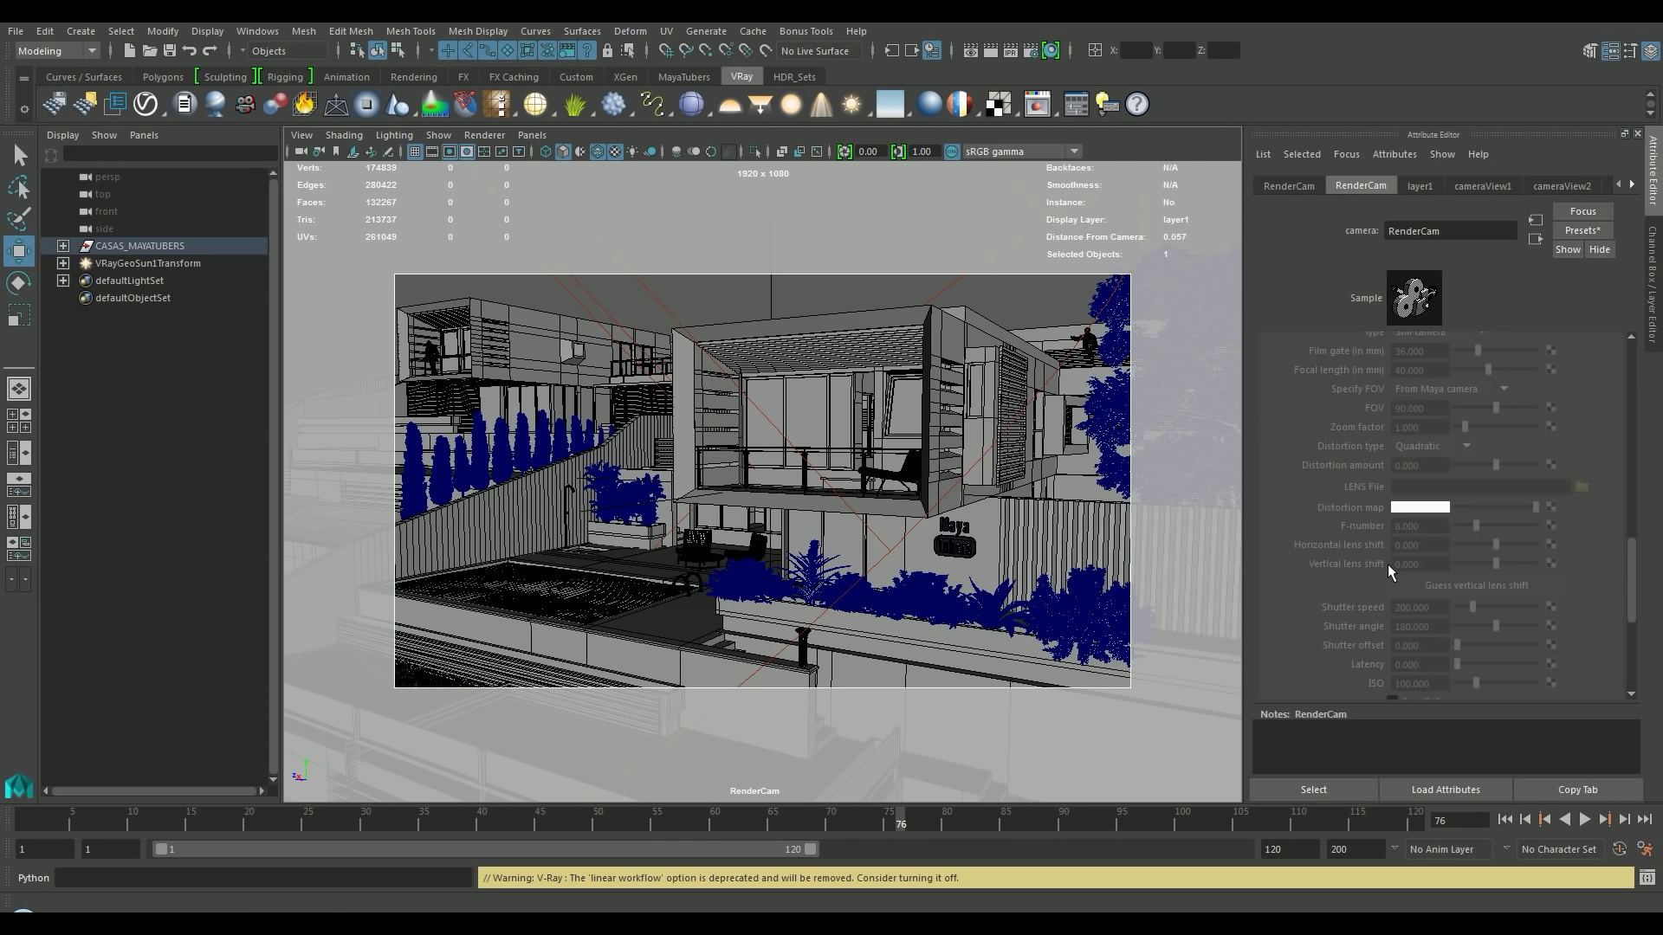
{"action": "scroll", "coordinate": [1387, 564], "scroll_direction": "up", "scroll_amount": 1}
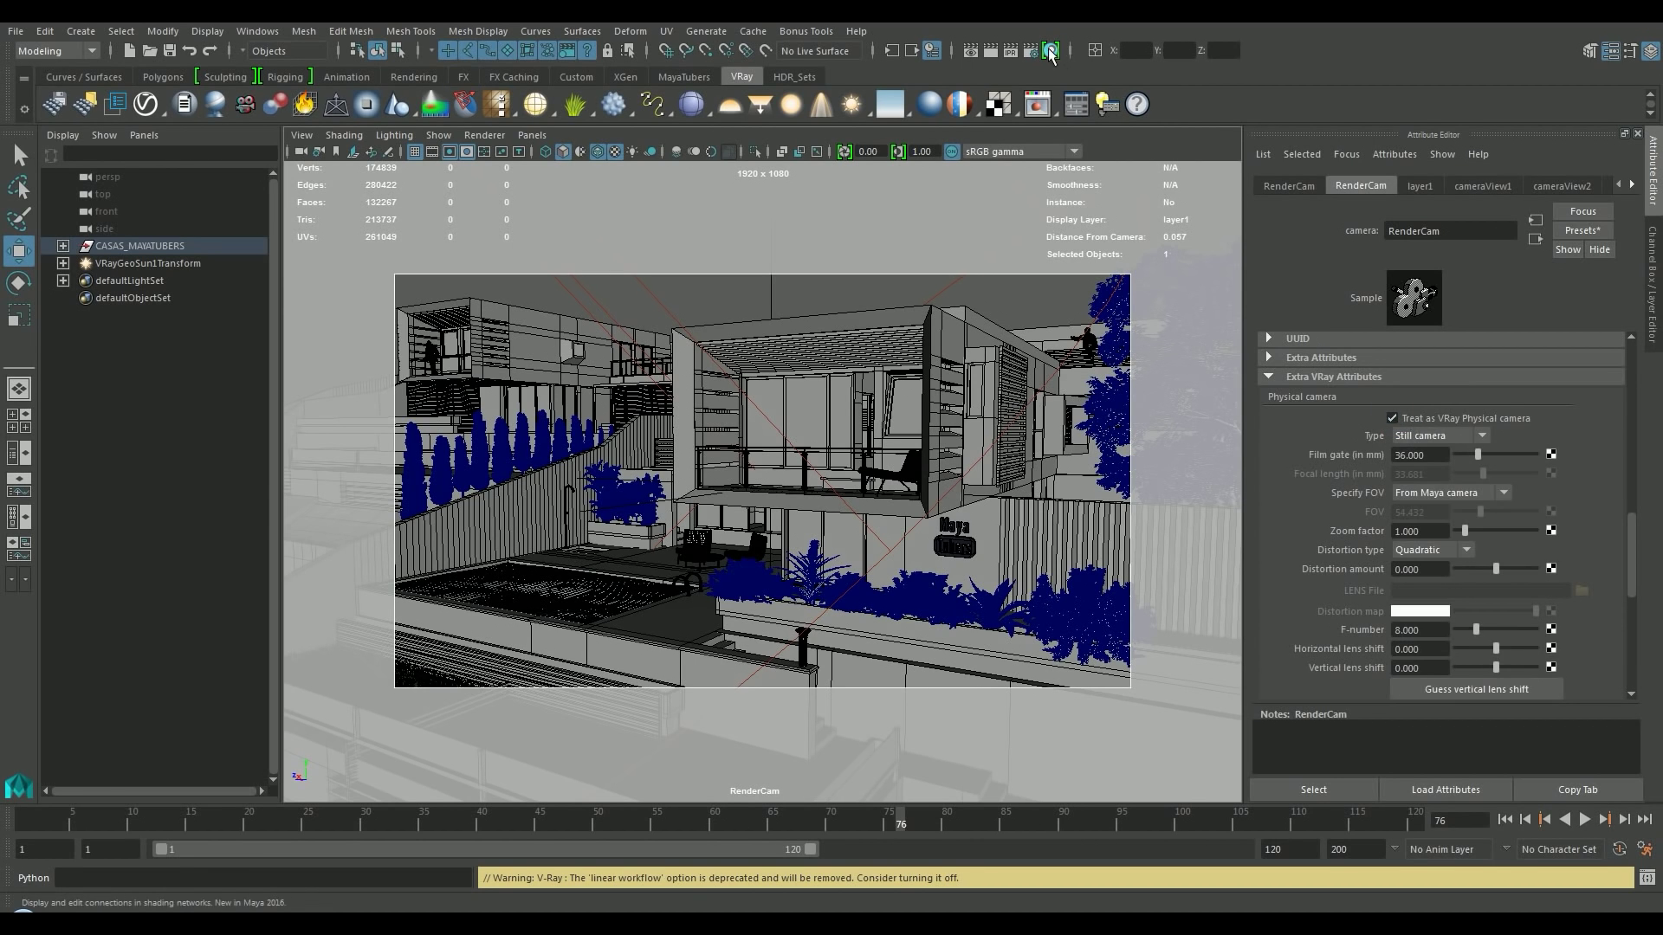
{"action": "left_click", "coordinate": [988, 49]}
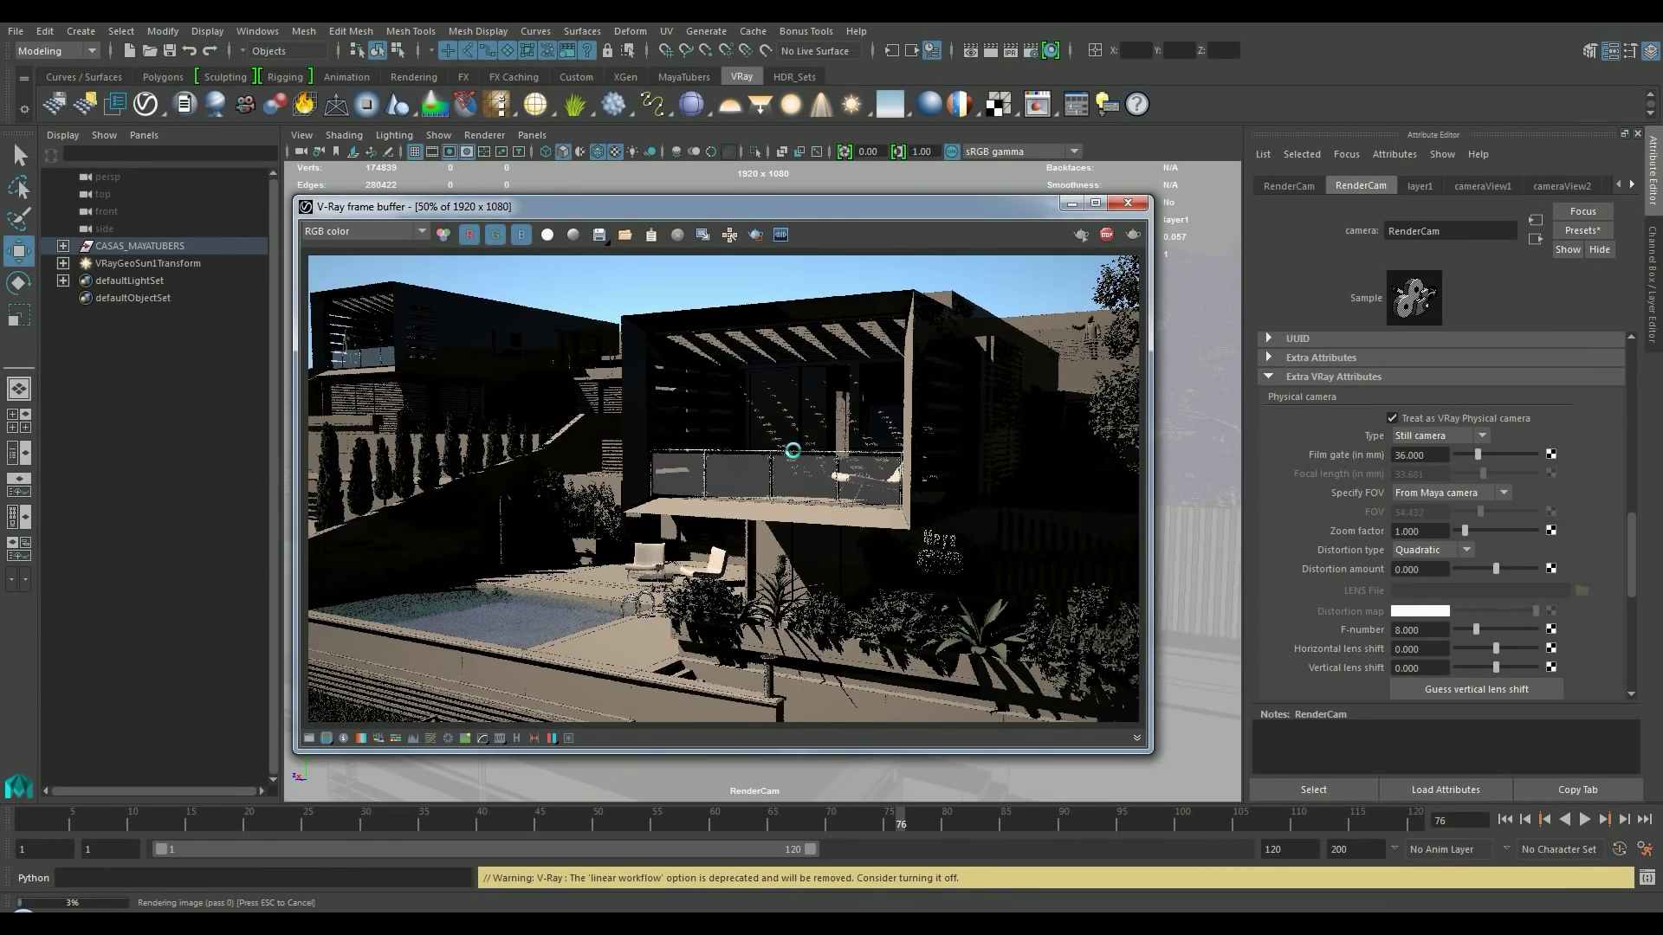
Stop the render and set RenderCam's F-number to 7.
{"action": "key", "text": "Escape"}
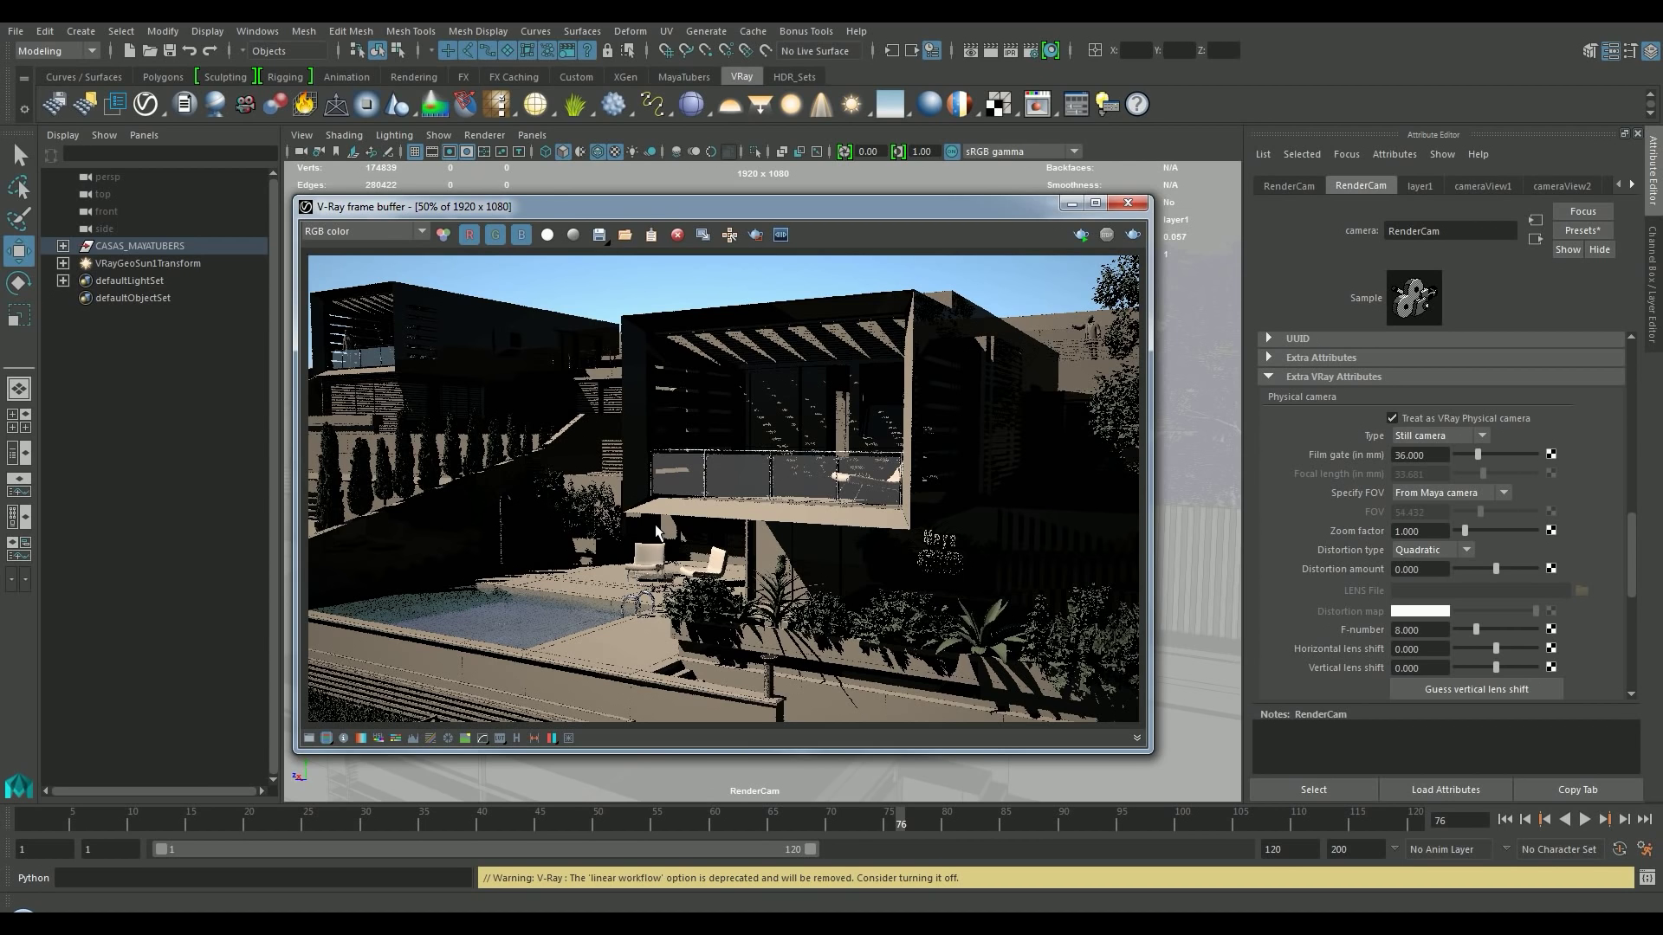
{"action": "scroll", "coordinate": [1346, 492], "scroll_direction": "down", "scroll_amount": 3}
{"action": "scroll", "coordinate": [1346, 492], "scroll_direction": "down", "scroll_amount": 2}
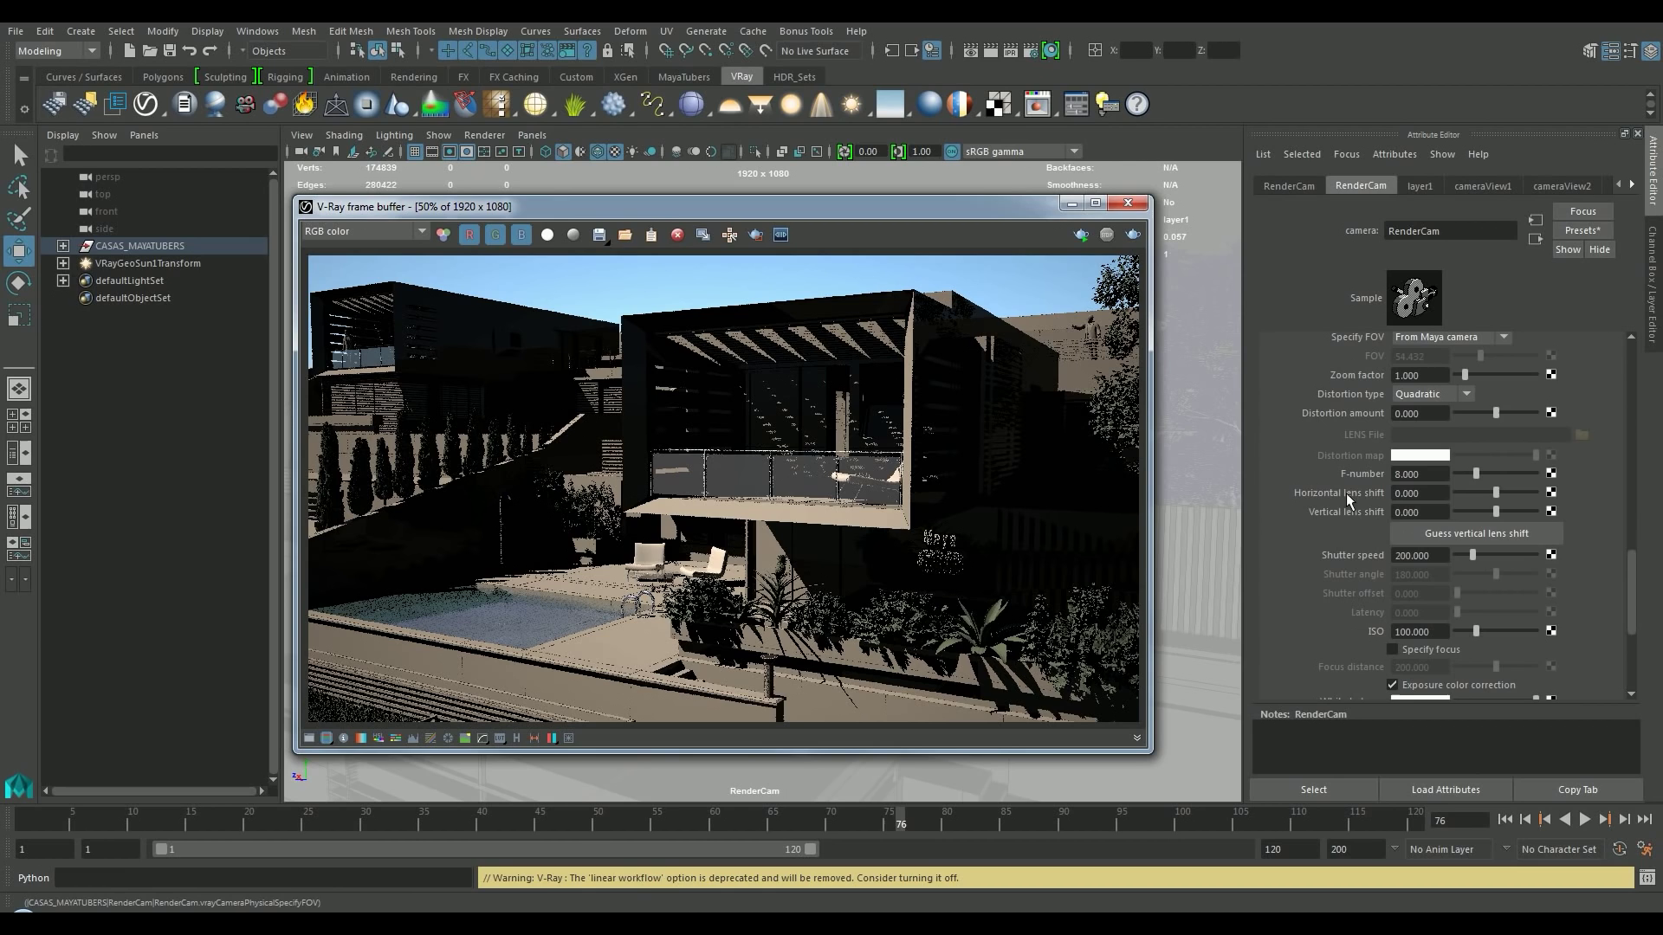
{"action": "left_click", "coordinate": [1447, 475]}
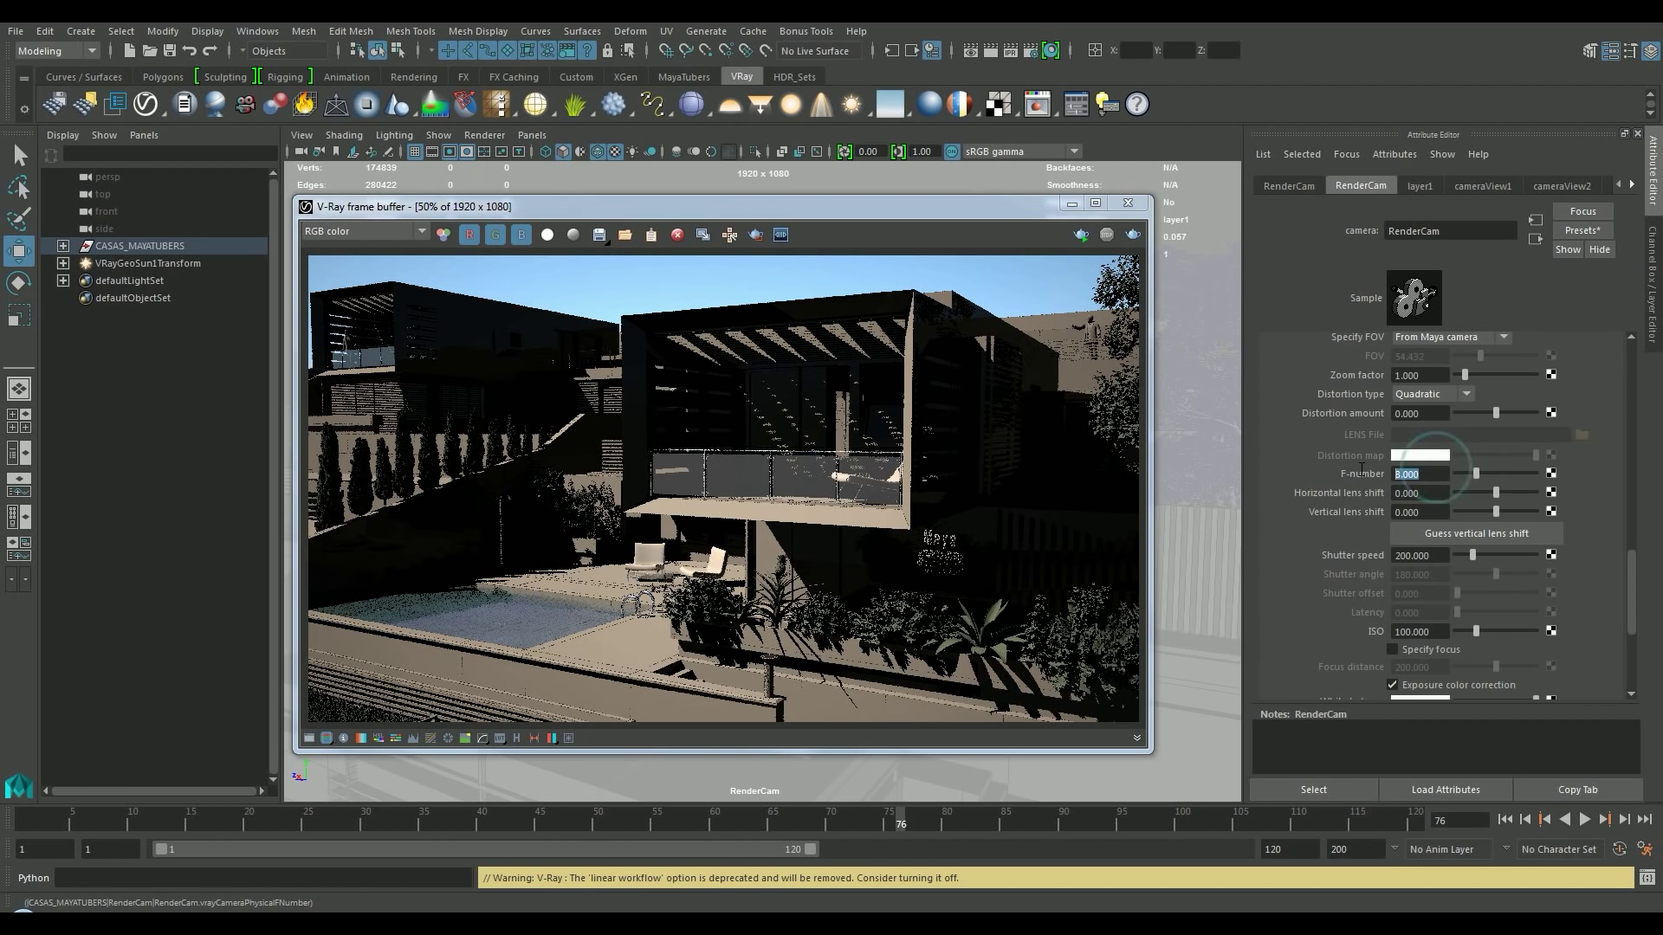
{"action": "type", "text": "7"}
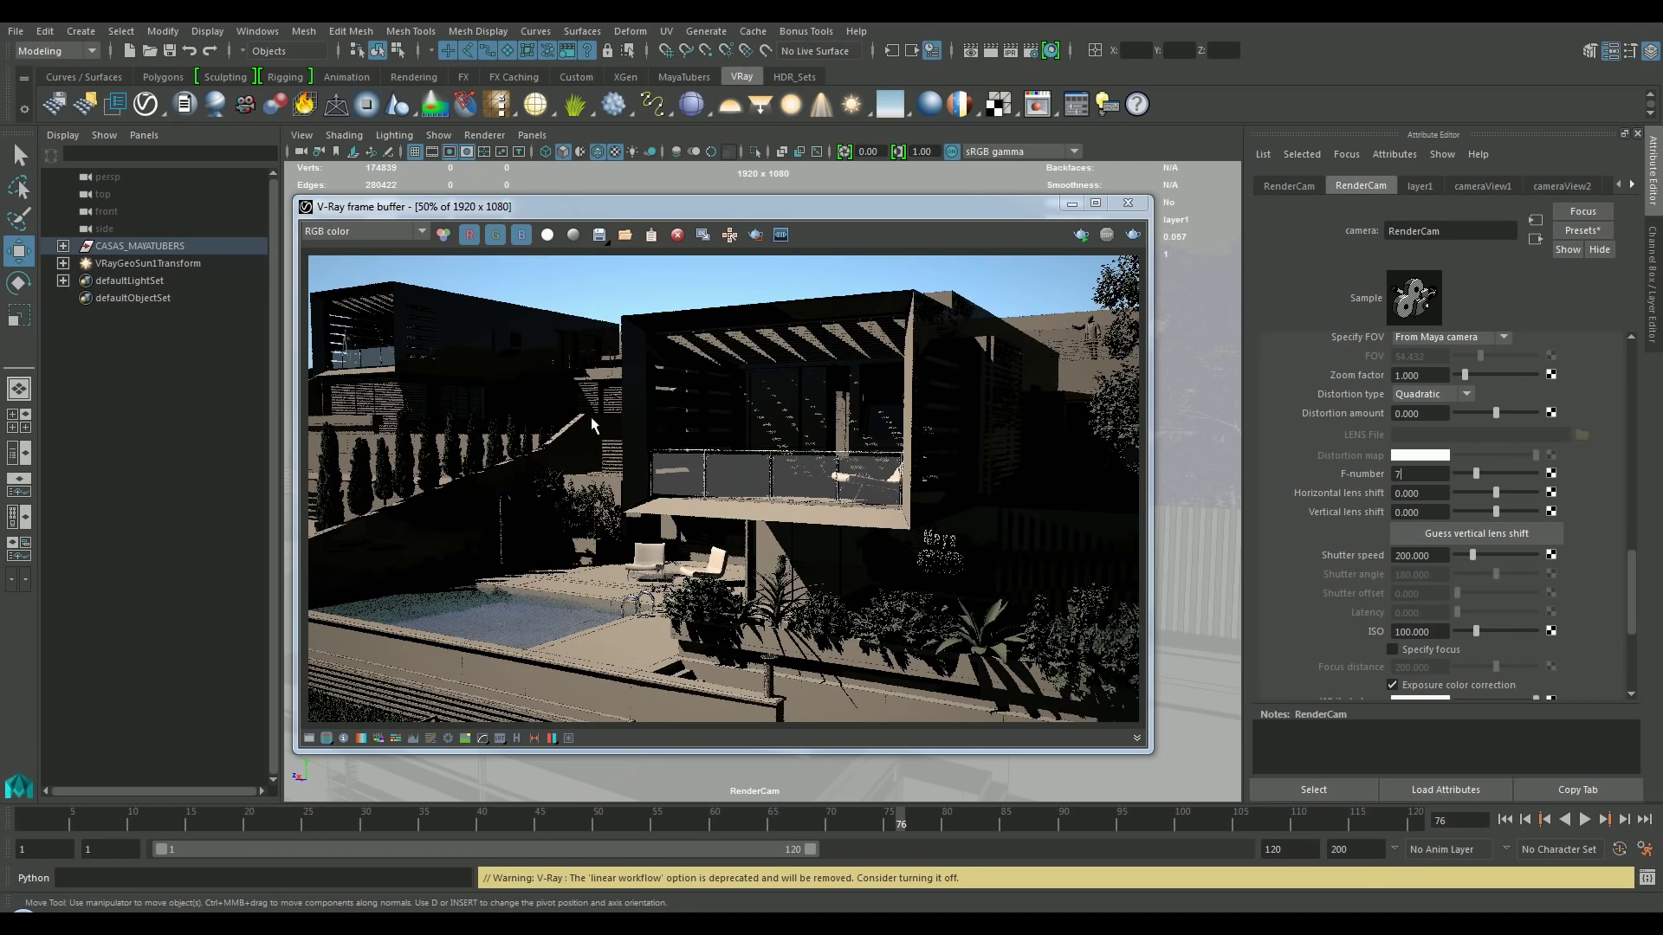
{"action": "double_click", "coordinate": [1414, 472]}
{"action": "type", "text": "32"}
{"action": "key", "text": "Return"}
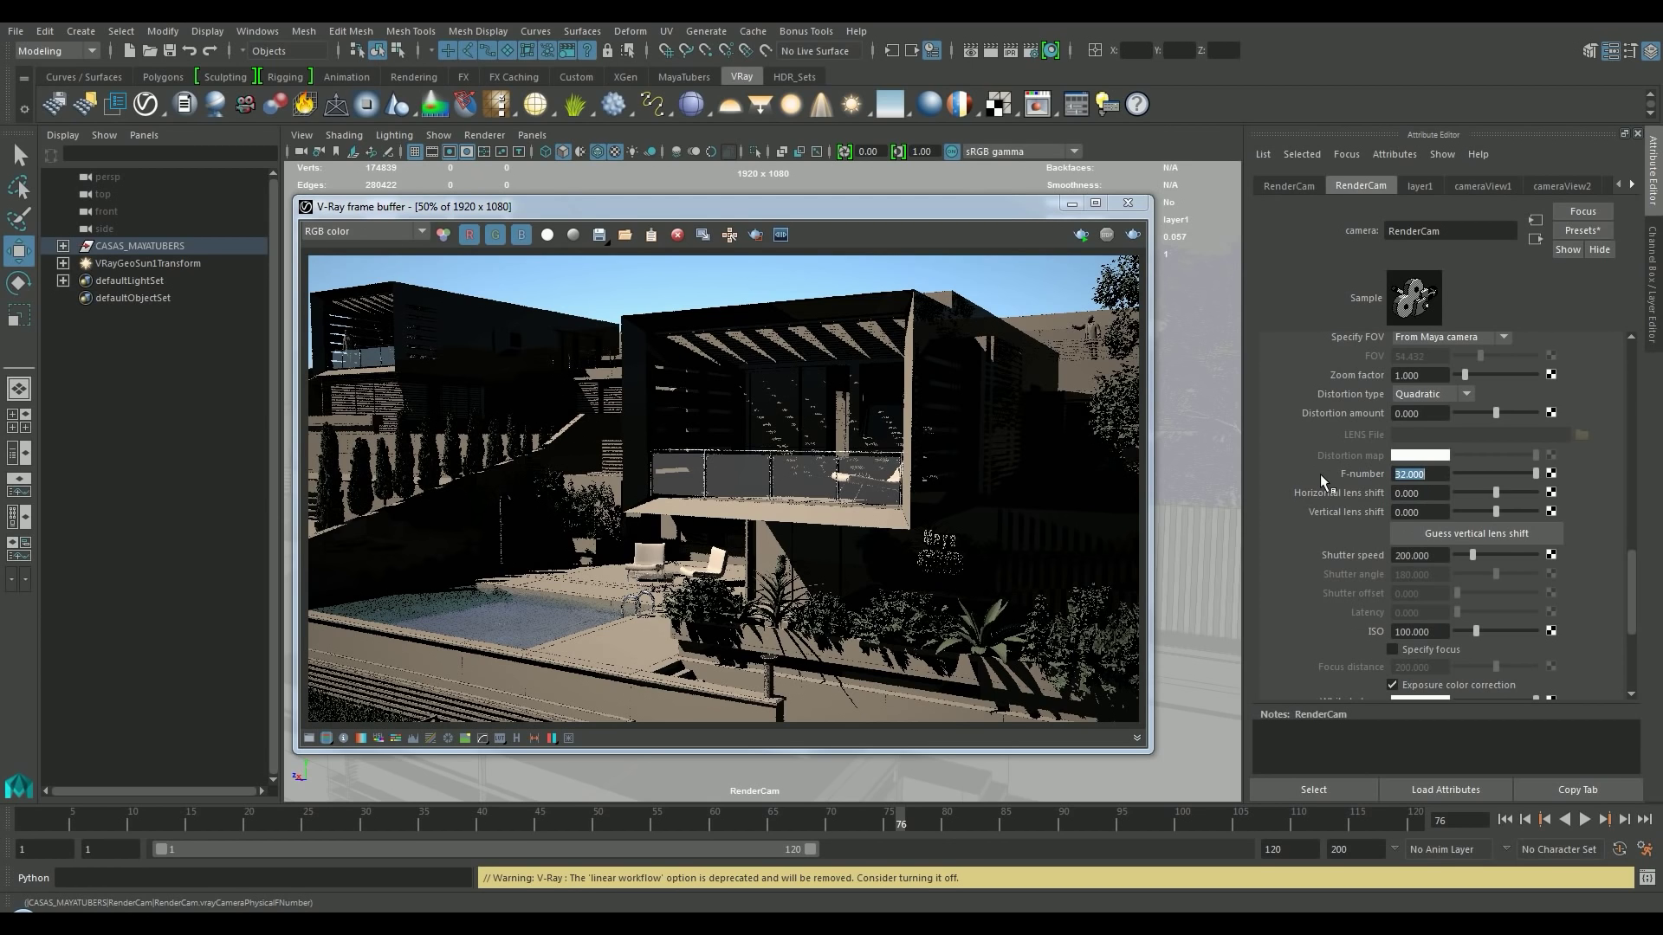
{"action": "type", "text": "7"}
{"action": "key", "text": "Return"}
Set the shutter speed to 150 and the vignetting amount to 1.35.
{"action": "double_click", "coordinate": [1411, 555]}
{"action": "type", "text": "15"}
{"action": "key", "text": "Return"}
{"action": "scroll", "coordinate": [1330, 533], "scroll_direction": "down", "scroll_amount": 2}
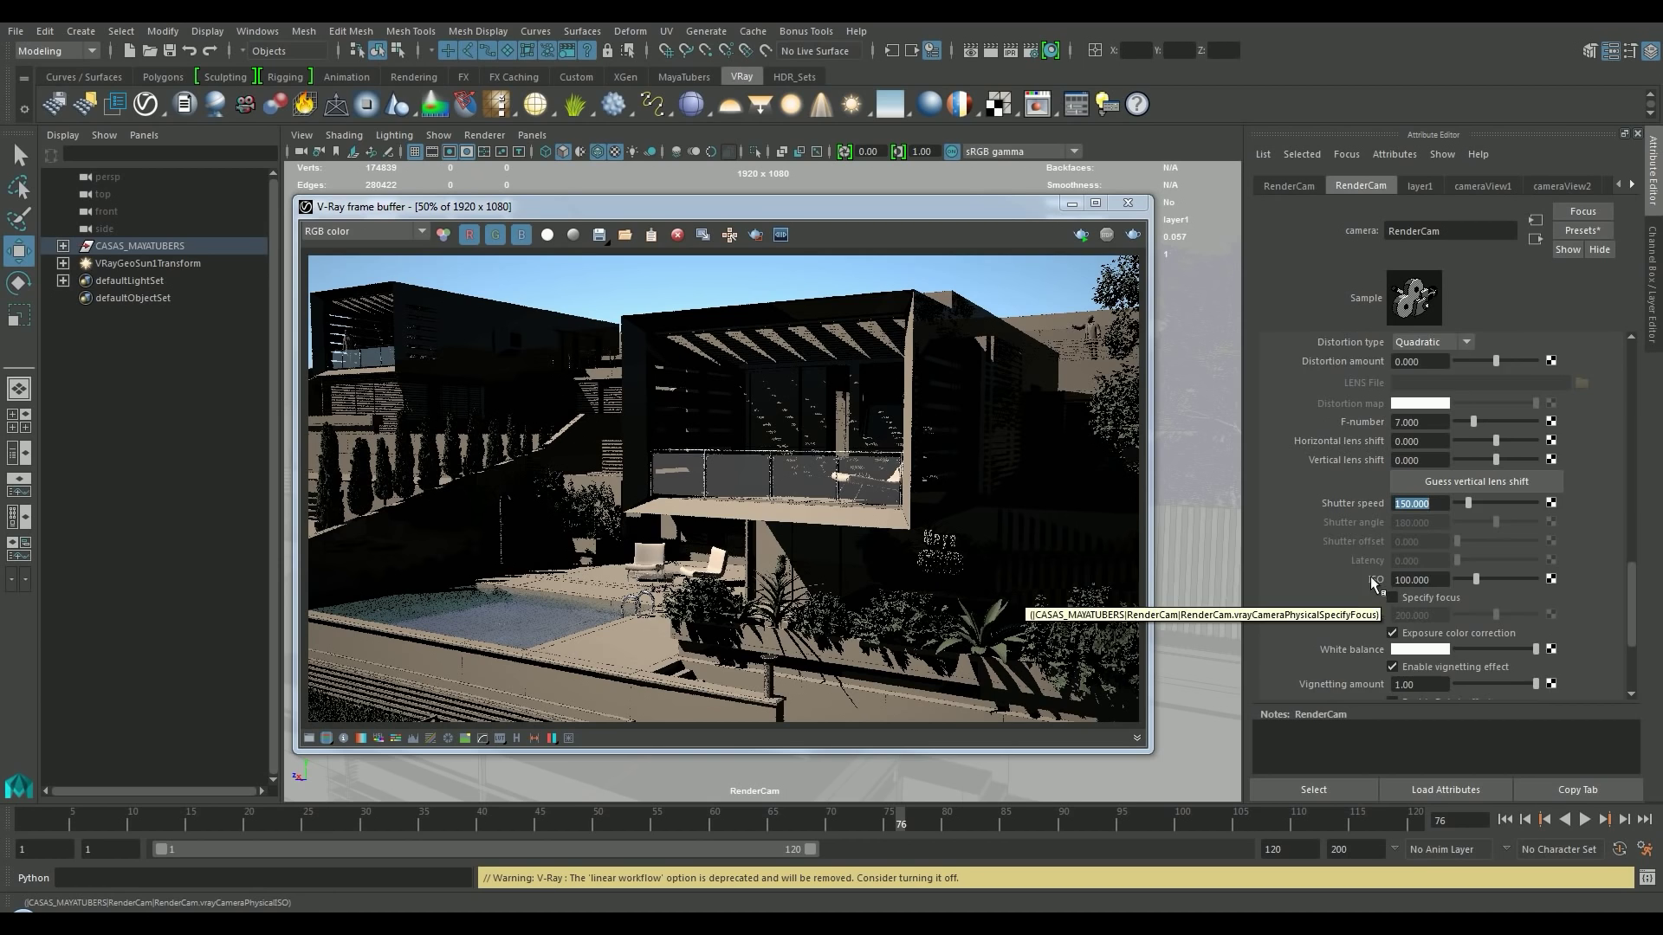
{"action": "scroll", "coordinate": [1370, 575], "scroll_direction": "down", "scroll_amount": 2}
{"action": "left_click_drag", "start_coordinate": [1445, 631], "coordinate": [1407, 632]}
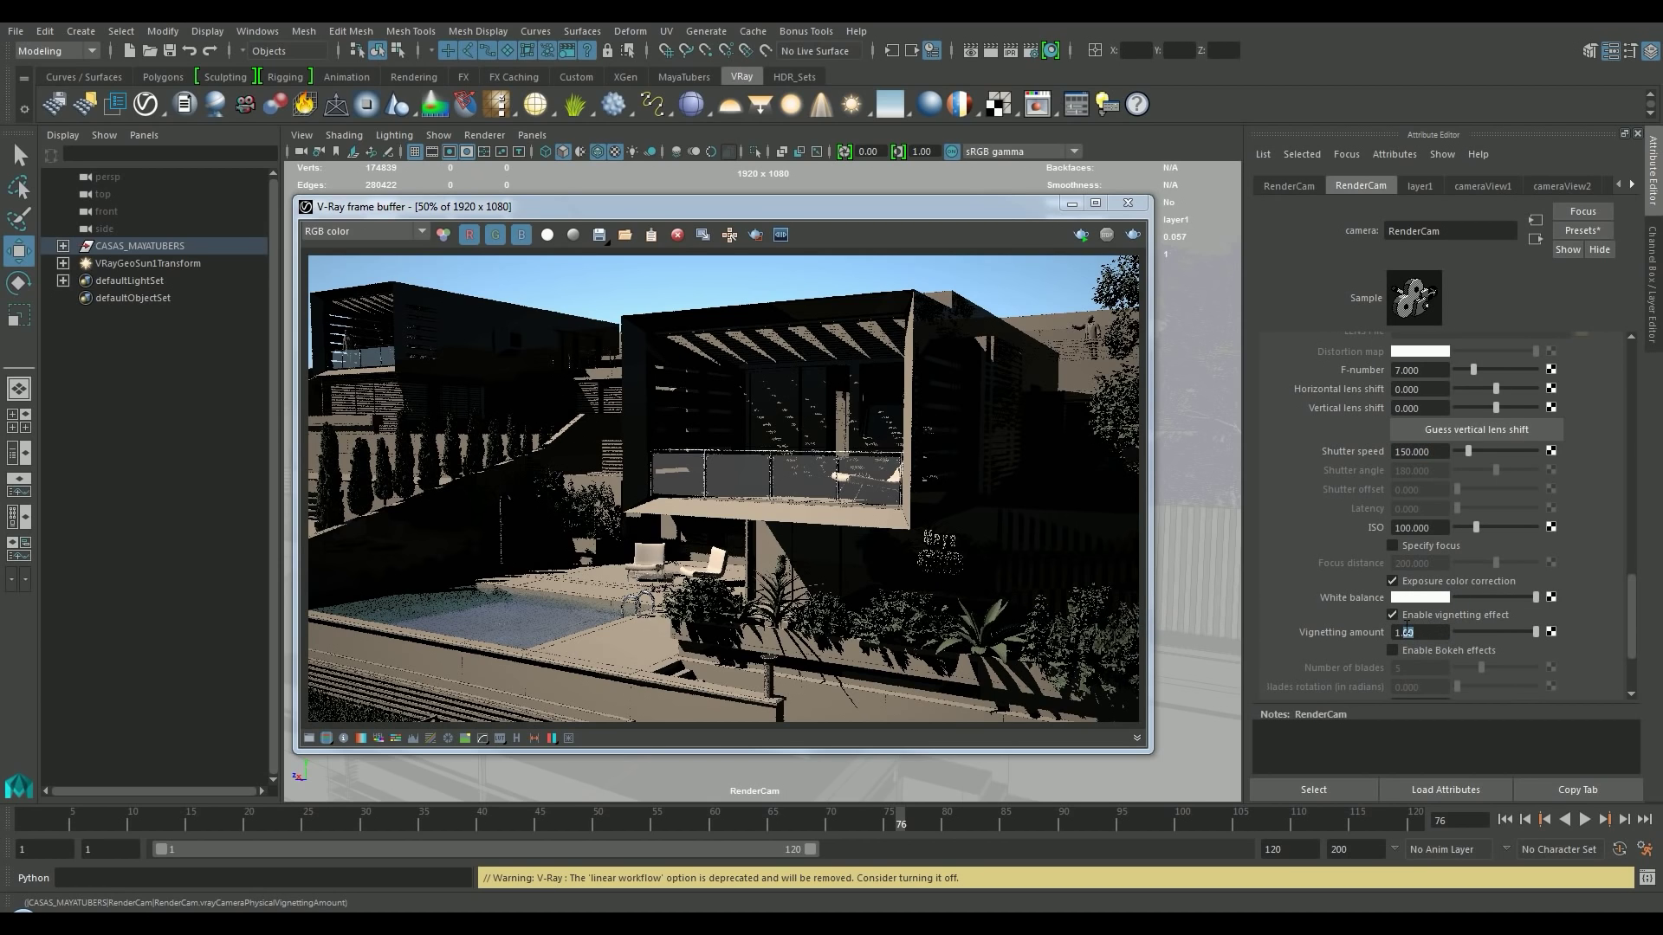
{"action": "type", "text": "35"}
{"action": "key", "text": "Return"}
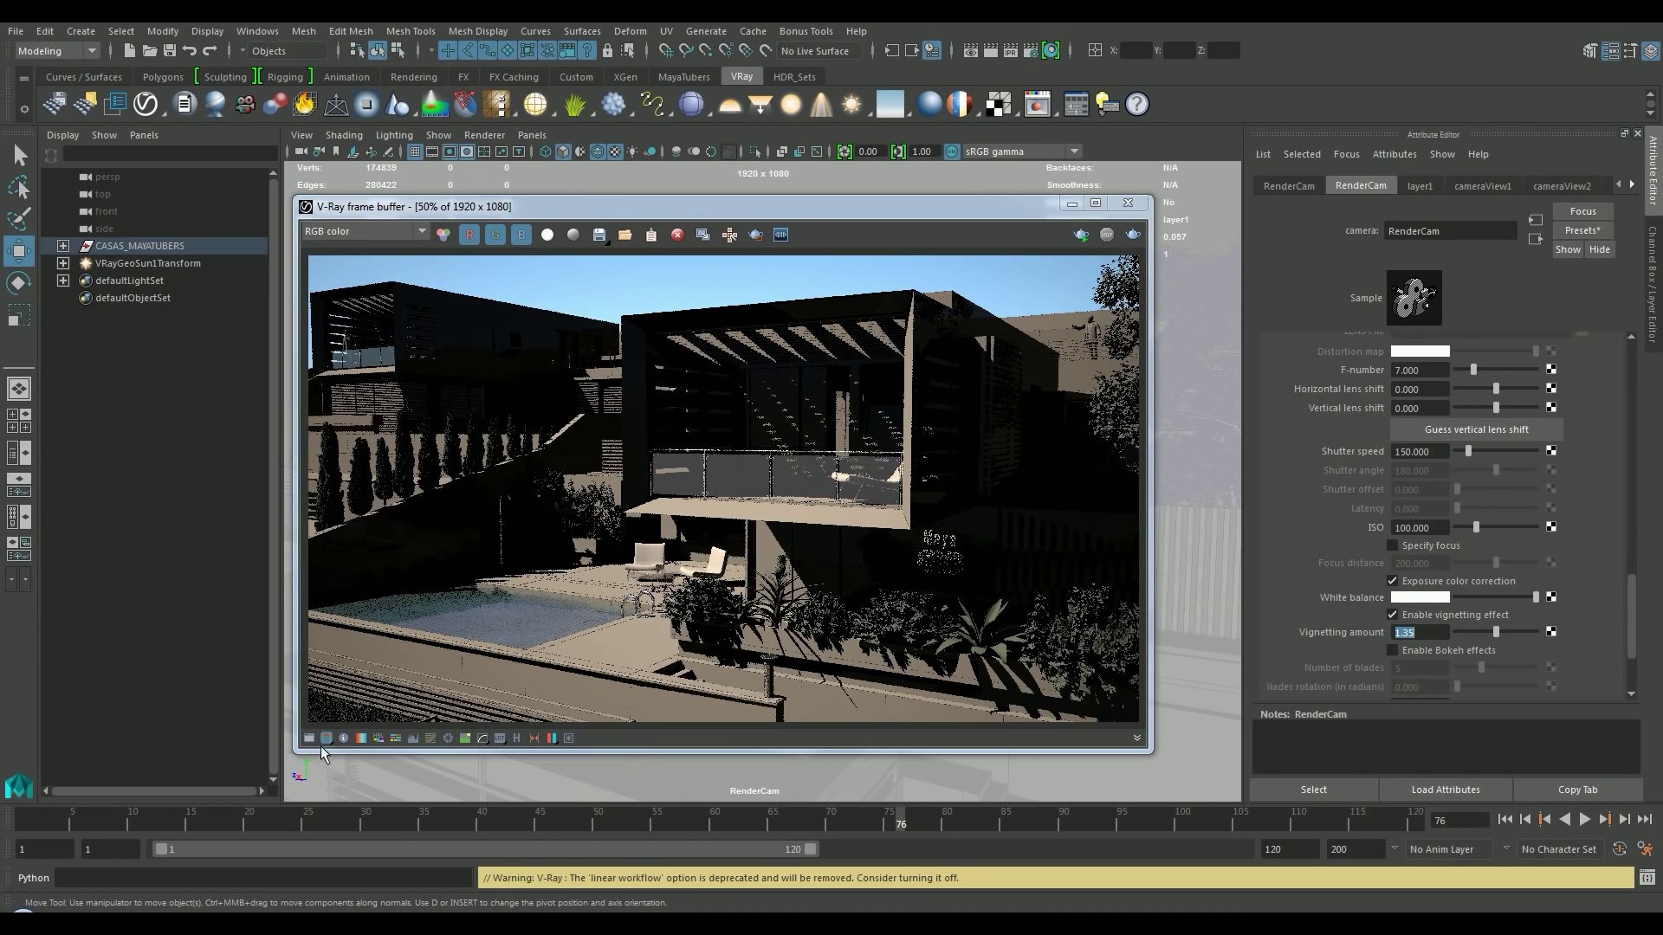
Re-render the house with the new physical camera settings.
{"action": "left_click", "coordinate": [414, 739]}
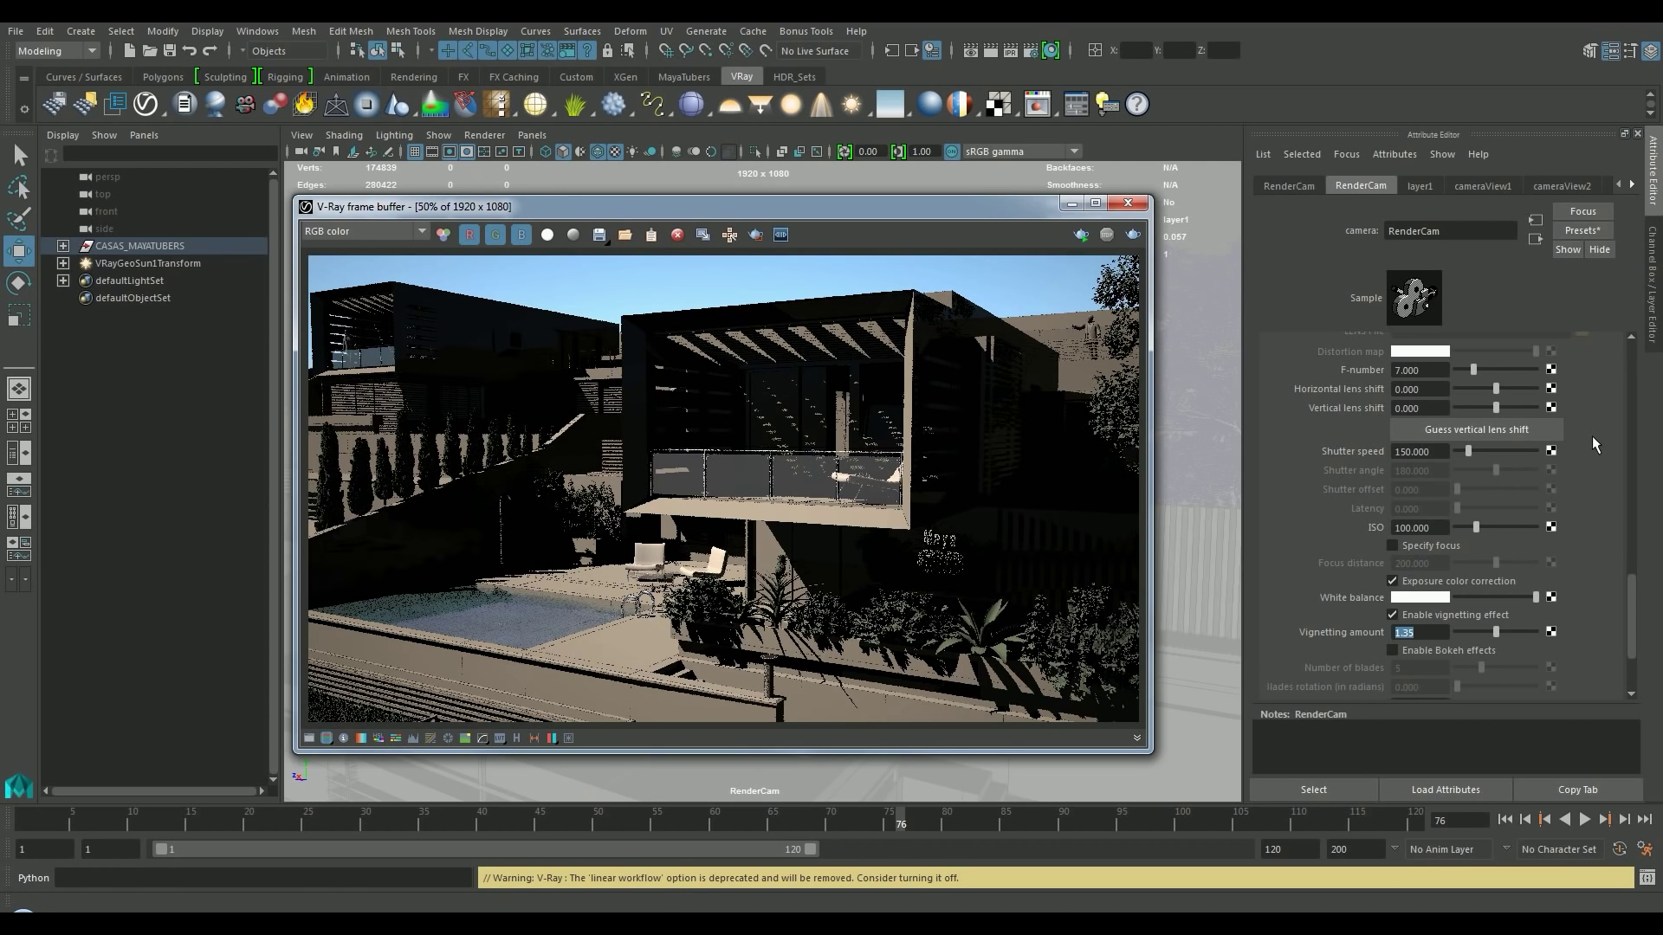
{"action": "left_click", "coordinate": [1133, 236]}
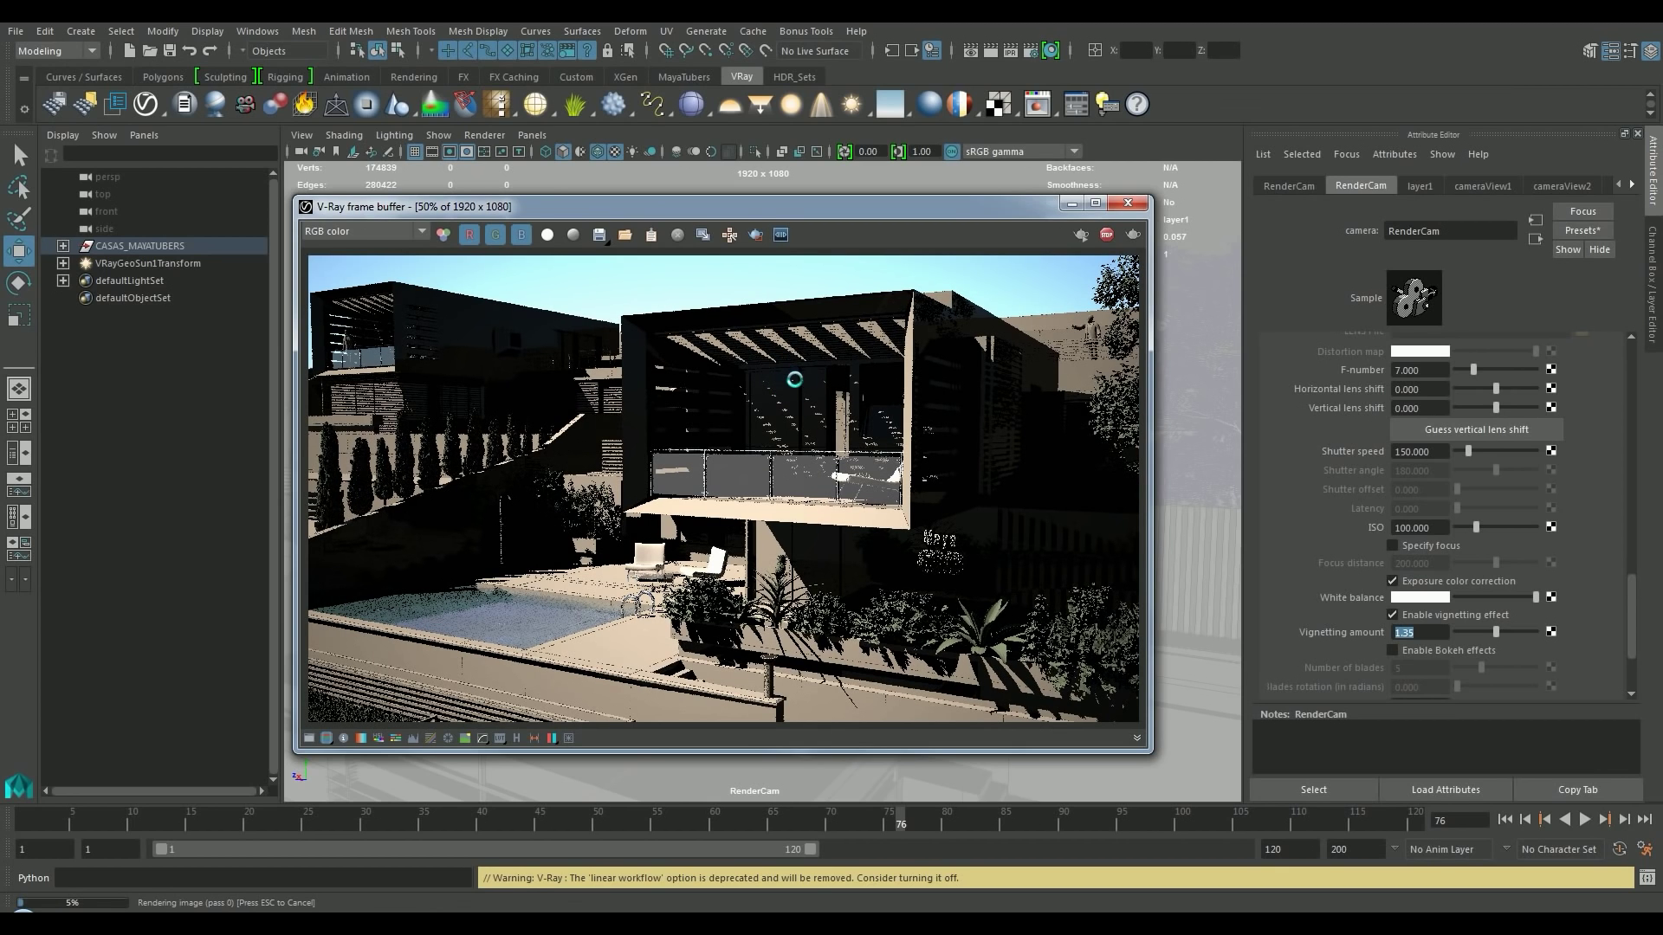
{"action": "key", "text": "Escape"}
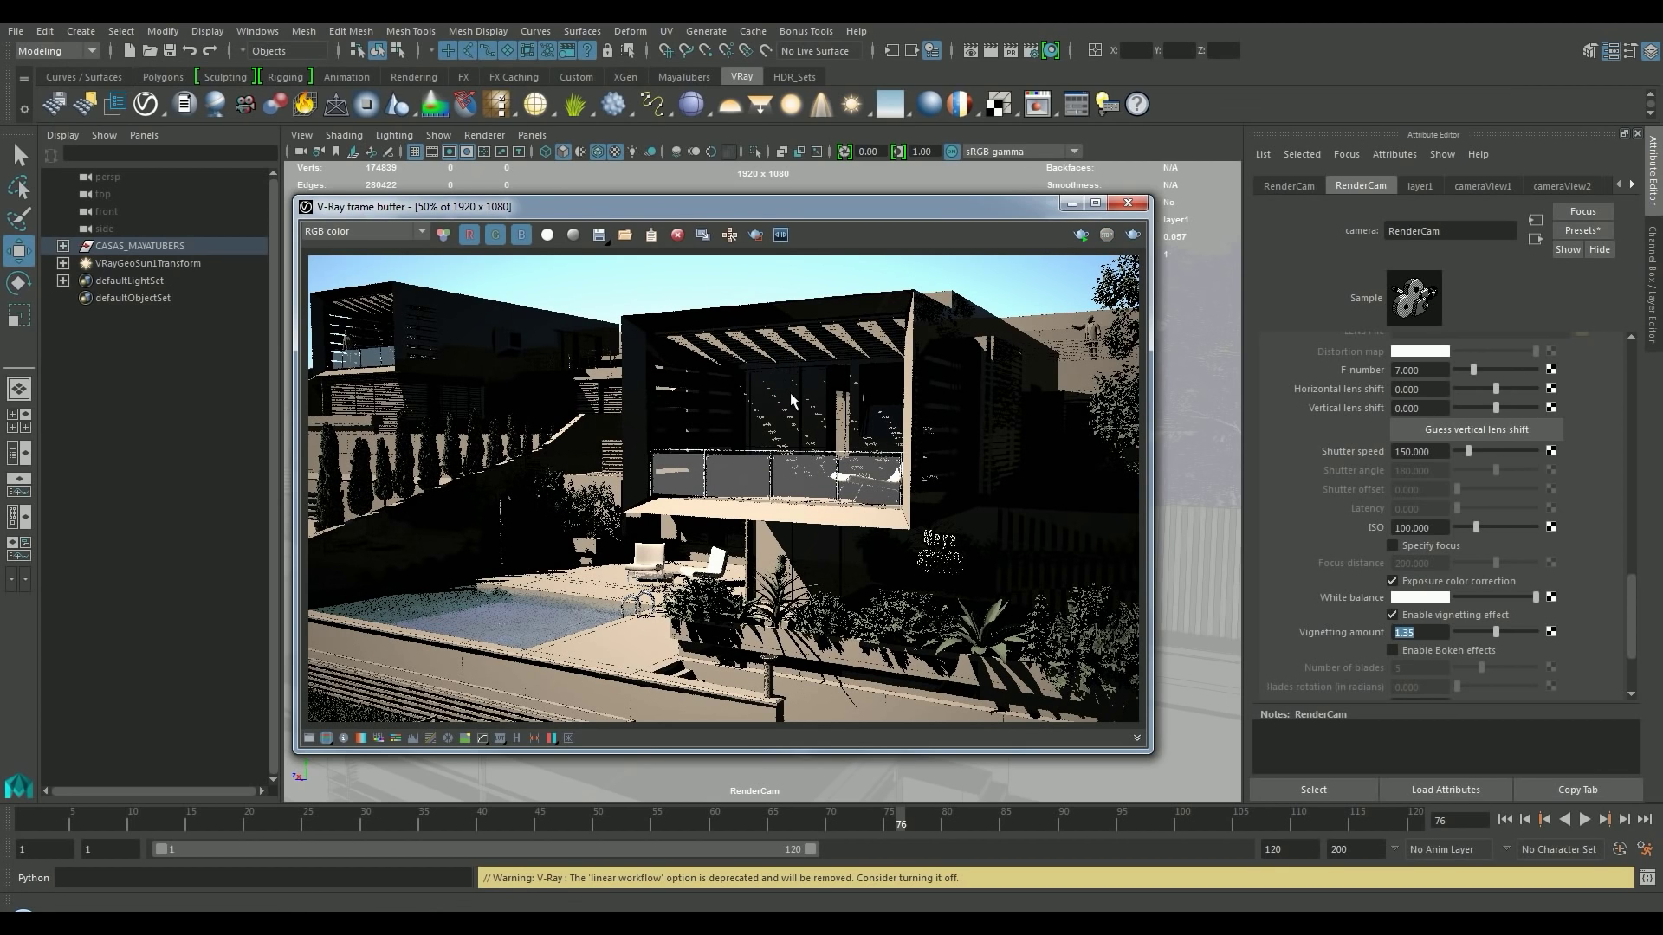
{"action": "left_click_drag", "start_coordinate": [1031, 208], "coordinate": [993, 208]}
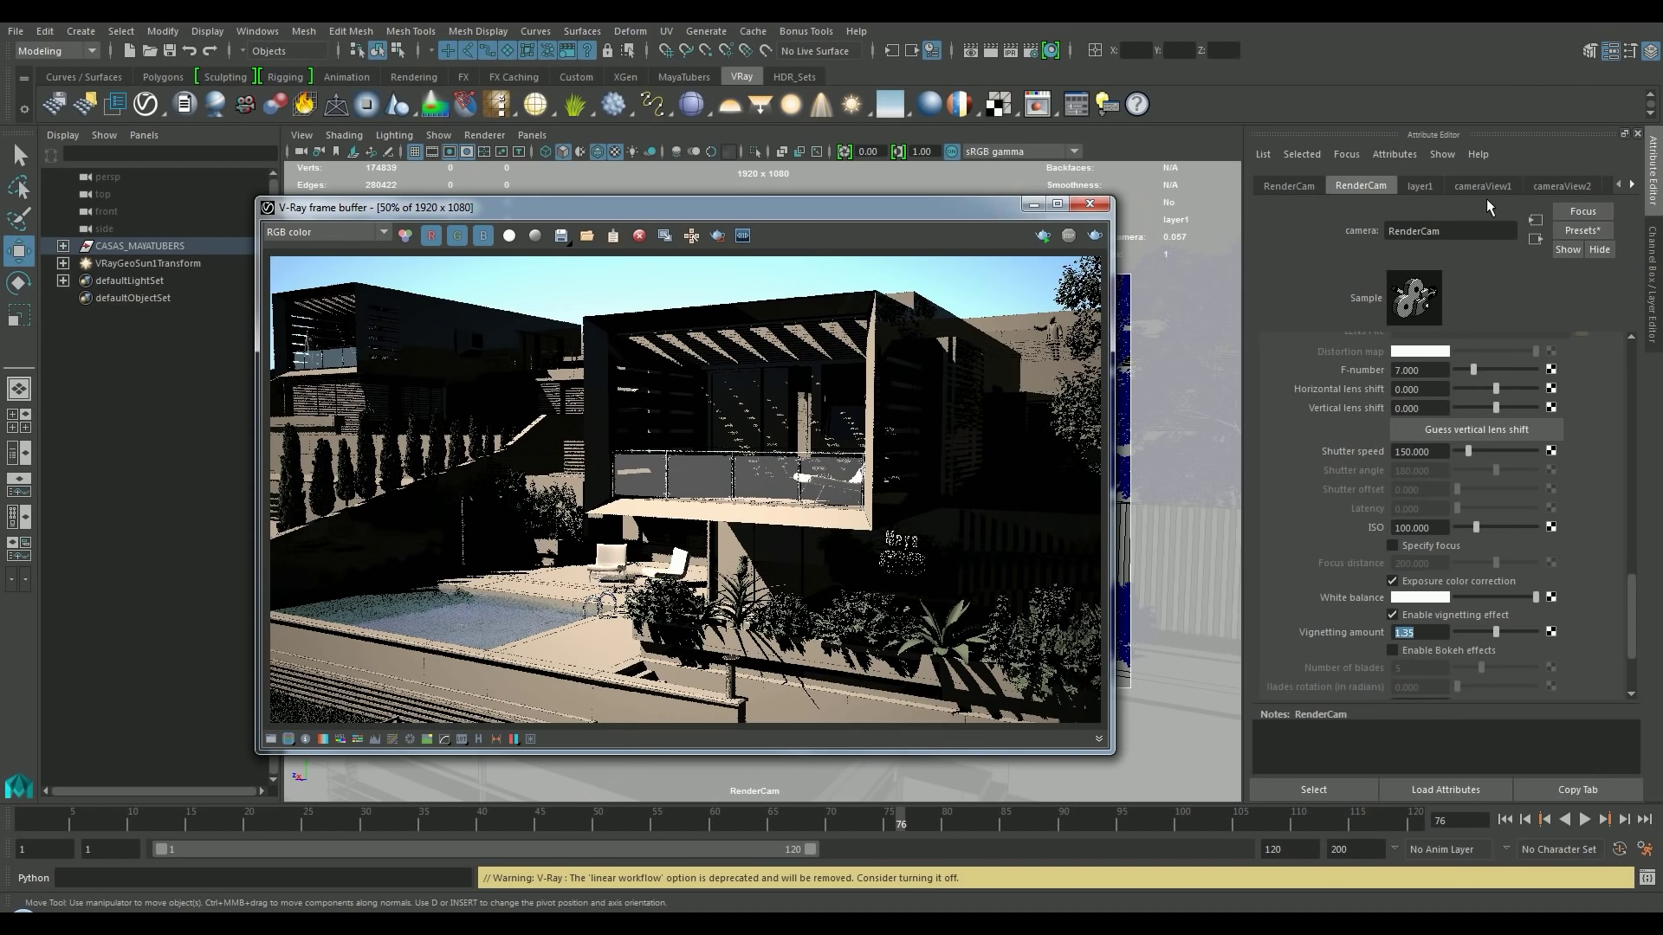
Select VRayGeoSun1 and set its Intensity to 0.75 in the V-Ray Light Lister.
{"action": "left_click", "coordinate": [132, 260]}
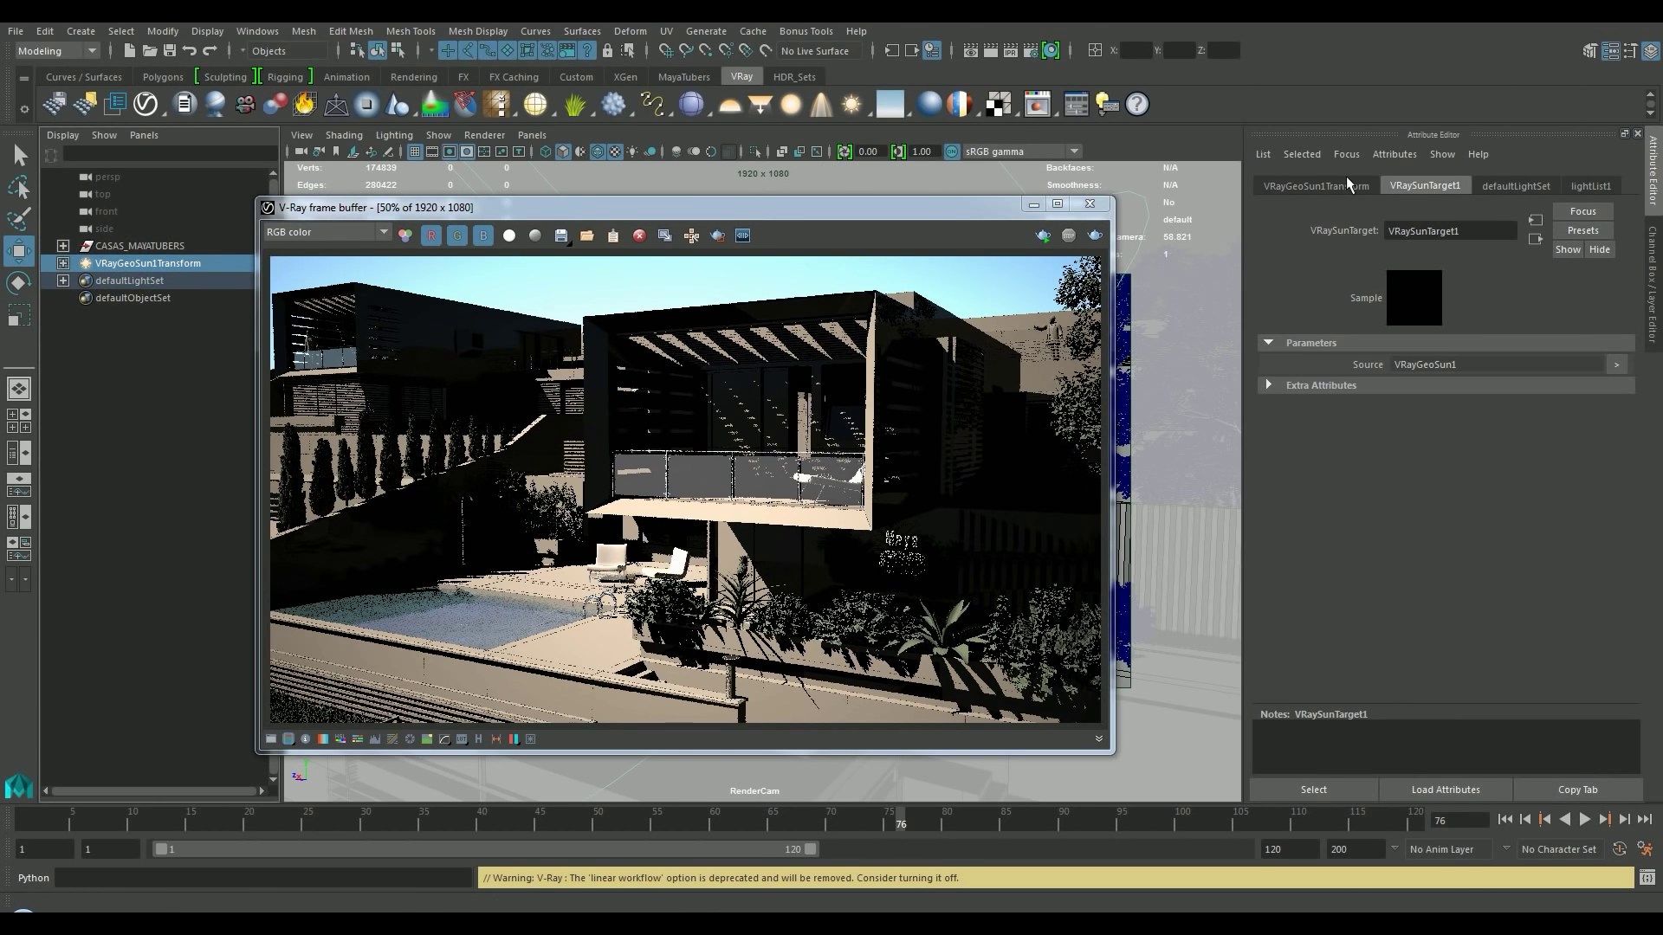
{"action": "left_click", "coordinate": [1516, 183]}
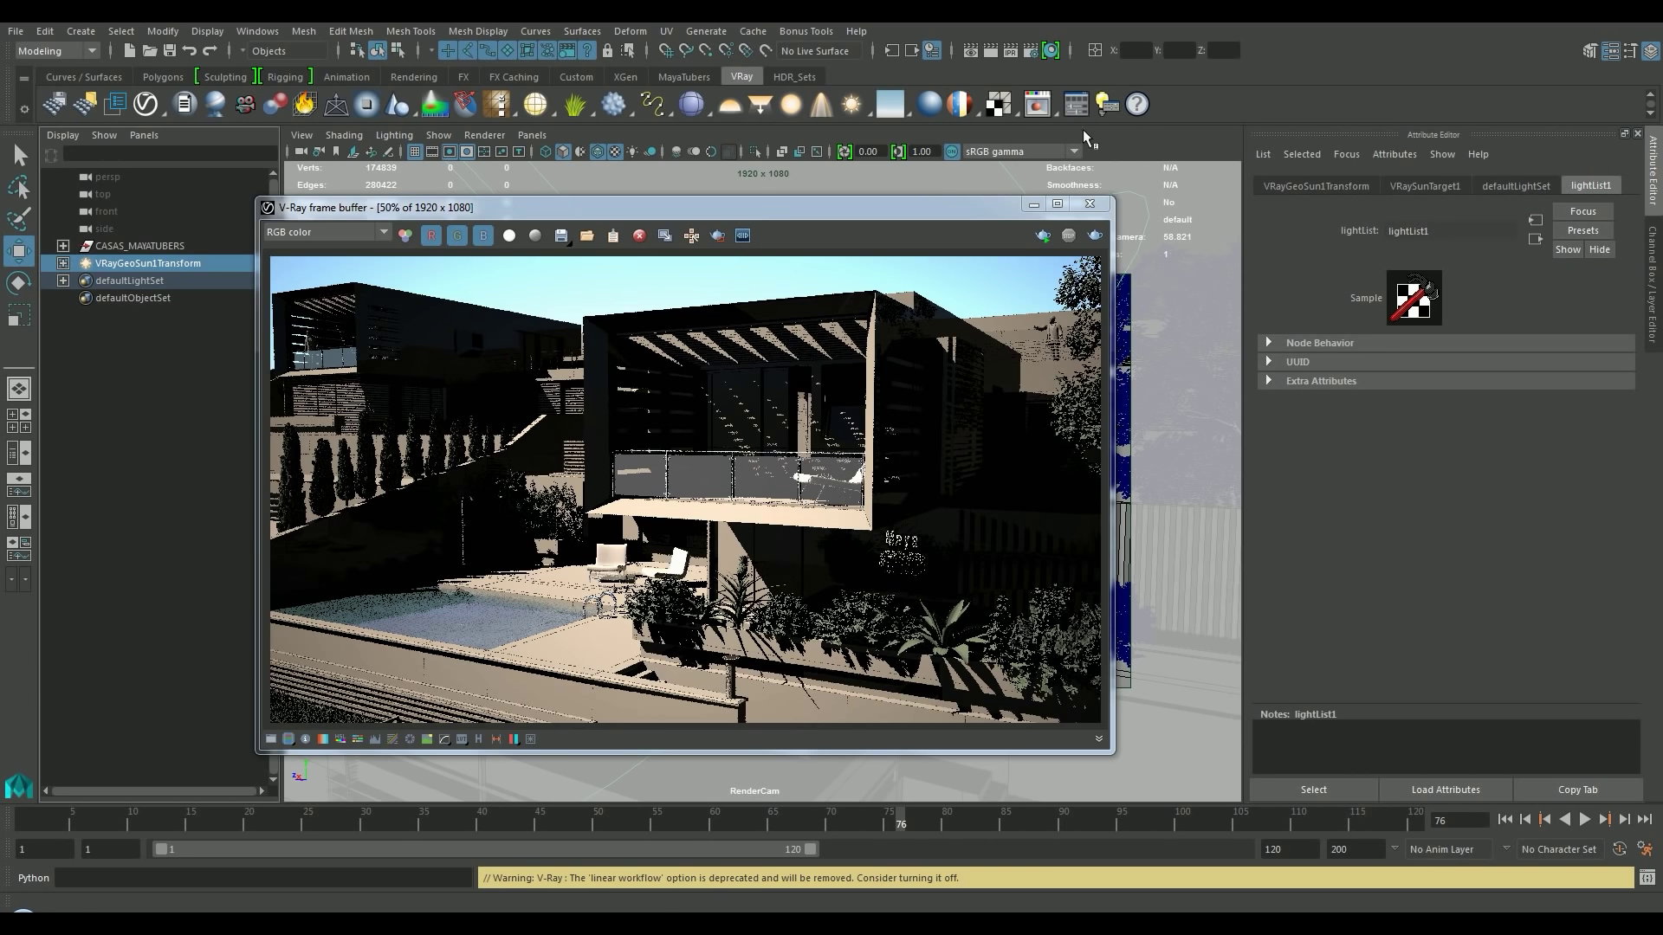
{"action": "left_click", "coordinate": [1076, 105]}
{"action": "left_click_drag", "start_coordinate": [626, 381], "coordinate": [600, 384]}
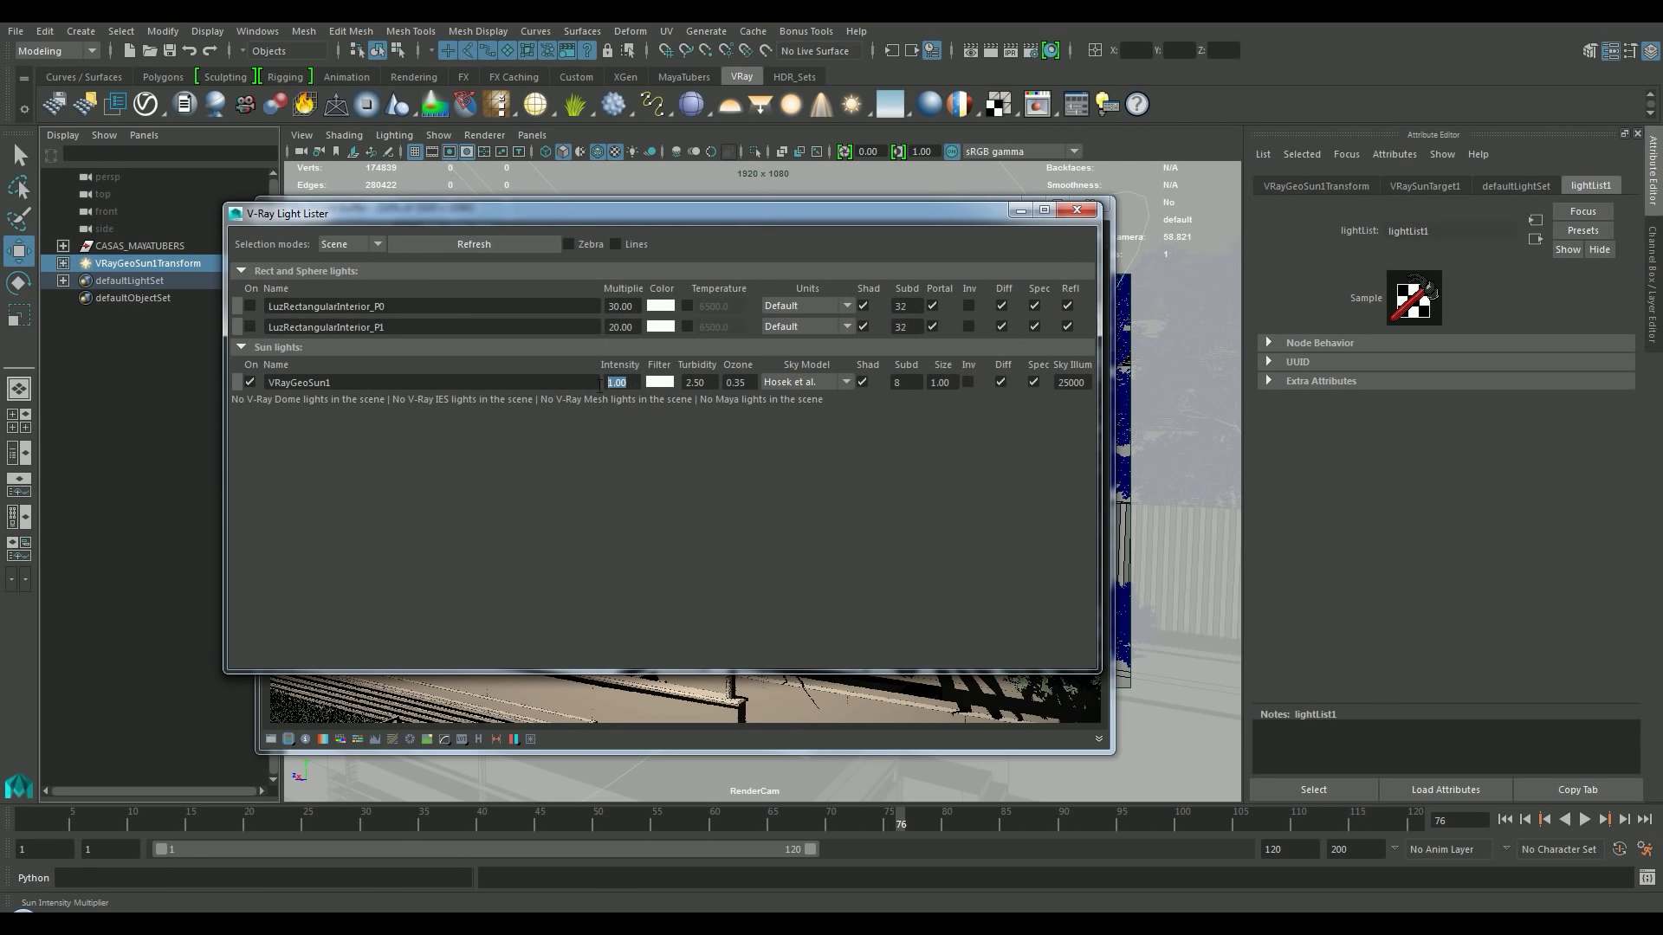
{"action": "type", "text": ".75"}
{"action": "left_click", "coordinate": [1077, 209]}
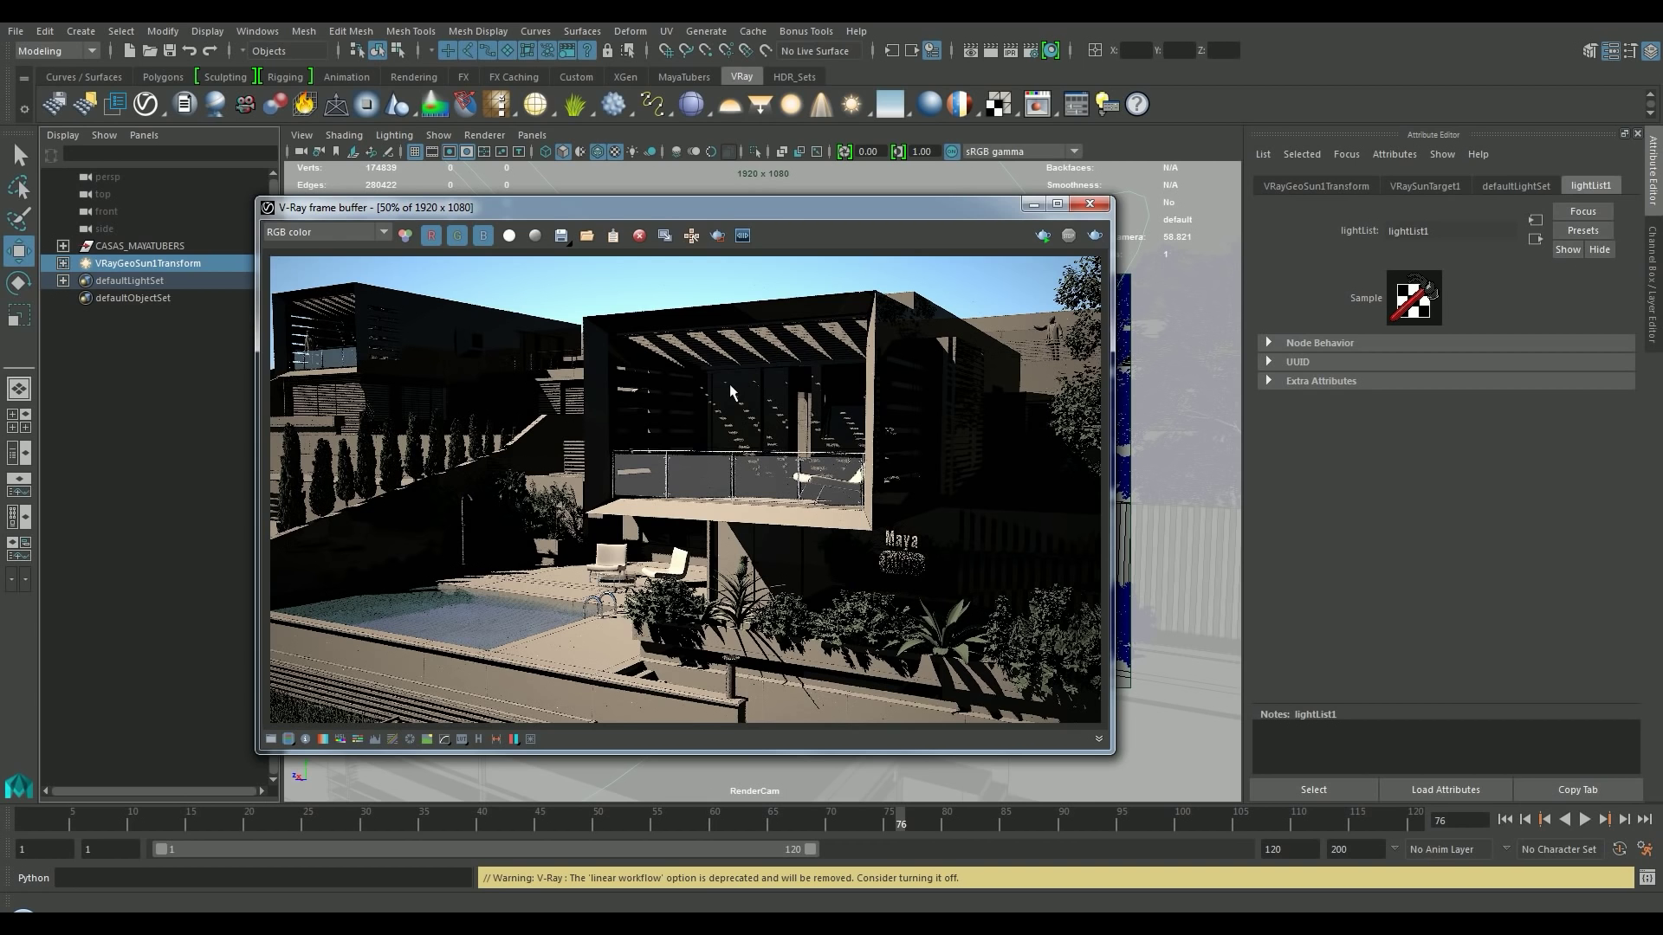
{"action": "left_click_drag", "start_coordinate": [761, 217], "coordinate": [827, 247]}
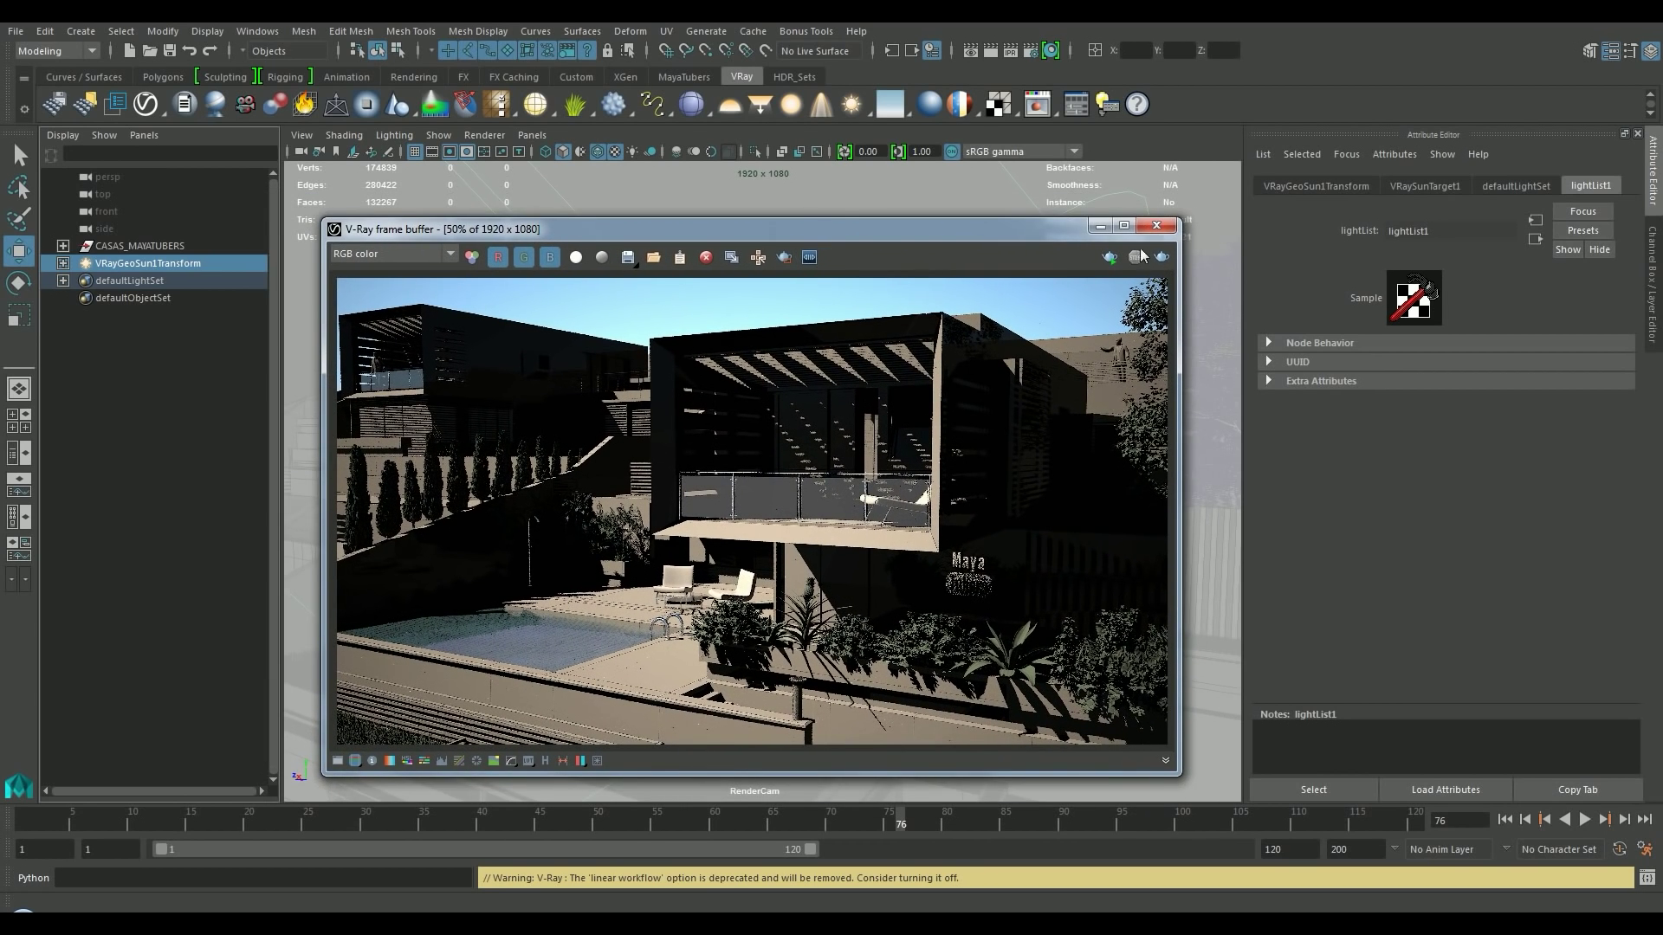
Turn on GI with brute force subdivs 64 and light cache subdivs 1256.
{"action": "left_click", "coordinate": [1156, 225]}
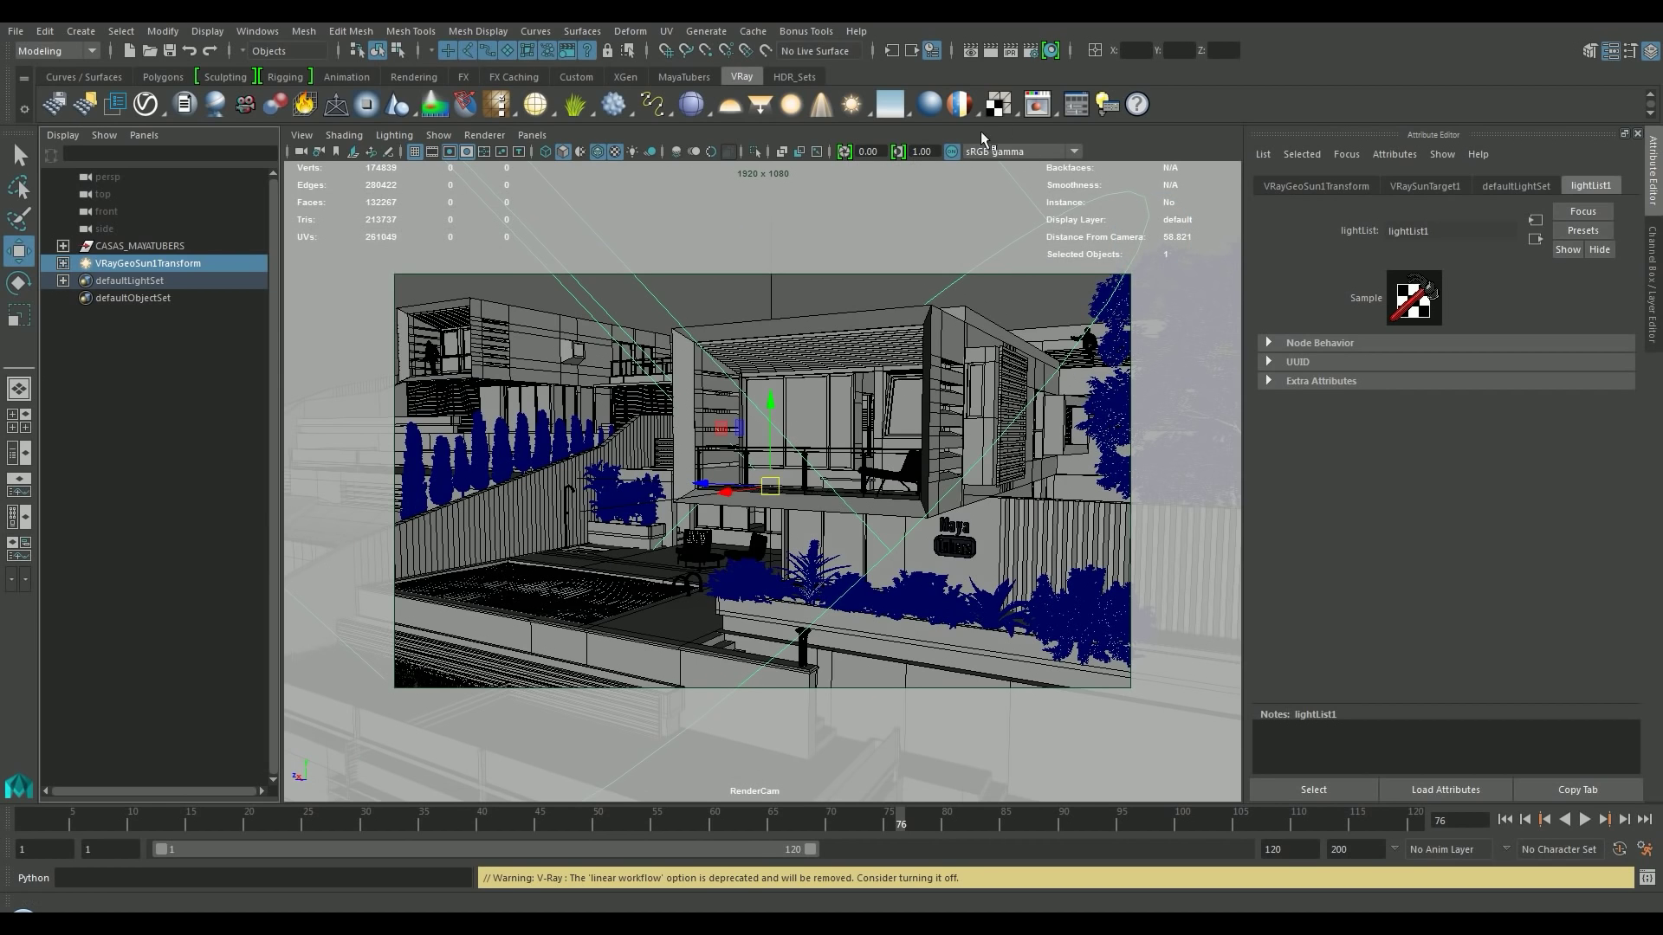
{"action": "left_click", "coordinate": [1029, 52]}
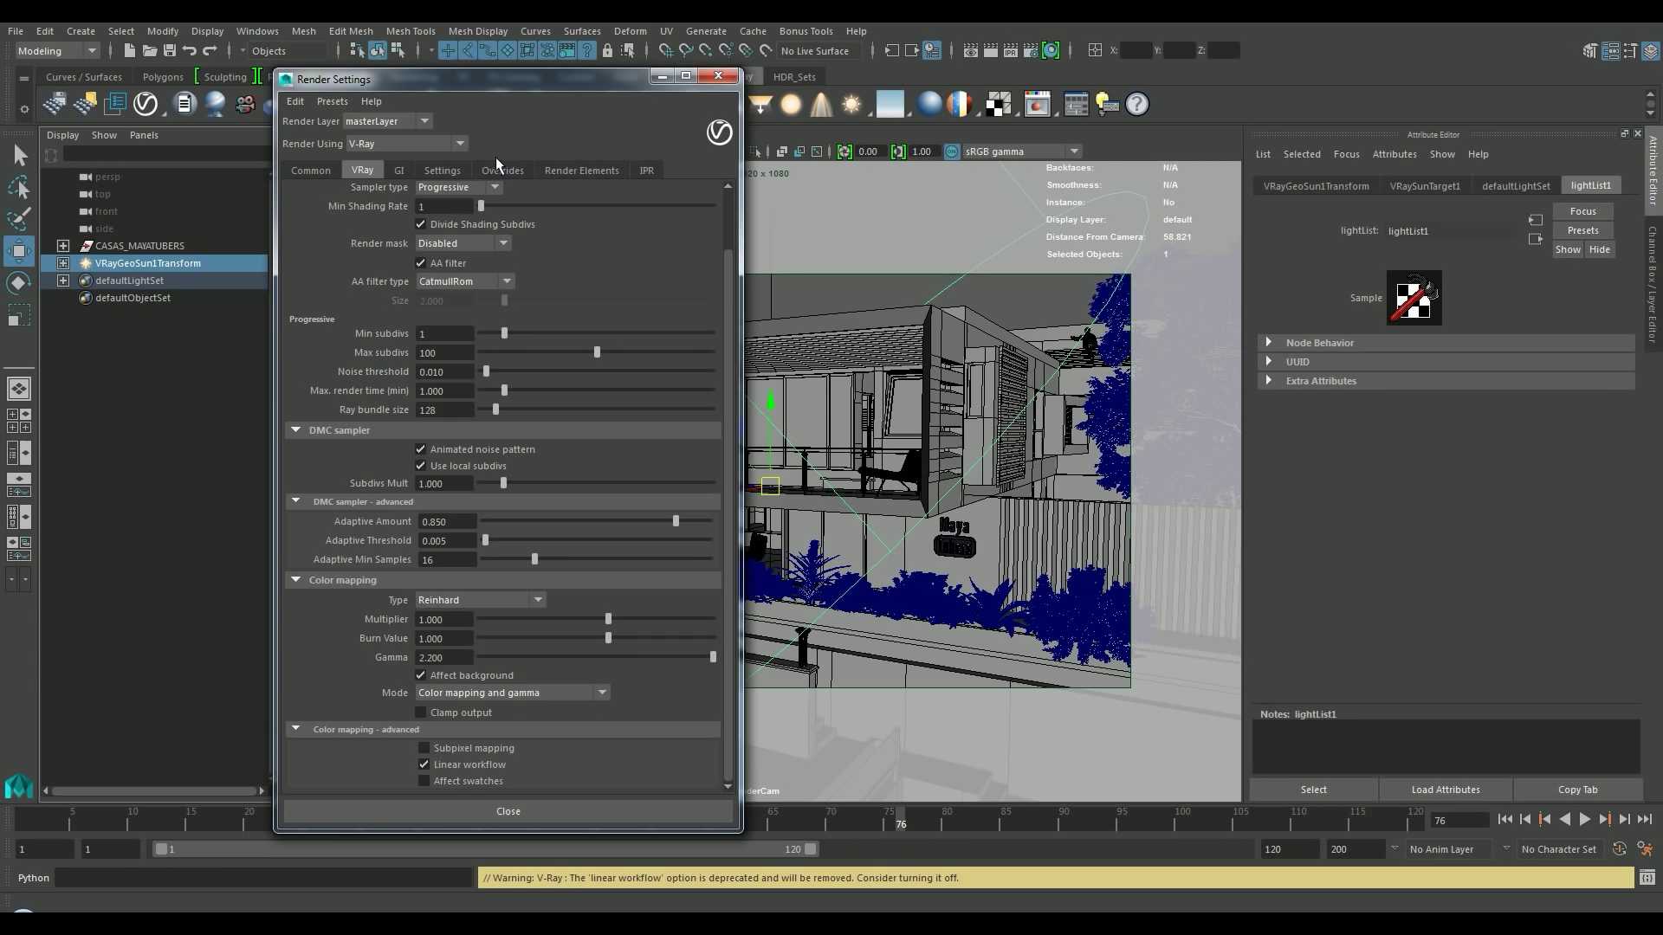
{"action": "left_click", "coordinate": [398, 170]}
{"action": "left_click", "coordinate": [435, 211]}
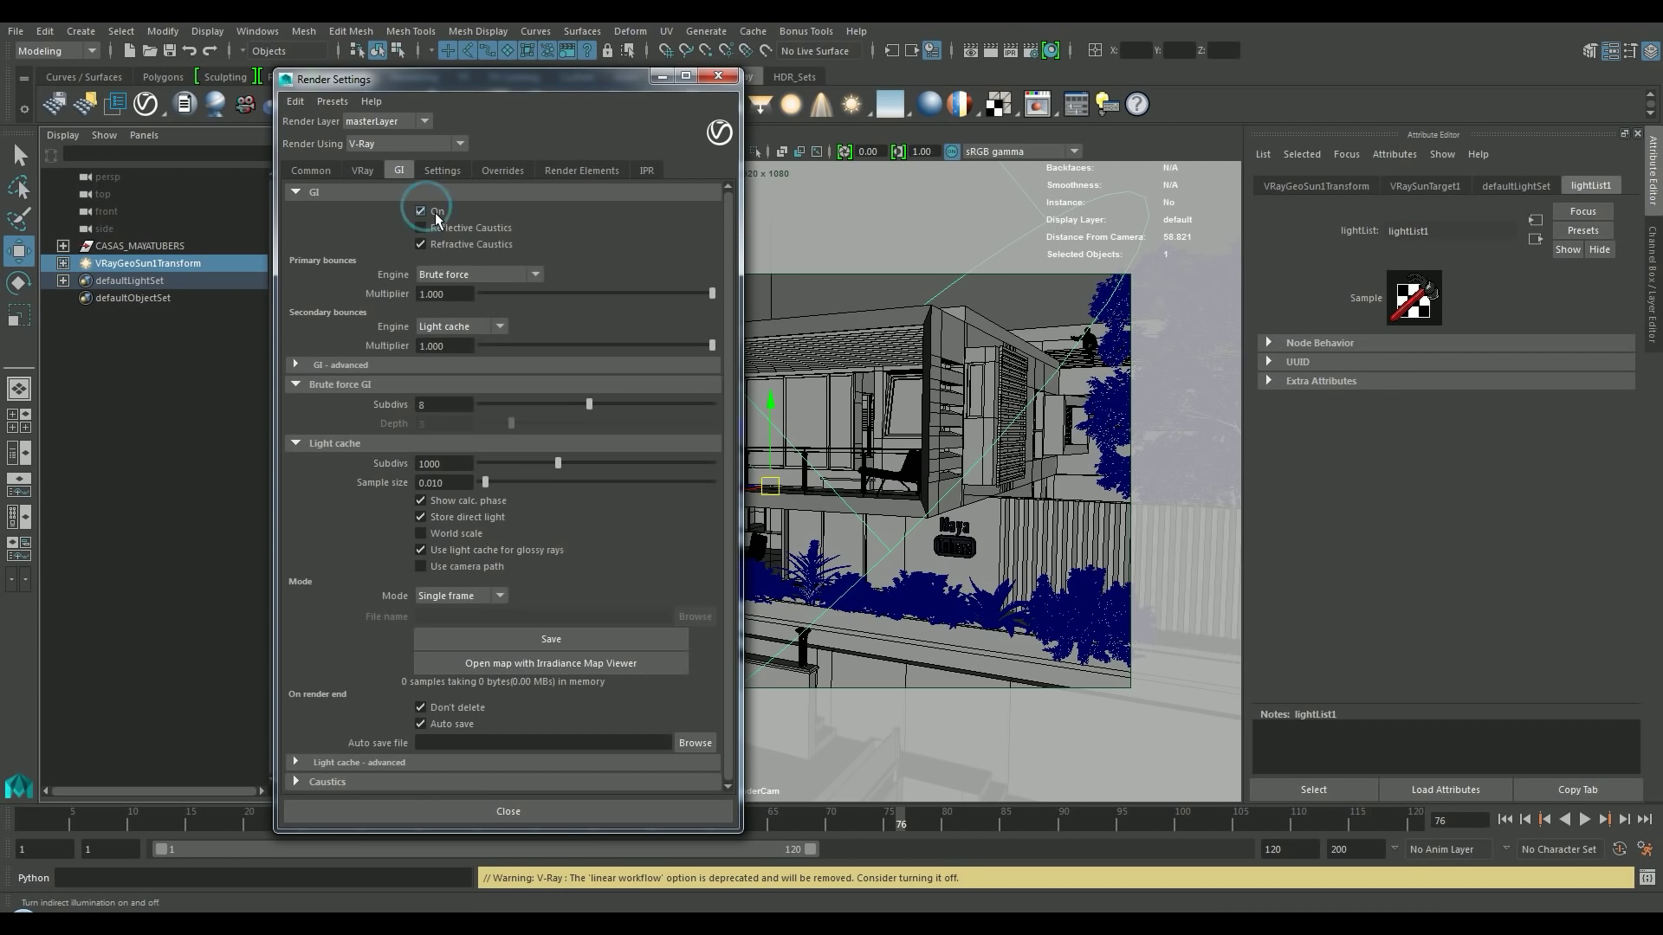
{"action": "left_click", "coordinate": [433, 404]}
{"action": "type", "text": "64"}
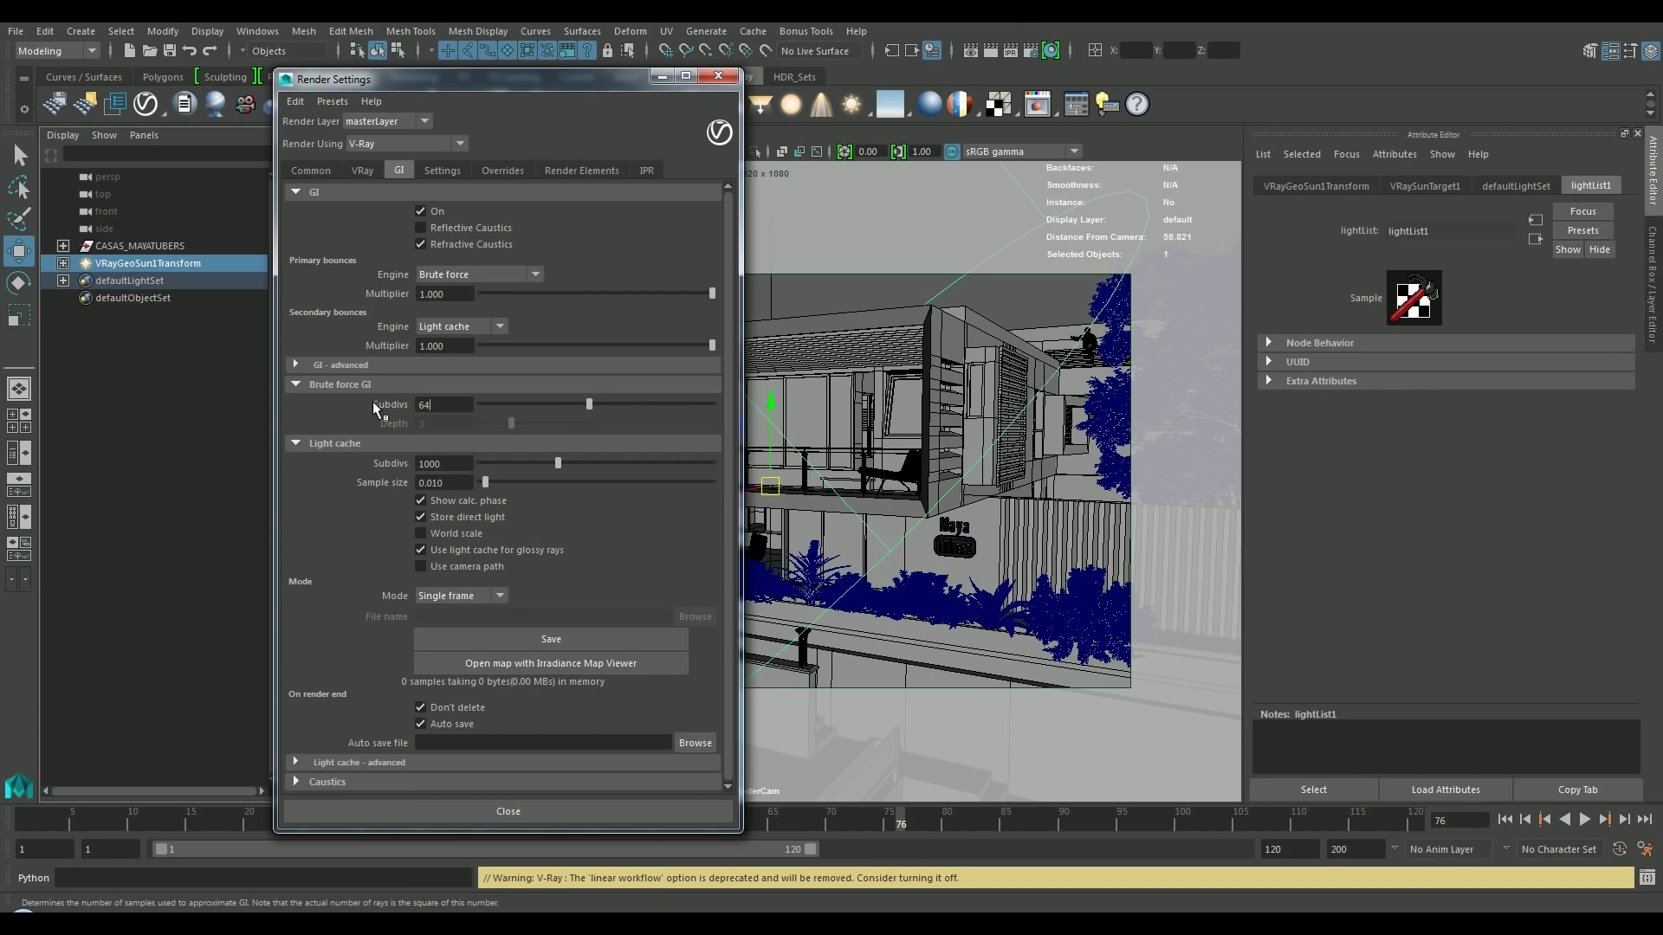
{"action": "key", "text": "Return"}
{"action": "key", "text": "Tab"}
{"action": "type", "text": "125"}
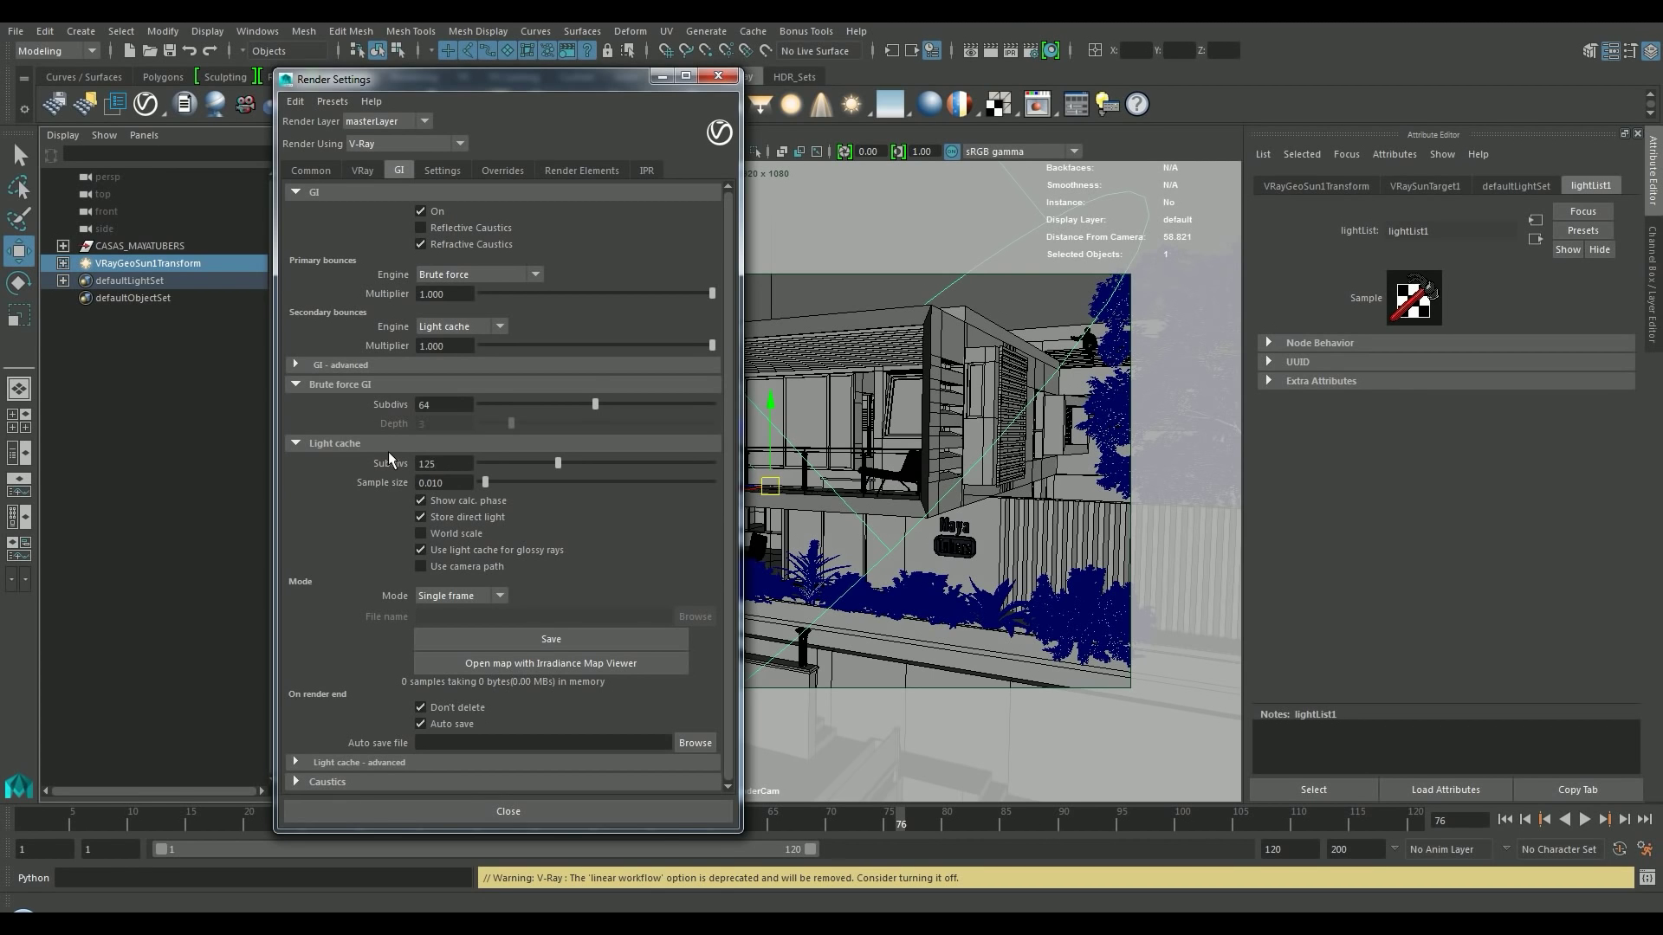
{"action": "type", "text": "6"}
{"action": "key", "text": "Return"}
In GI - advanced, enable Ambient Occlusion with 32 subdivs.
{"action": "scroll", "coordinate": [502, 522], "scroll_direction": "down", "scroll_amount": 1}
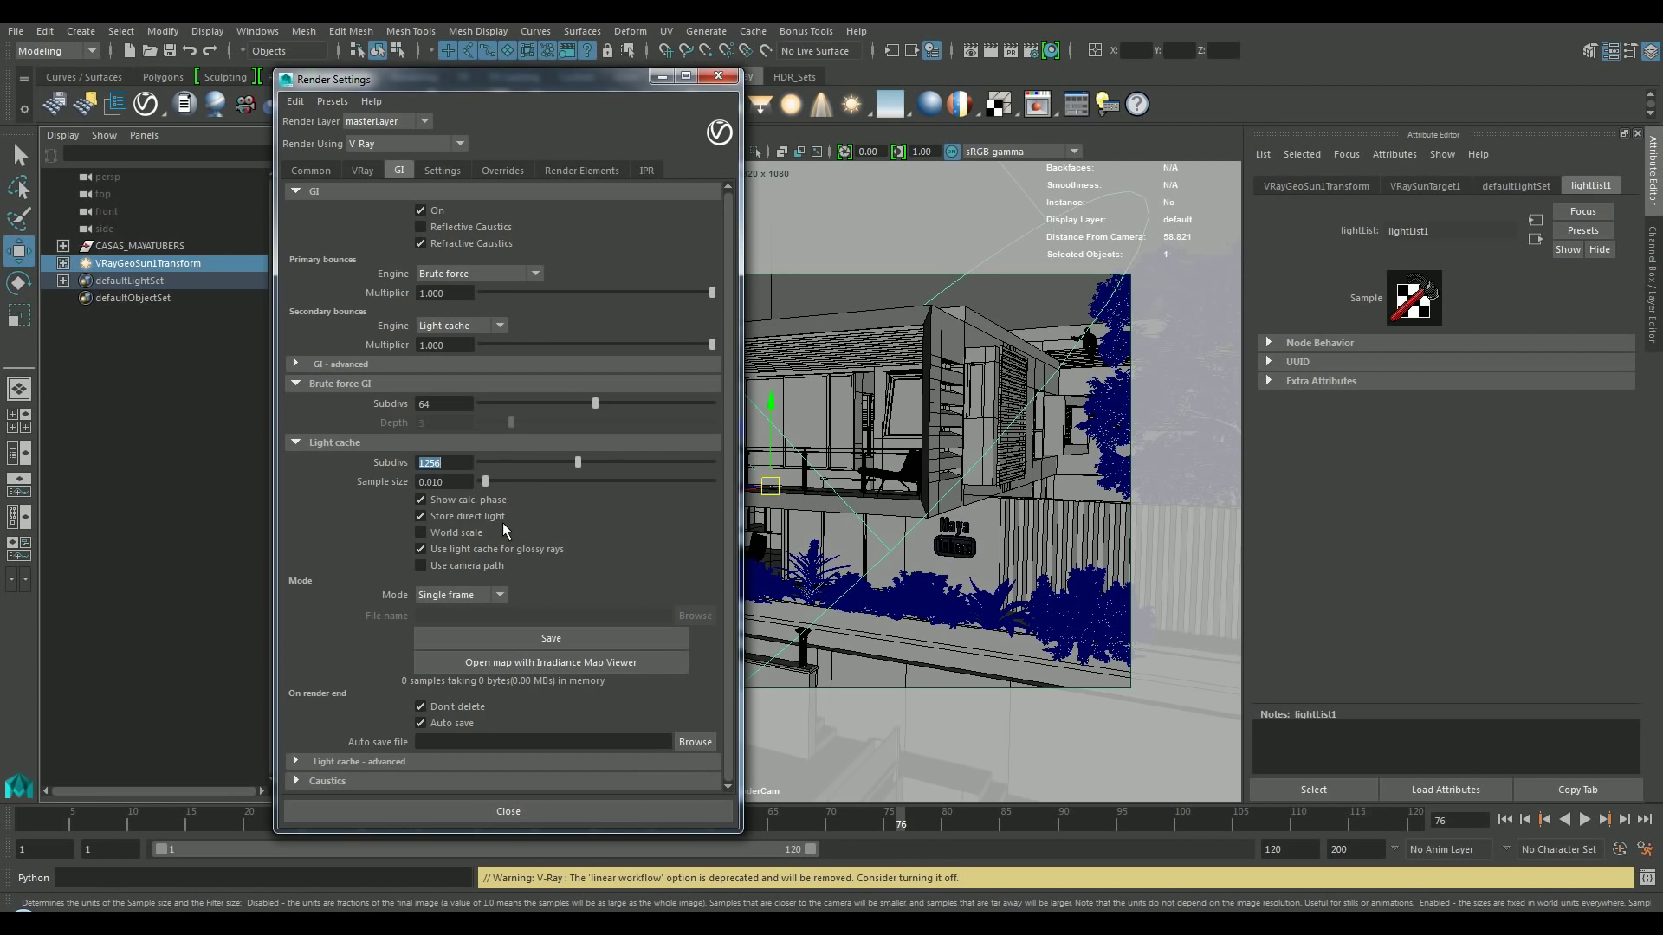
{"action": "left_click", "coordinate": [577, 518]}
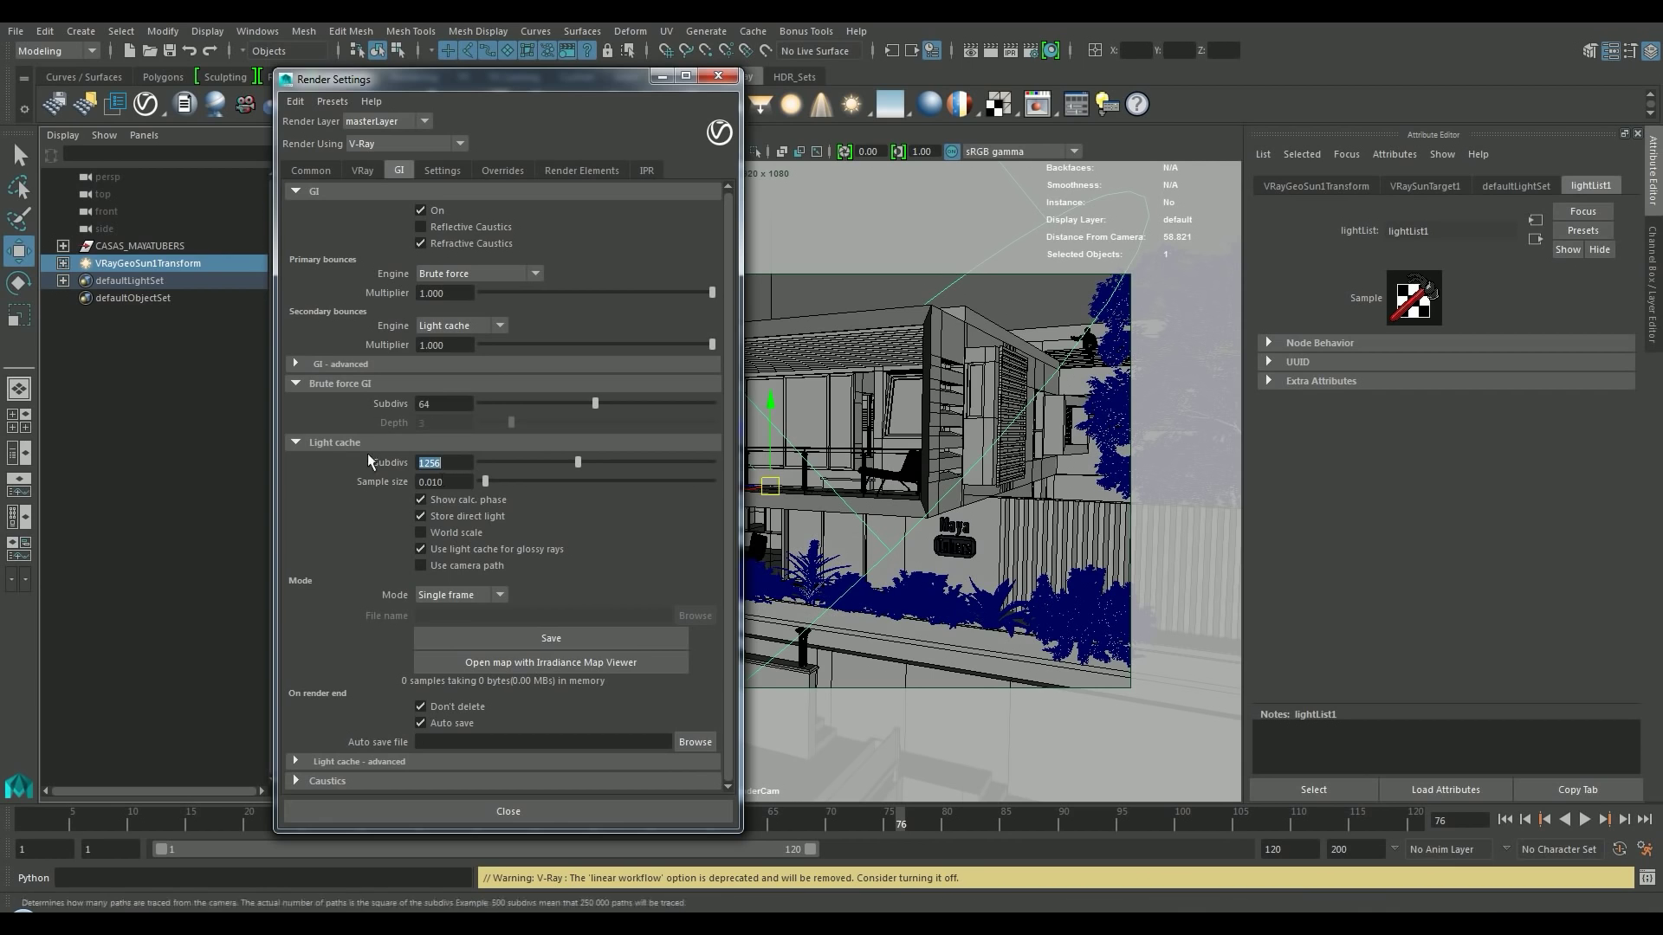
{"action": "left_click", "coordinate": [296, 364]}
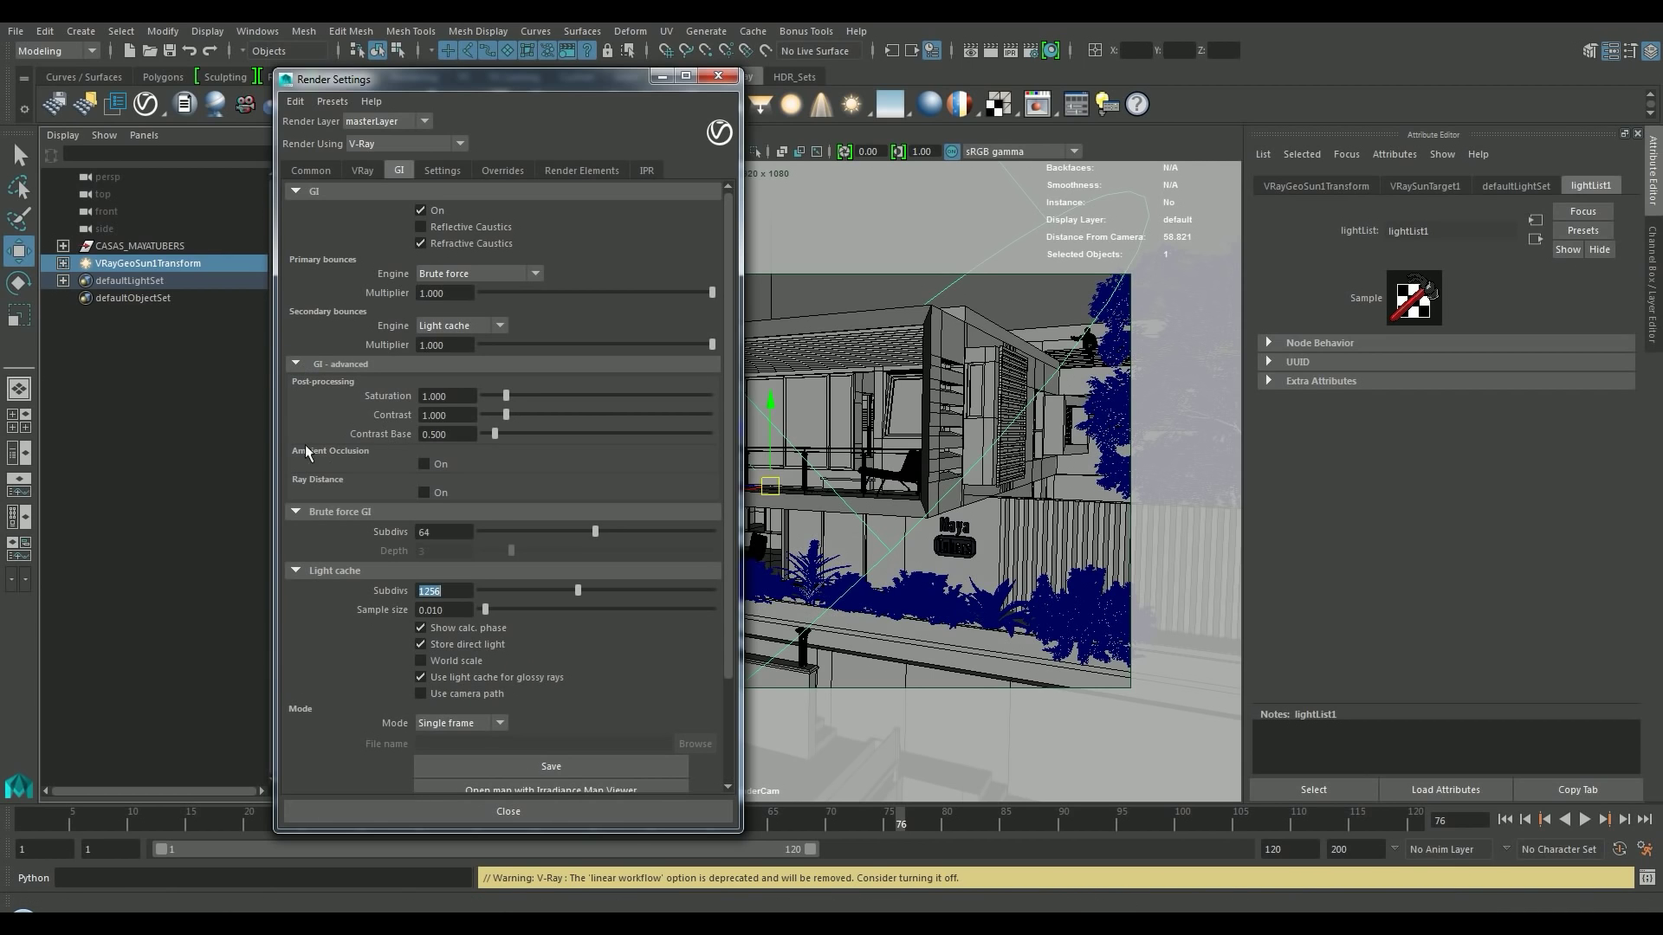
{"action": "left_click", "coordinate": [423, 465]}
{"action": "left_click", "coordinate": [442, 481]}
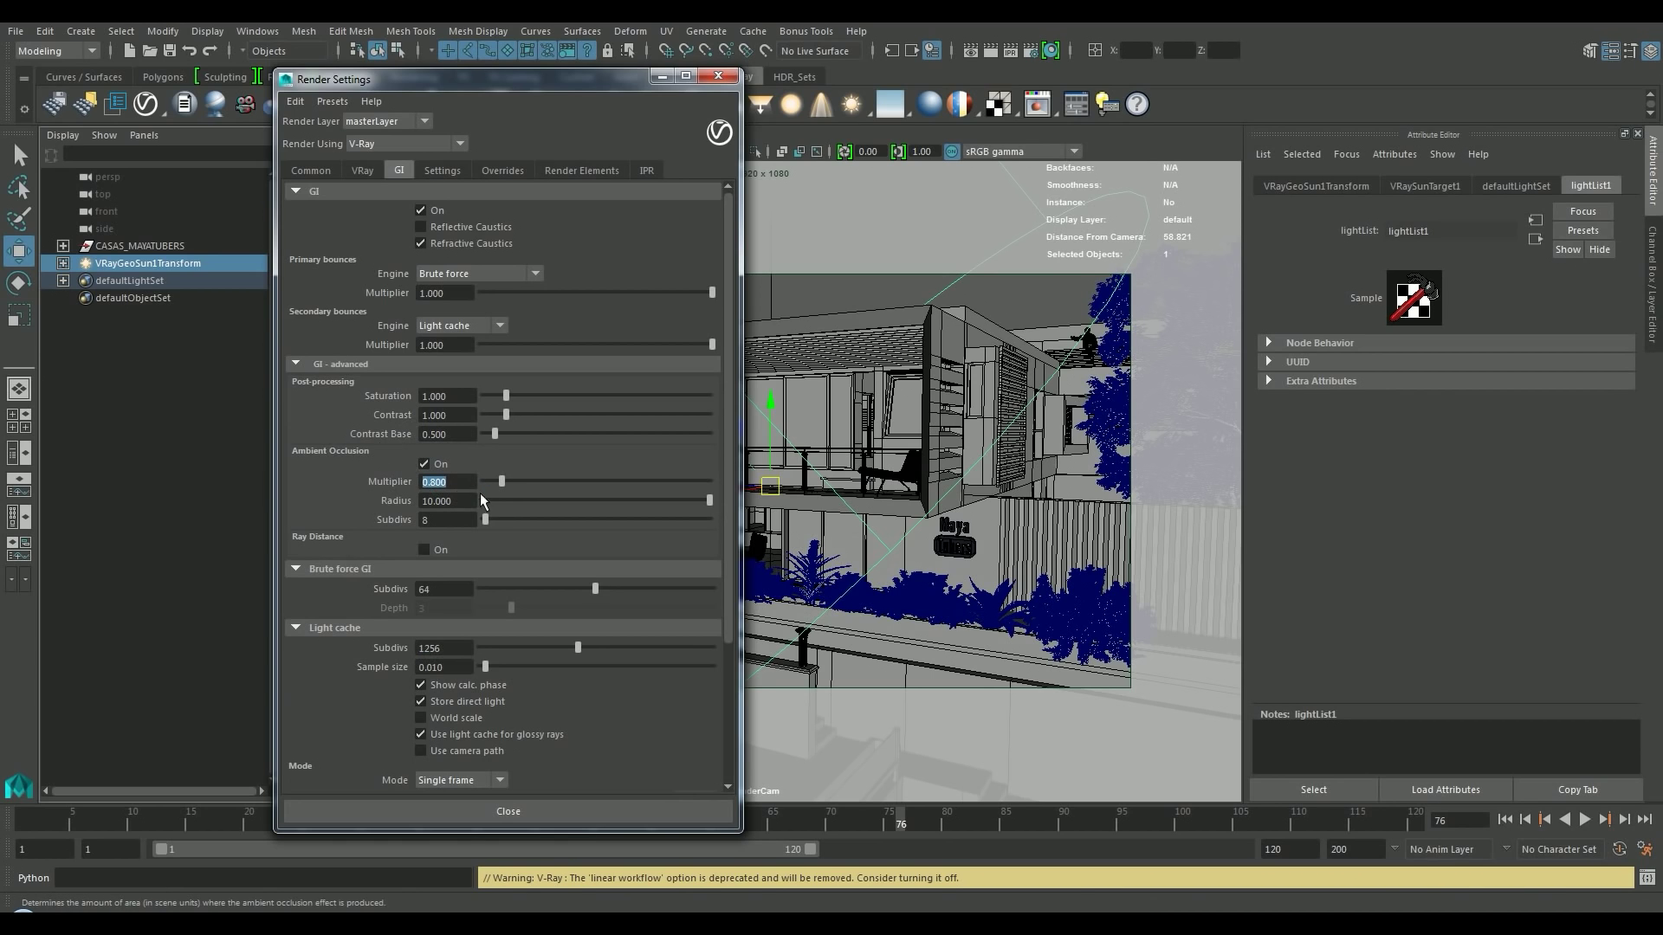
{"action": "left_click", "coordinate": [459, 500]}
{"action": "key", "text": "Tab"}
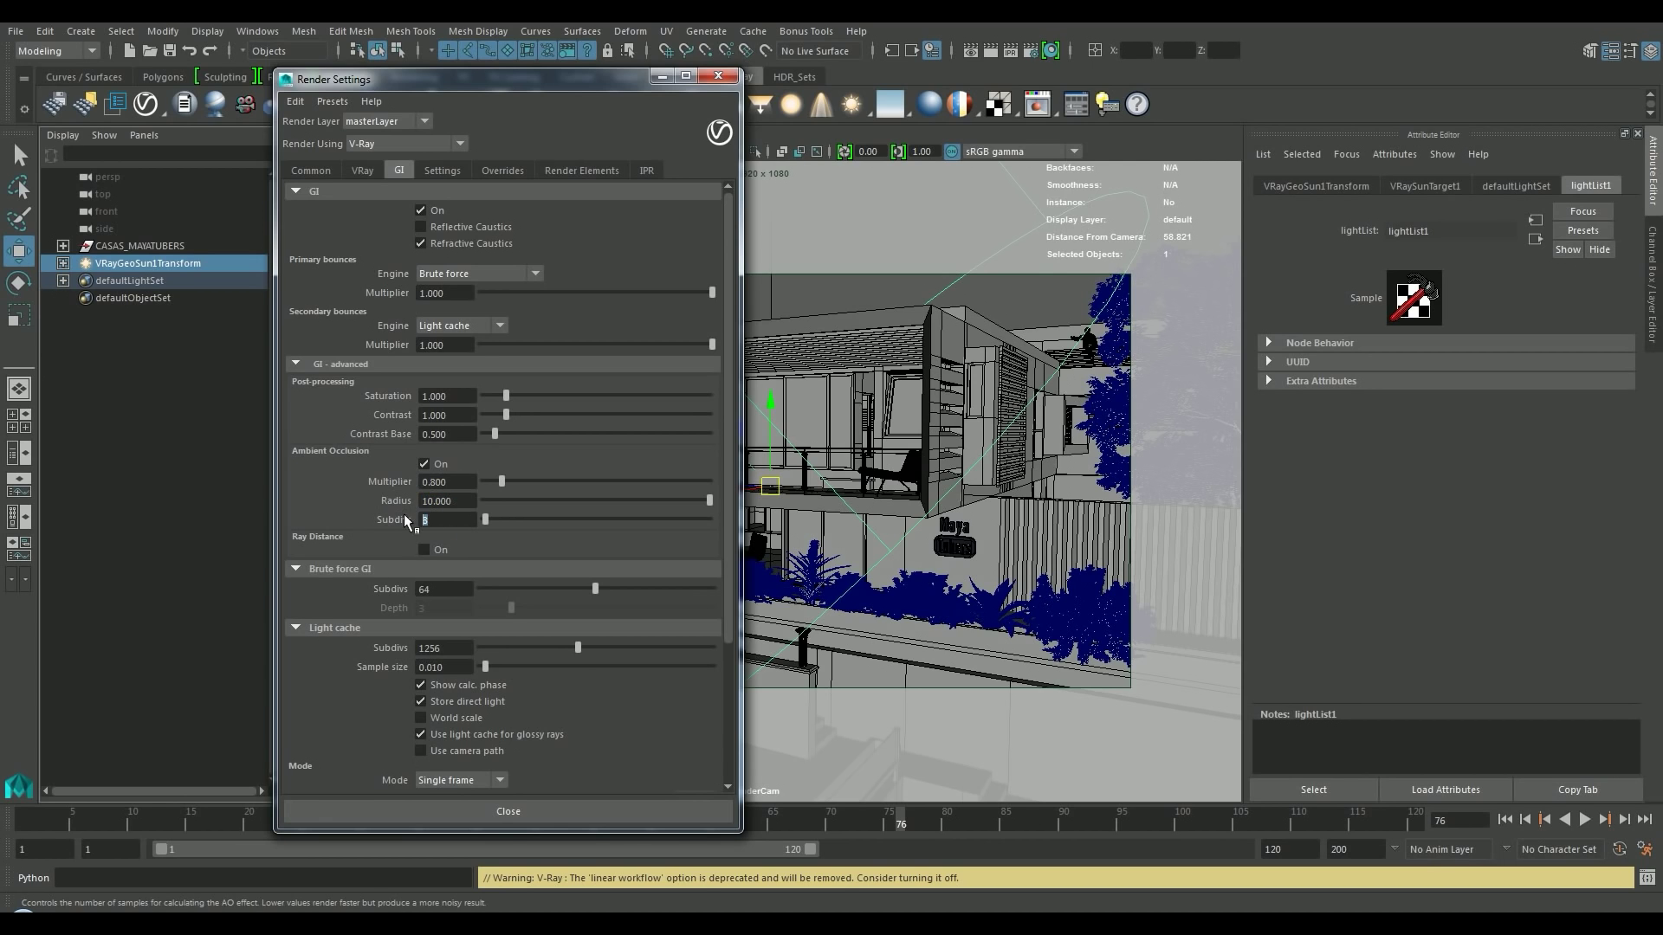
{"action": "type", "text": "32"}
{"action": "key", "text": "Return"}
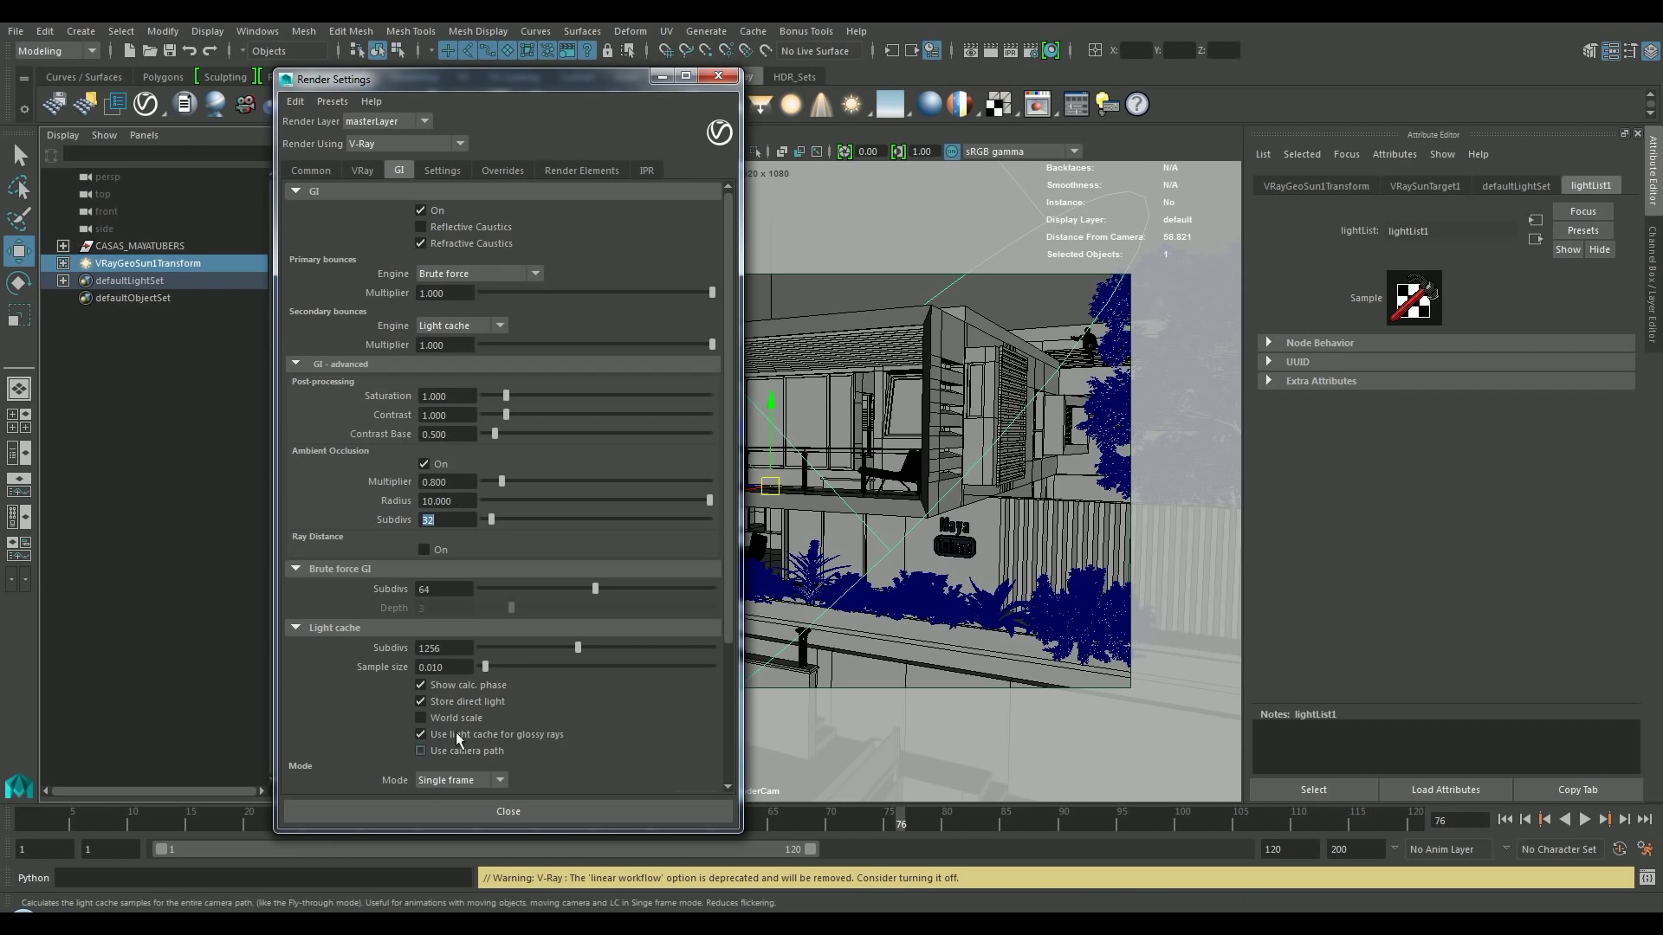
In Light cache - advanced, set Prefilter samples to 10.
{"action": "scroll", "coordinate": [523, 596], "scroll_direction": "down", "scroll_amount": 5}
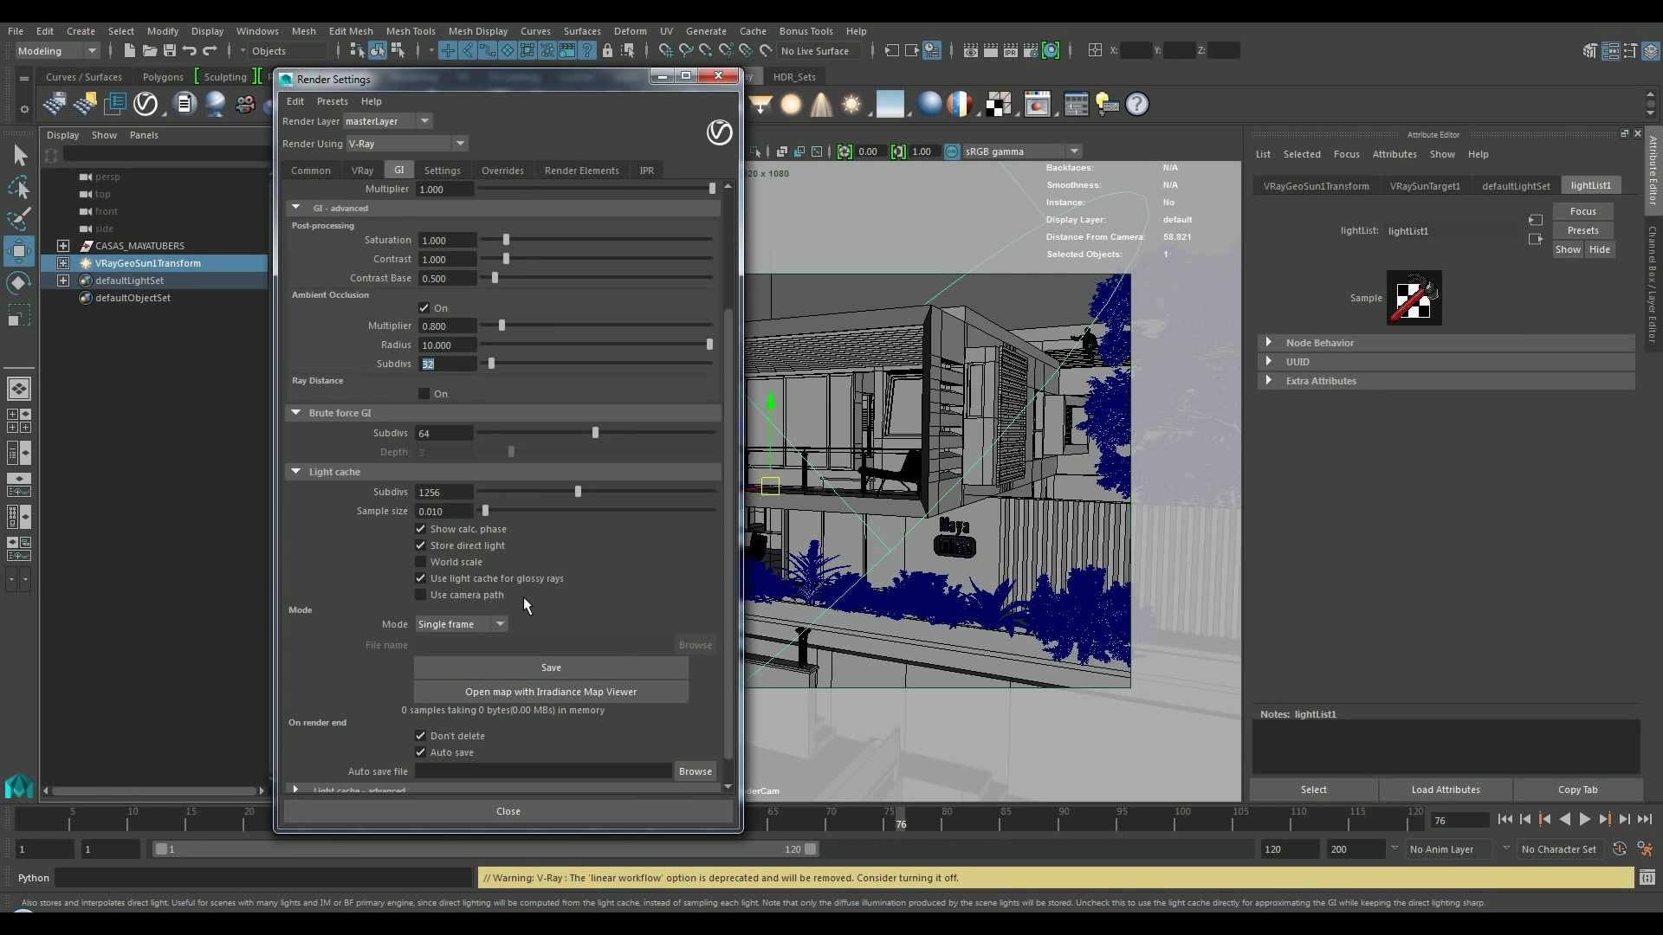
{"action": "scroll", "coordinate": [523, 596], "scroll_direction": "down", "scroll_amount": 1}
{"action": "left_click", "coordinate": [334, 761]}
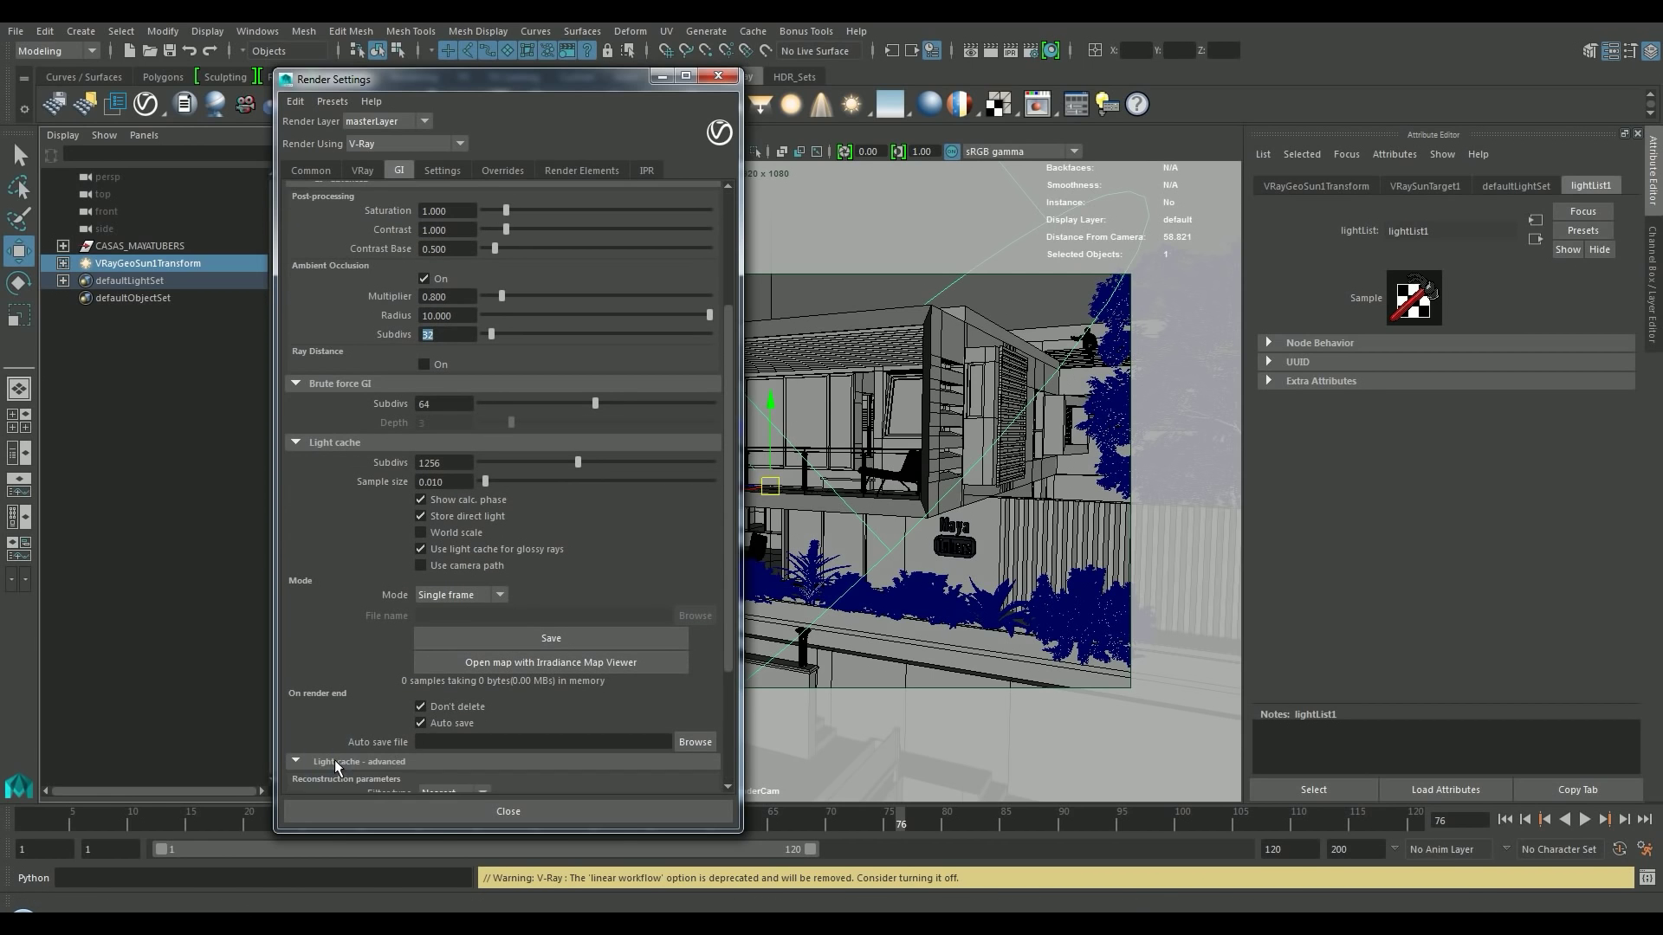
{"action": "scroll", "coordinate": [484, 695], "scroll_direction": "down", "scroll_amount": 5}
{"action": "left_click", "coordinate": [463, 648]}
{"action": "type", "text": "10"}
{"action": "key", "text": "Return"}
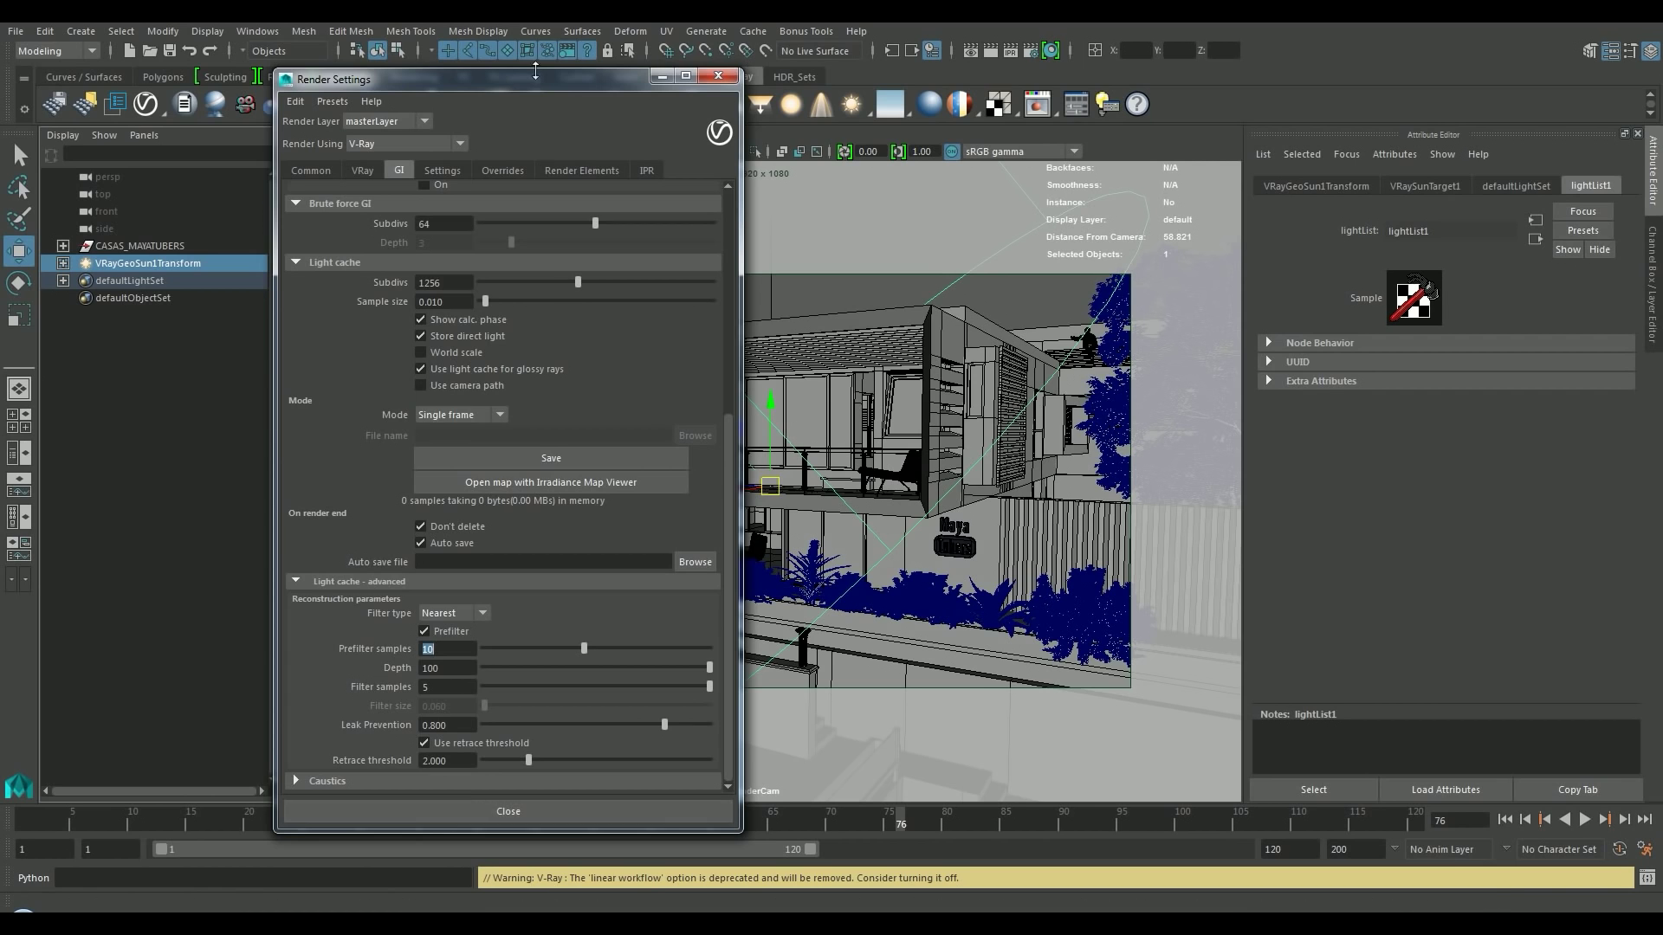
{"action": "left_click", "coordinate": [452, 169]}
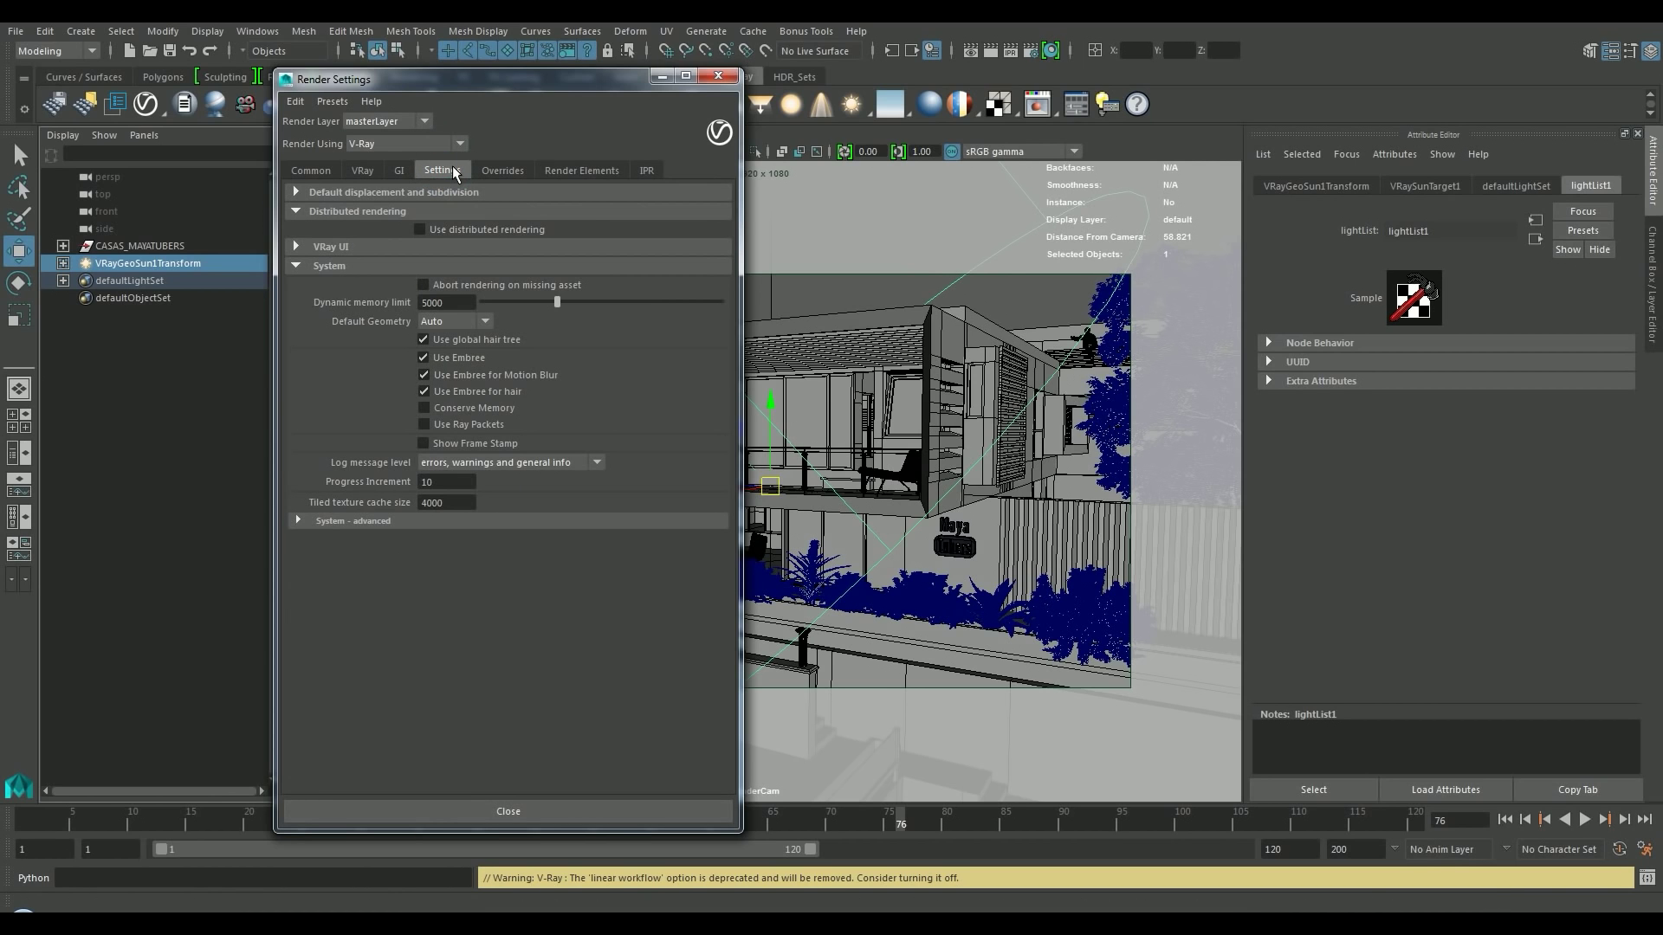
Start a V-Ray render, stop it early with Esc, and zoom in to inspect the noise.
{"action": "left_click", "coordinate": [400, 170]}
{"action": "left_click", "coordinate": [713, 79]}
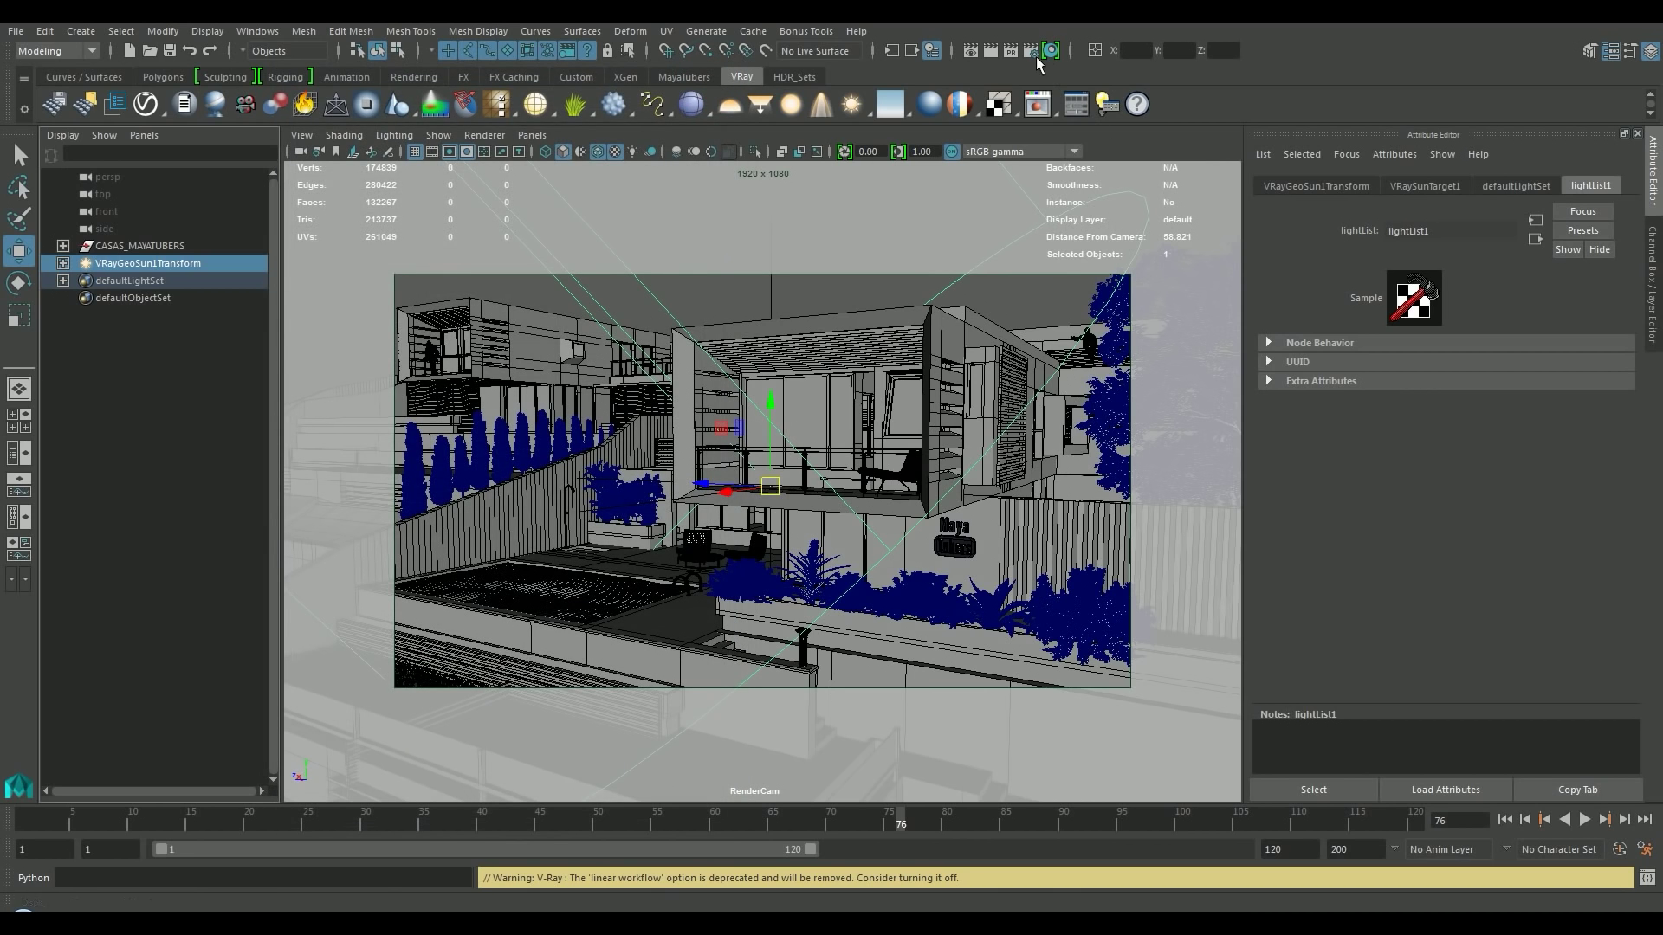
{"action": "left_click", "coordinate": [991, 51]}
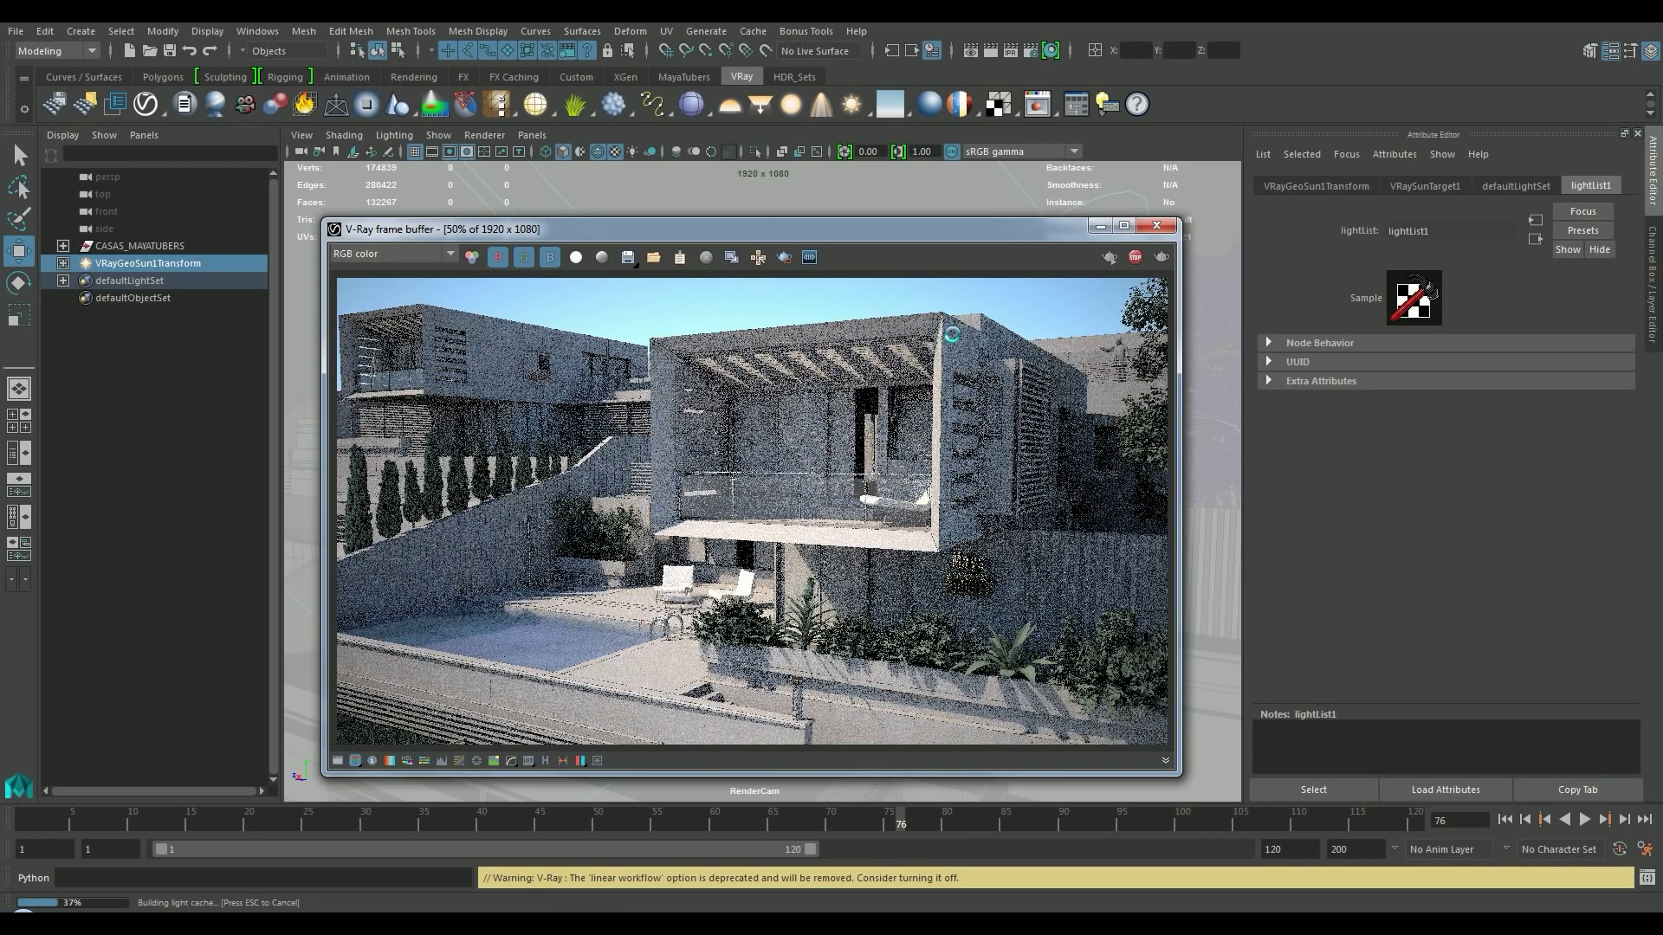
{"action": "key", "text": "Escape"}
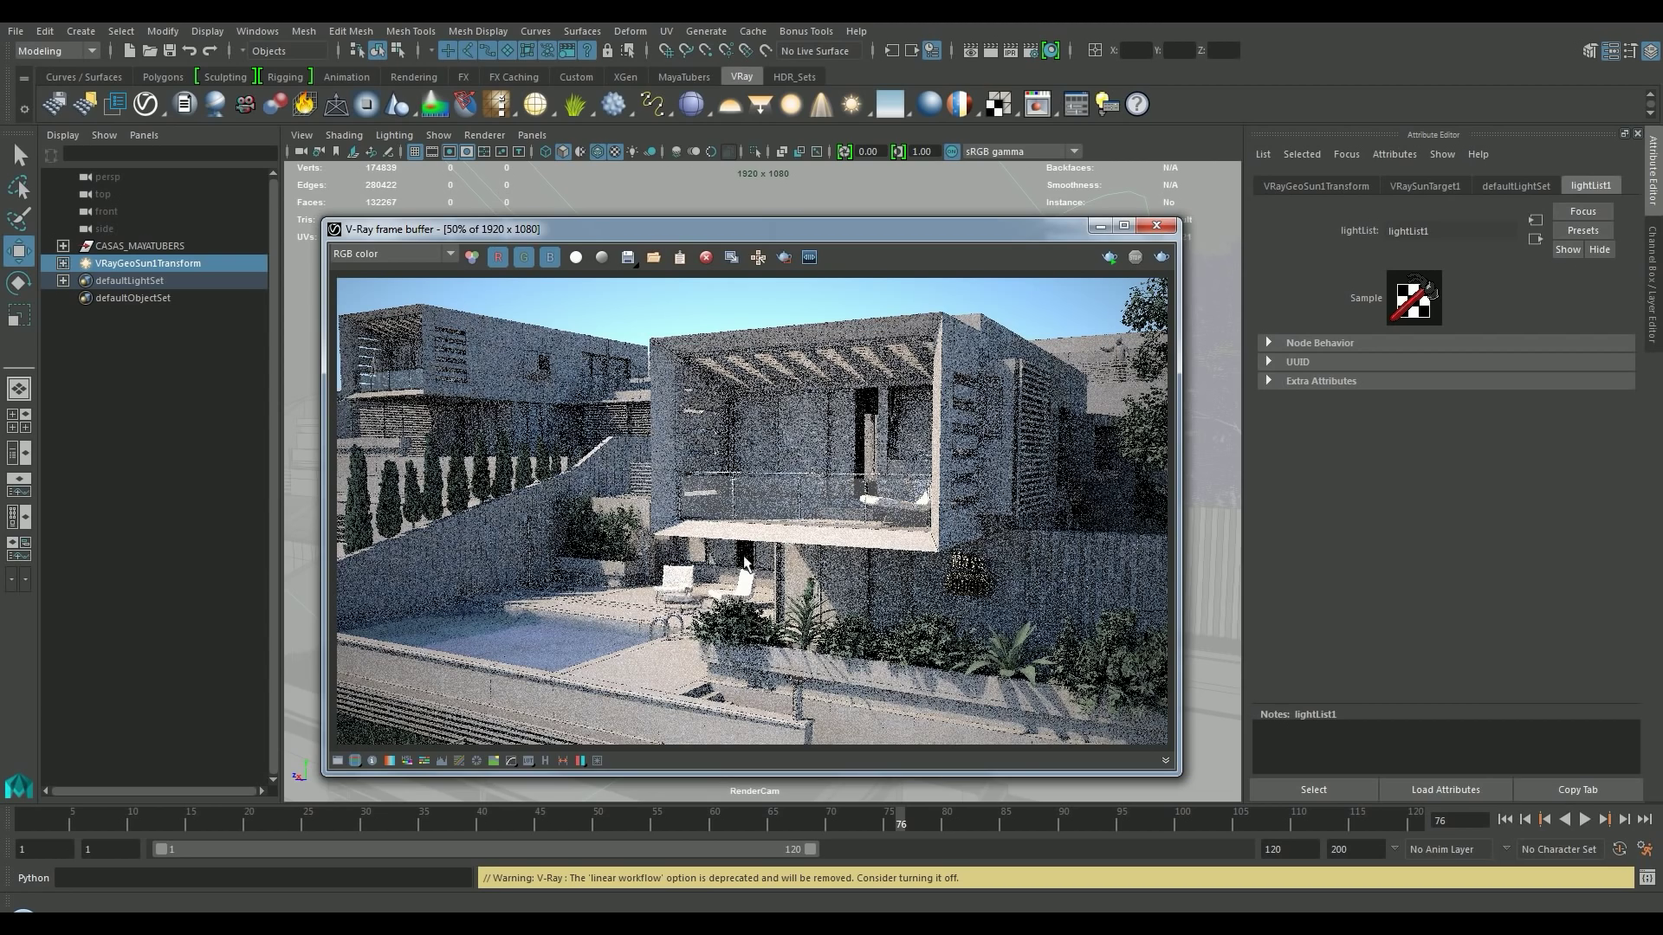
{"action": "double_click", "coordinate": [876, 431]}
{"action": "scroll", "coordinate": [883, 438], "scroll_direction": "down", "scroll_amount": 1}
Hide polygons in the viewport and switch on LuzRectangularInterior_P0 and P1 in the Light Lister.
{"action": "left_click", "coordinate": [1100, 226]}
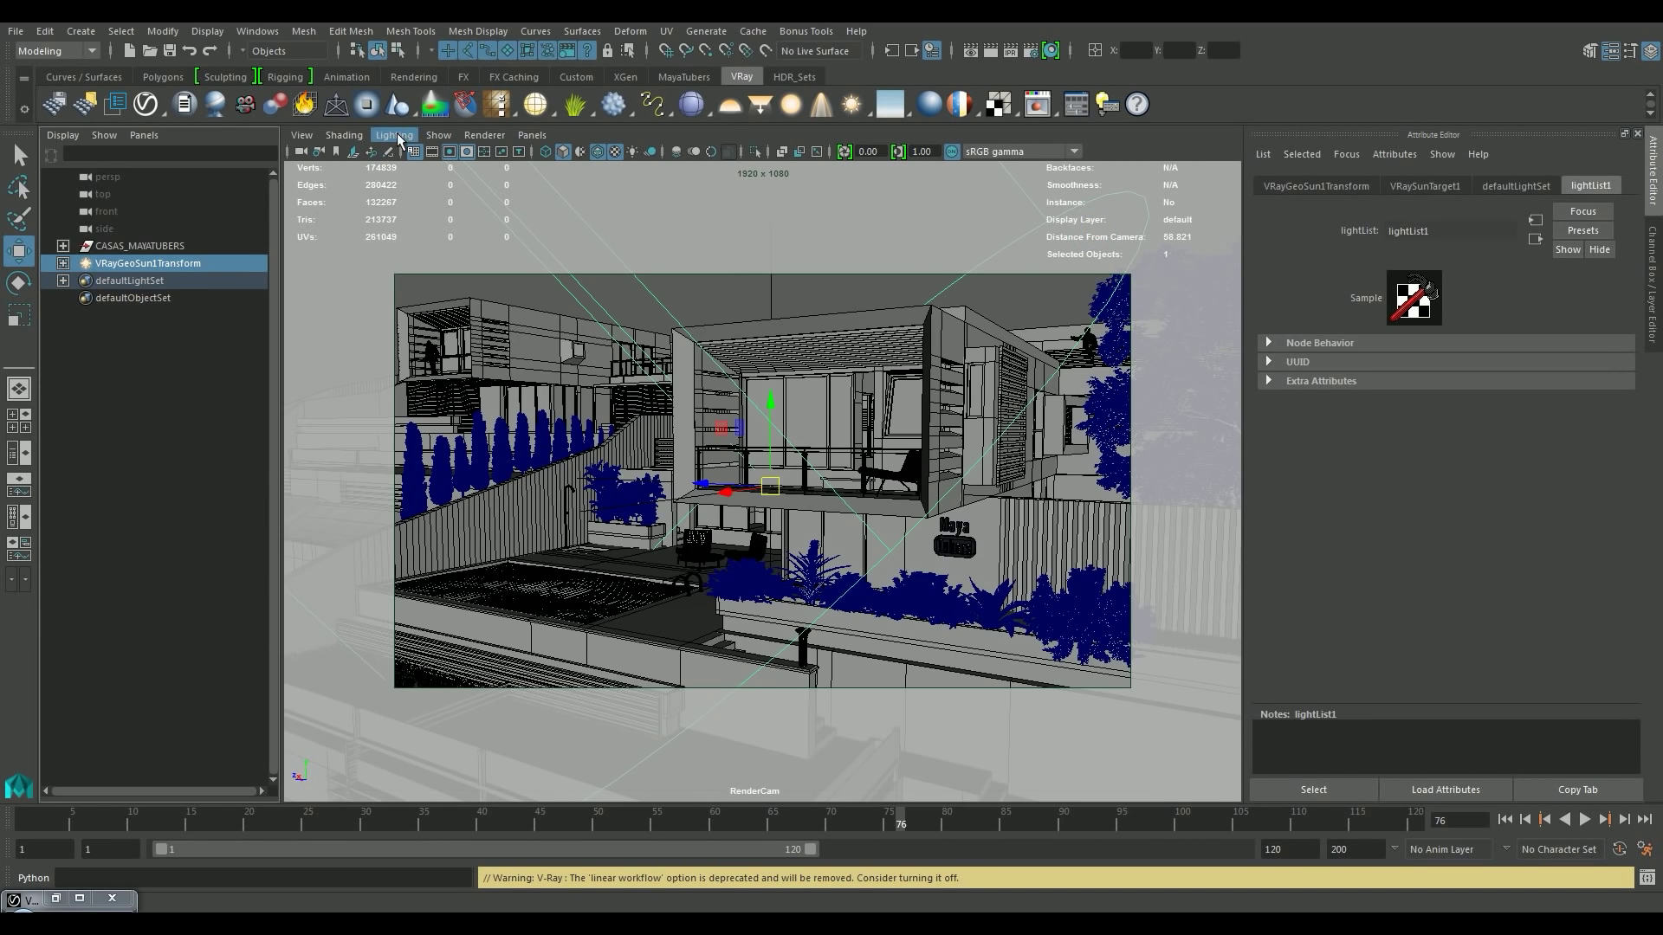
{"action": "left_click", "coordinate": [439, 135]}
{"action": "left_click", "coordinate": [488, 296]}
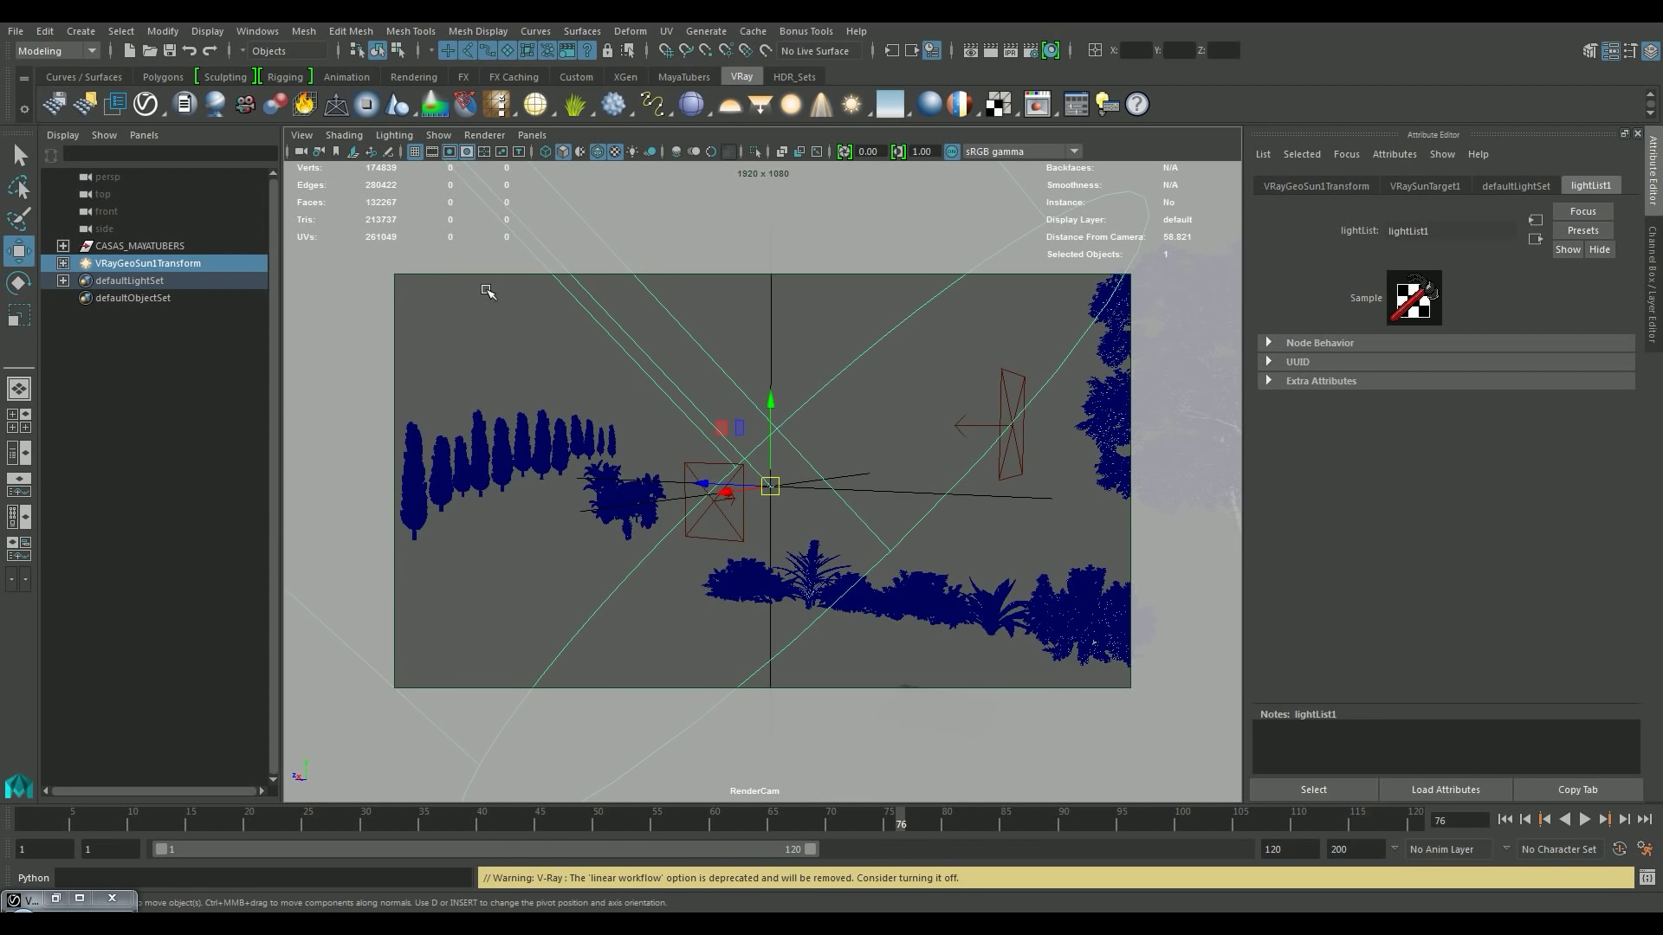
{"action": "left_click", "coordinate": [987, 378]}
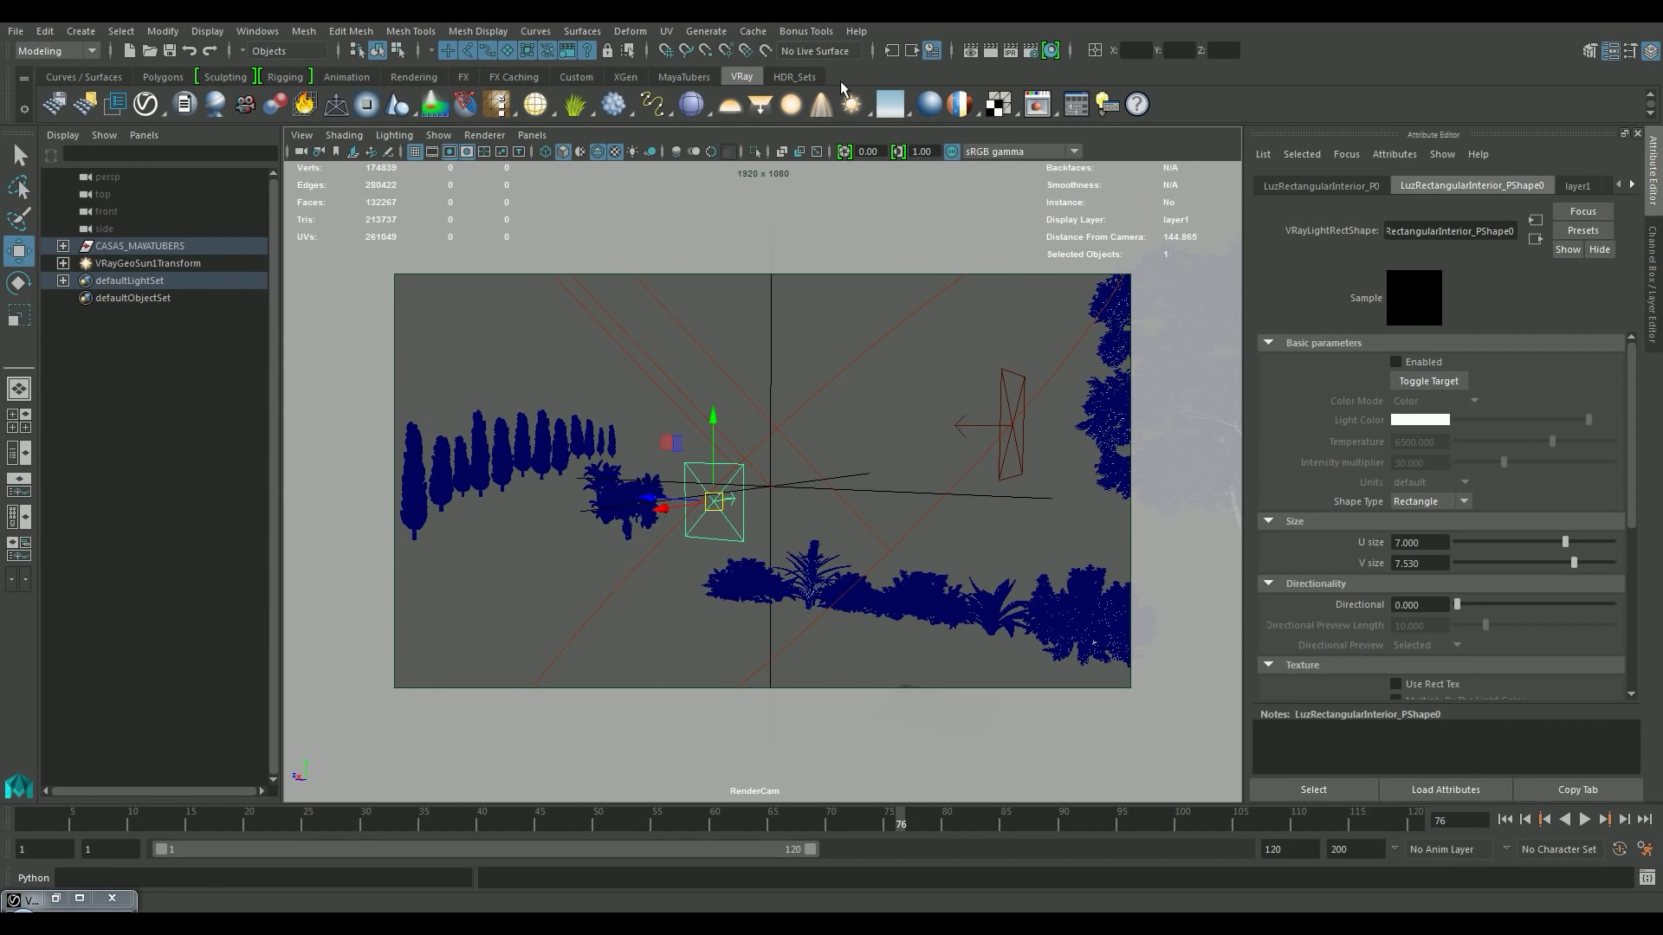
{"action": "left_click", "coordinate": [1075, 103]}
{"action": "left_click", "coordinate": [250, 306]}
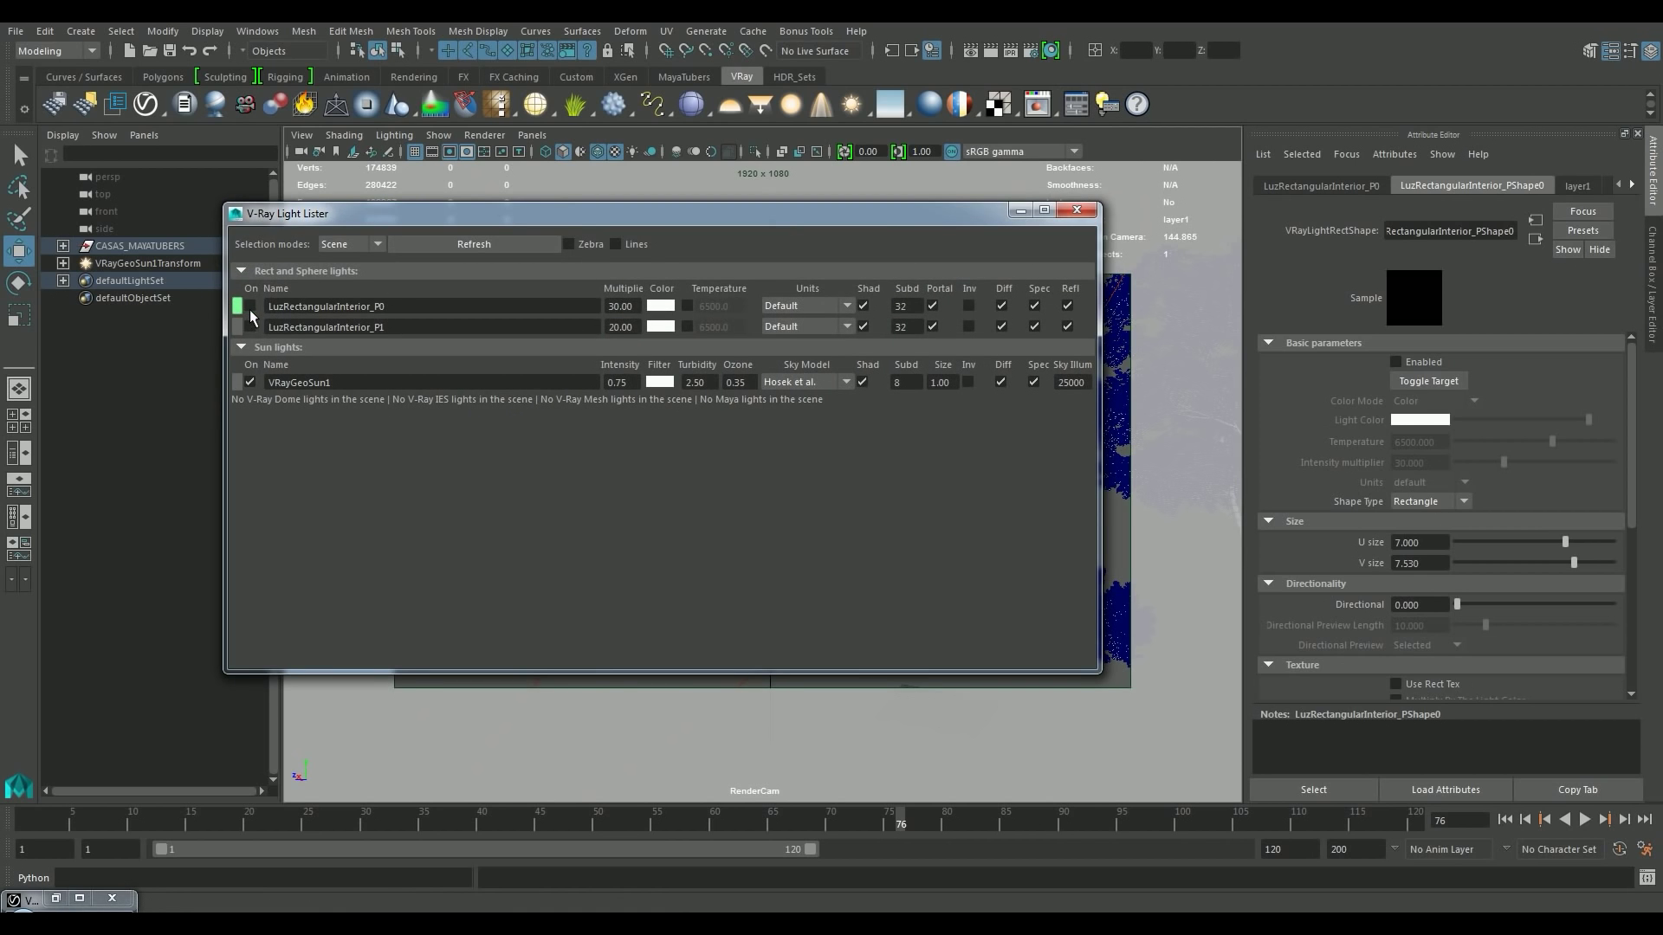
{"action": "left_click", "coordinate": [250, 327]}
{"action": "left_click_drag", "start_coordinate": [677, 217], "coordinate": [655, 245]}
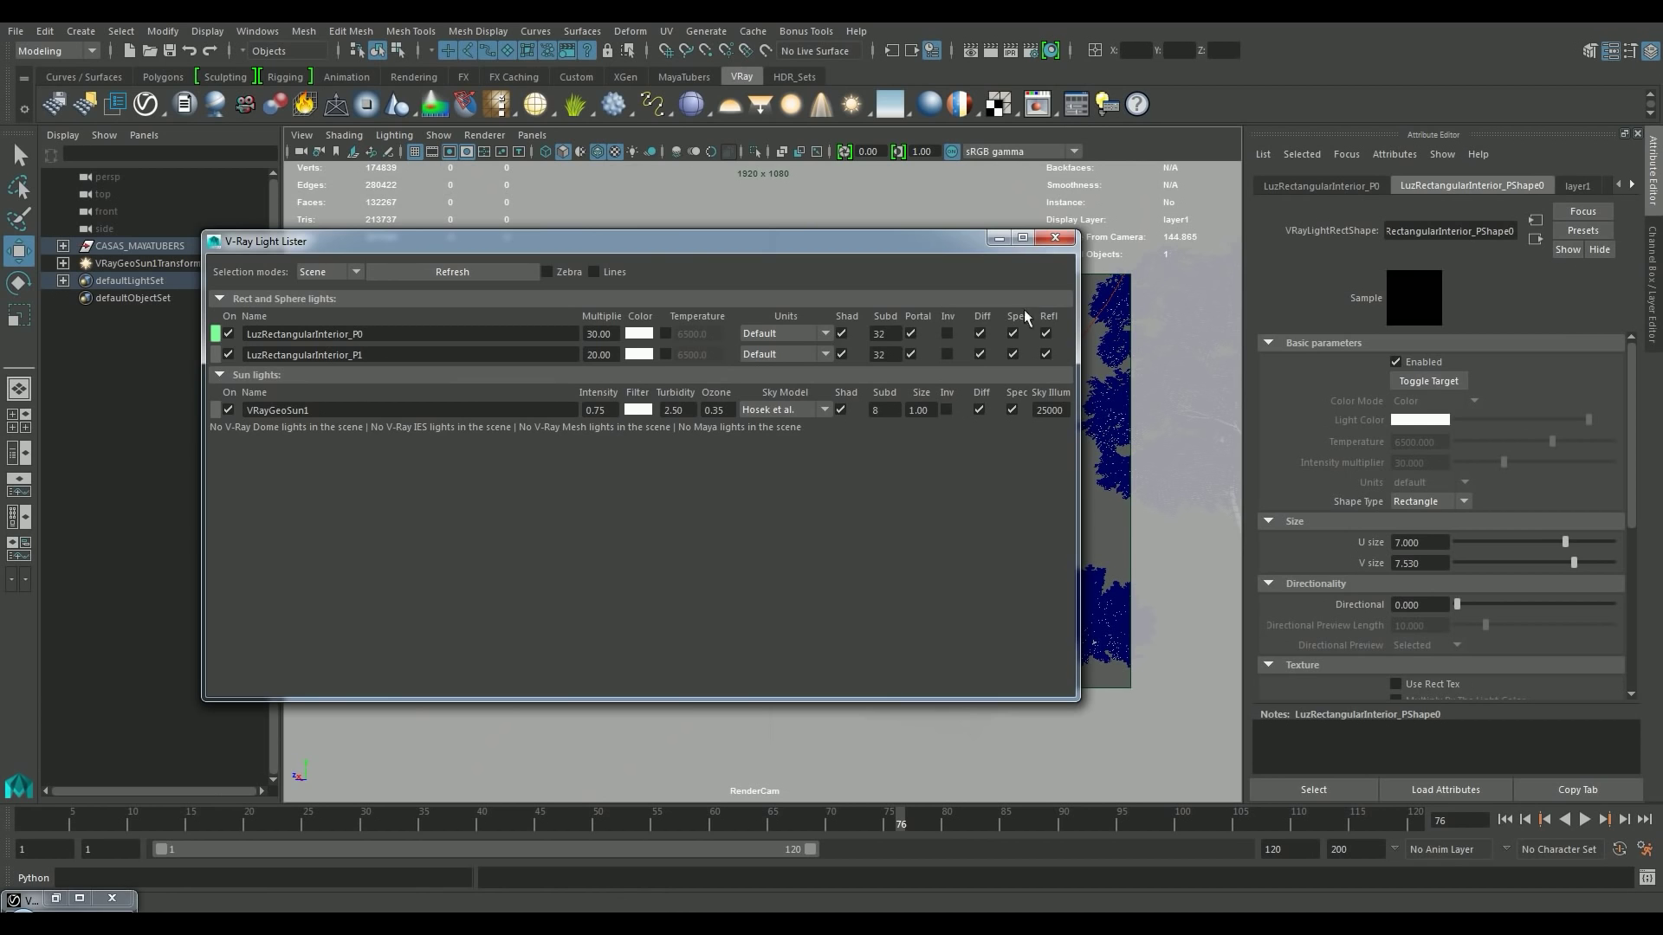
{"action": "left_click", "coordinate": [1055, 238]}
Select the second interior rectangle light and inspect its skylight portal options.
{"action": "left_click", "coordinate": [996, 407]}
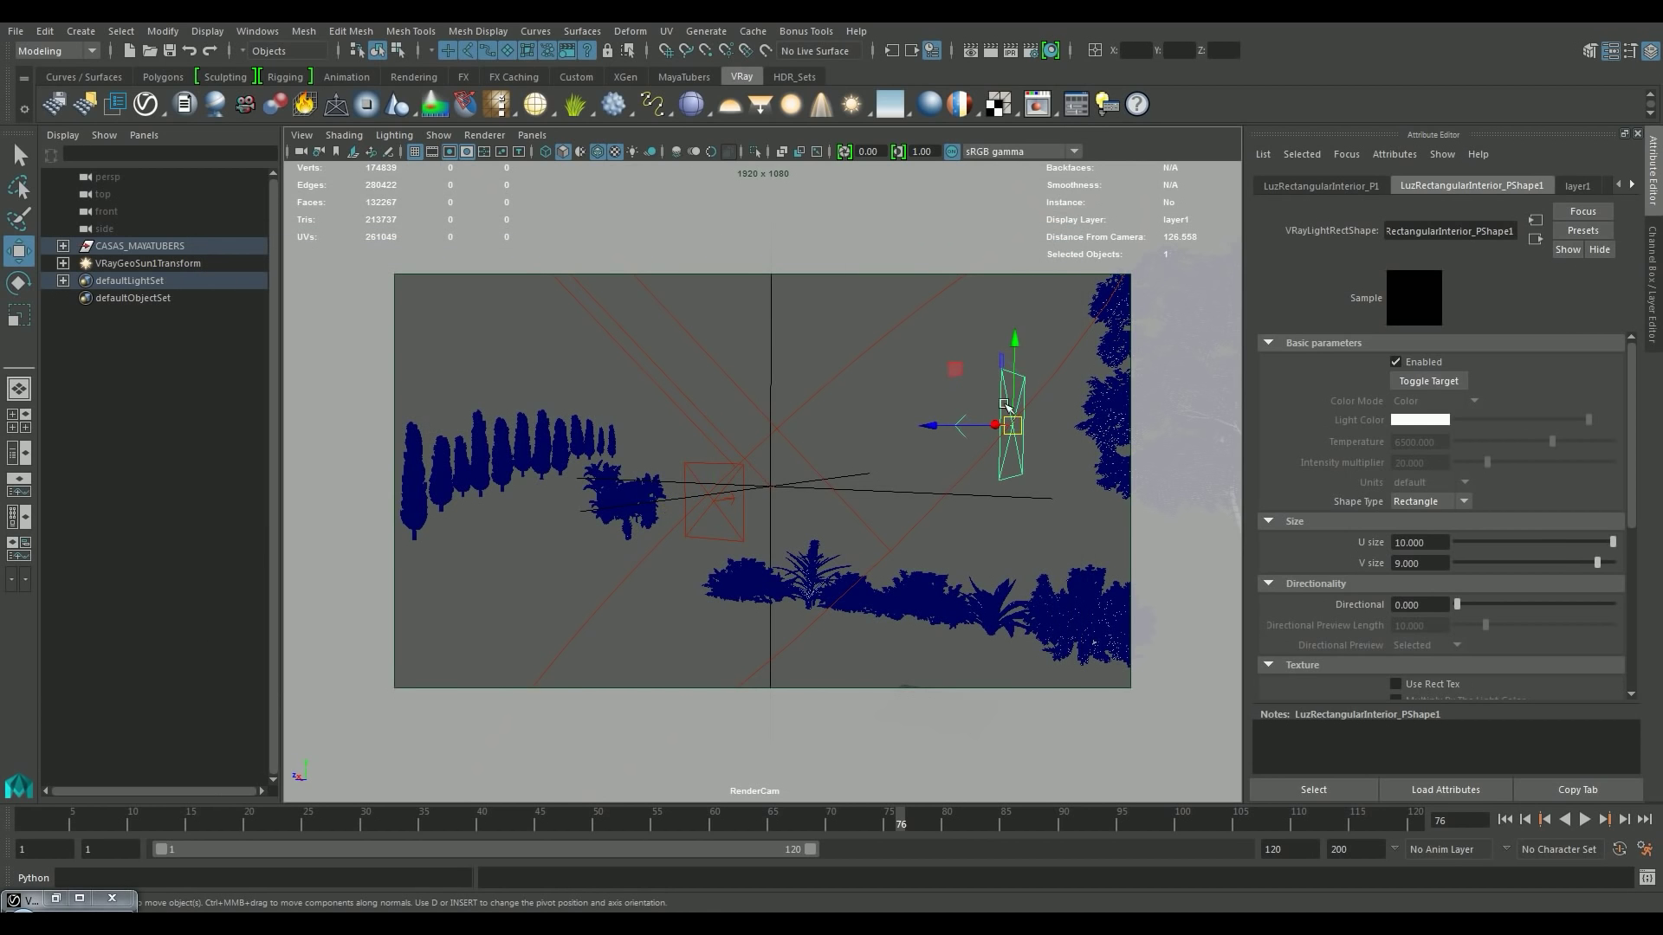
{"action": "scroll", "coordinate": [1481, 507], "scroll_direction": "down", "scroll_amount": 3}
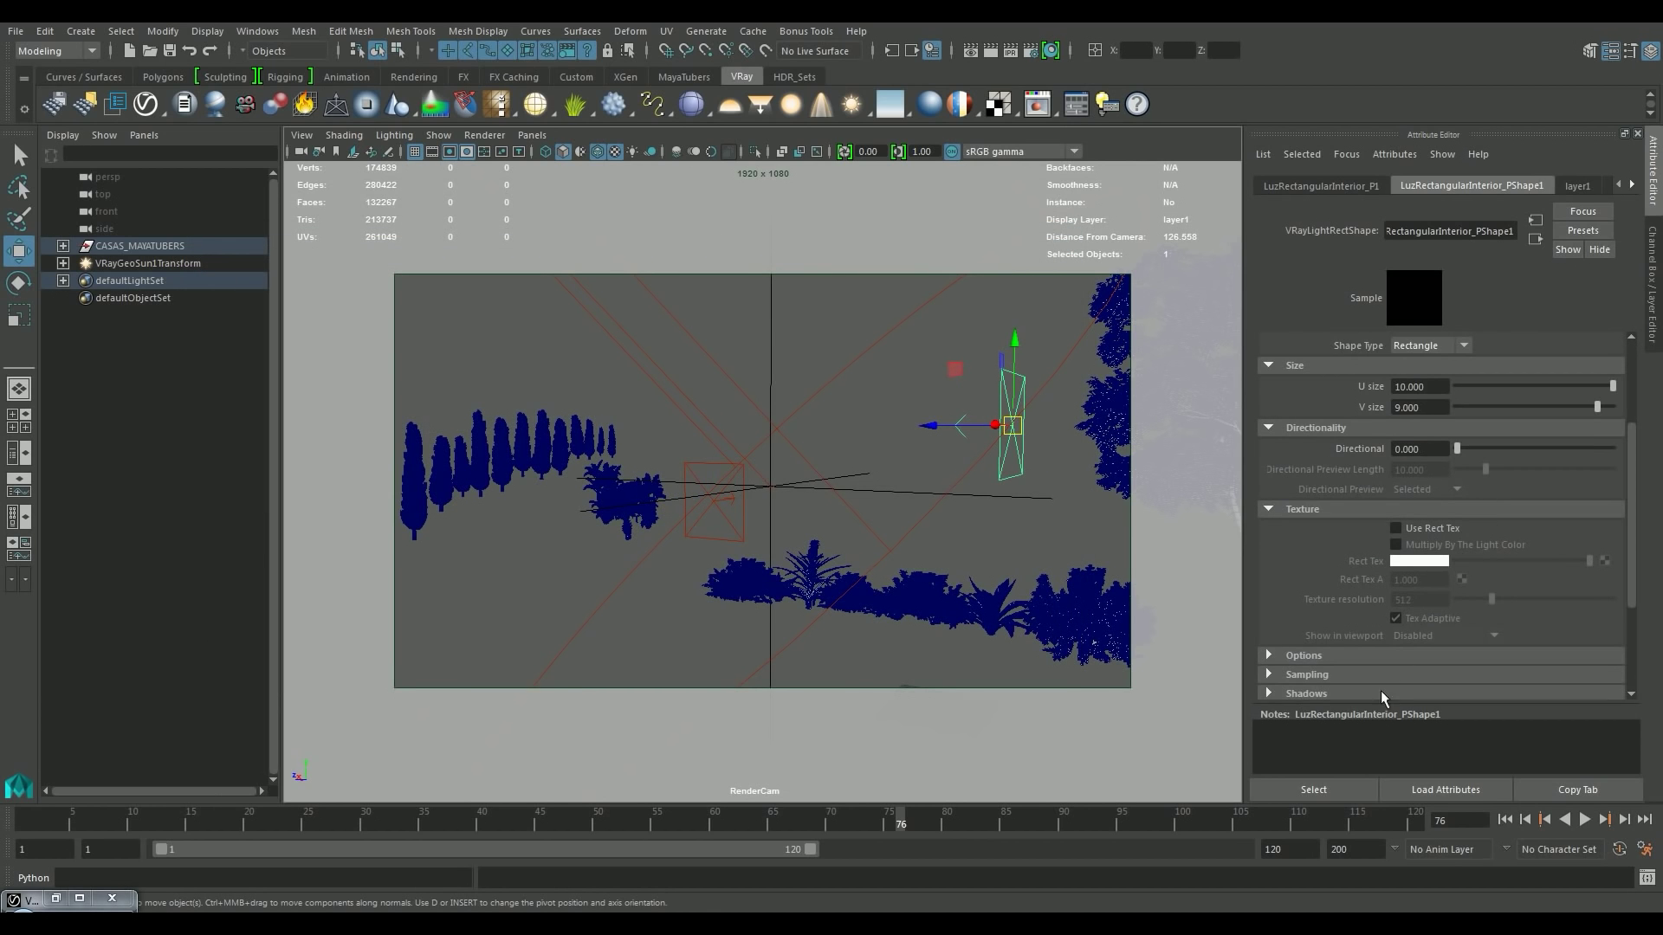
{"action": "left_click", "coordinate": [1365, 657]}
{"action": "scroll", "coordinate": [1370, 617], "scroll_direction": "down", "scroll_amount": 3}
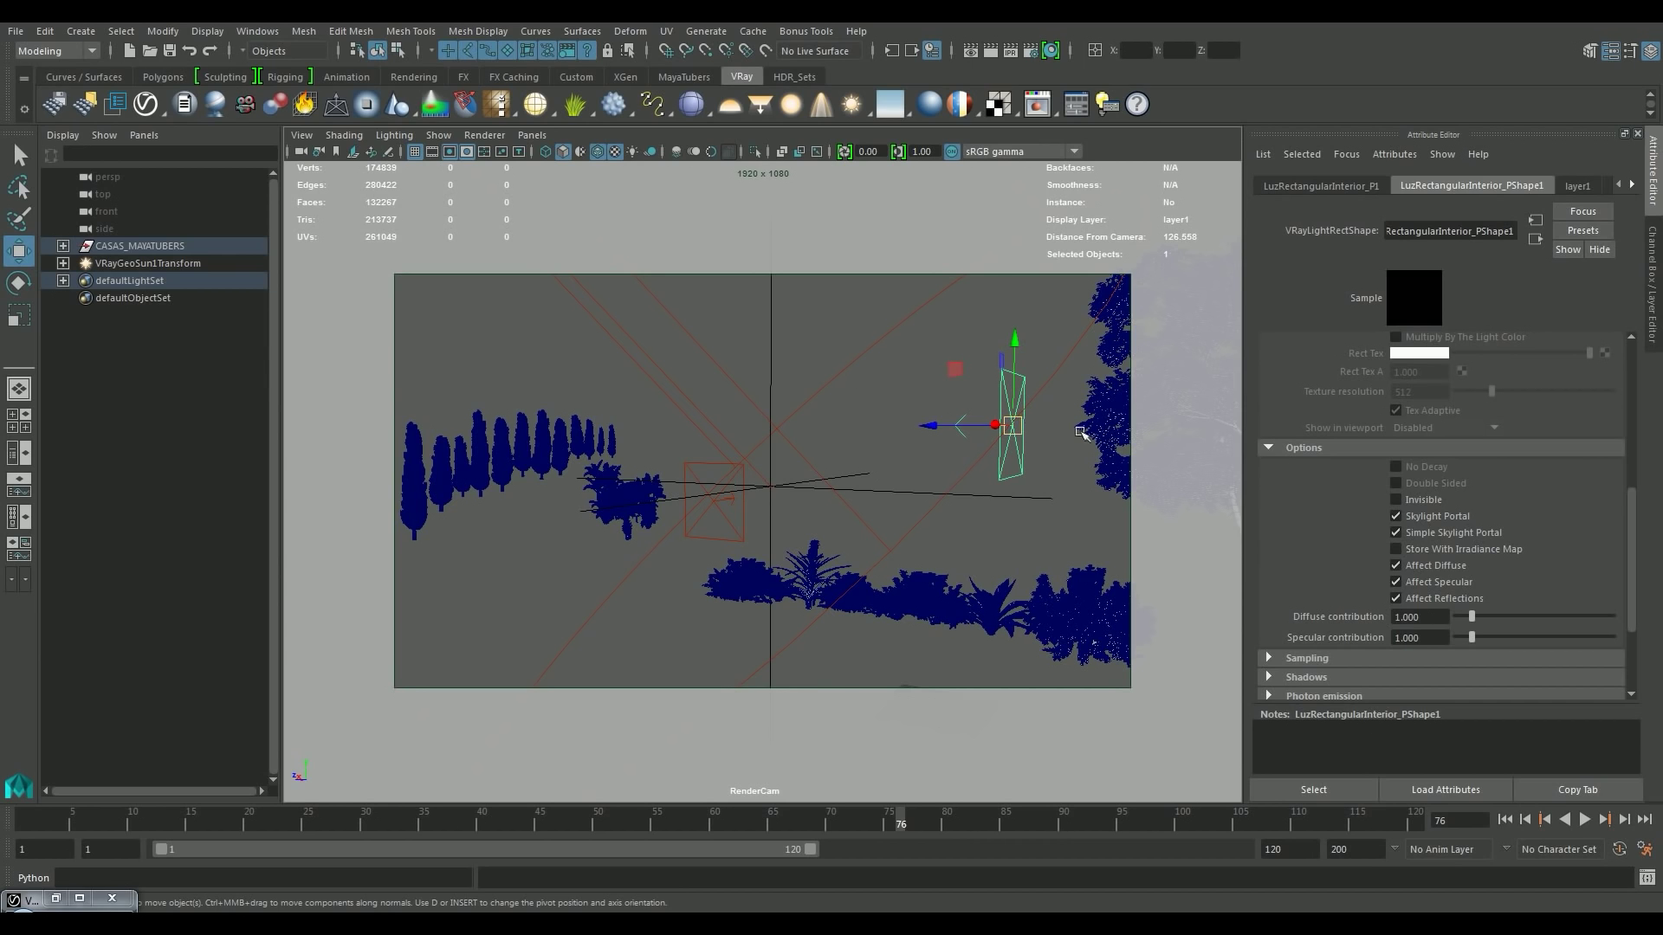
{"action": "scroll", "coordinate": [1425, 464], "scroll_direction": "up", "scroll_amount": 3}
{"action": "scroll", "coordinate": [1425, 464], "scroll_direction": "up", "scroll_amount": 3}
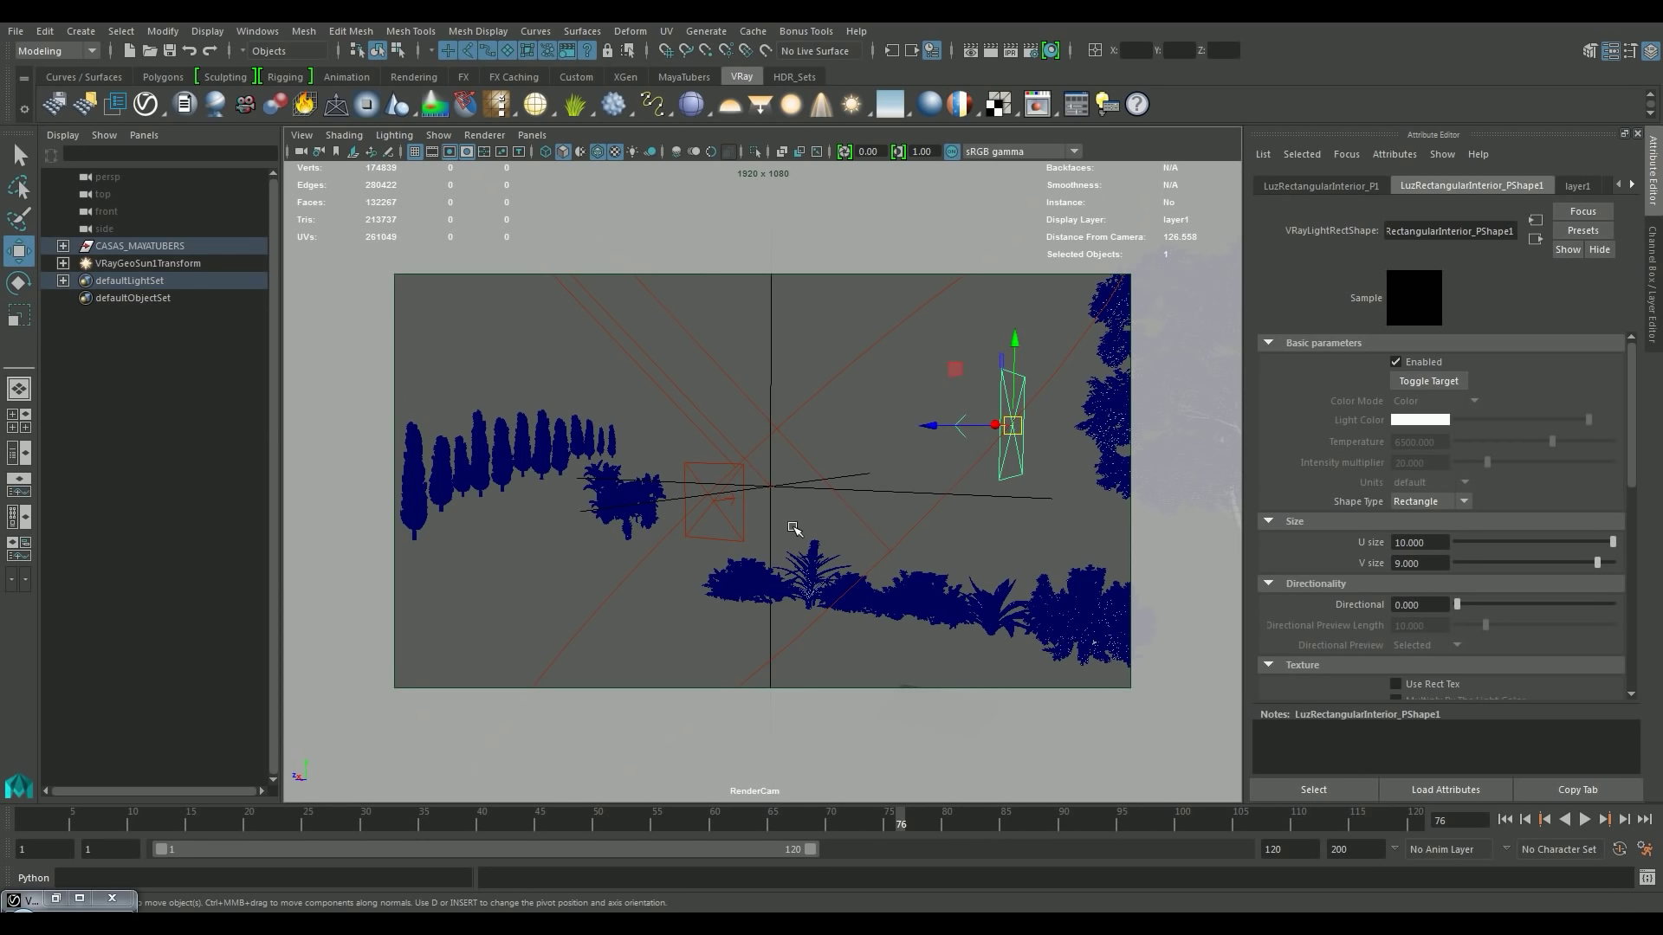
Show polygons again and render with V-Ray, zooming in and out to inspect the result.
{"action": "left_click", "coordinate": [438, 135]}
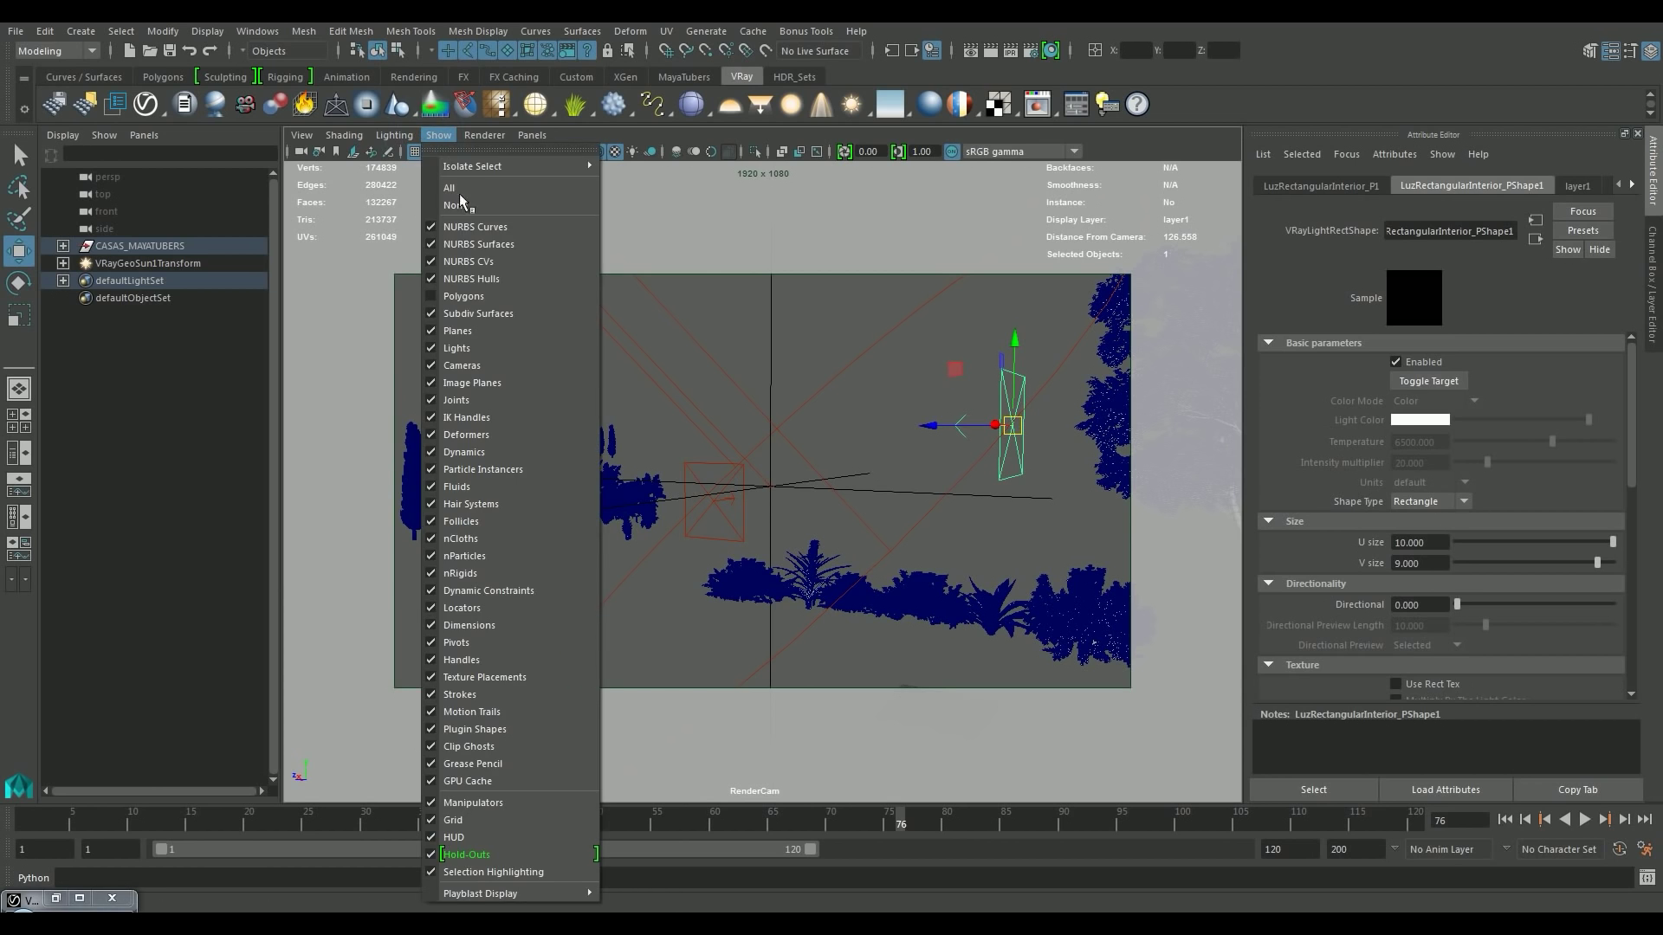
{"action": "left_click", "coordinate": [472, 296]}
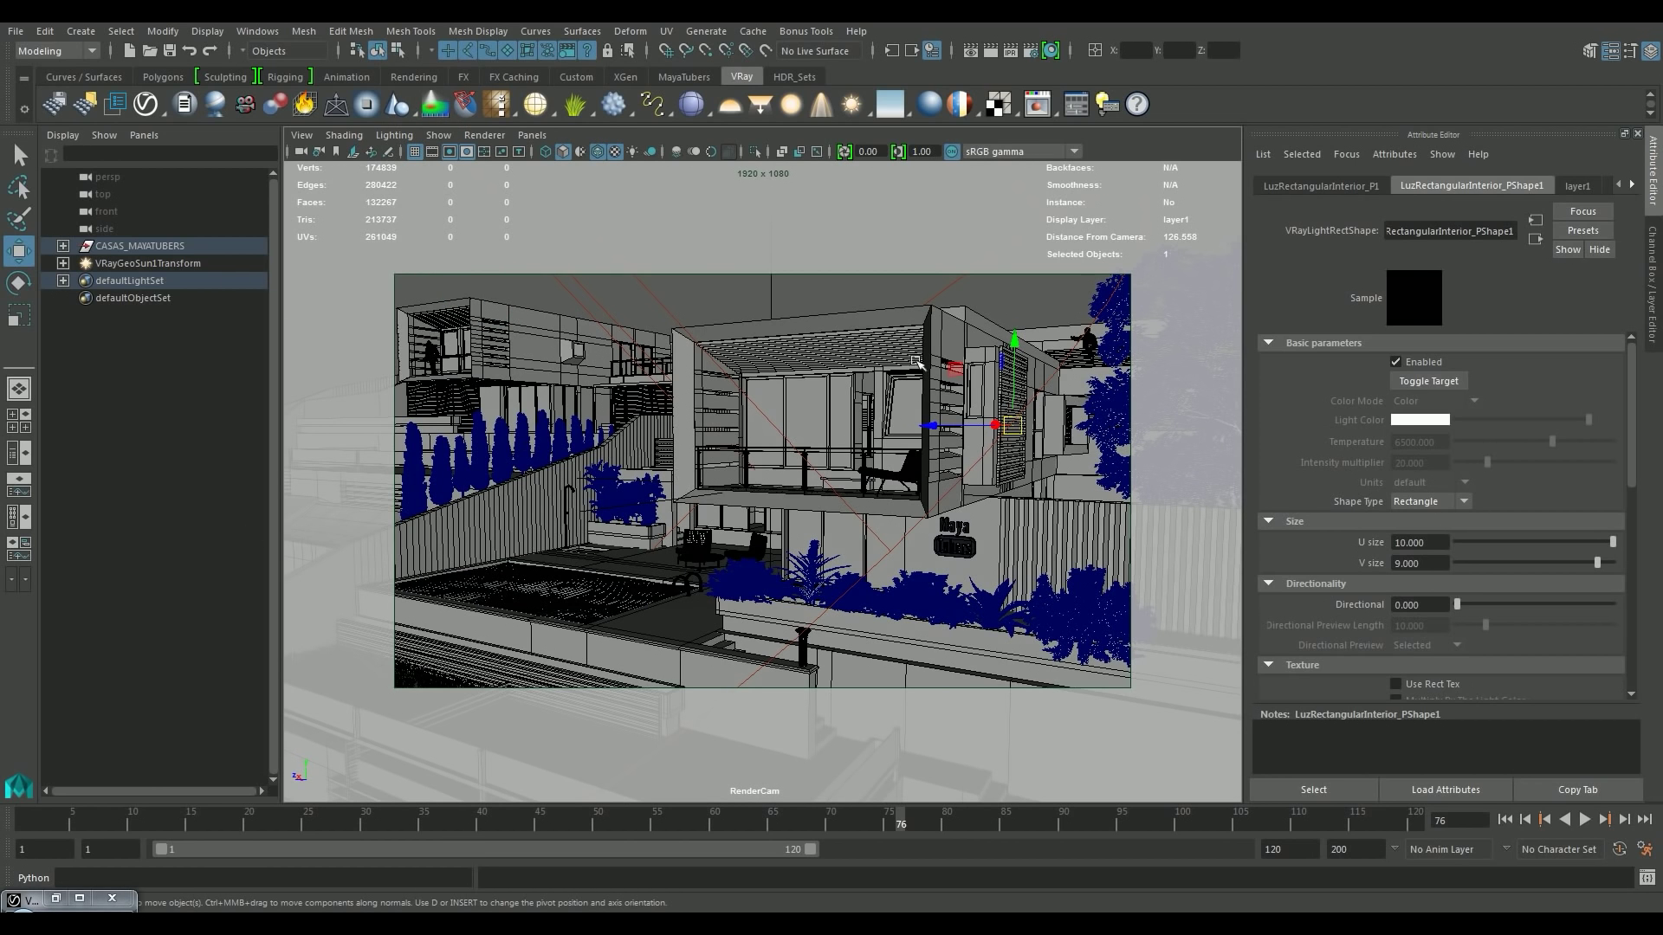
{"action": "left_click", "coordinate": [987, 48]}
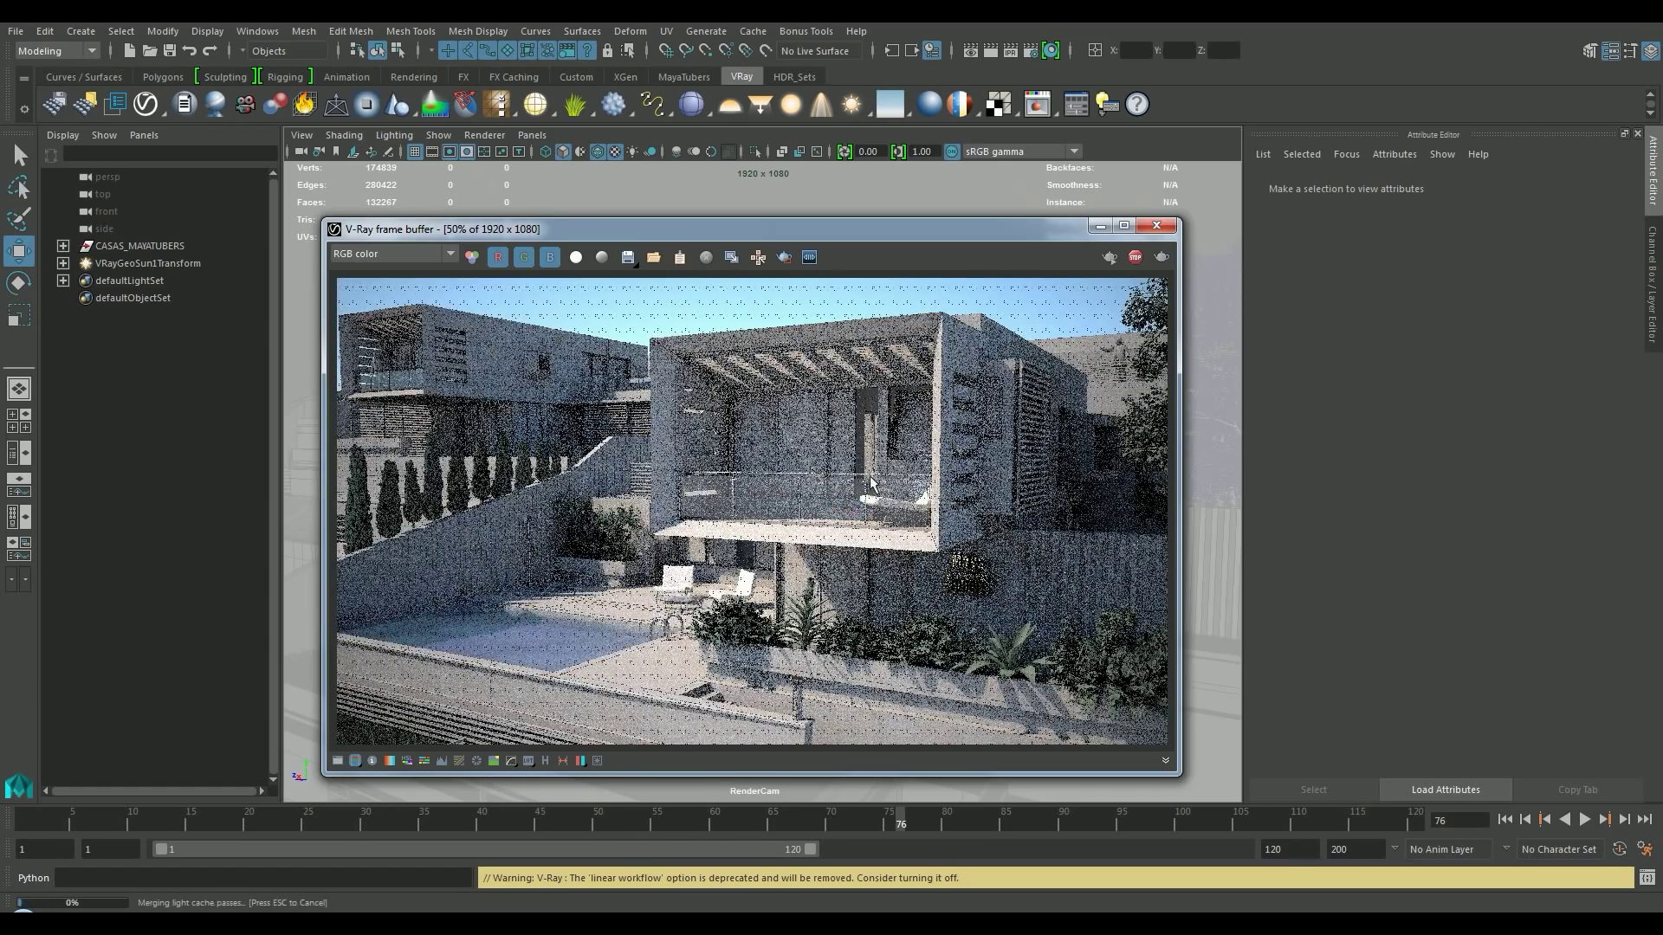
{"action": "scroll", "coordinate": [873, 452], "scroll_direction": "up", "scroll_amount": 2}
{"action": "scroll", "coordinate": [873, 452], "scroll_direction": "down", "scroll_amount": 1}
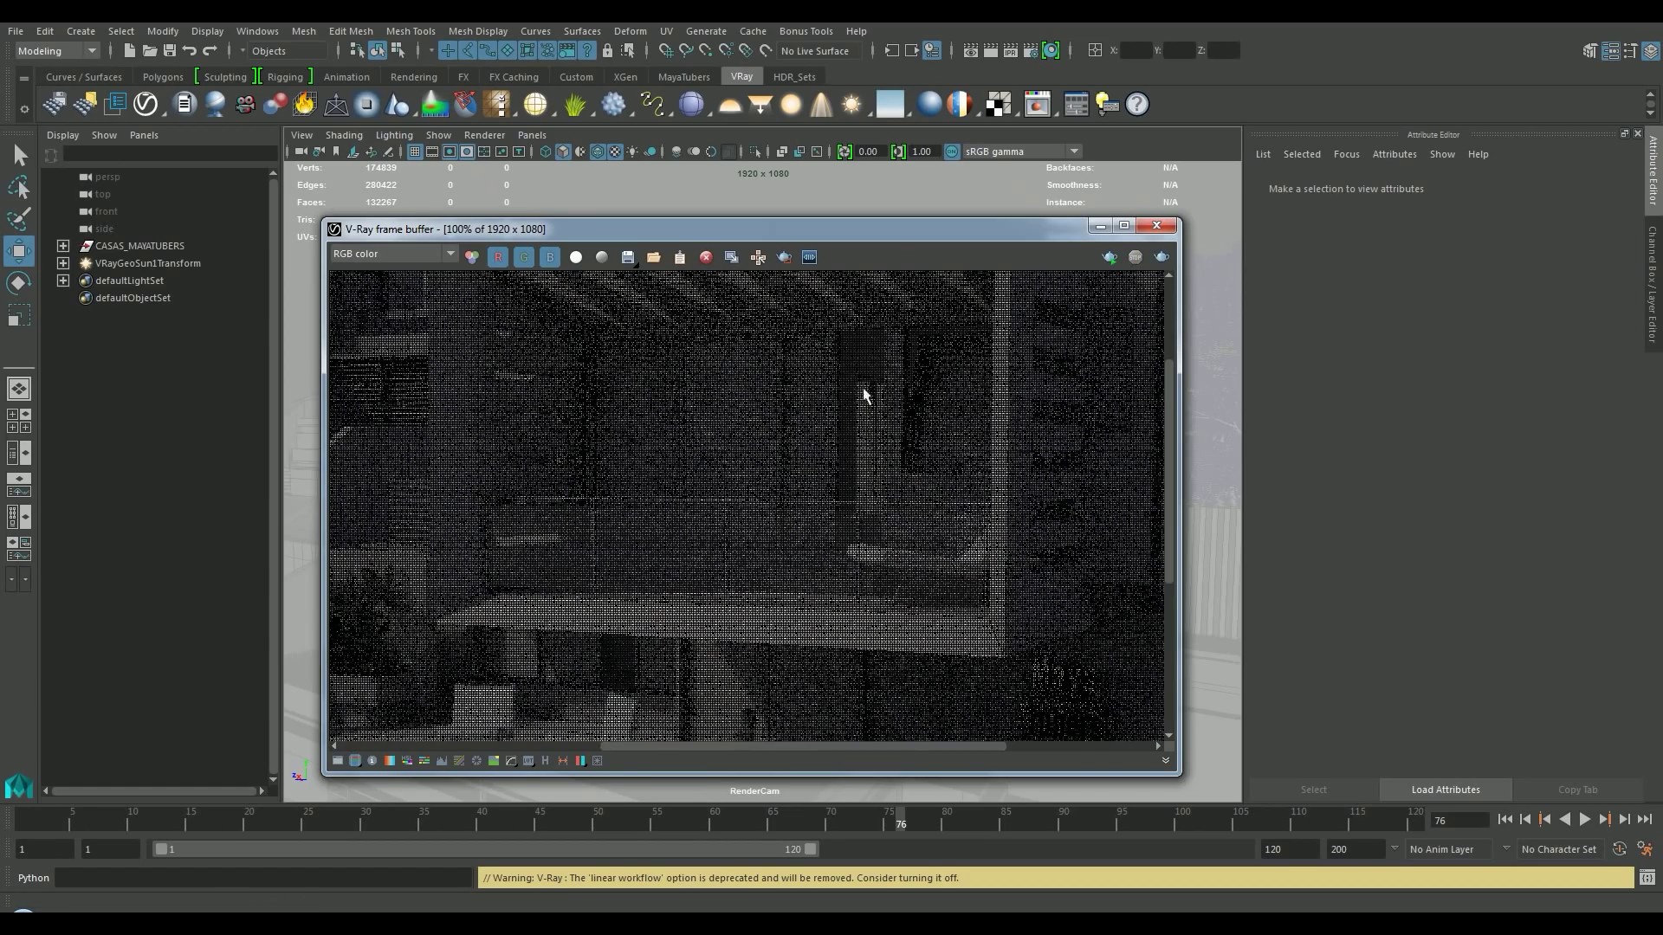
{"action": "scroll", "coordinate": [817, 475], "scroll_direction": "down", "scroll_amount": 1}
{"action": "scroll", "coordinate": [728, 576], "scroll_direction": "up", "scroll_amount": 1}
{"action": "scroll", "coordinate": [766, 546], "scroll_direction": "up", "scroll_amount": 1}
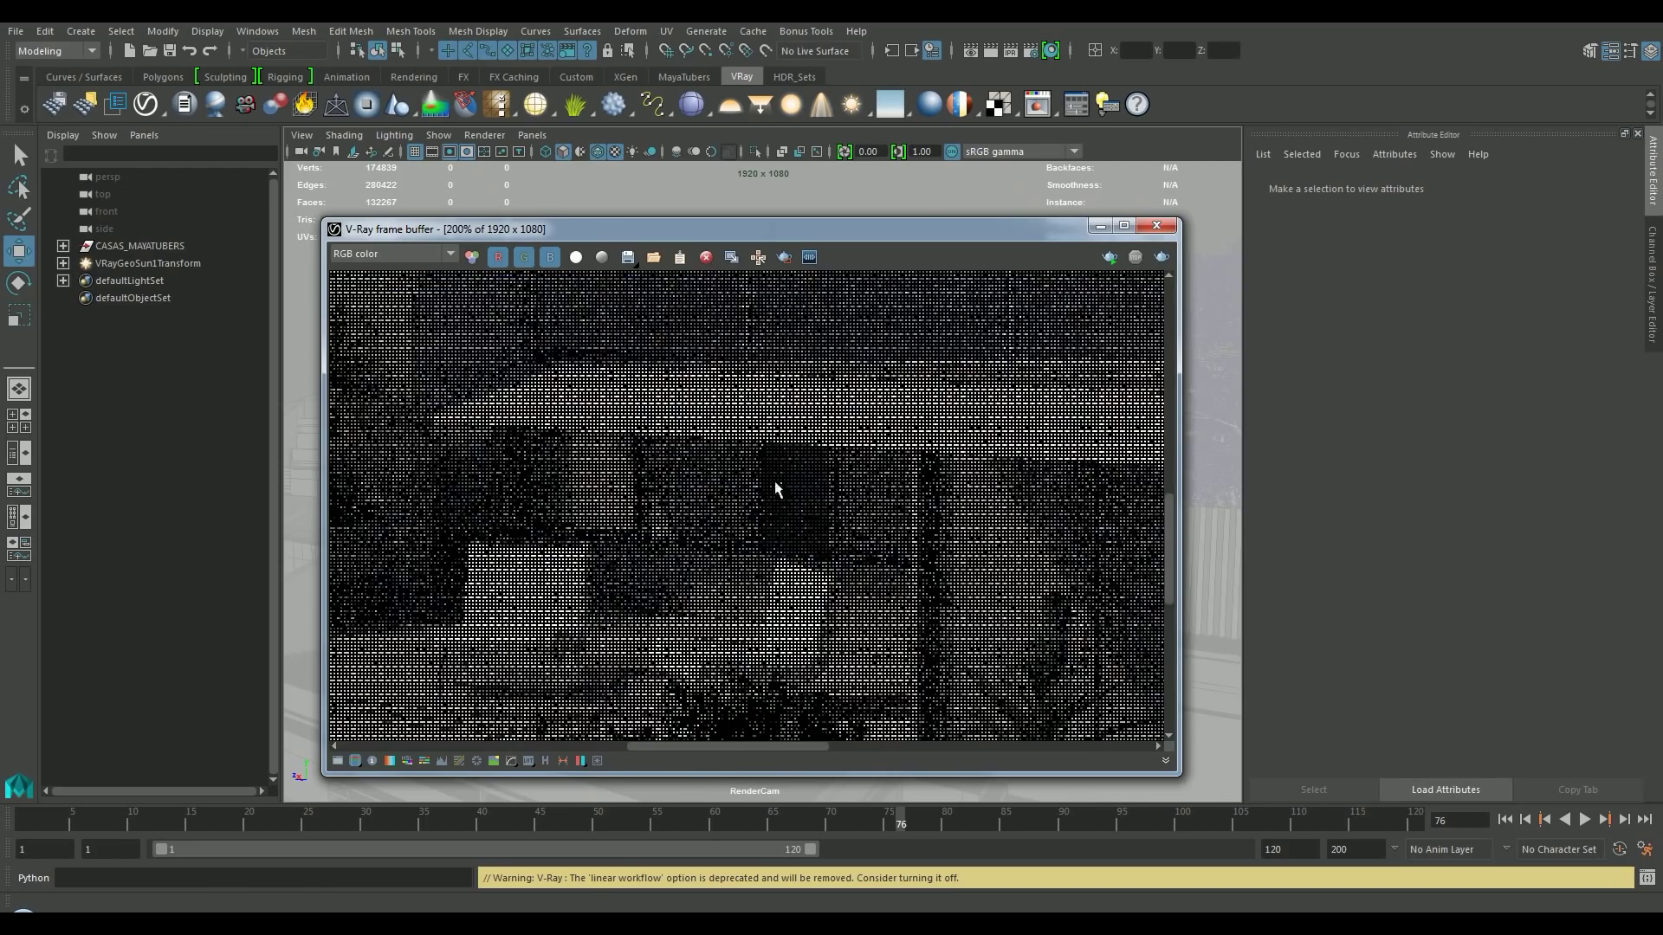
{"action": "scroll", "coordinate": [795, 539], "scroll_direction": "down", "scroll_amount": 2}
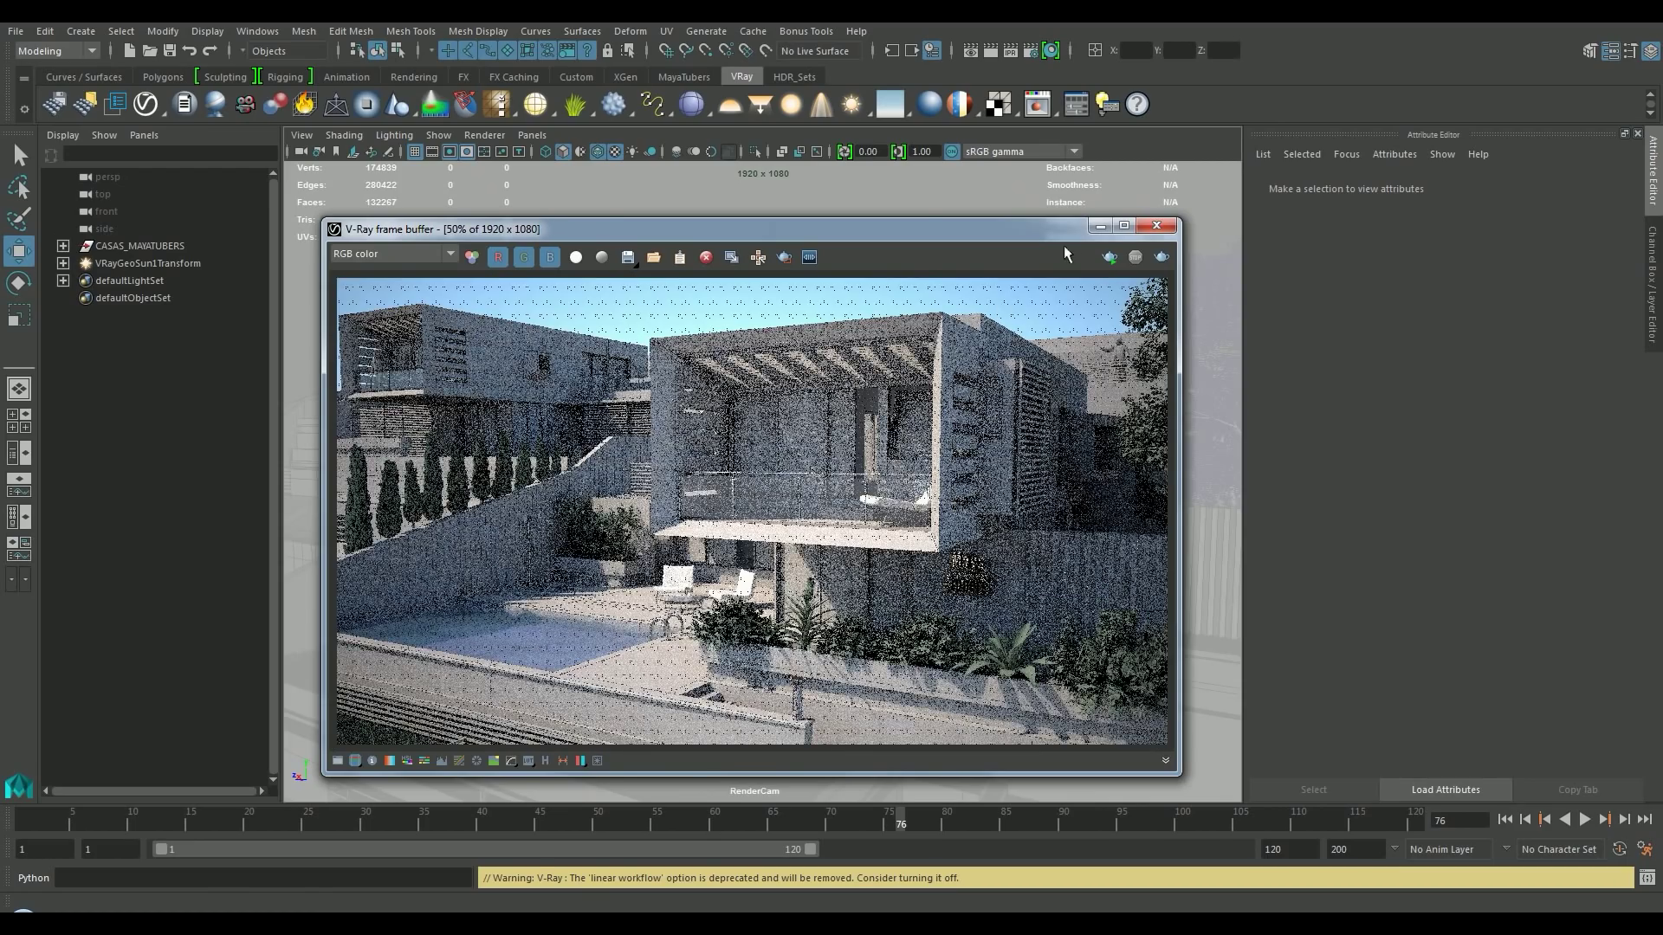
Switch the V-Ray image sampler type to Bucket.
{"action": "left_click", "coordinate": [1155, 226]}
{"action": "left_click", "coordinate": [1029, 49]}
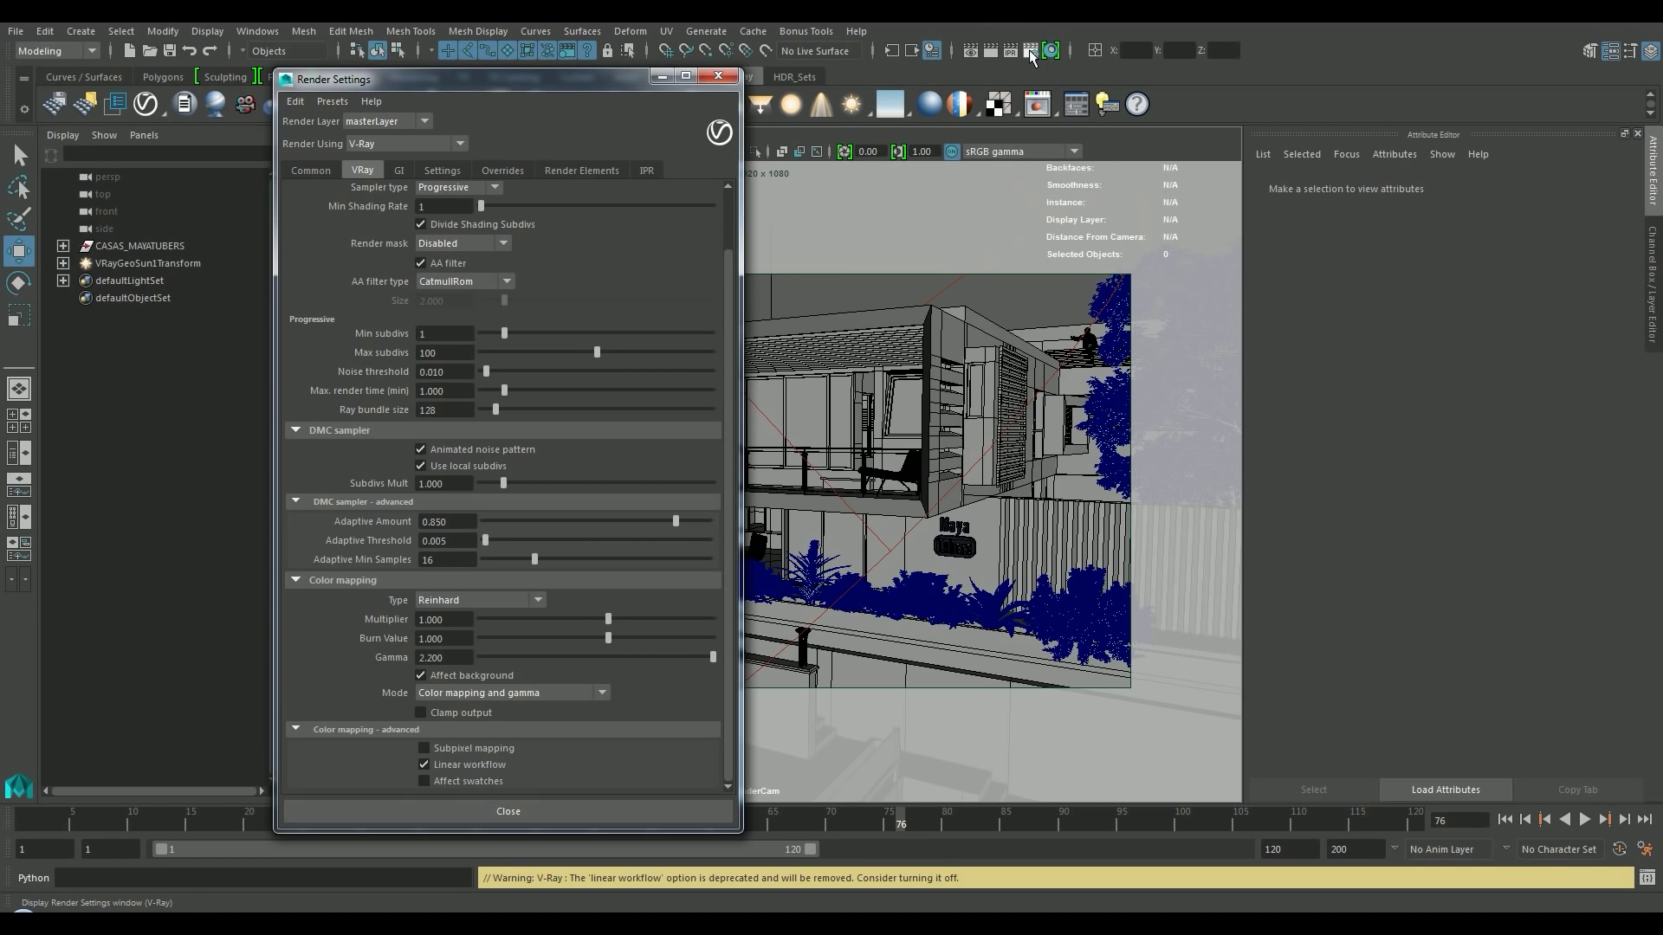
{"action": "left_click", "coordinate": [310, 169]}
{"action": "left_click", "coordinate": [362, 170]}
{"action": "scroll", "coordinate": [450, 199], "scroll_direction": "up", "scroll_amount": 2}
{"action": "left_click", "coordinate": [457, 240]}
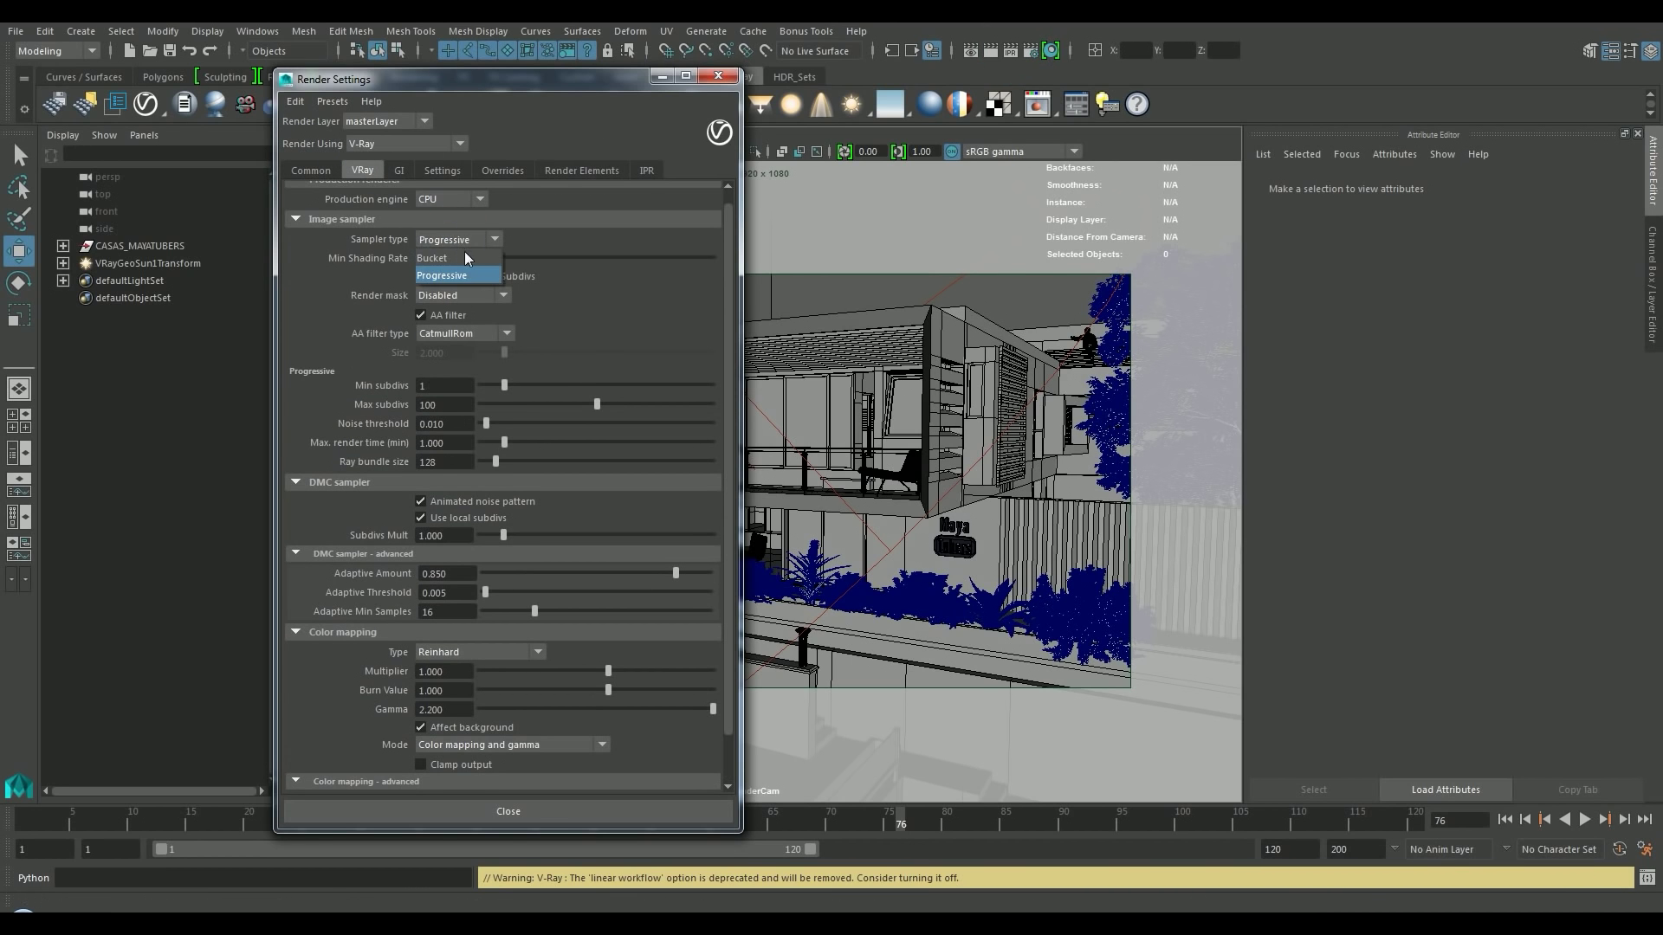
{"action": "left_click", "coordinate": [466, 258]}
Set the render region division to 32 with X and Y locked, then close Render Settings.
{"action": "scroll", "coordinate": [447, 324], "scroll_direction": "down", "scroll_amount": 3}
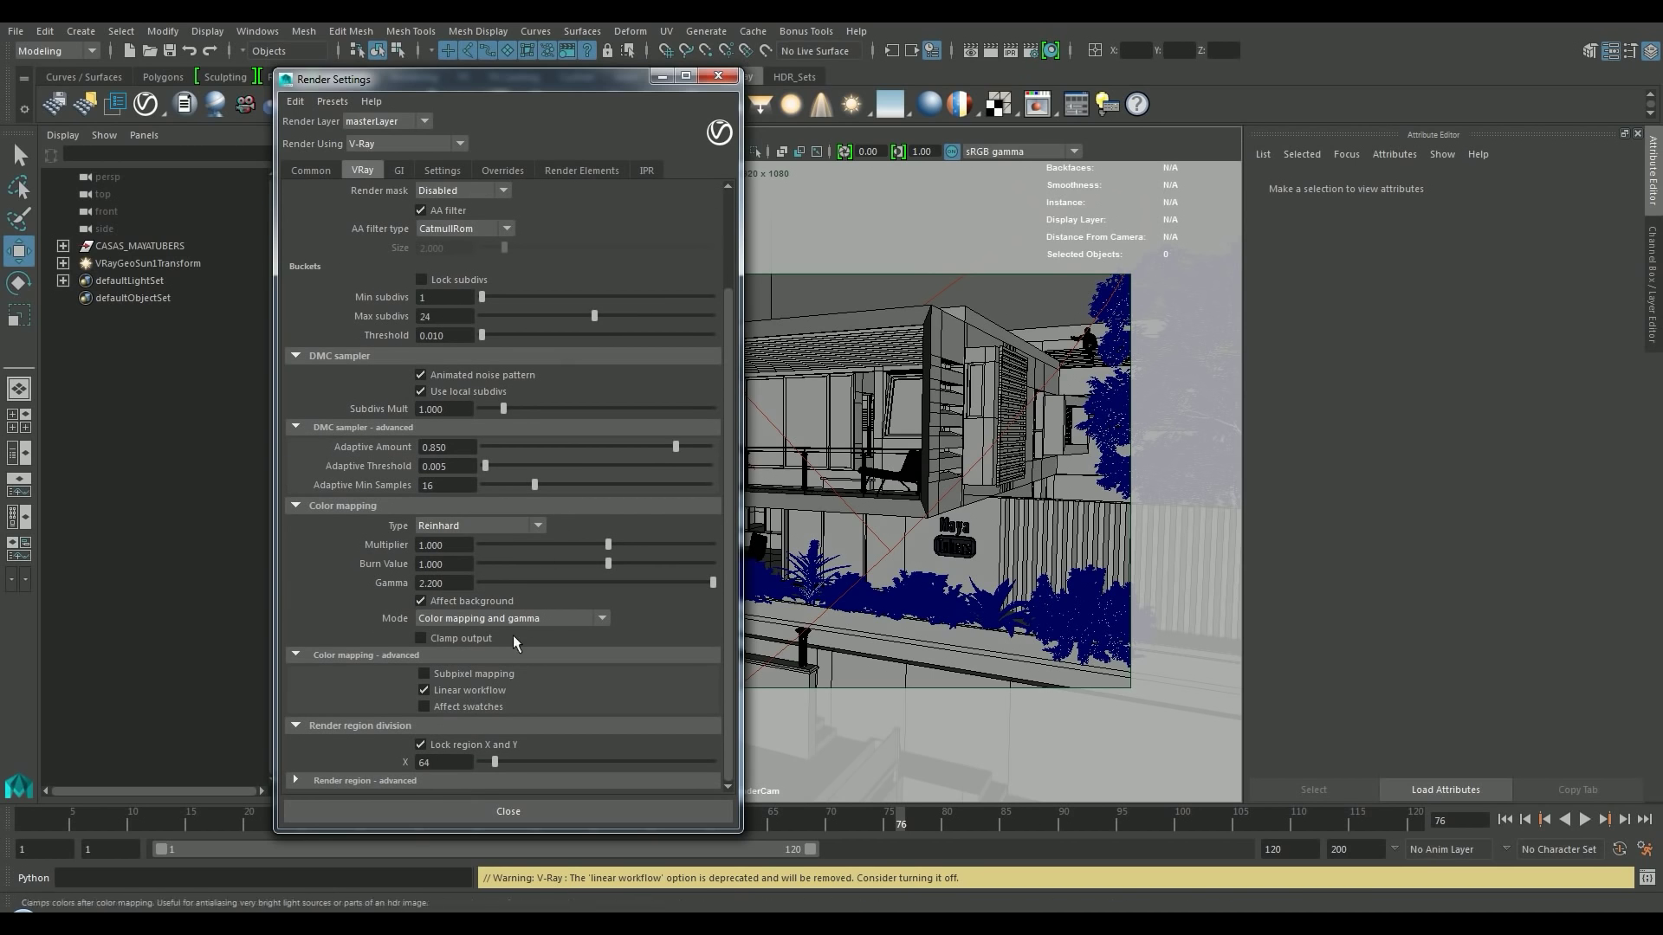
{"action": "left_click", "coordinate": [421, 744]}
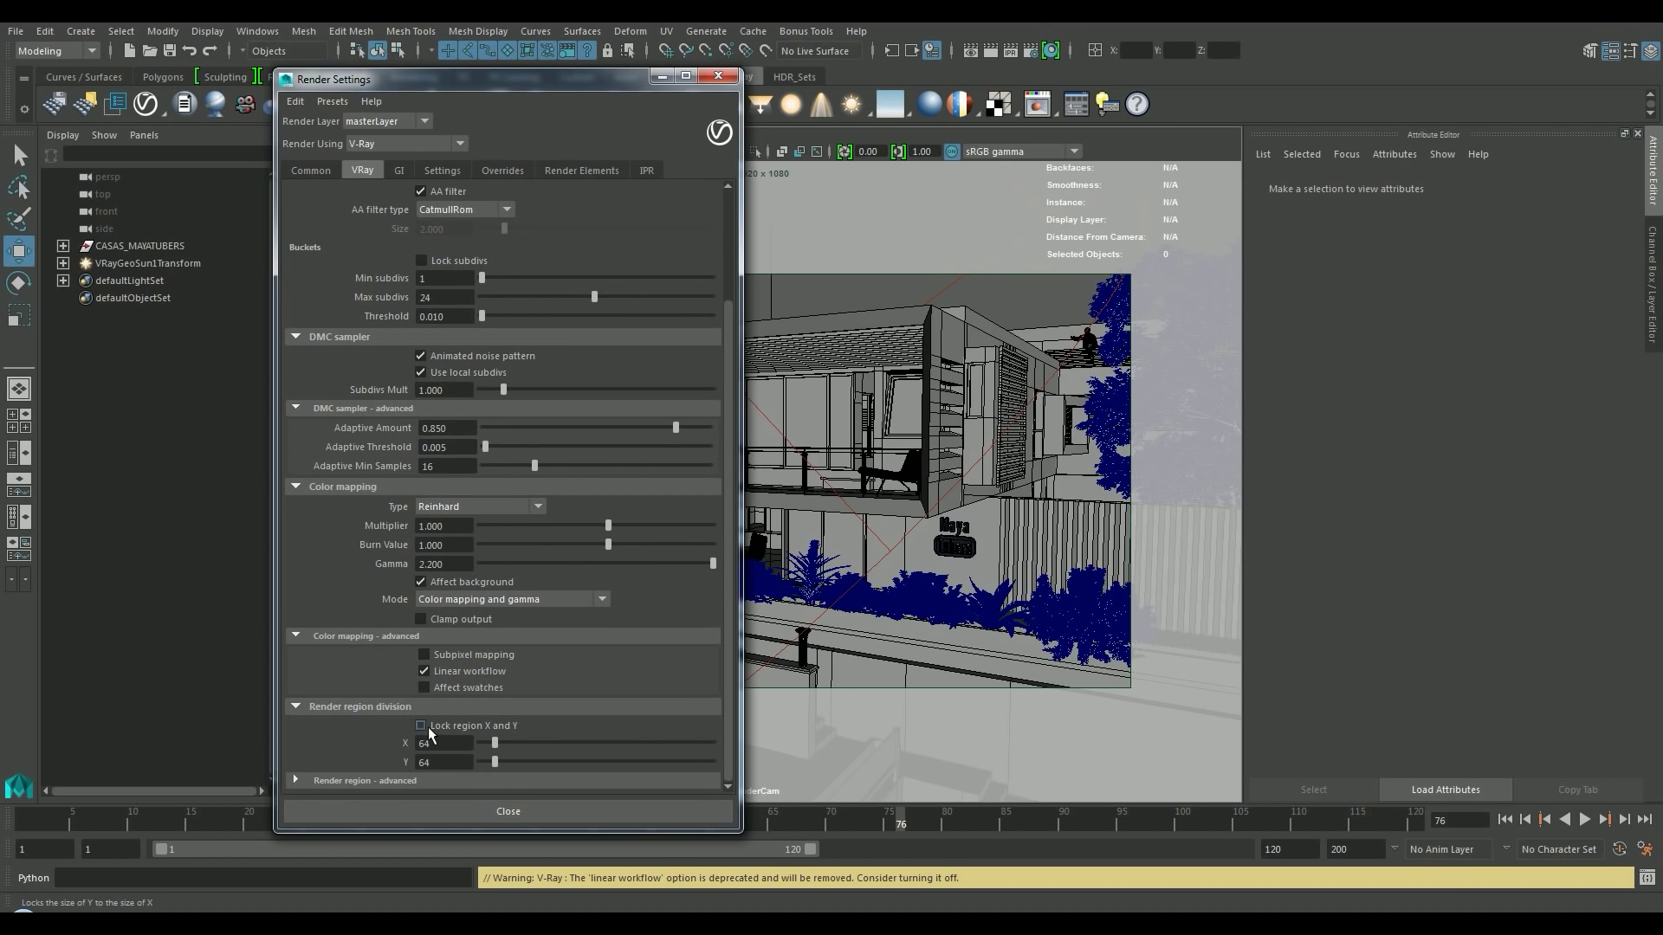
{"action": "left_click", "coordinate": [455, 747]}
{"action": "left_click_drag", "start_coordinate": [435, 762], "coordinate": [371, 765]}
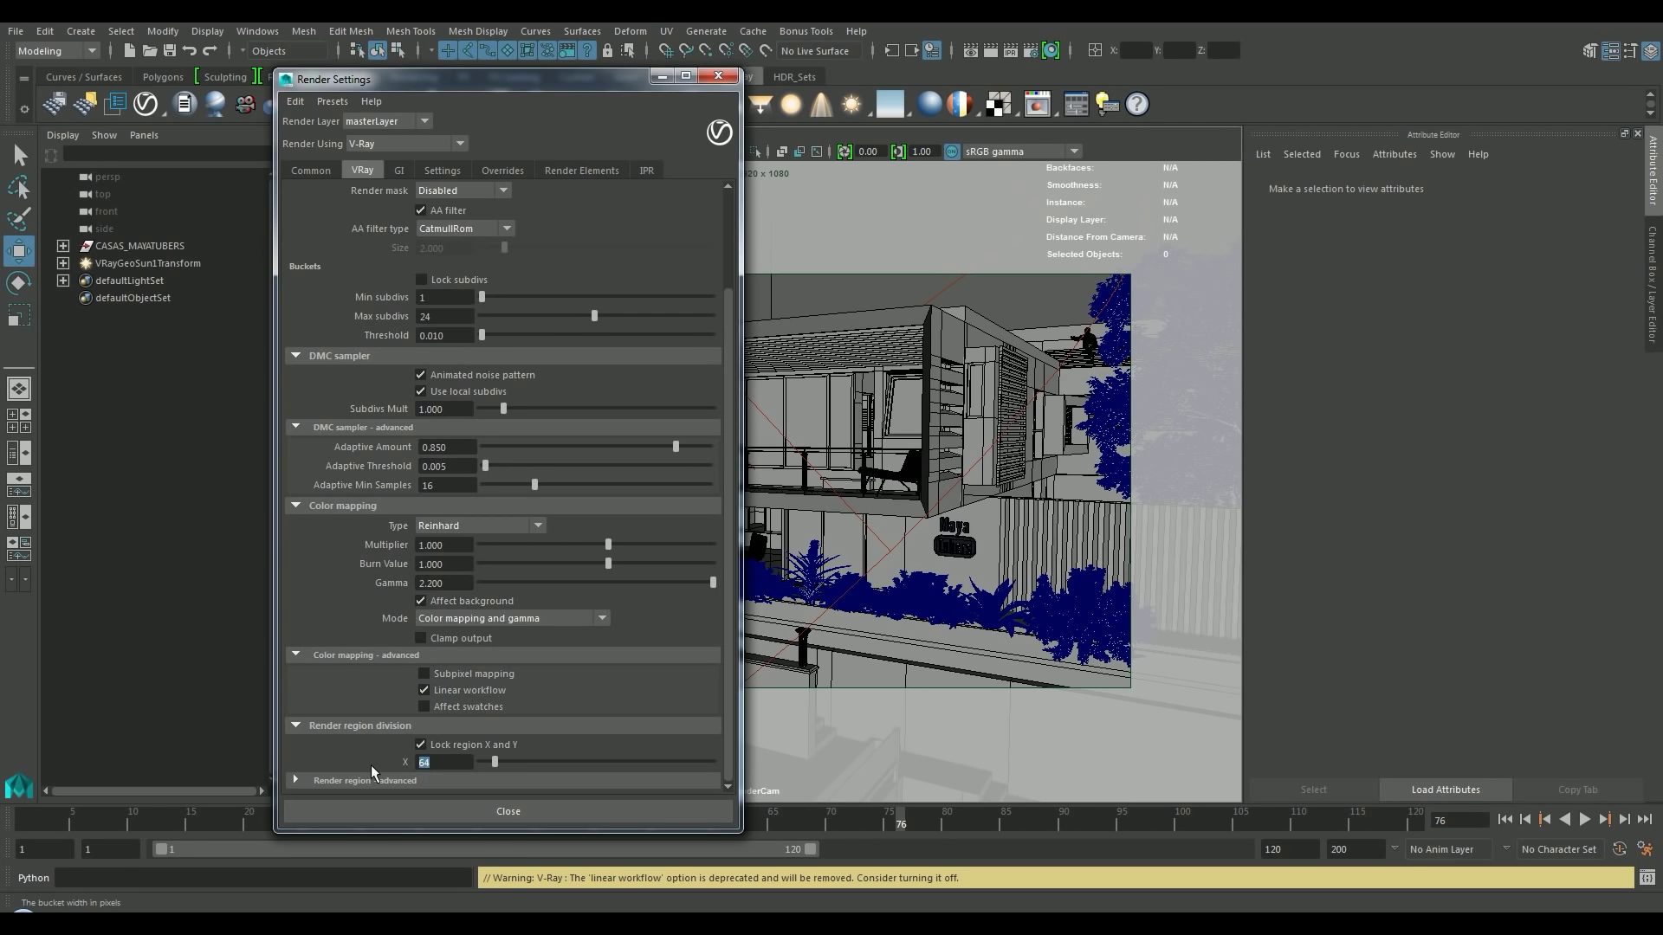
{"action": "type", "text": "32"}
{"action": "key", "text": "Return"}
{"action": "left_click", "coordinate": [428, 808]}
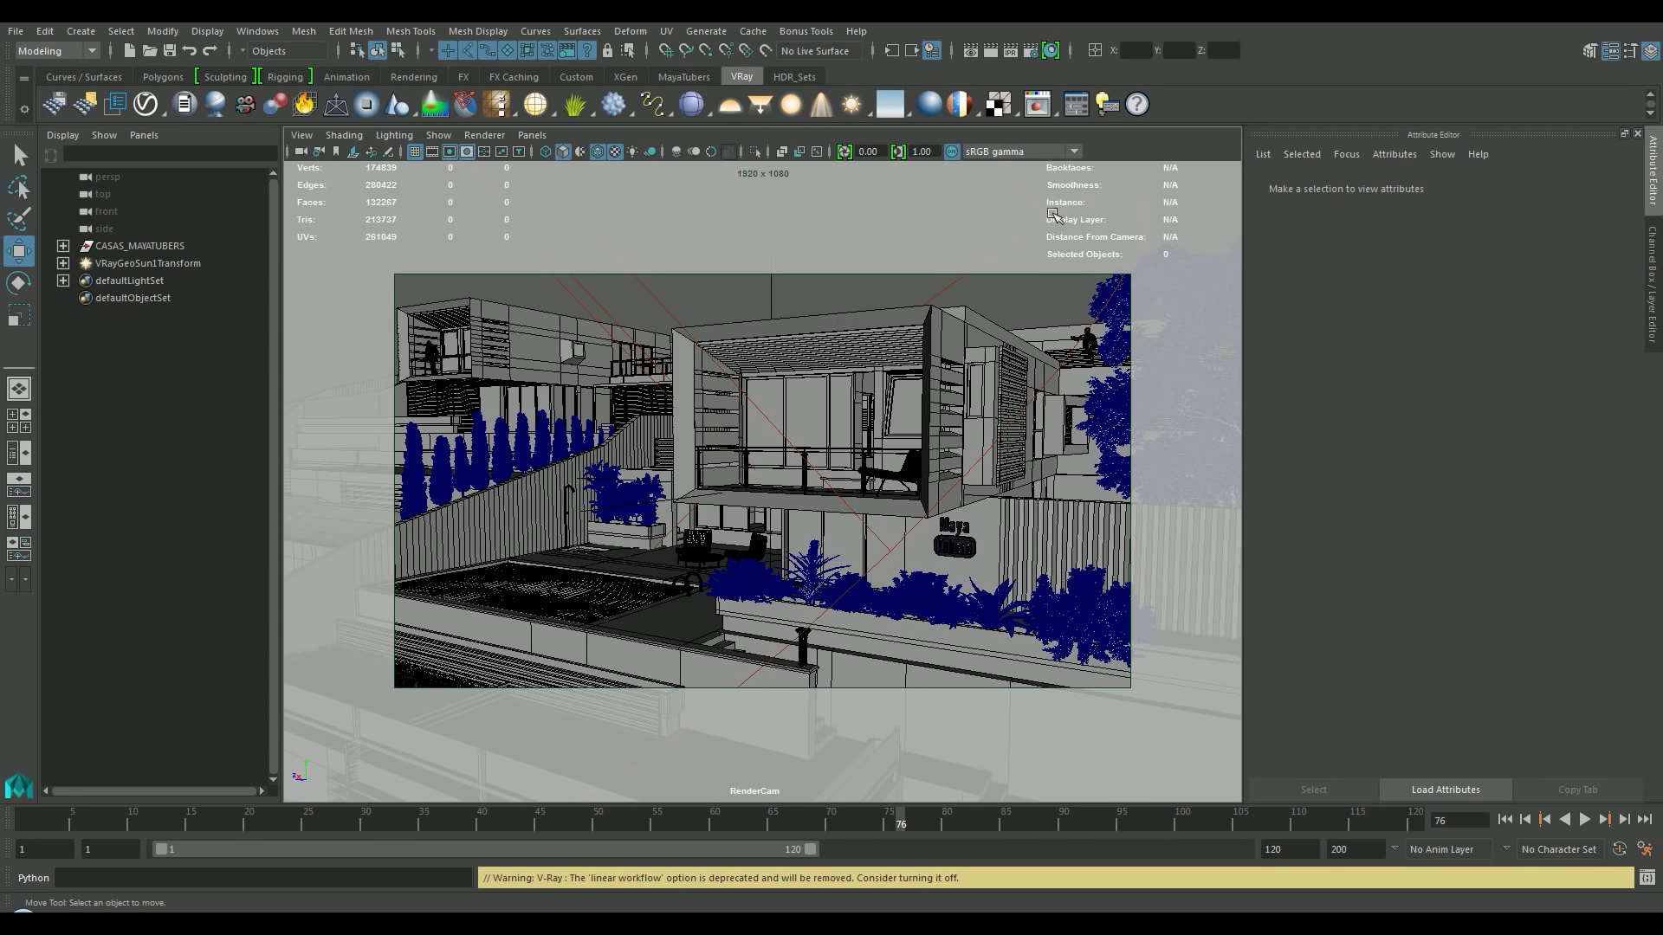
Render the RenderCam view with V-Ray to completion, zooming and panning the frame buffer.
{"action": "left_click", "coordinate": [990, 50]}
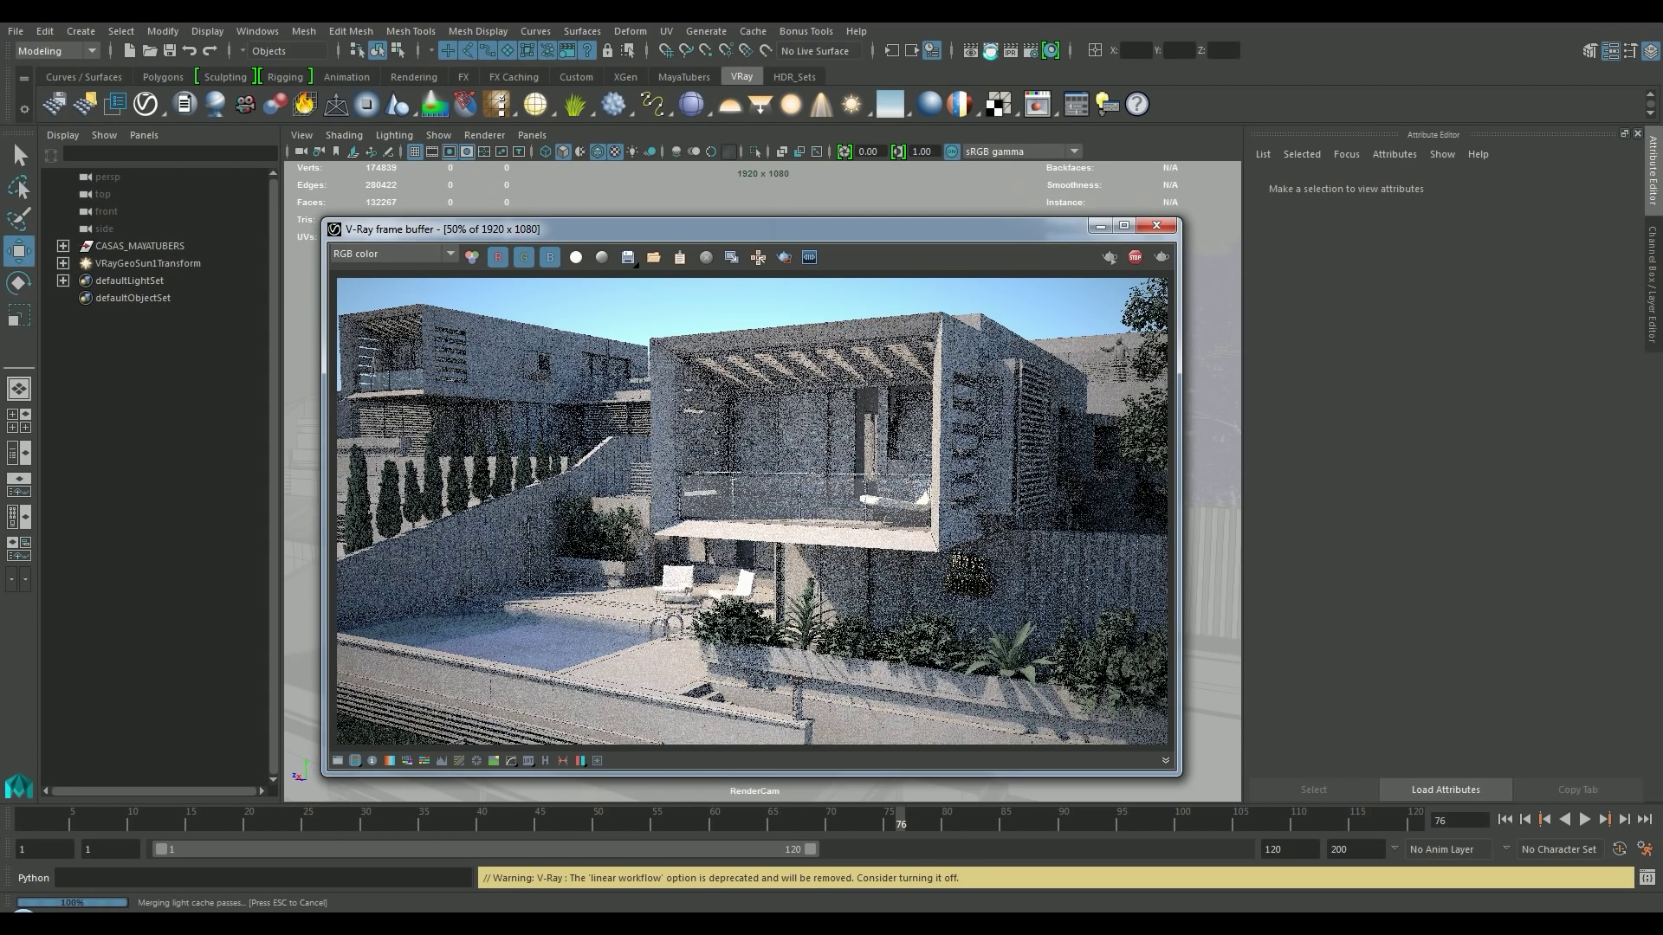
{"action": "double_click", "coordinate": [442, 364]}
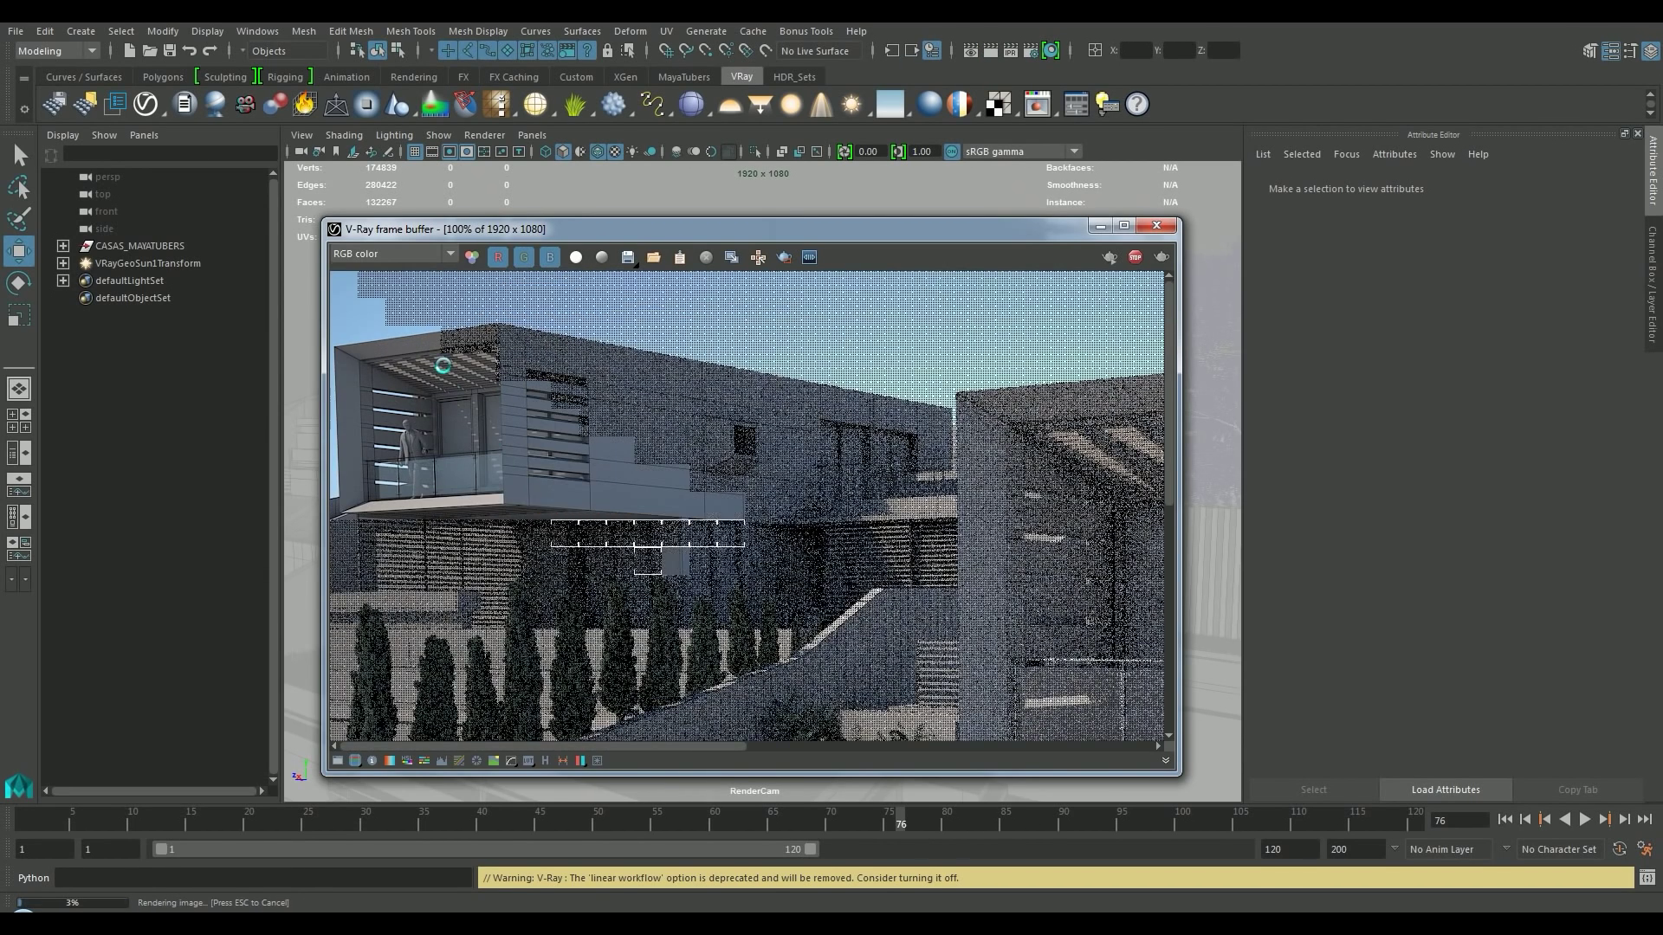
{"action": "middle_click_drag", "start_coordinate": [443, 364], "coordinate": [595, 387]}
{"action": "scroll", "coordinate": [595, 386], "scroll_direction": "down", "scroll_amount": 1}
{"action": "scroll", "coordinate": [553, 301], "scroll_direction": "up", "scroll_amount": 1}
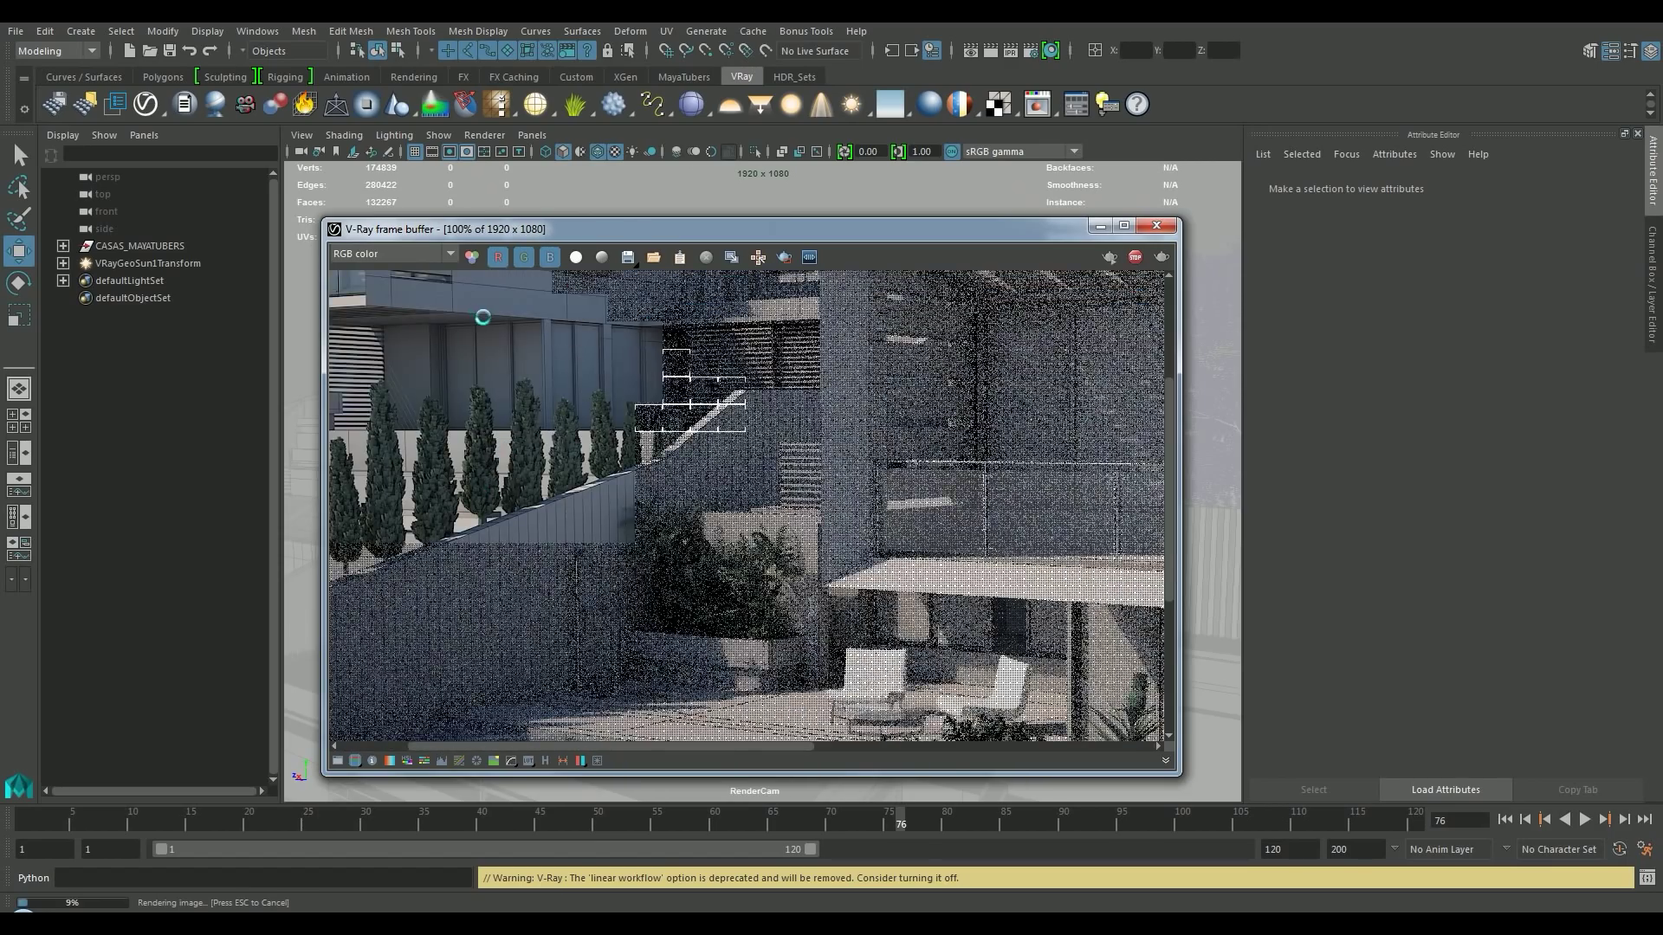
{"action": "scroll", "coordinate": [553, 302], "scroll_direction": "down", "scroll_amount": 1}
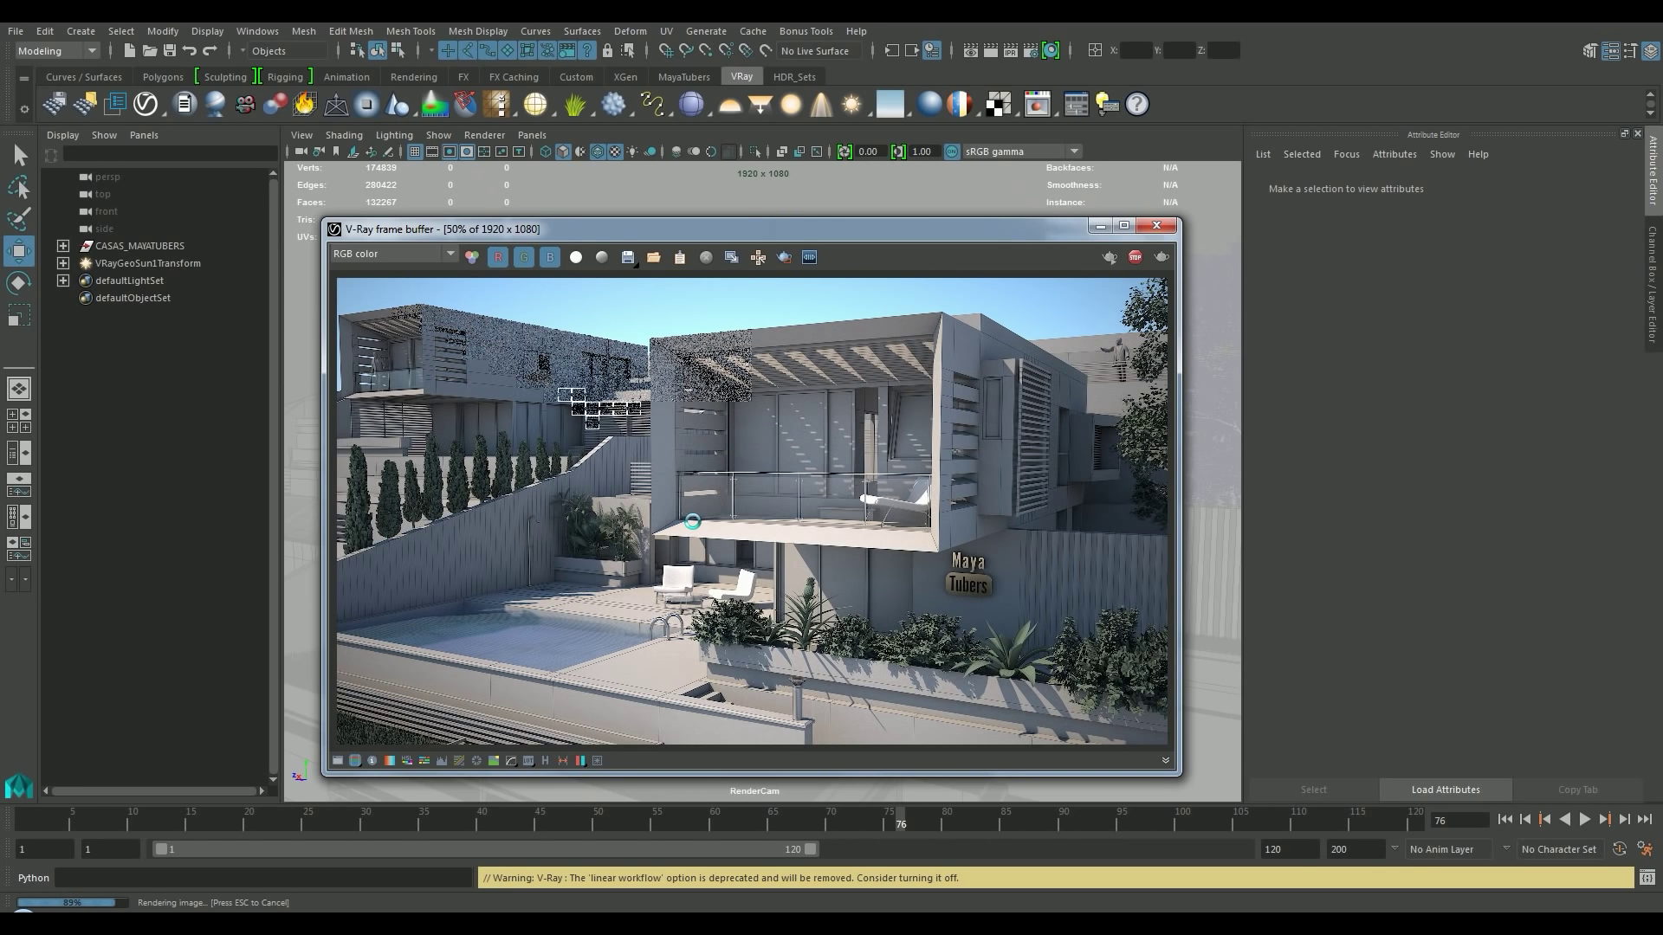
{"action": "scroll", "coordinate": [701, 544], "scroll_direction": "up", "scroll_amount": 1}
{"action": "scroll", "coordinate": [701, 544], "scroll_direction": "down", "scroll_amount": 1}
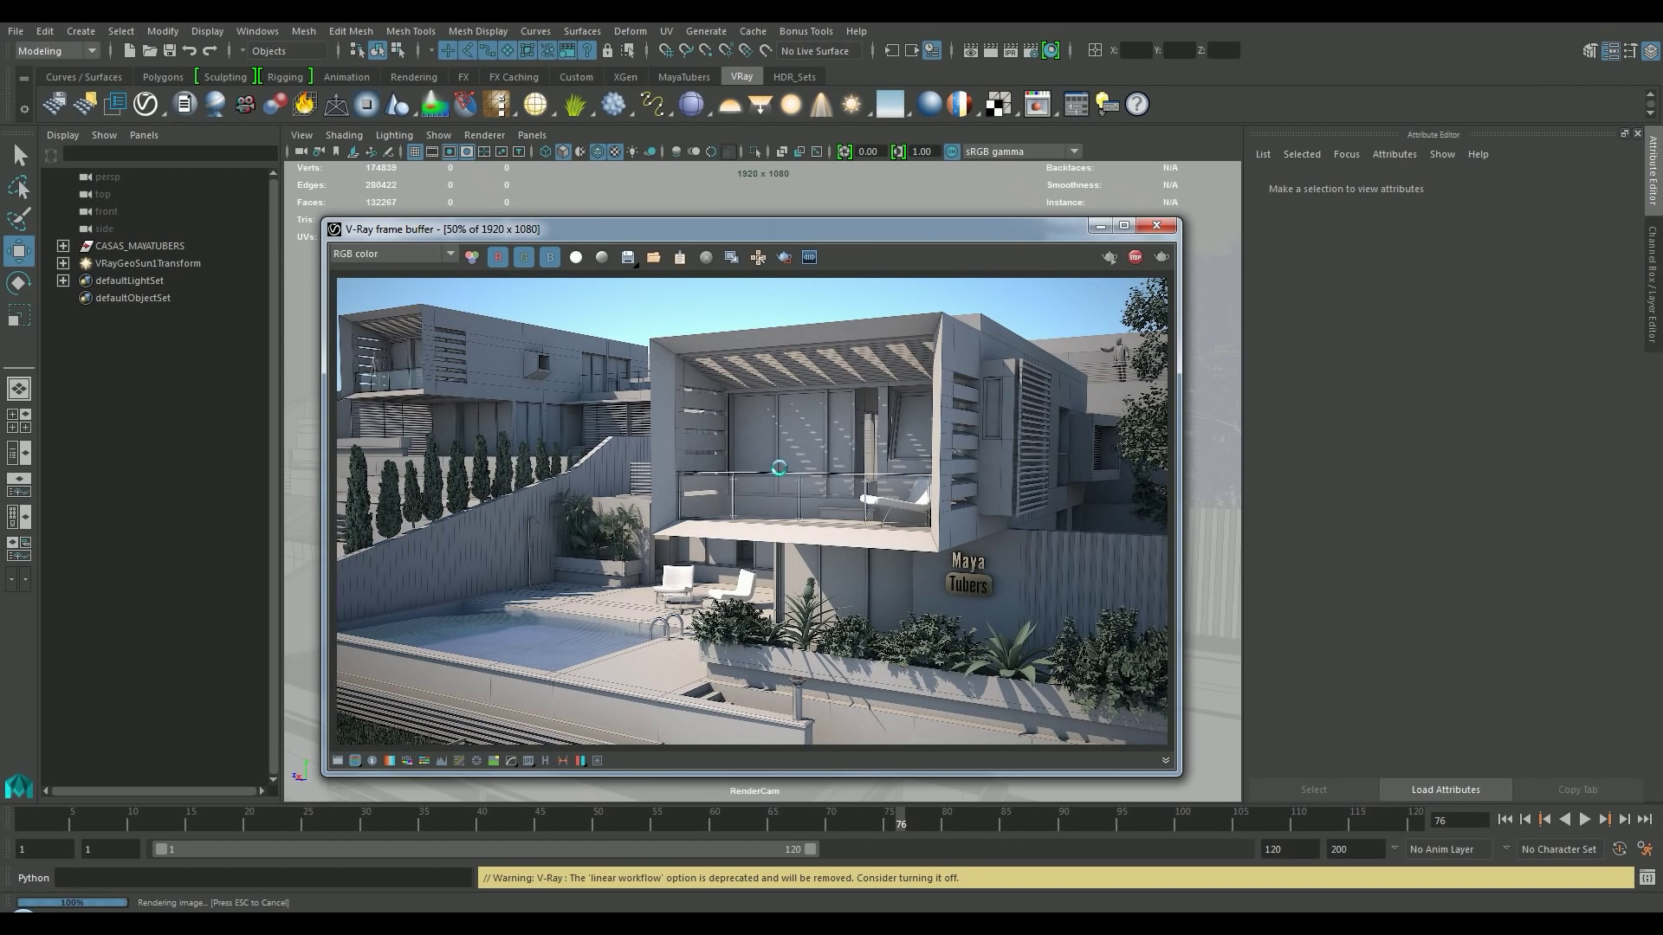
{"action": "left_click_drag", "start_coordinate": [606, 229], "coordinate": [581, 234]}
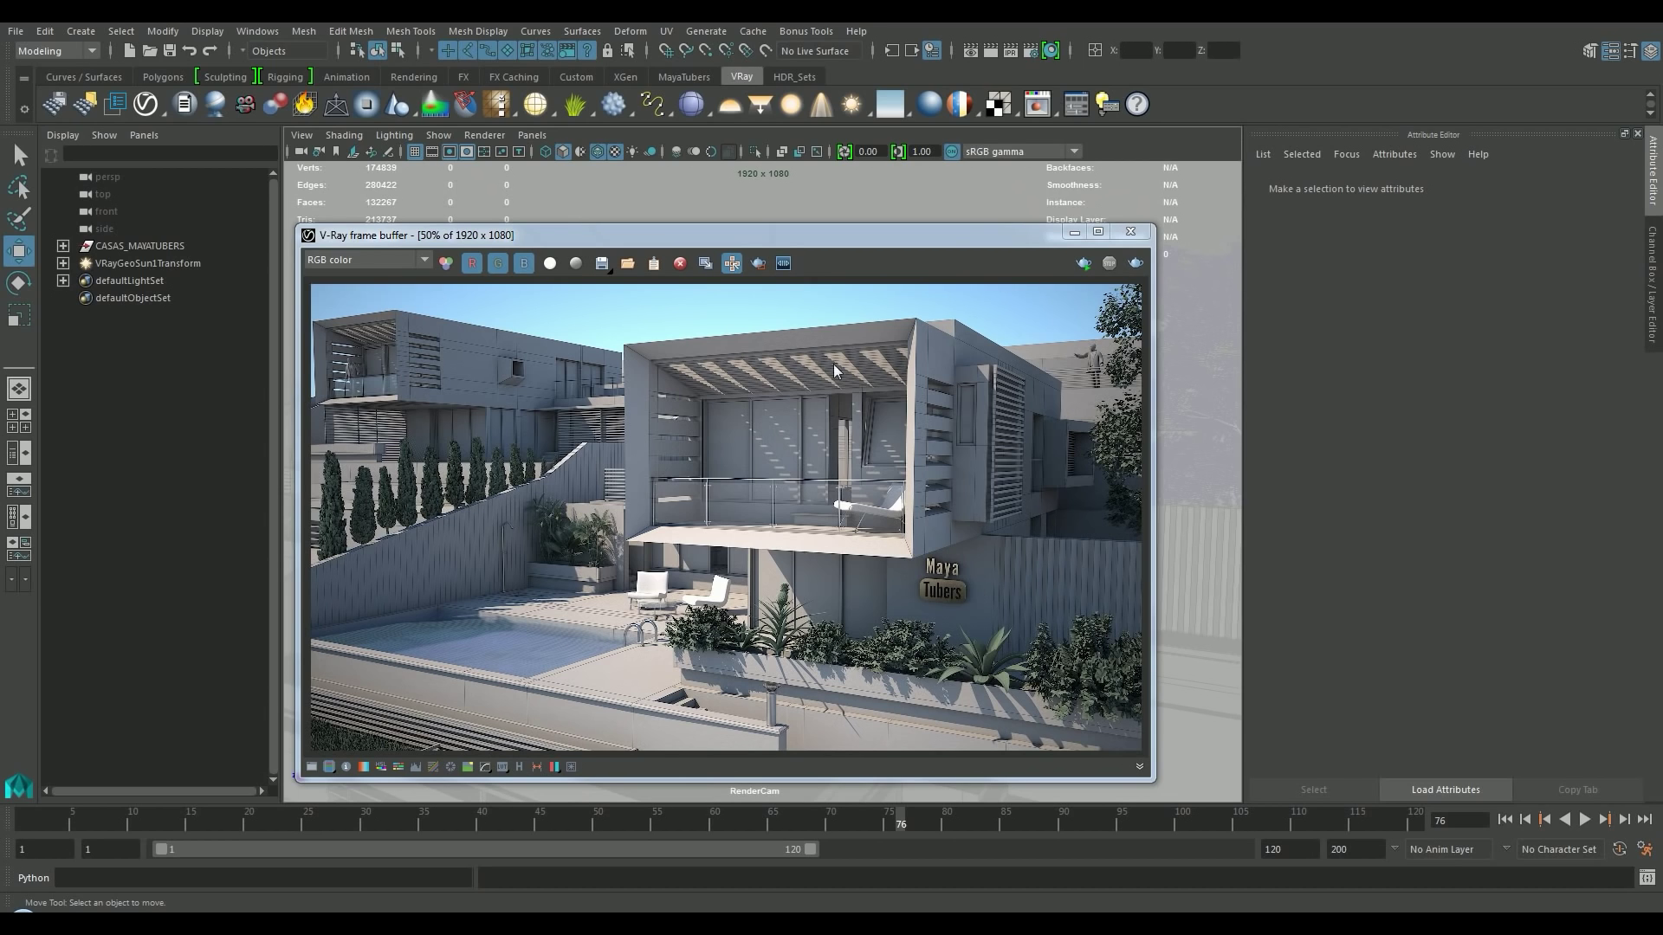
{"action": "left_click", "coordinate": [960, 597]}
{"action": "scroll", "coordinate": [959, 598], "scroll_direction": "up", "scroll_amount": 2}
{"action": "scroll", "coordinate": [958, 598], "scroll_direction": "down", "scroll_amount": 1}
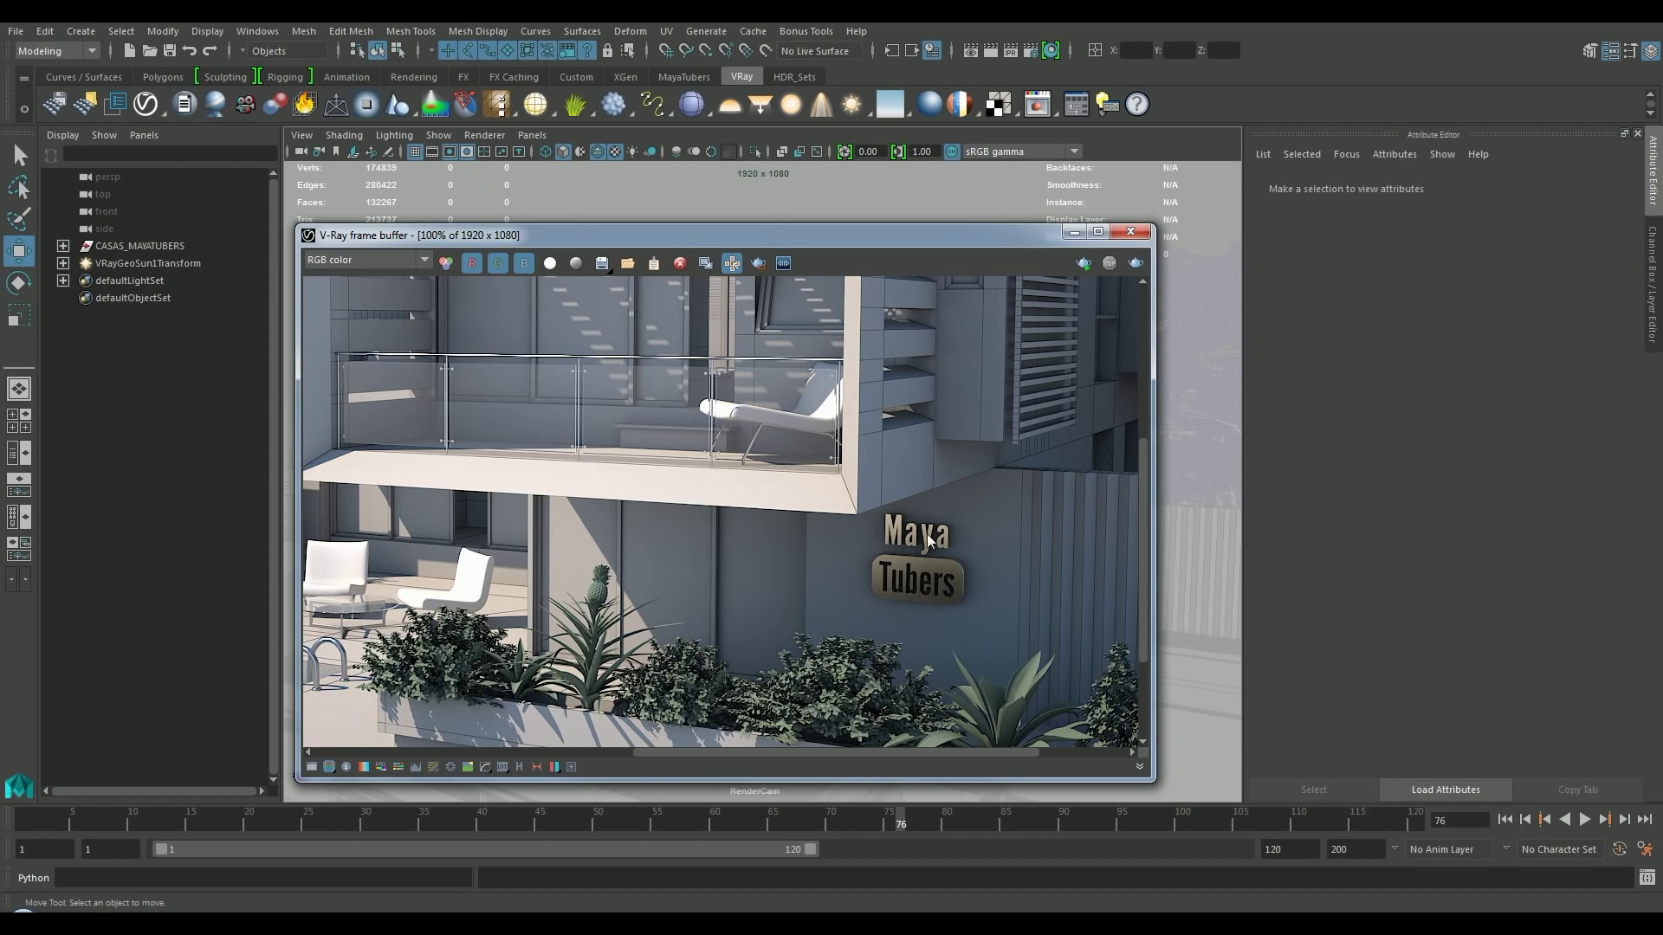
{"action": "middle_click_drag", "start_coordinate": [729, 572], "coordinate": [920, 547]}
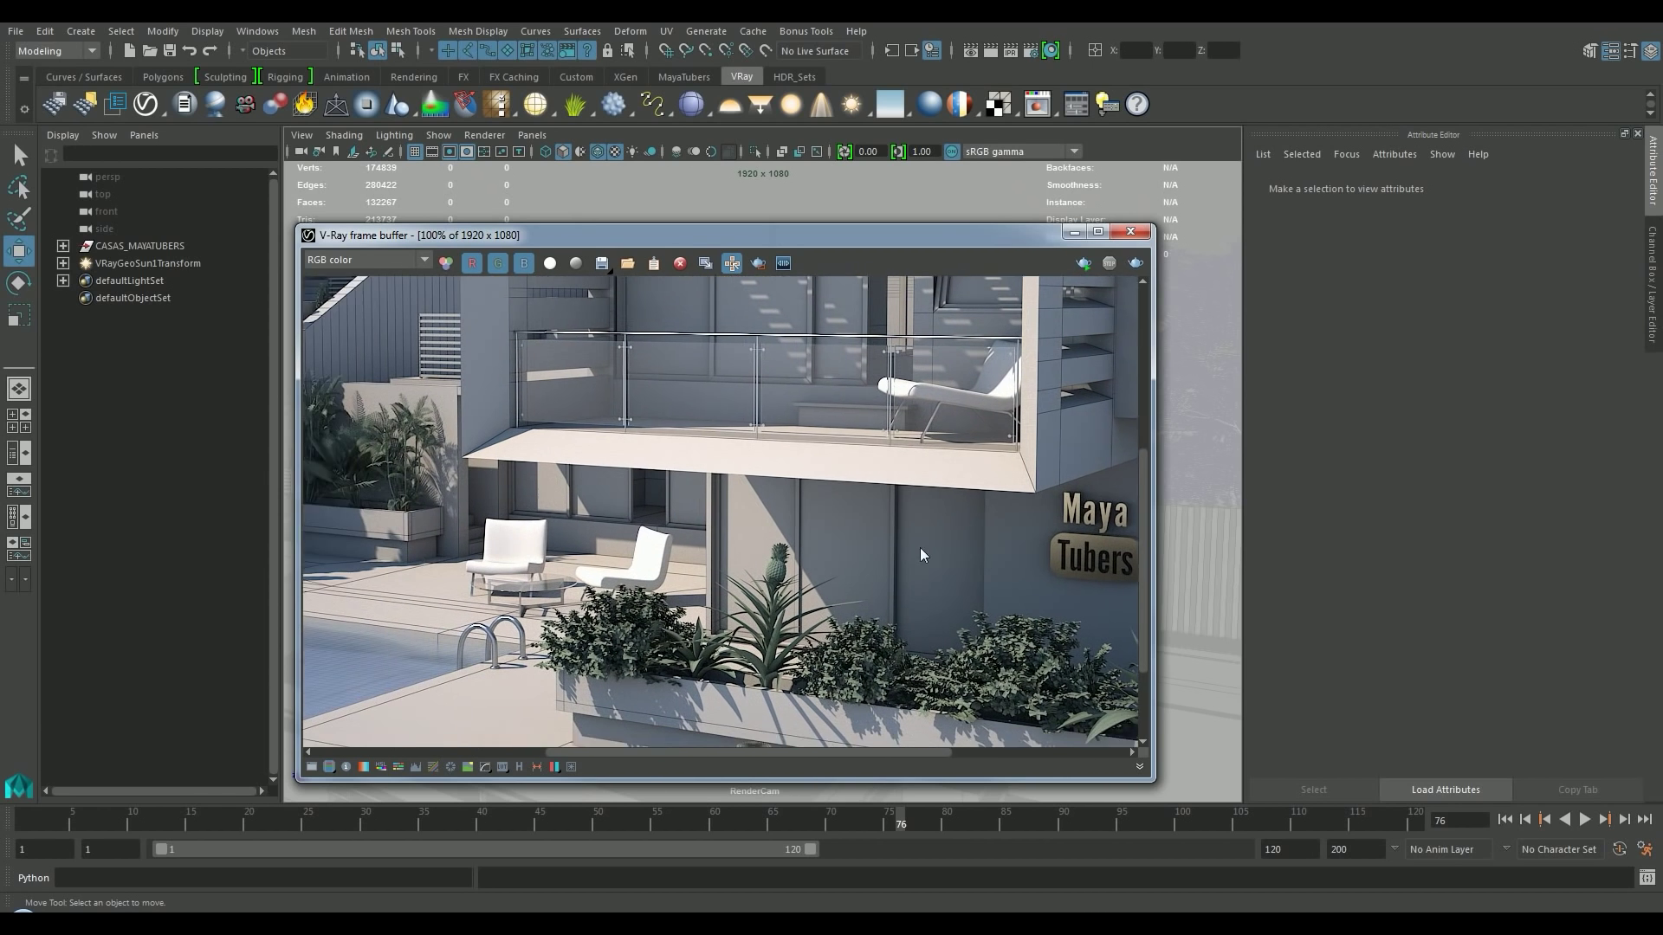
{"action": "scroll", "coordinate": [568, 572], "scroll_direction": "up", "scroll_amount": 1}
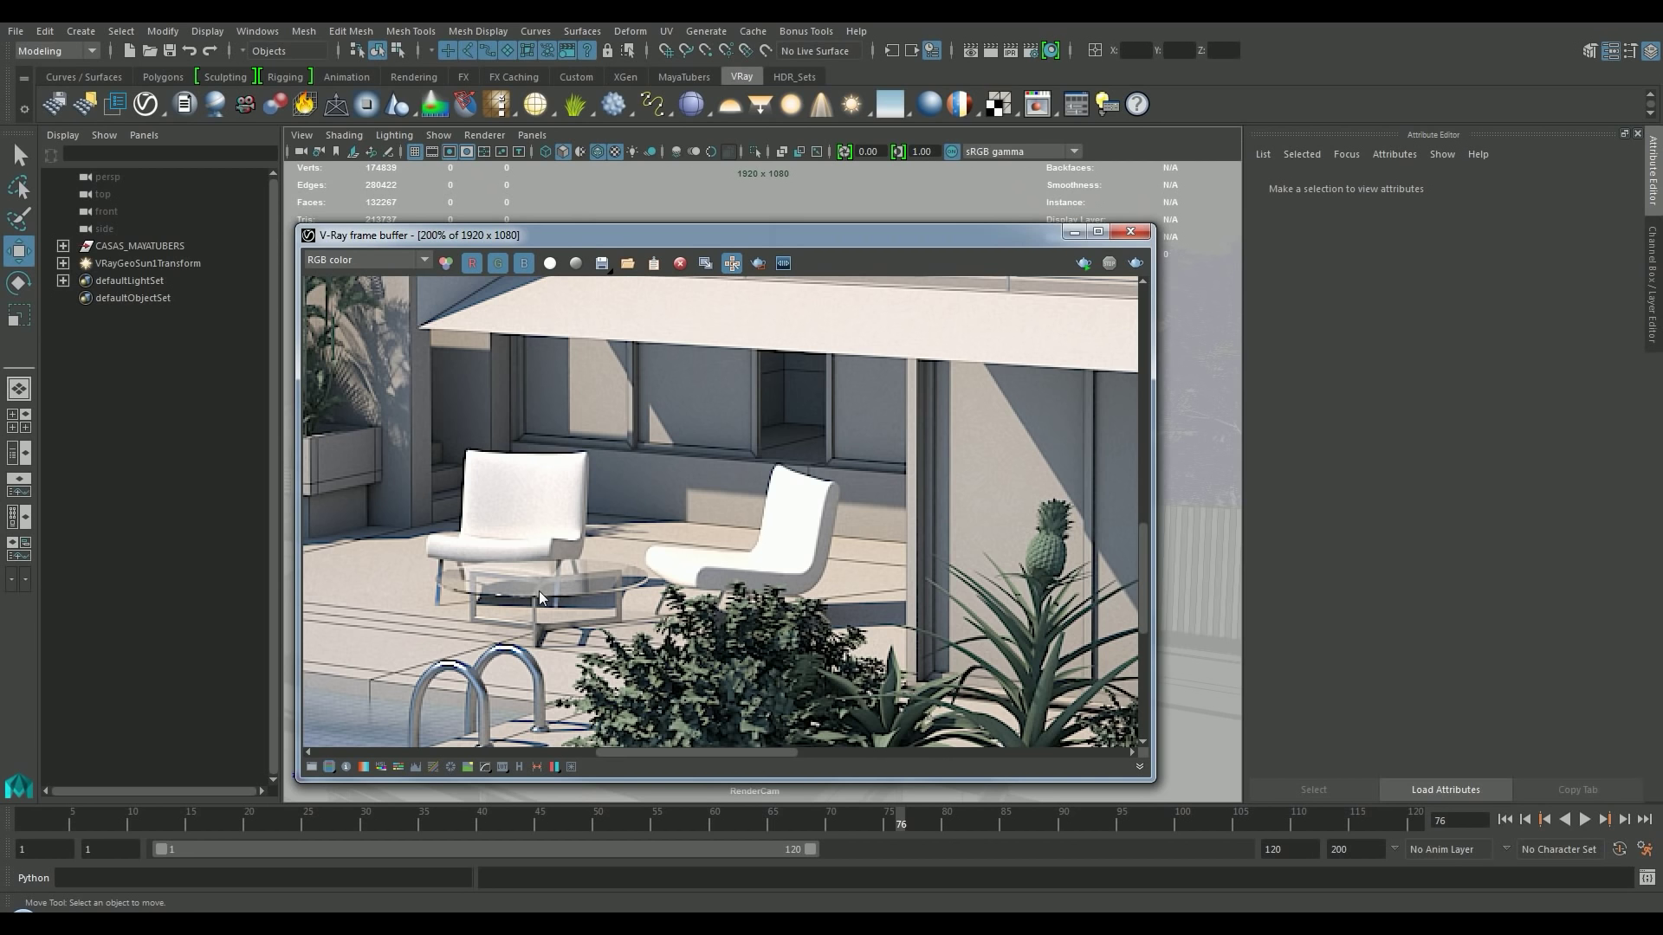
{"action": "scroll", "coordinate": [544, 580], "scroll_direction": "down", "scroll_amount": 1}
{"action": "middle_click_drag", "start_coordinate": [543, 547], "coordinate": [812, 441]}
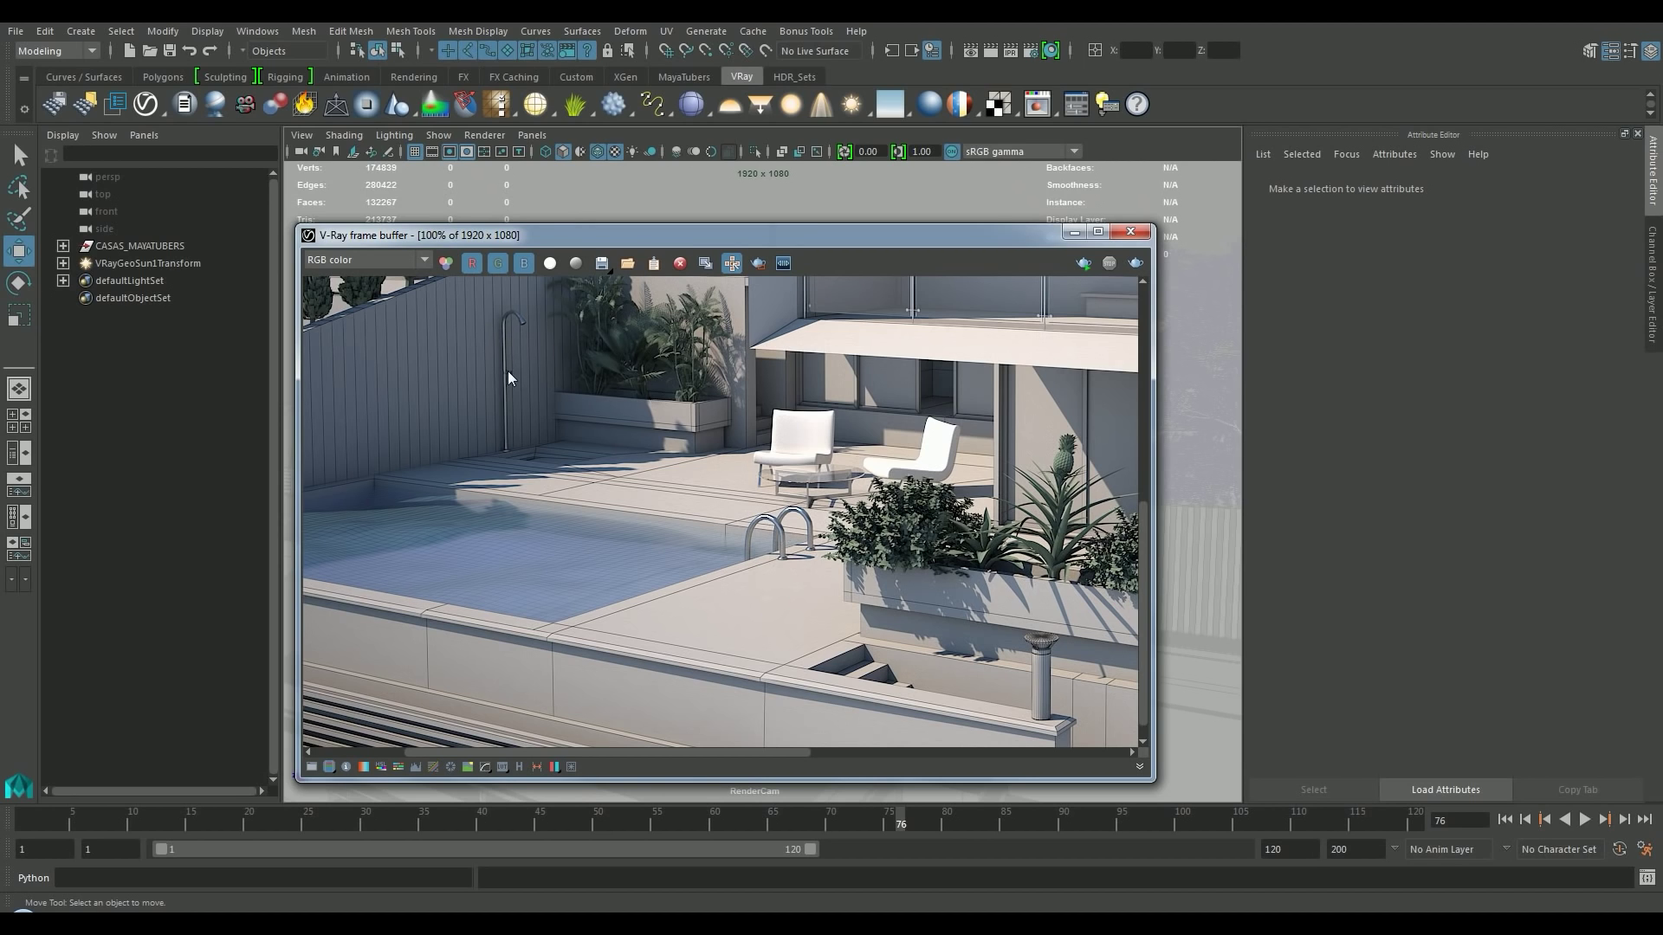
{"action": "mouse_move", "coordinate": [507, 379]}
{"action": "middle_mouse_down"}
{"action": "mouse_move", "coordinate": [543, 520]}
{"action": "mouse_move", "coordinate": [483, 425]}
{"action": "middle_mouse_up"}
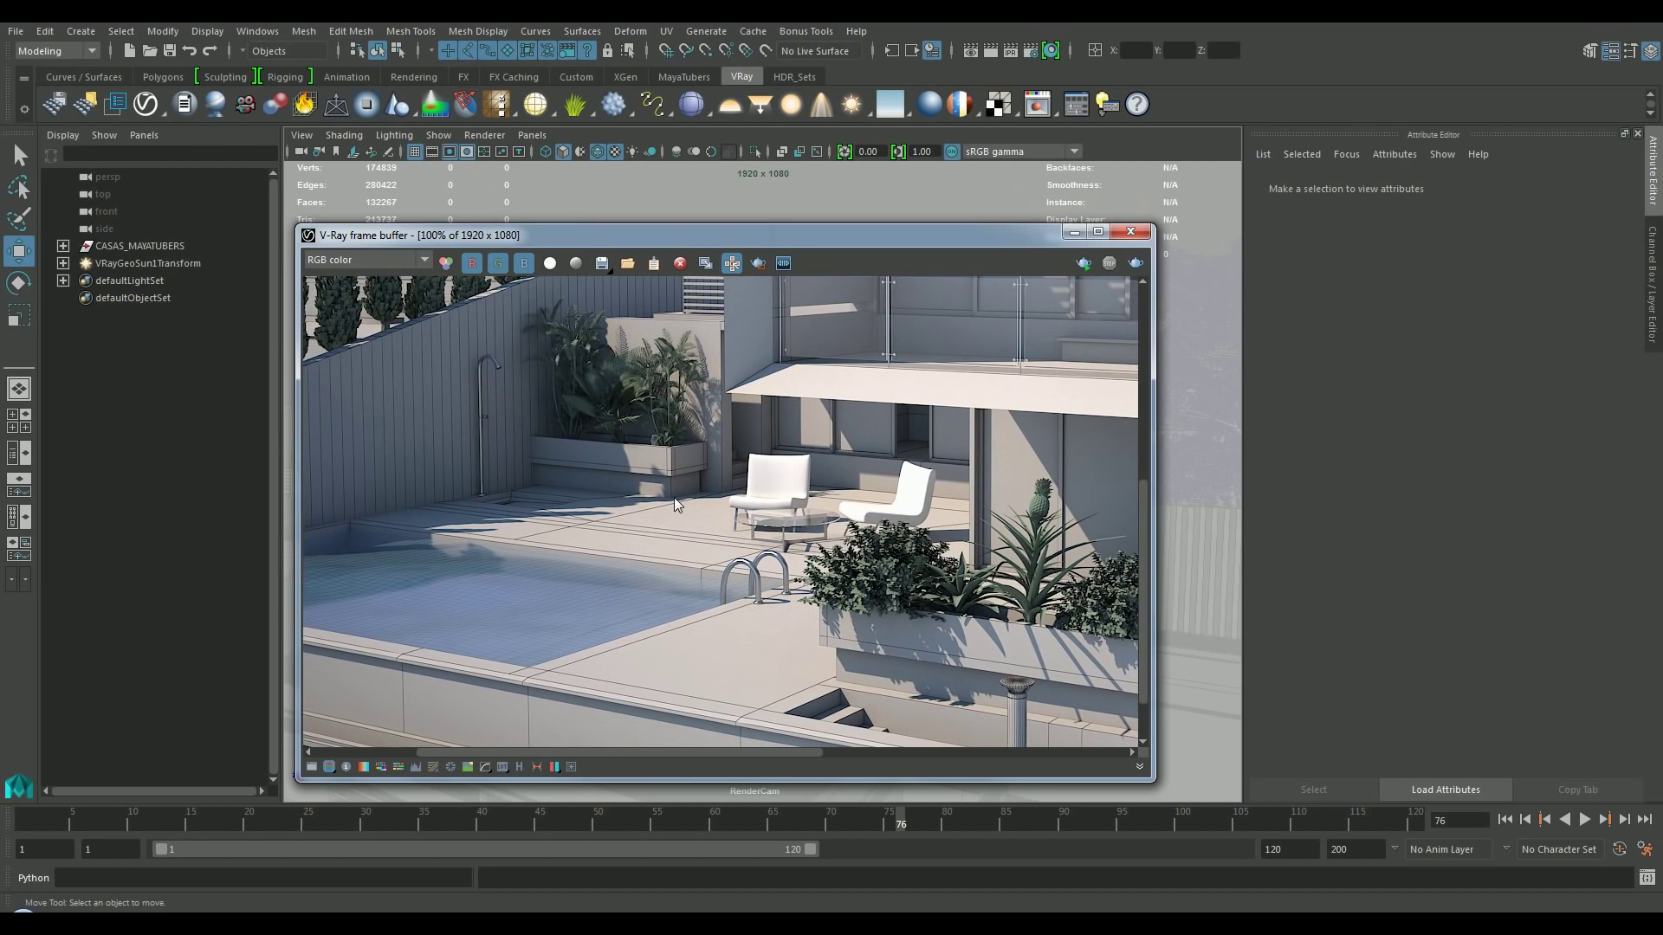
{"action": "scroll", "coordinate": [674, 504], "scroll_direction": "down", "scroll_amount": 1}
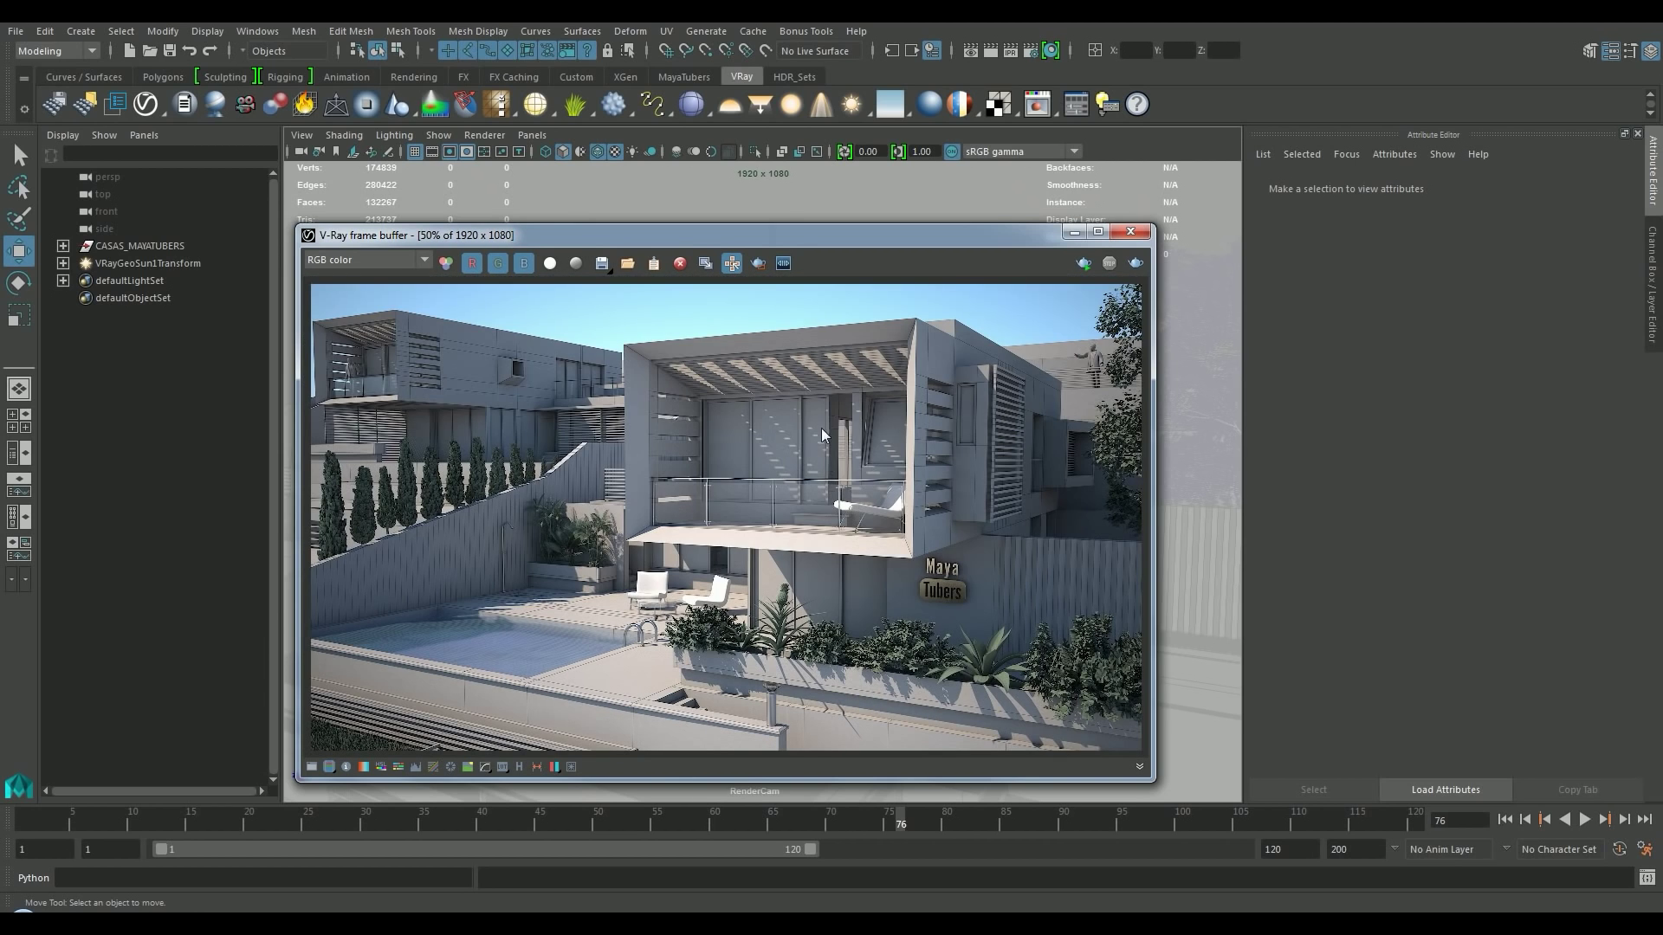
{"action": "scroll", "coordinate": [838, 425], "scroll_direction": "up", "scroll_amount": 1}
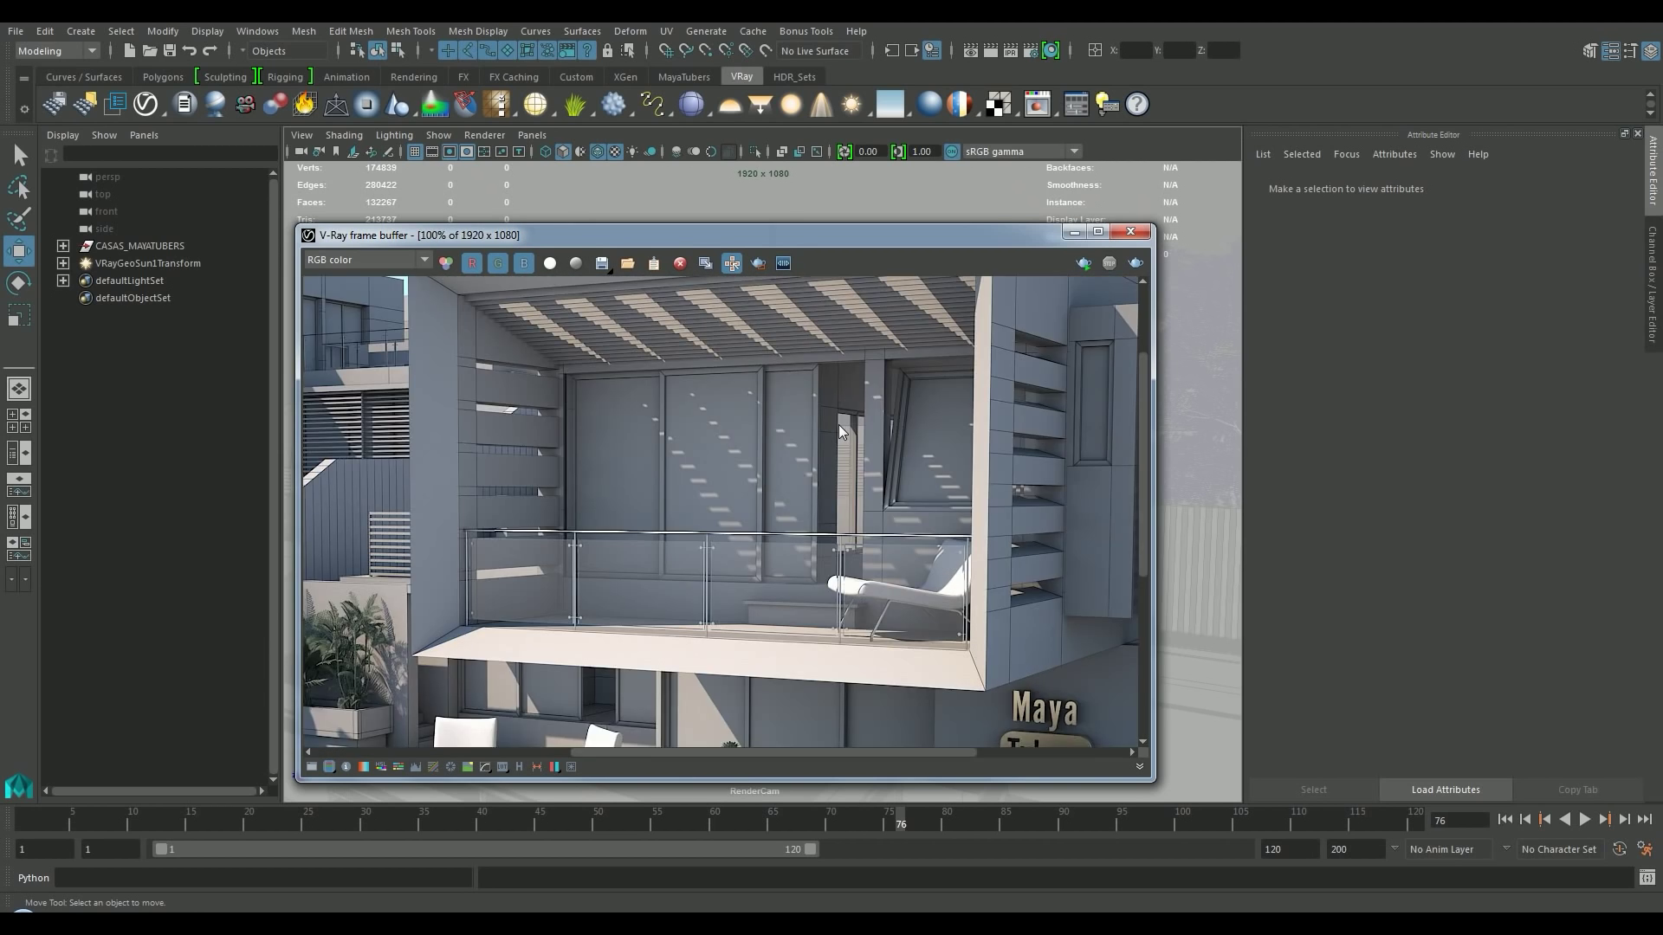
{"action": "scroll", "coordinate": [838, 424], "scroll_direction": "down", "scroll_amount": 1}
{"action": "scroll", "coordinate": [698, 582], "scroll_direction": "up", "scroll_amount": 1}
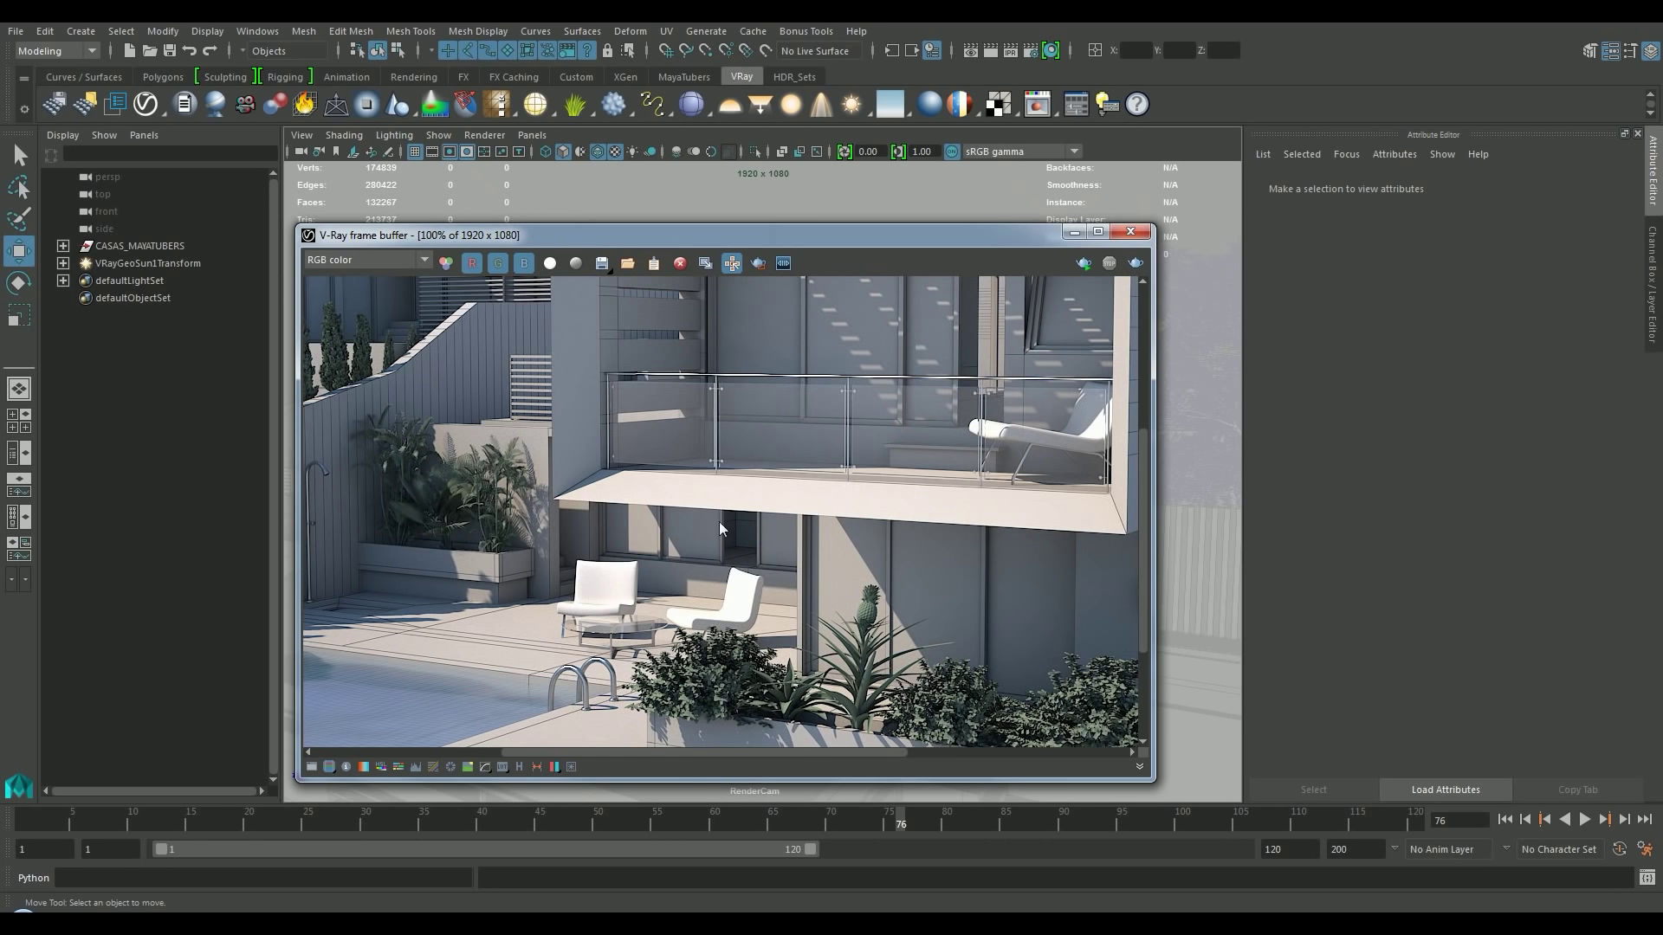
{"action": "scroll", "coordinate": [735, 560], "scroll_direction": "down", "scroll_amount": 1}
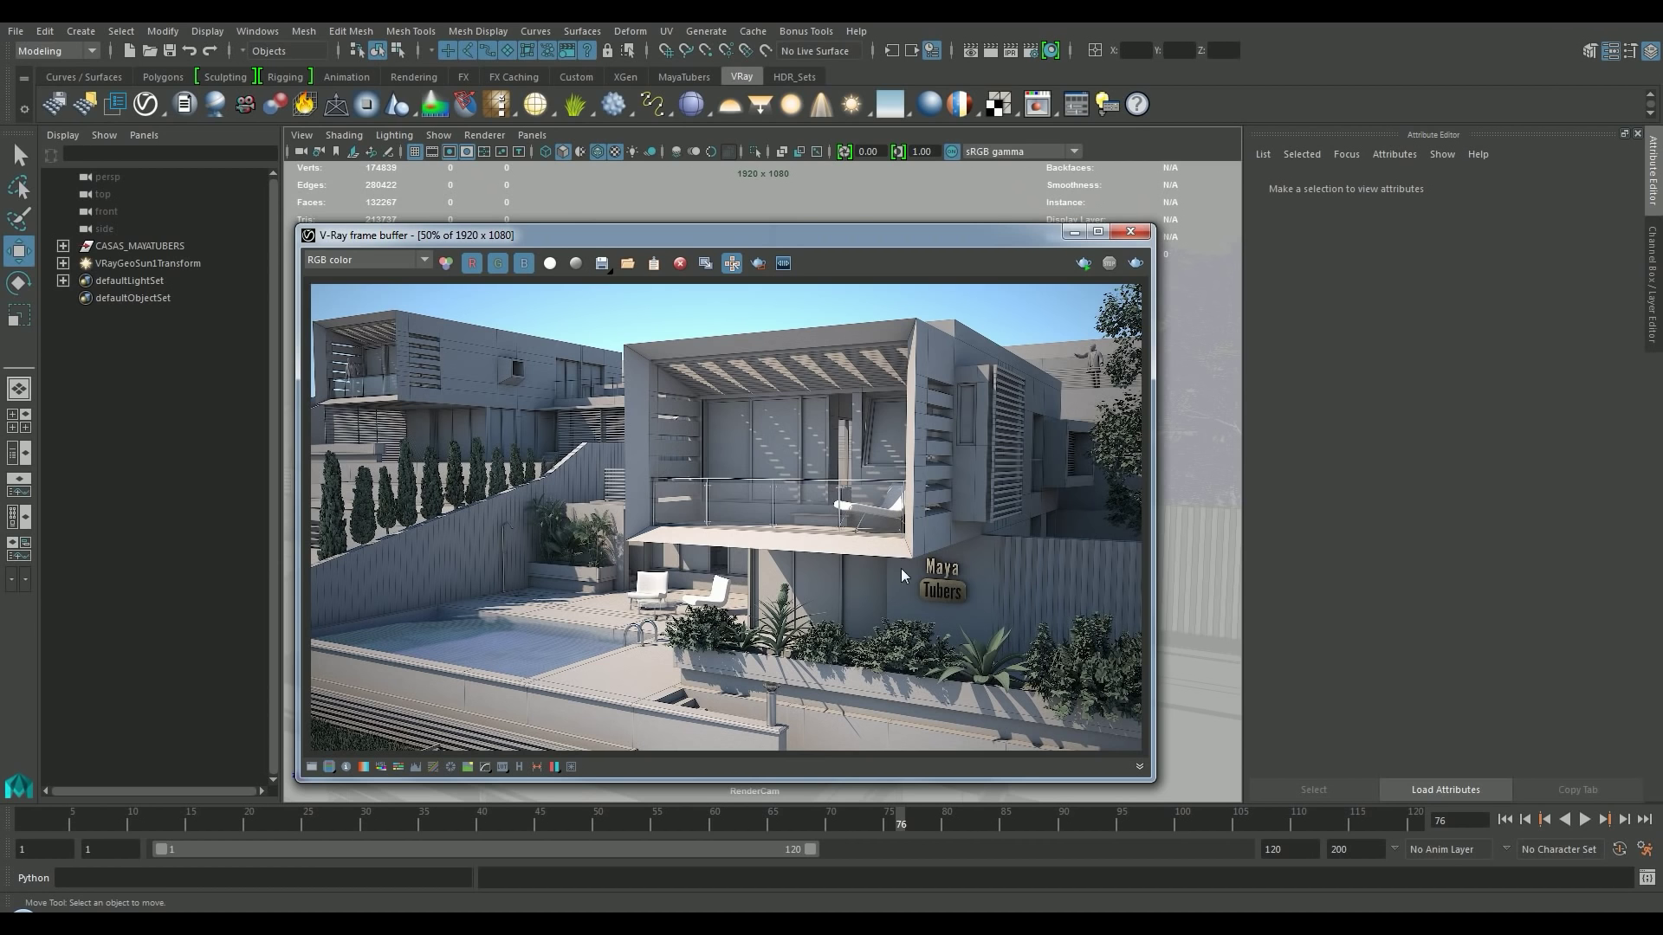
{"action": "scroll", "coordinate": [948, 578], "scroll_direction": "up", "scroll_amount": 2}
{"action": "scroll", "coordinate": [940, 567], "scroll_direction": "up", "scroll_amount": 1}
{"action": "scroll", "coordinate": [935, 558], "scroll_direction": "down", "scroll_amount": 1}
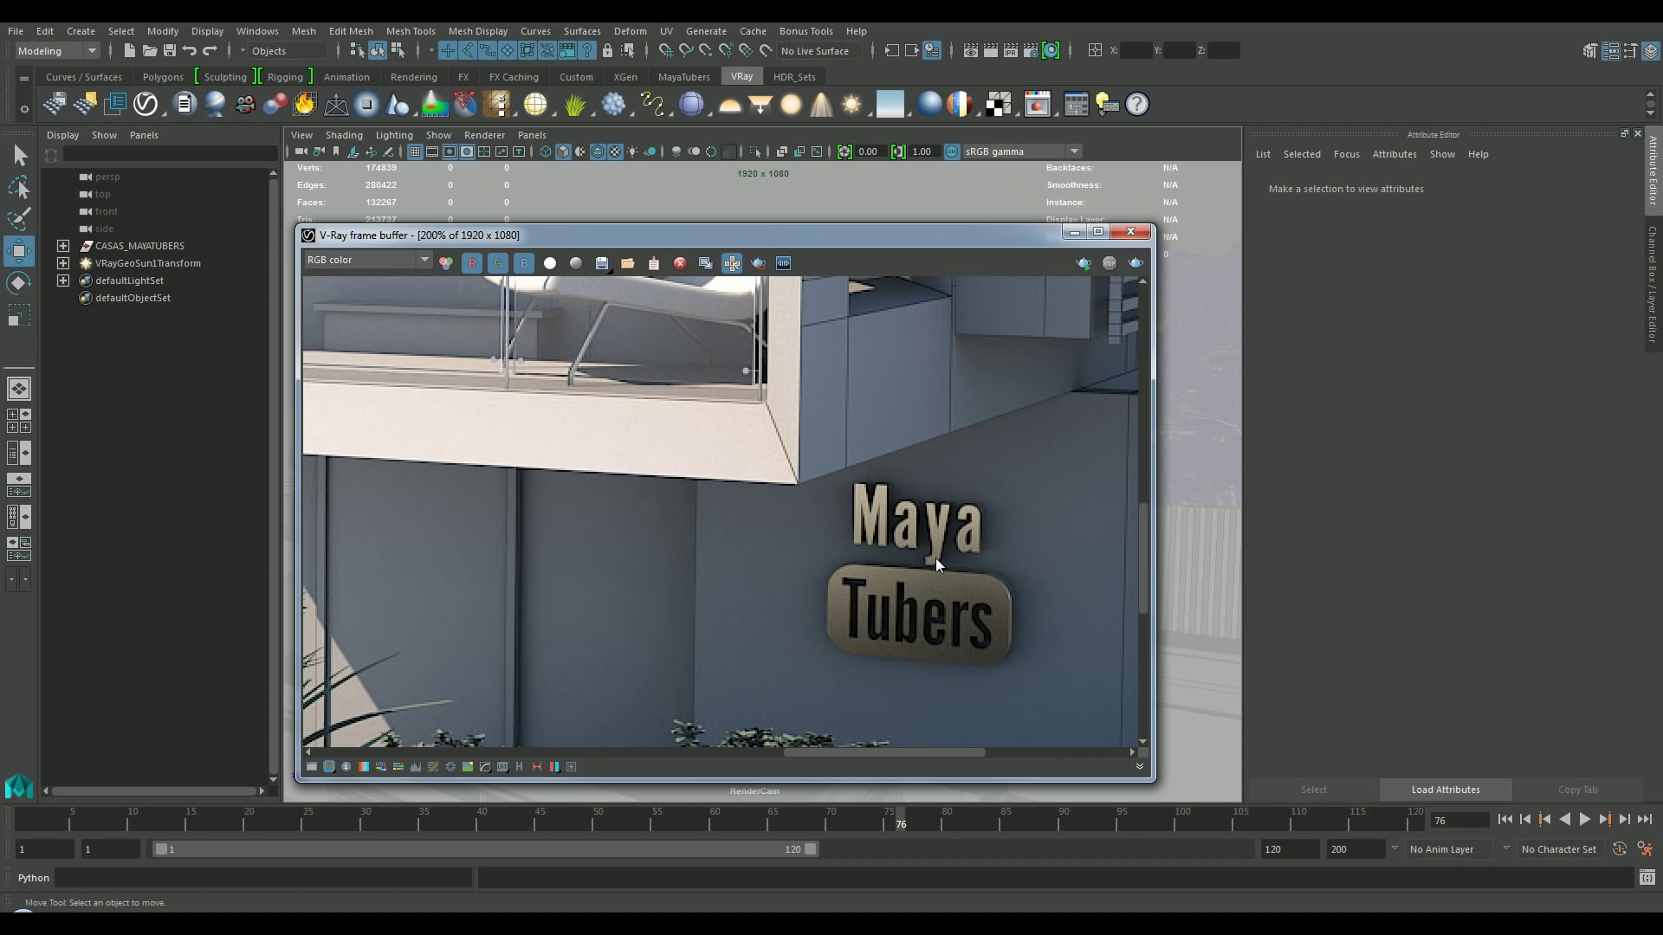
{"action": "scroll", "coordinate": [935, 558], "scroll_direction": "down", "scroll_amount": 1}
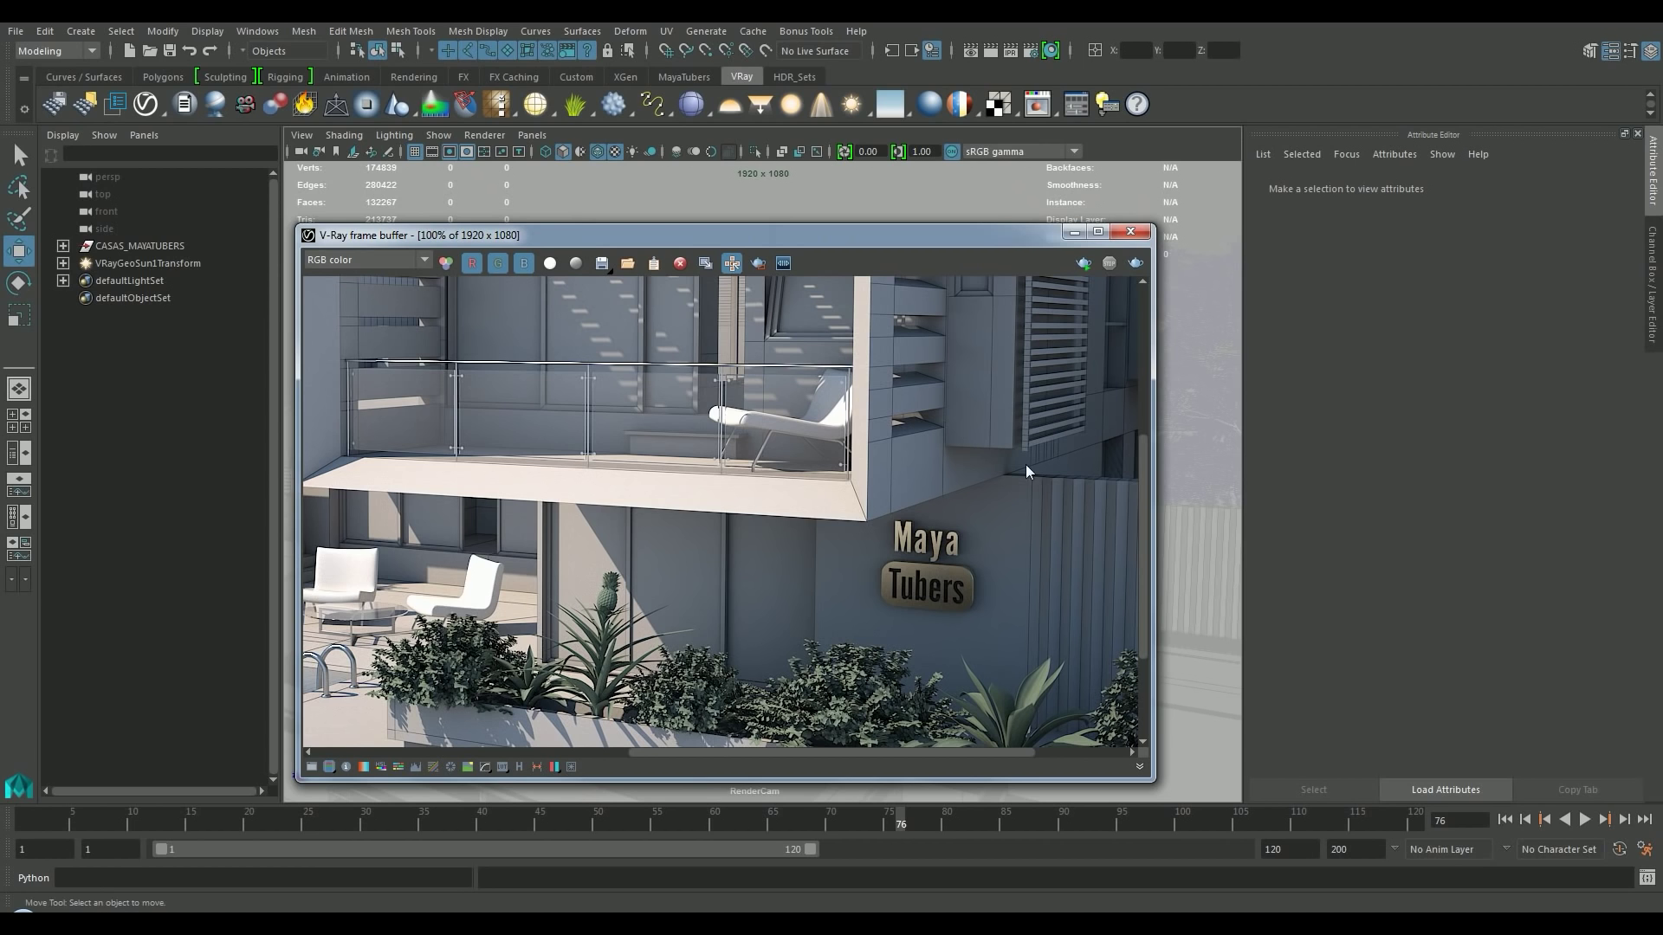
{"action": "scroll", "coordinate": [982, 506], "scroll_direction": "down", "scroll_amount": 1}
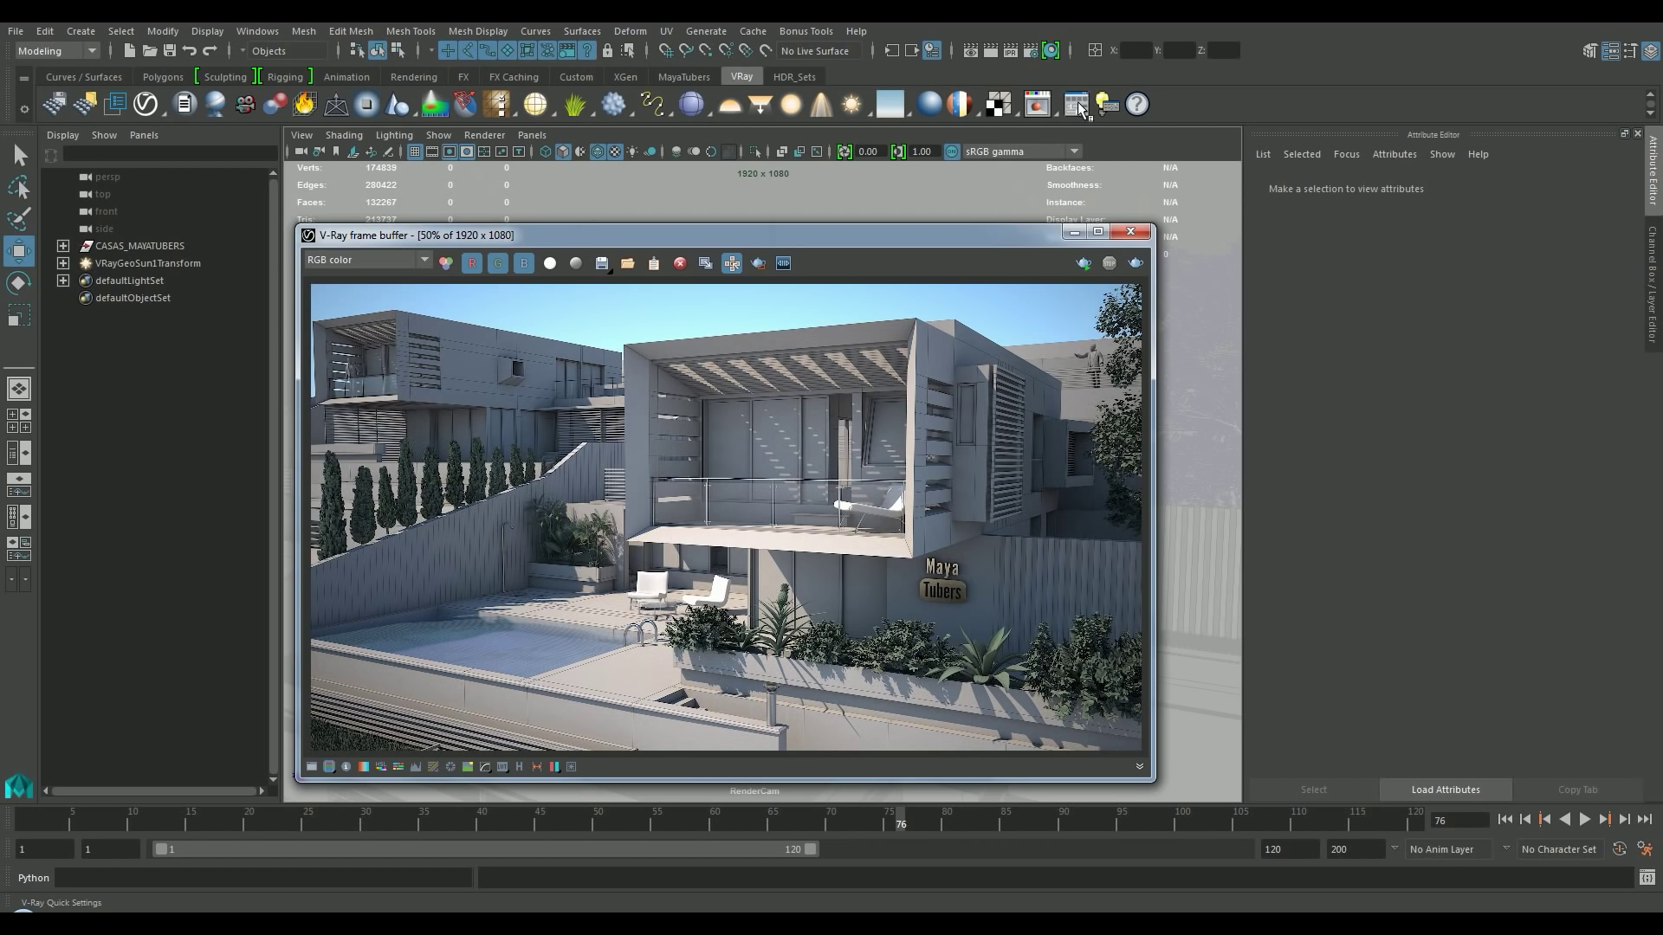
In the Light Lister, set Subd to 64 for VRayGeoSun1 and both LuzRectangularInterior lights.
{"action": "left_click", "coordinate": [1106, 103]}
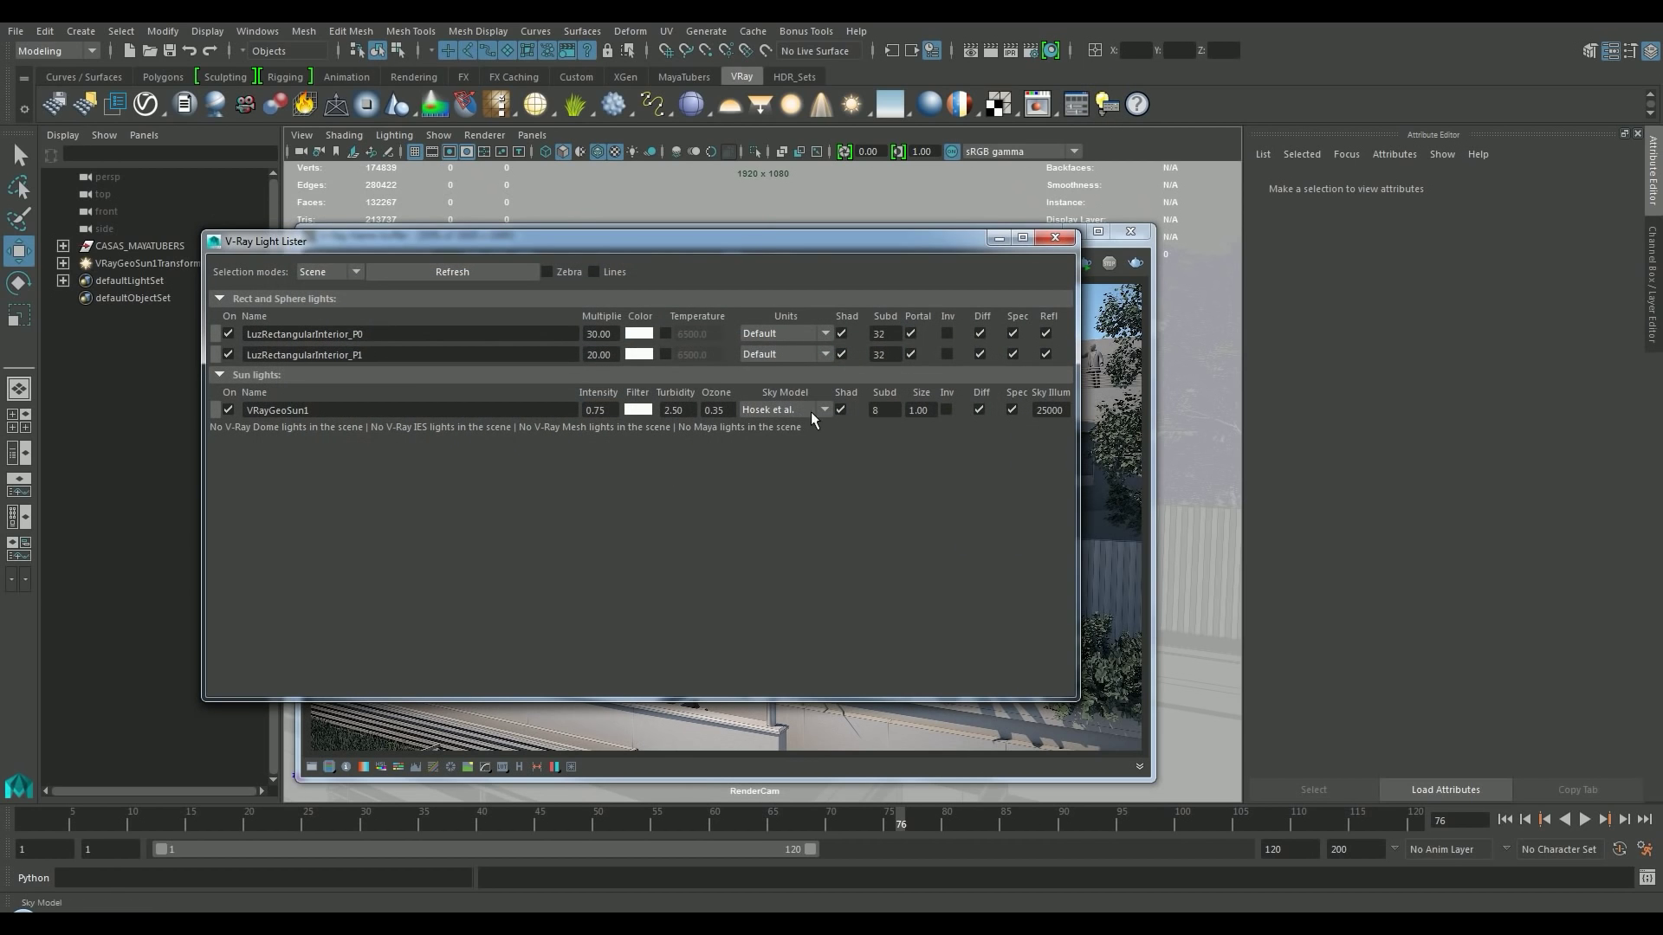
{"action": "left_click", "coordinate": [879, 409]}
{"action": "left_click_drag", "start_coordinate": [892, 335], "coordinate": [842, 355]}
{"action": "type", "text": "64"}
{"action": "key", "text": "Tab"}
{"action": "left_click_drag", "start_coordinate": [918, 248], "coordinate": [951, 331]}
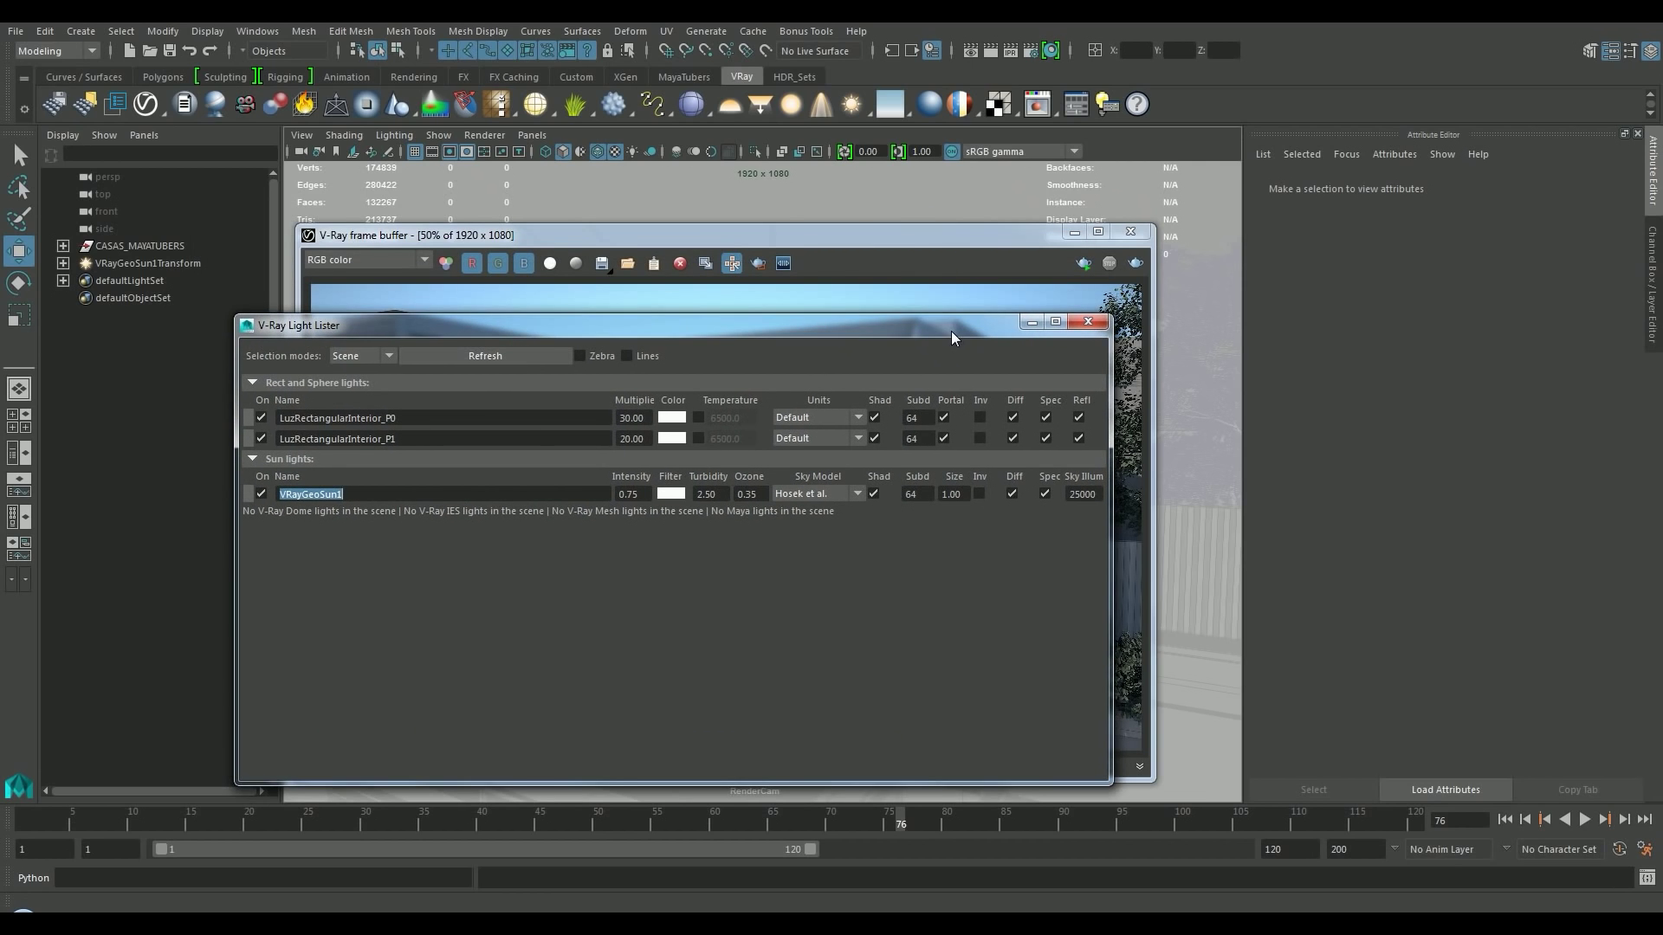
On the GI tab, change Brute force GI Subdivs from 64 to 256.
{"action": "left_click", "coordinate": [1030, 48]}
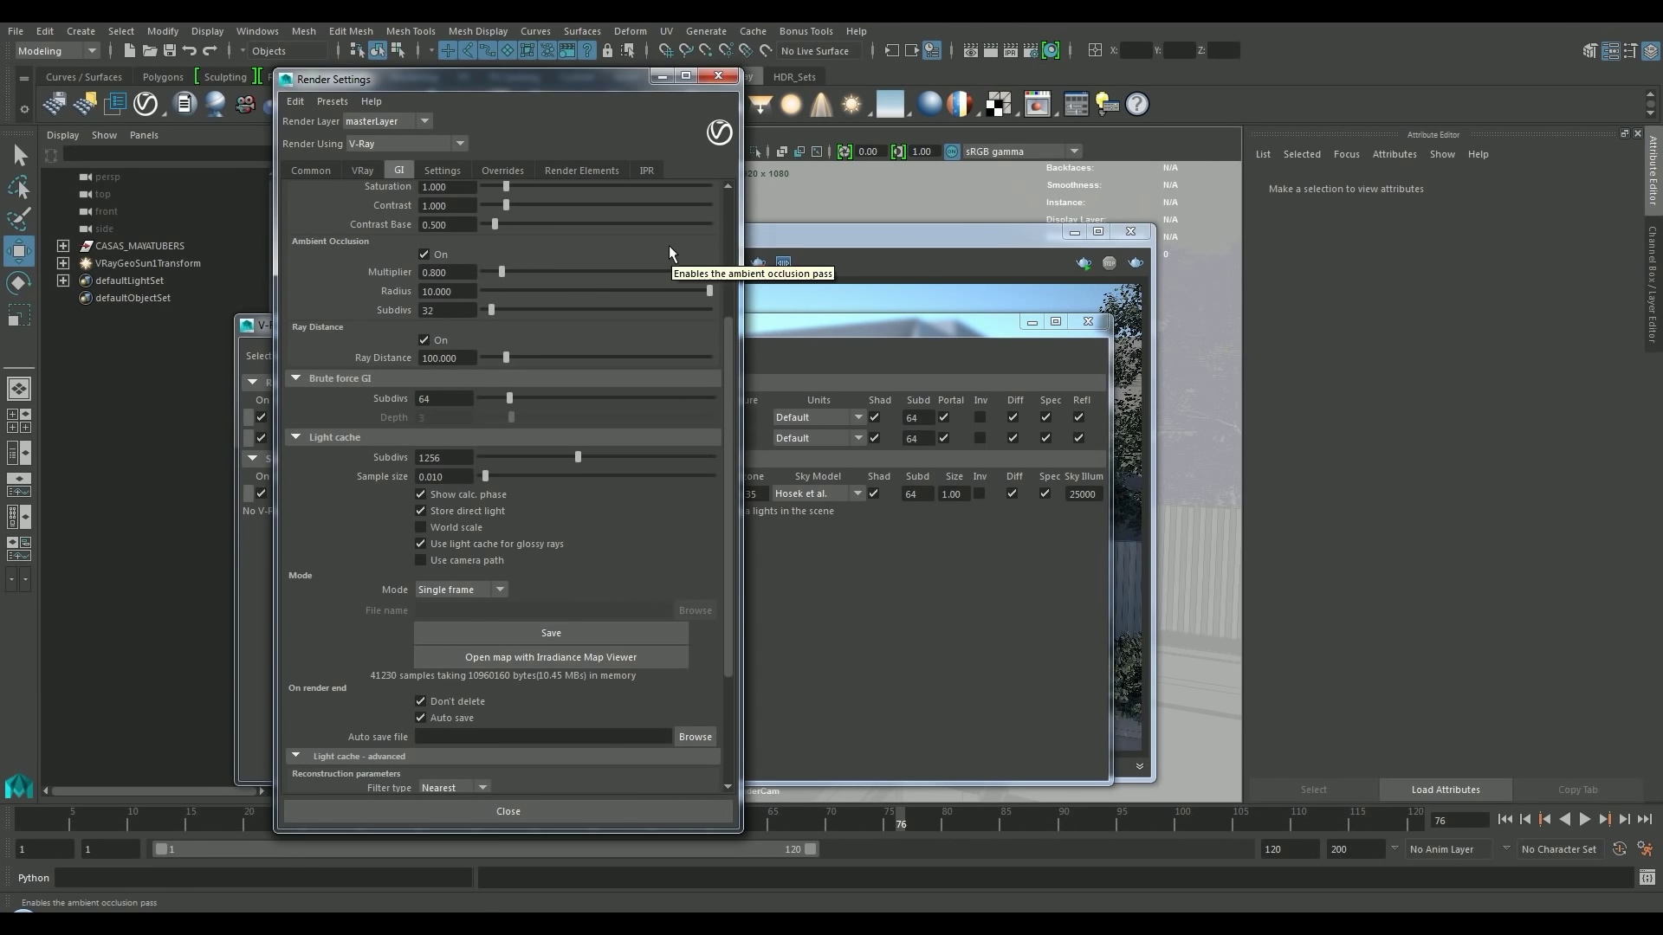
{"action": "left_click", "coordinate": [433, 311]}
{"action": "scroll", "coordinate": [507, 341], "scroll_direction": "up", "scroll_amount": 1}
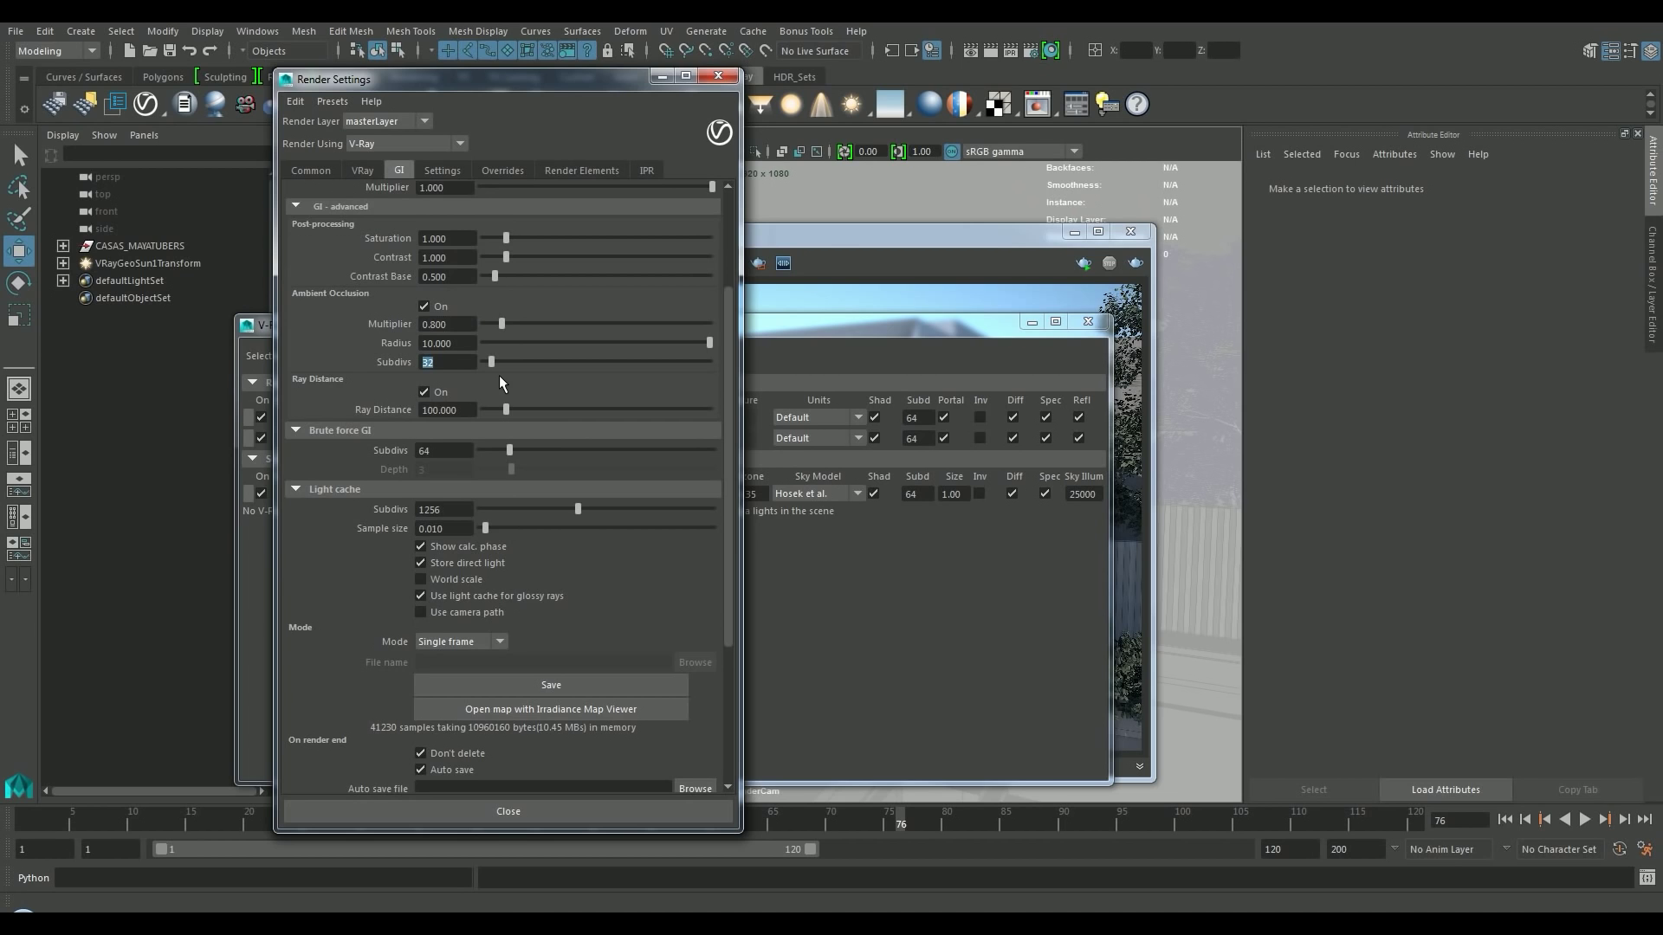
{"action": "scroll", "coordinate": [500, 382], "scroll_direction": "up", "scroll_amount": 3}
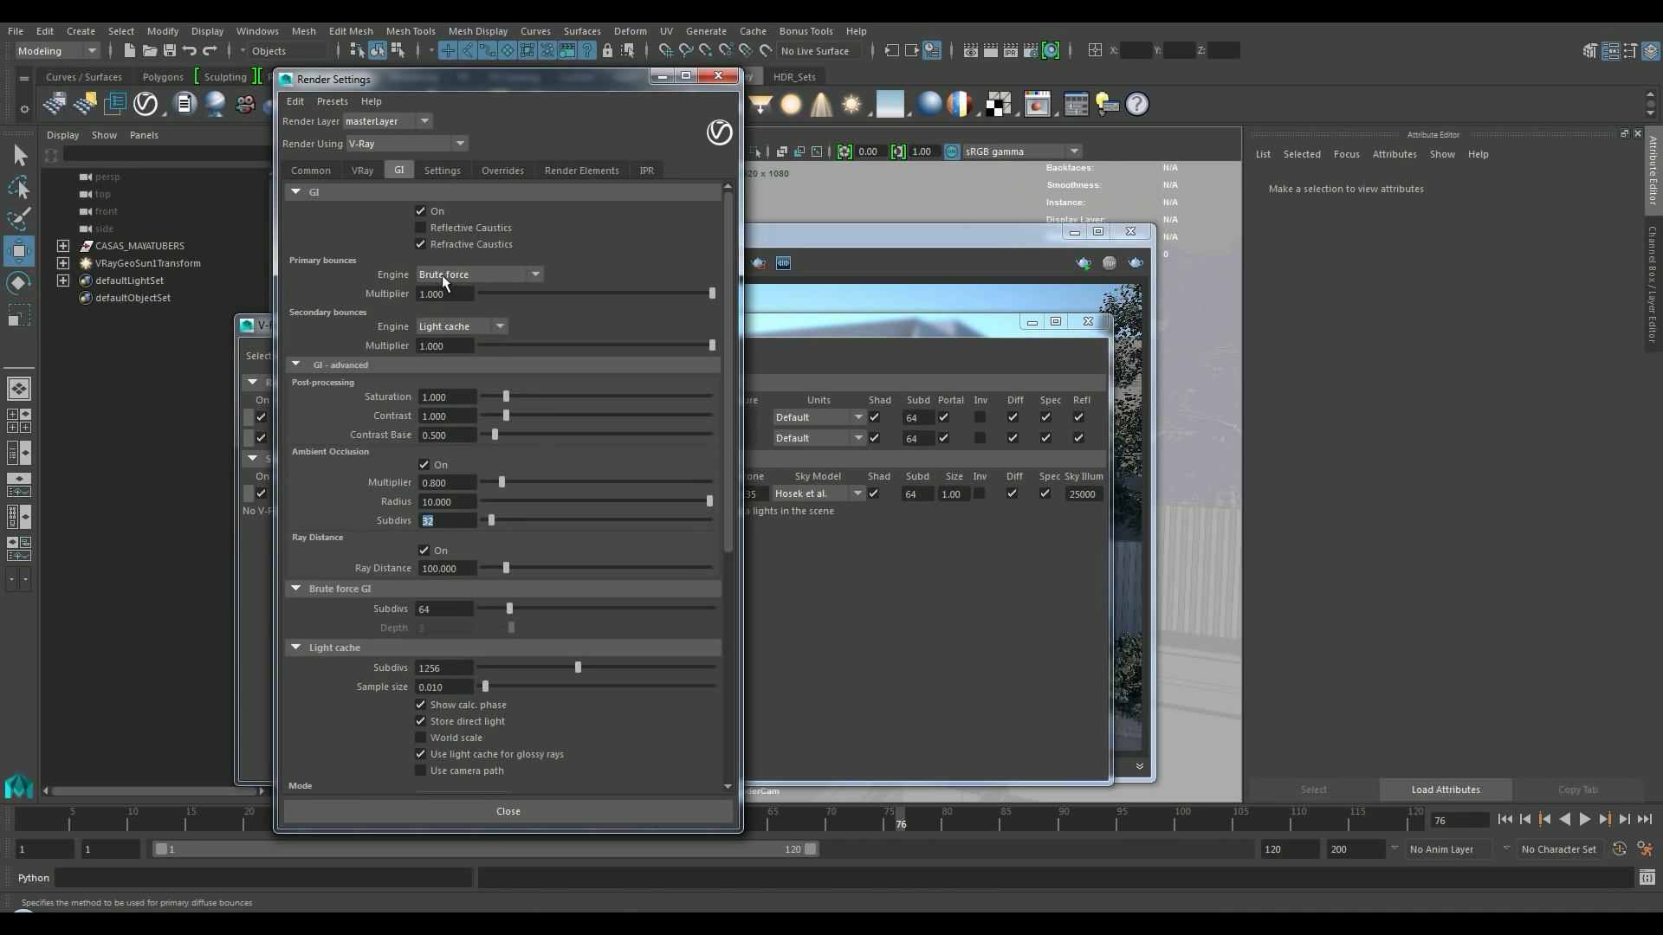
{"action": "scroll", "coordinate": [455, 300], "scroll_direction": "down", "scroll_amount": 1}
{"action": "left_click", "coordinate": [455, 557]}
{"action": "type", "text": "256"}
{"action": "key", "text": "Tab"}
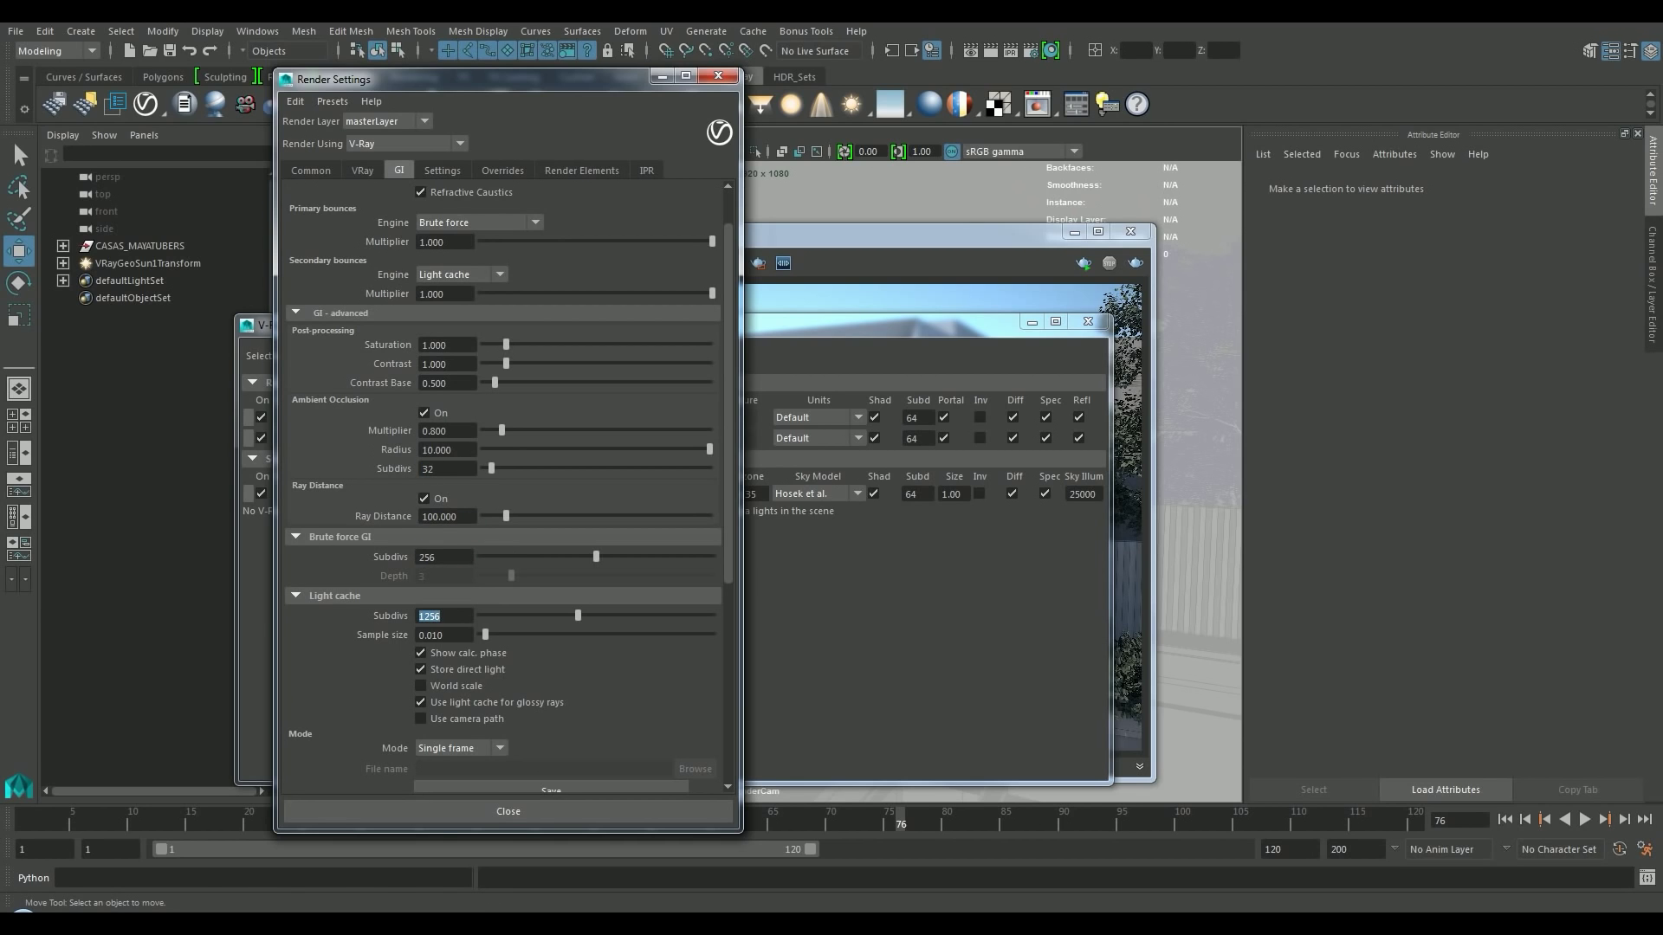